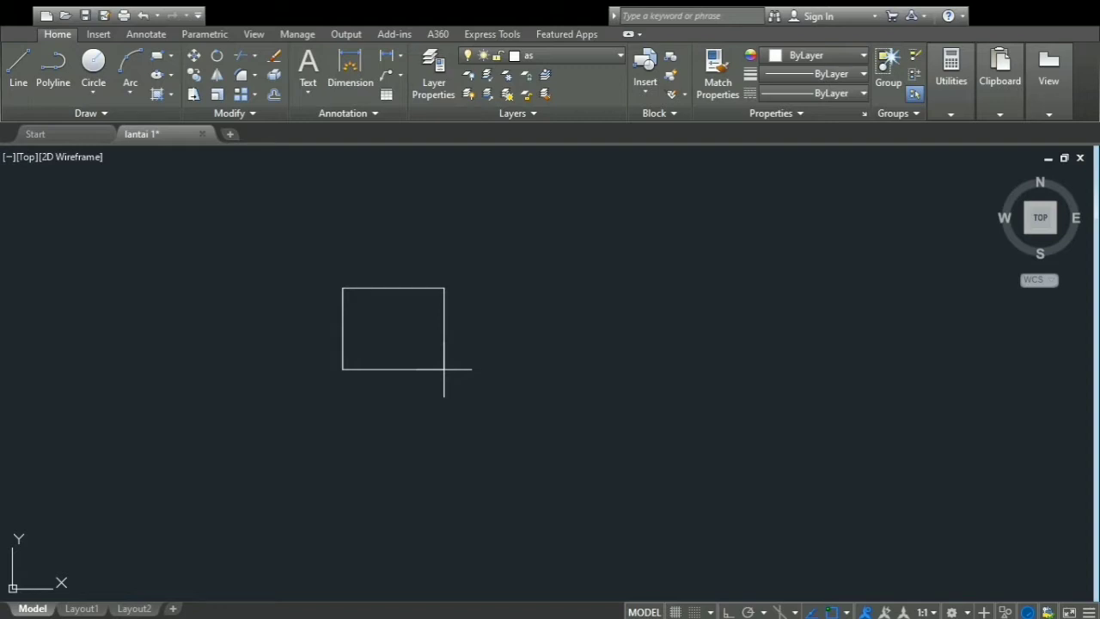
# - Draw two room rectangles on the as layer, a wide one and a smaller one below it
pyautogui.write(',')
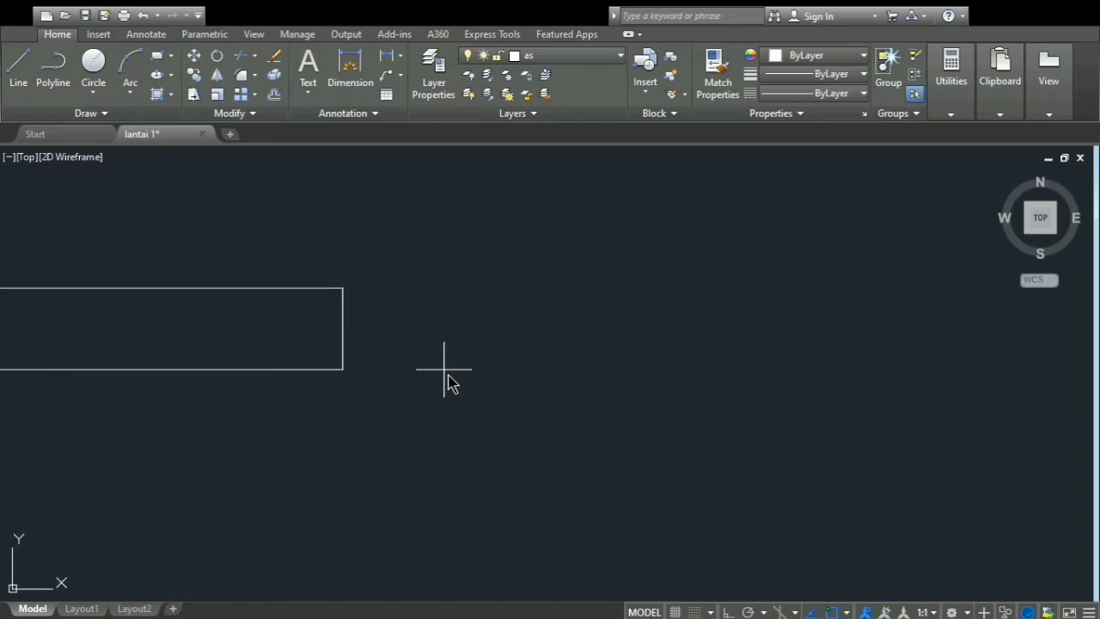
pyautogui.press('Return')
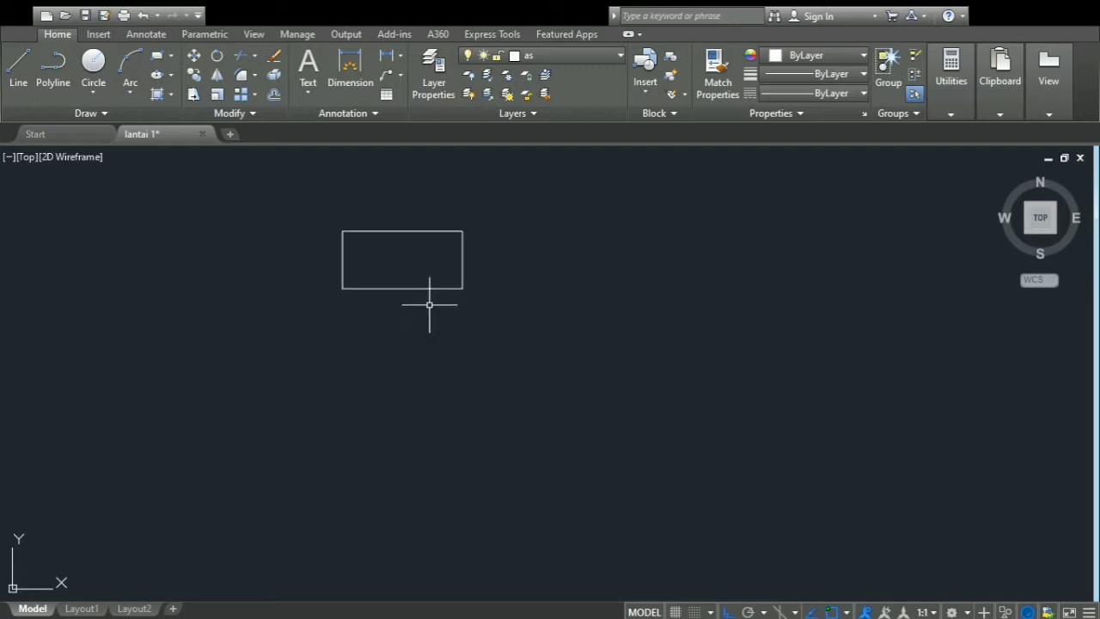
pyautogui.click(365, 361)
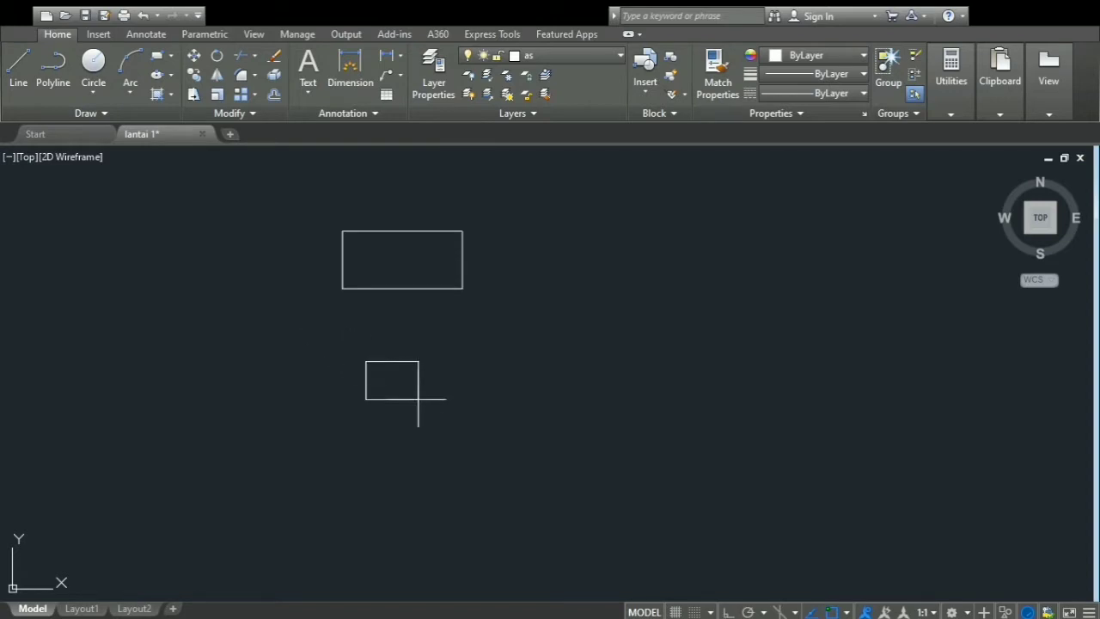
pyautogui.write(',')
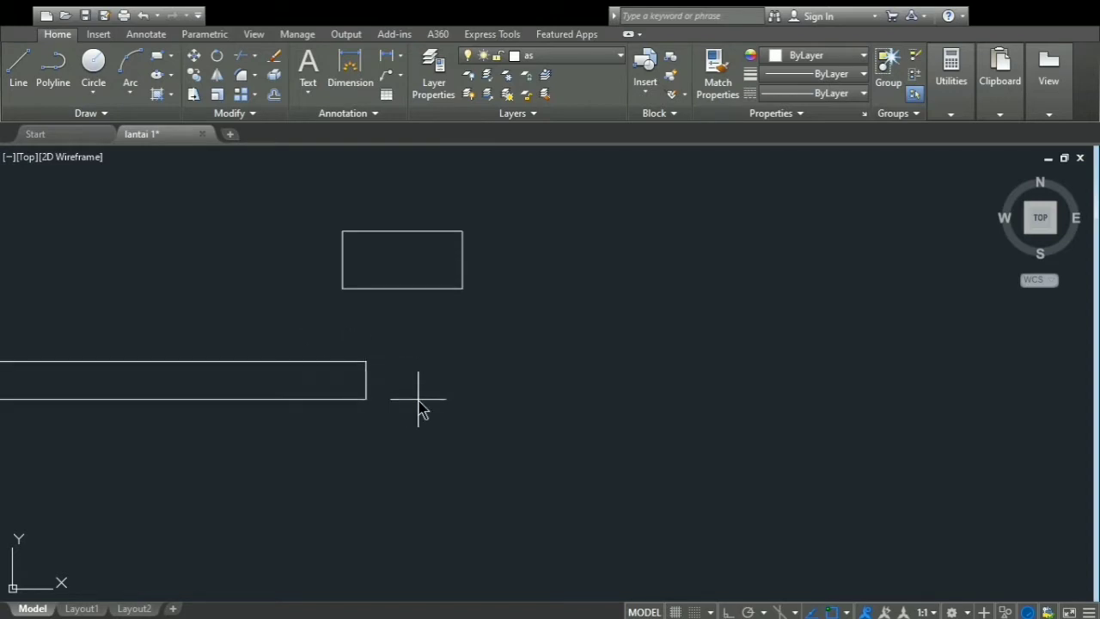
pyautogui.press('Return')
pyautogui.scroll(2, 438, 348)
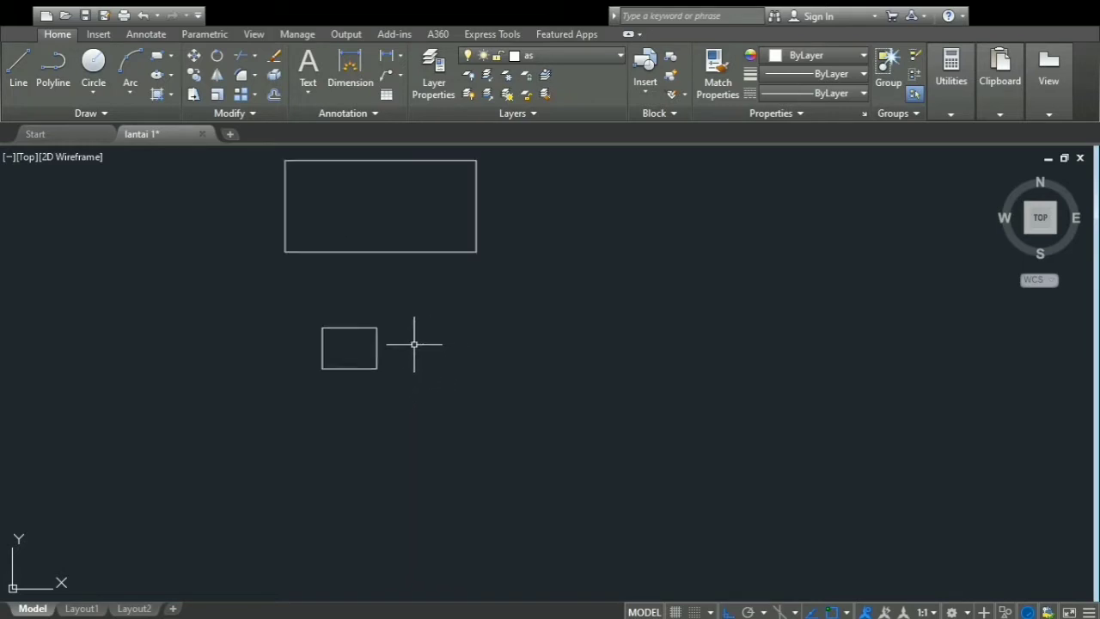
# - Assemble the room layout by joining the rectangles corner to corner and extending it with further rectangles along the plan's right side
pyautogui.click(322, 327)
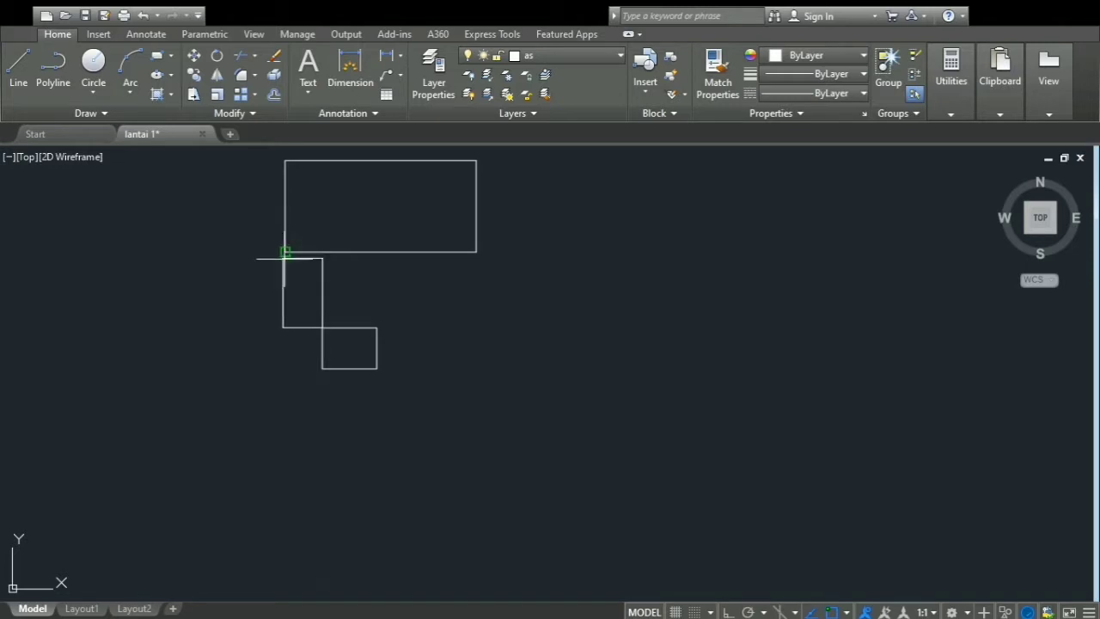
pyautogui.press('Escape')
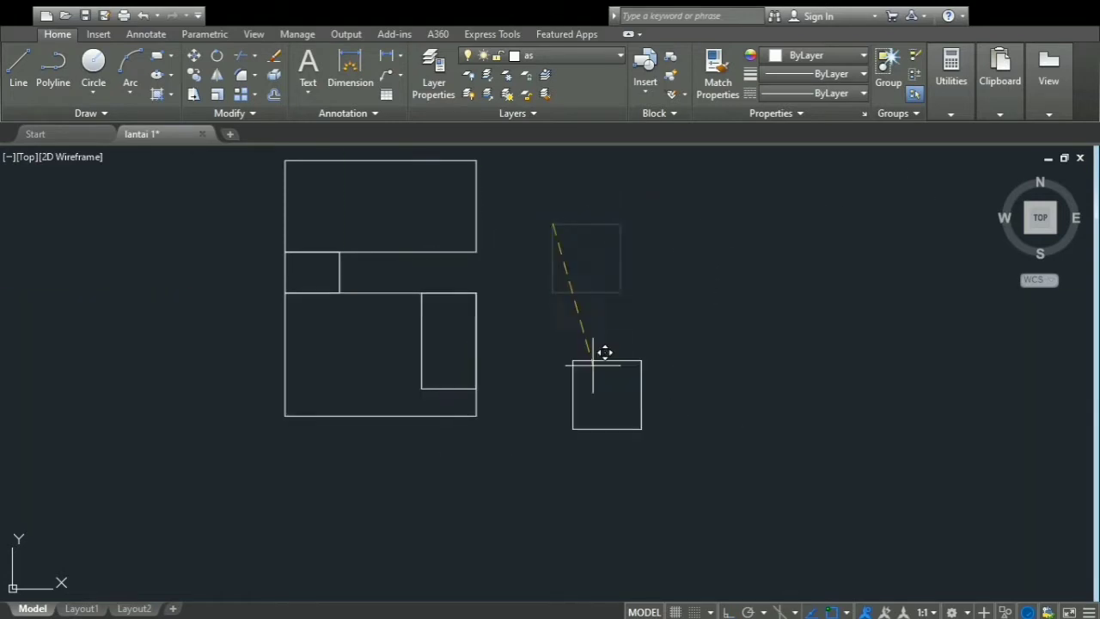
pyautogui.press('Escape')
pyautogui.press('Escape')
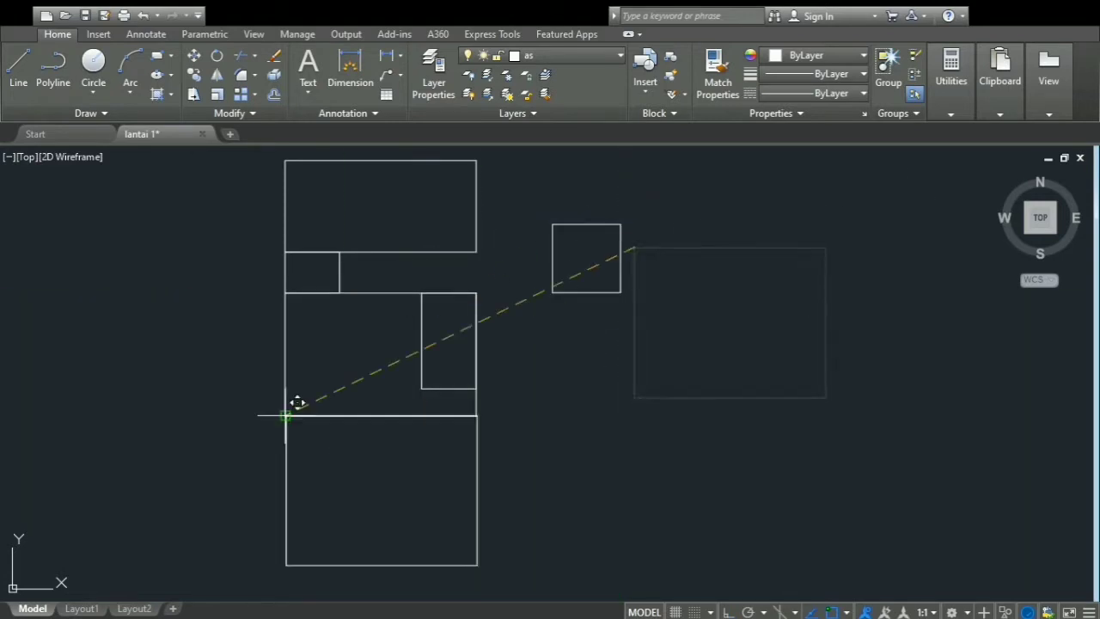
pyautogui.click(476, 388)
pyautogui.moveTo(569, 423); pyautogui.dragTo(569, 346, button='middle')
pyautogui.click(438, 461)
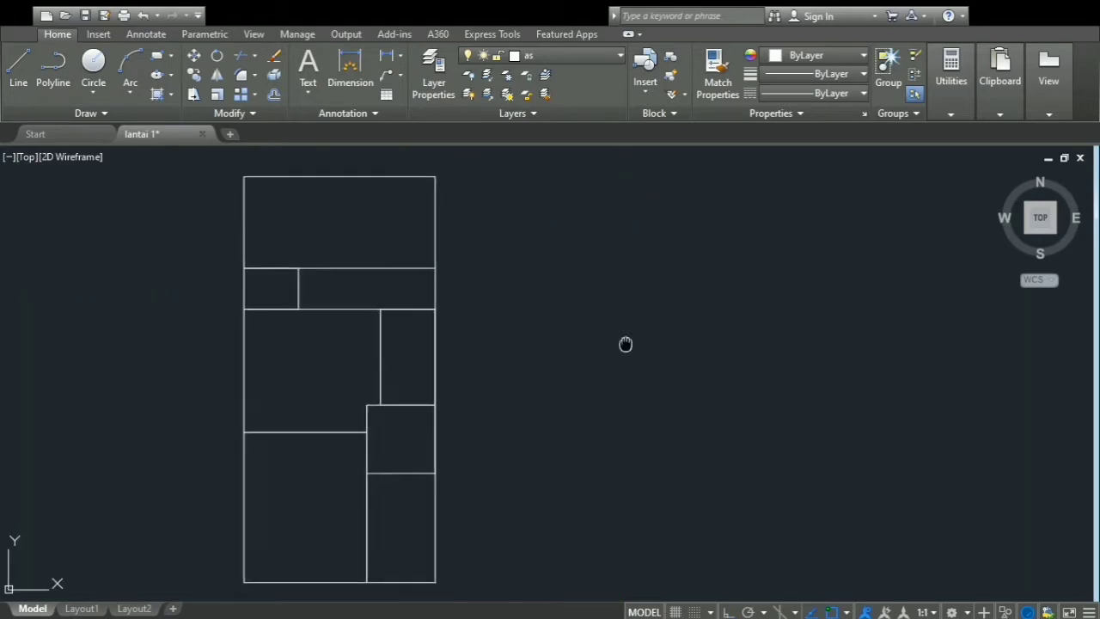
pyautogui.moveTo(626, 344); pyautogui.dragTo(611, 317, button='middle')
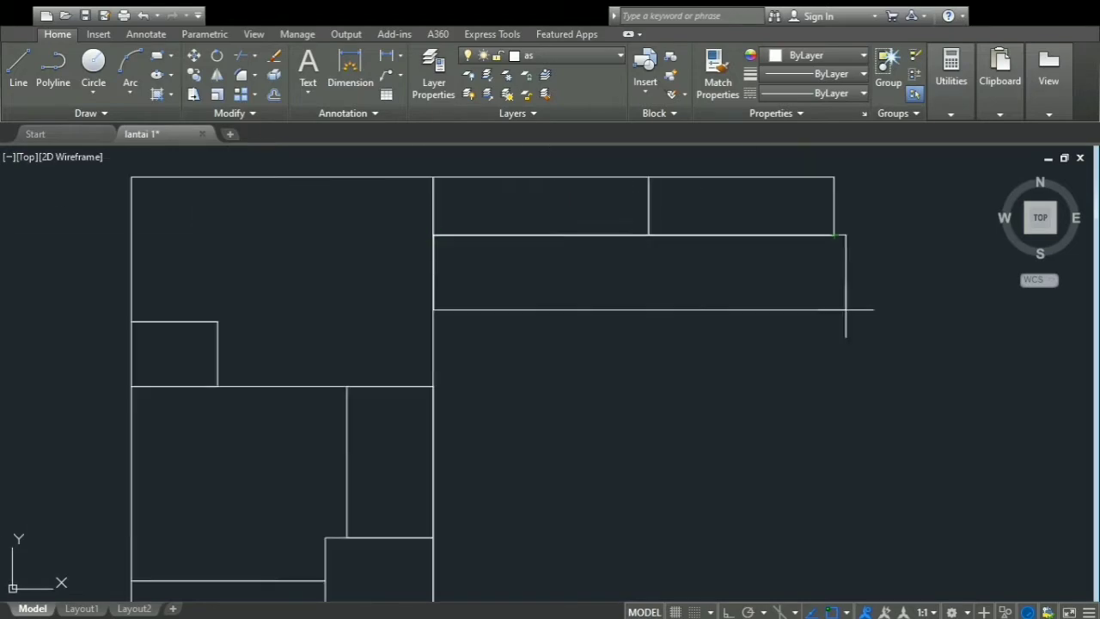
pyautogui.moveTo(847, 352); pyautogui.dragTo(786, 297, button='middle')
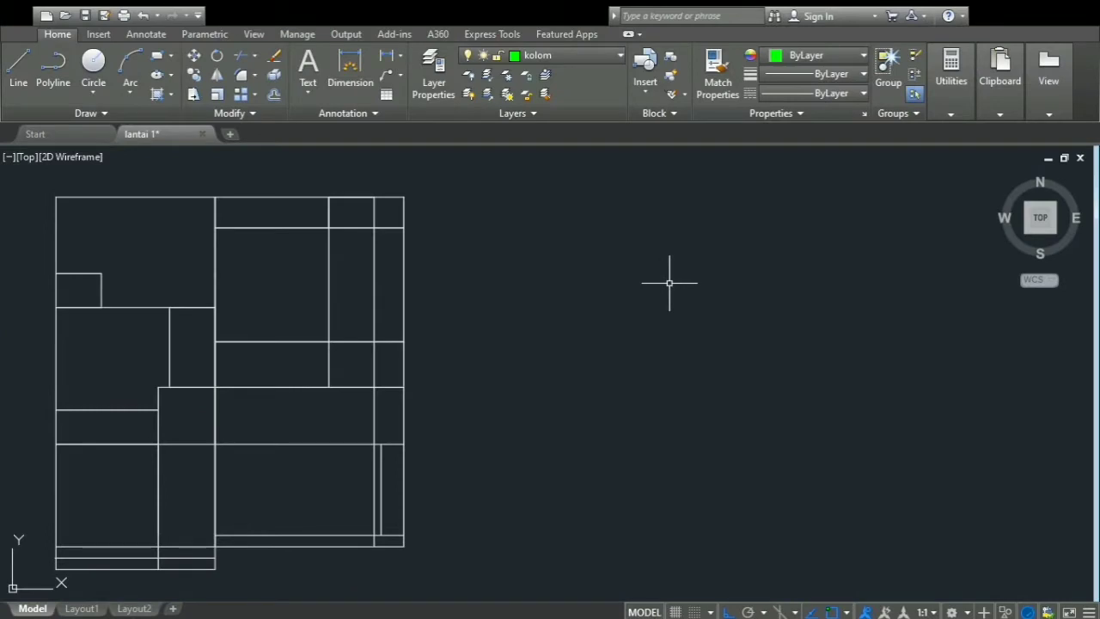
# - Draw a 15 by 15 column square on the kolom layer, beside the floor plan
pyautogui.click(634, 268)
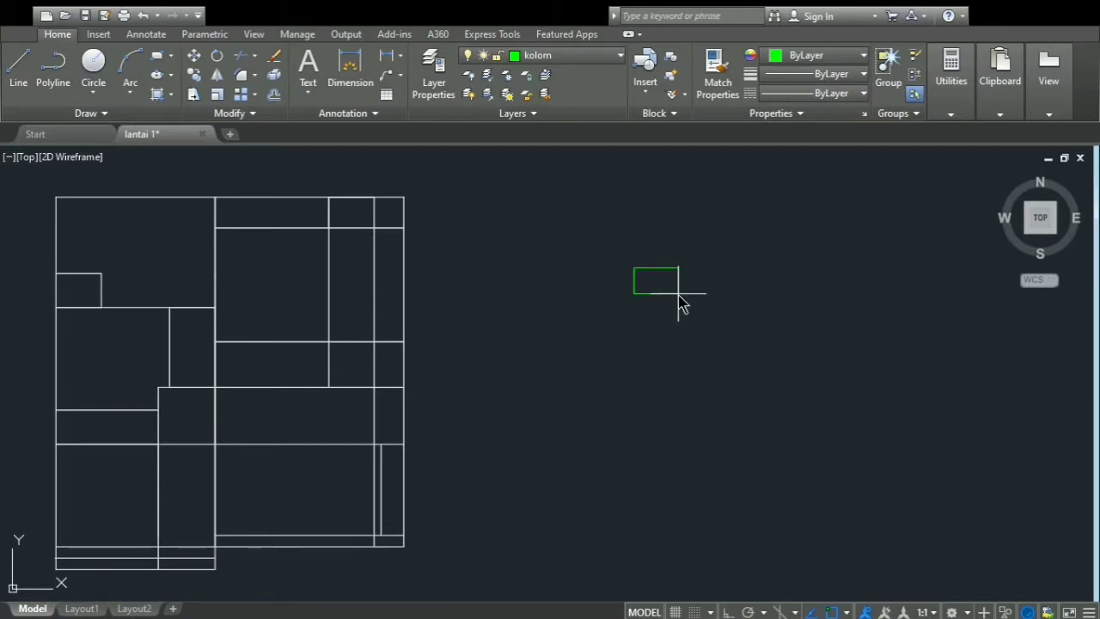
pyautogui.write('15,15')
pyautogui.press('Return')
# - Offset the green column square inward by 2
pyautogui.scroll(5, 678, 293)
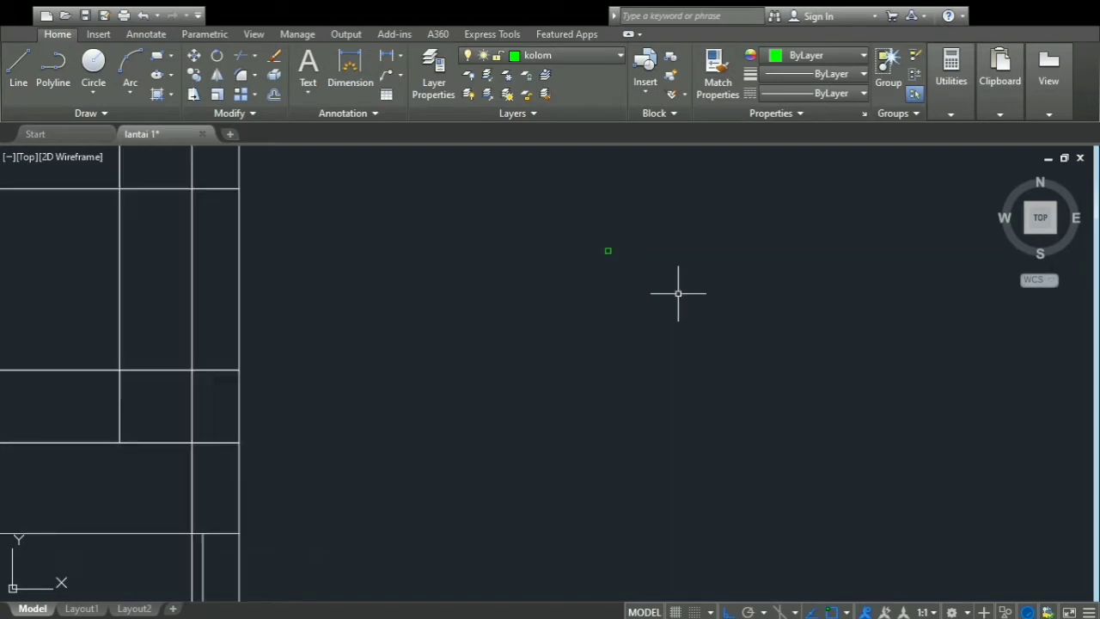
pyautogui.moveTo(630, 226); pyautogui.dragTo(748, 292, button='middle')
pyautogui.scroll(4, 682, 369)
pyautogui.scroll(4, 685, 302)
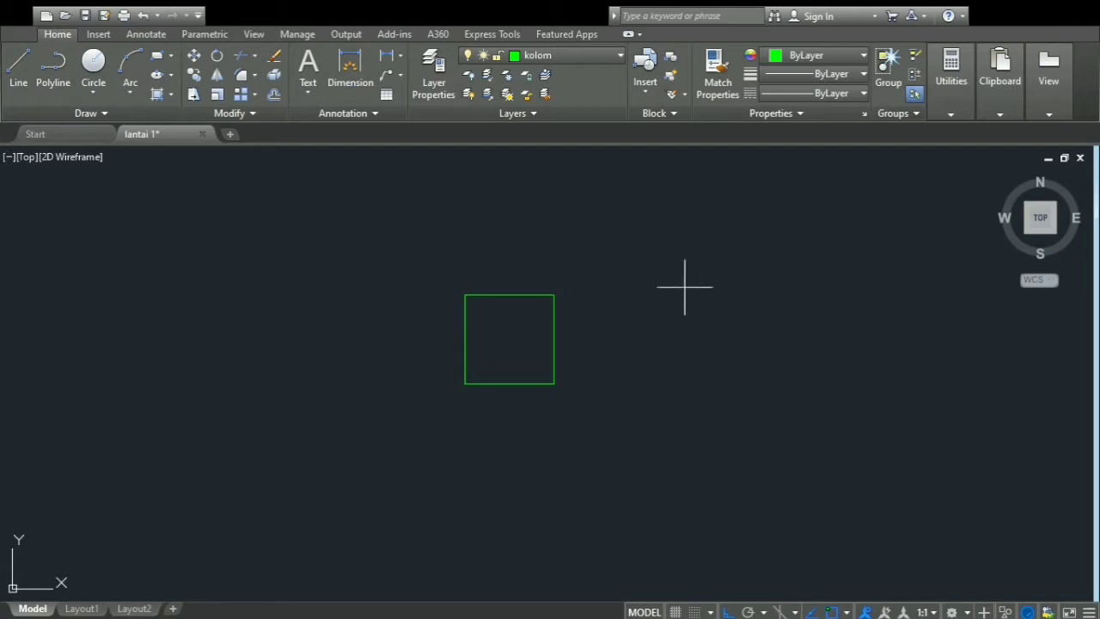
pyautogui.write('2')
pyautogui.press('Return')
pyautogui.click(523, 294)
pyautogui.click(518, 331)
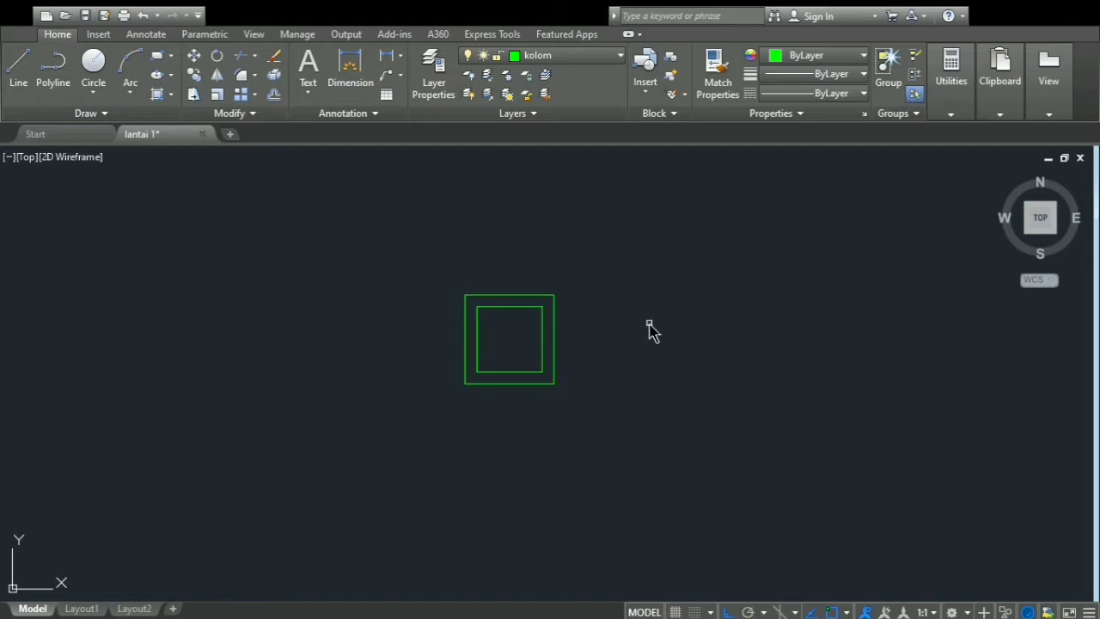
# - Fill the inner square of the green column with a solid hatch
pyautogui.write('h')
pyautogui.press('Return')
pyautogui.click(150, 74)
pyautogui.click(515, 333)
pyautogui.press('Return')
# - Copy the complete green column, using its centre as base point, onto a first wall corner of the floor plan
pyautogui.moveTo(678, 291); pyautogui.dragTo(683, 276, button='middle')
pyautogui.write('co')
pyautogui.press('Return')
pyautogui.click(677, 303)
pyautogui.click(424, 377)
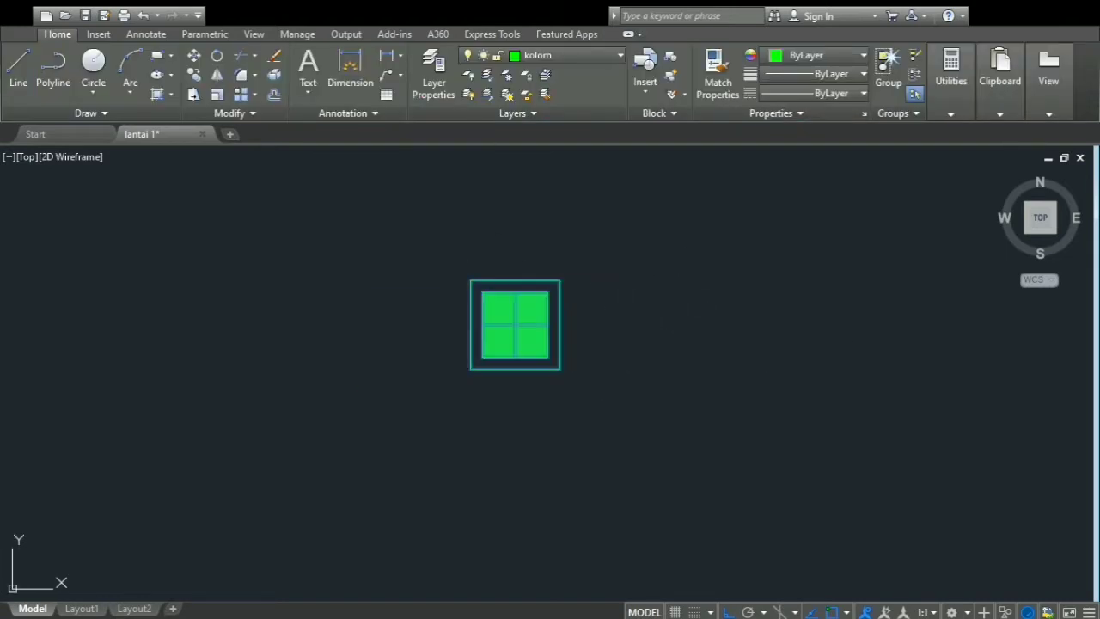
pyautogui.press('Return')
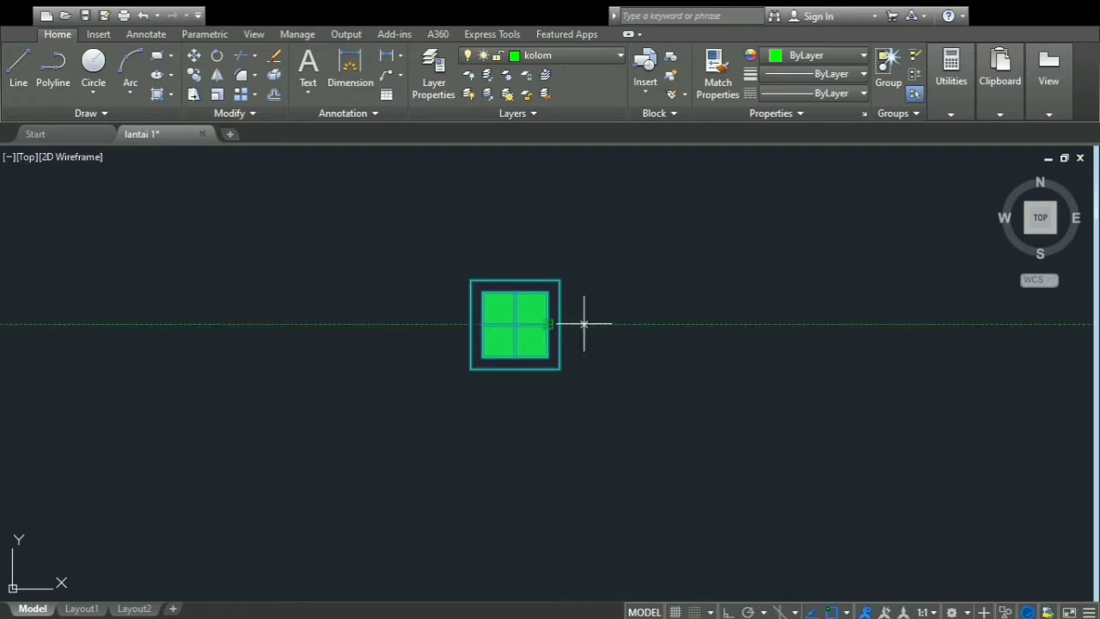
pyautogui.click(516, 325)
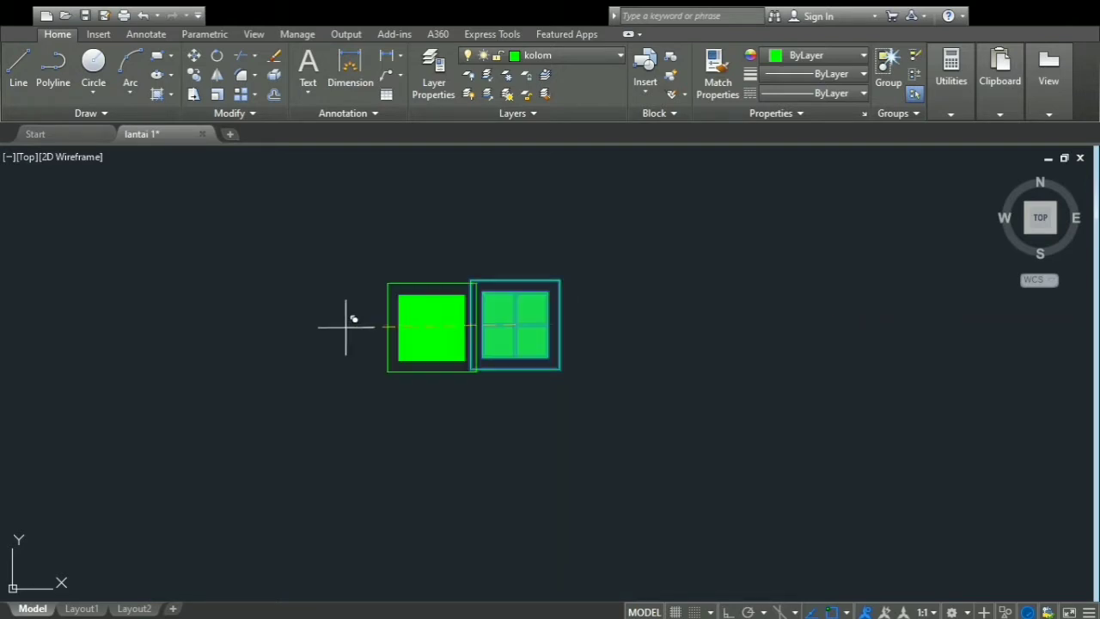
pyautogui.moveTo(117, 296); pyautogui.dragTo(700, 361, button='middle')
pyautogui.scroll(-5, 701, 361)
pyautogui.scroll(-8, 330, 351)
pyautogui.moveTo(229, 331); pyautogui.dragTo(629, 360, button='middle')
pyautogui.click(425, 338)
# - Place further copies of the green column on the other wall corners and intersections of the plan
pyautogui.scroll(6, 418, 341)
pyautogui.click(454, 422)
pyautogui.click(702, 419)
pyautogui.click(835, 257)
pyautogui.moveTo(846, 261); pyautogui.dragTo(682, 249, button='middle')
pyautogui.click(941, 353)
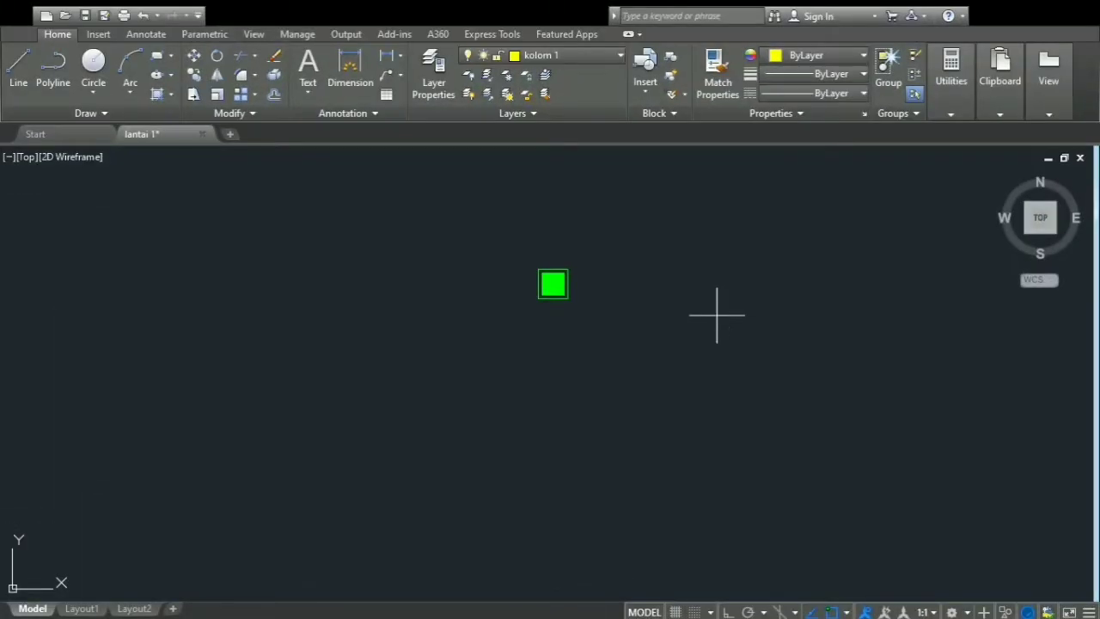
# - Draw a larger column square on the kolom 1 layer, beside the original green column
pyautogui.click(712, 304)
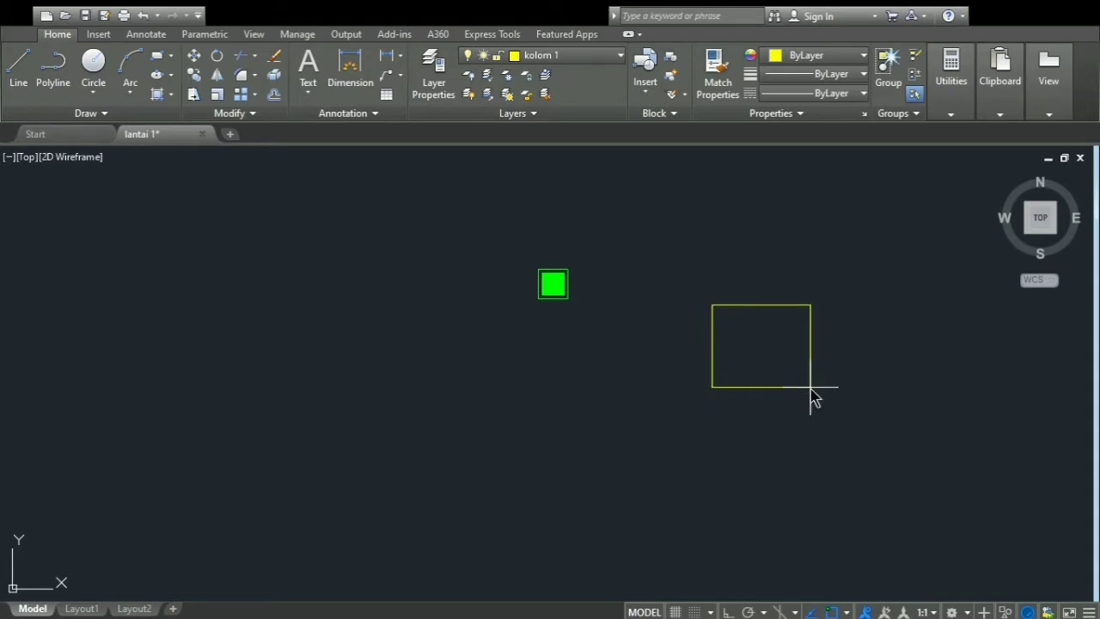
pyautogui.write(',')
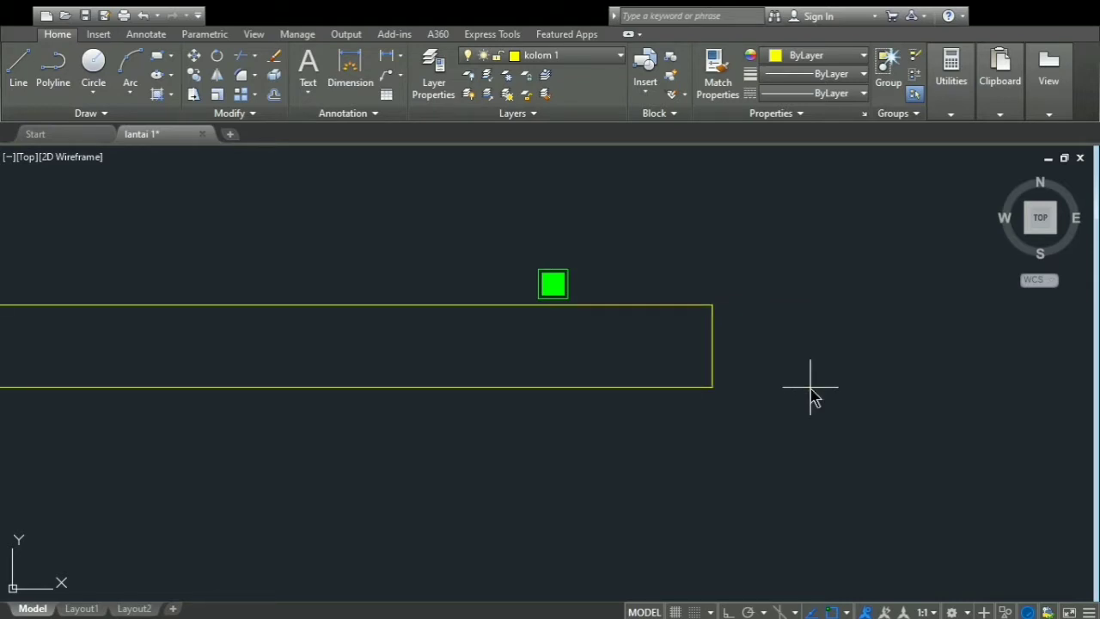
pyautogui.press('Return')
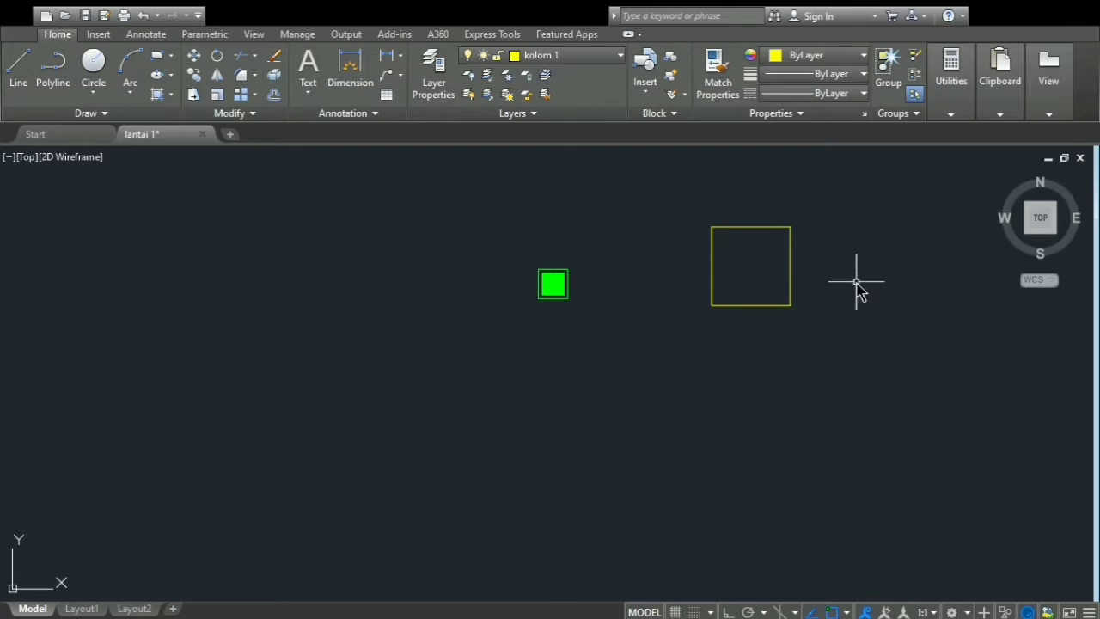
# - Offset the yellow column square inward and fill the inner square with a solid hatch
pyautogui.write('l')
pyautogui.press('Return')
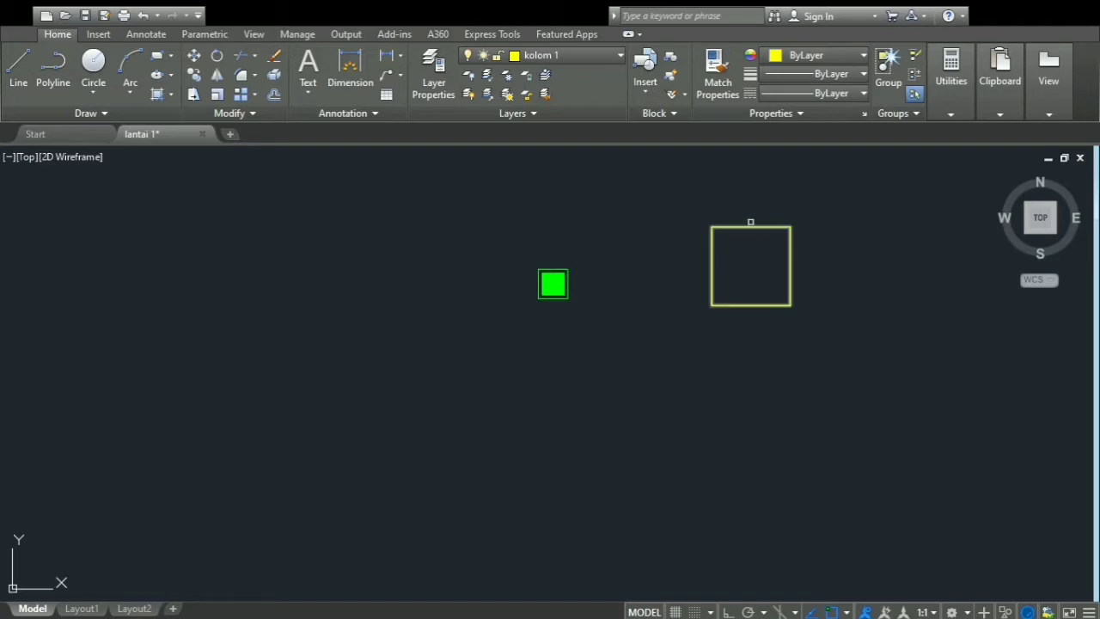
pyautogui.click(750, 228)
pyautogui.click(750, 278)
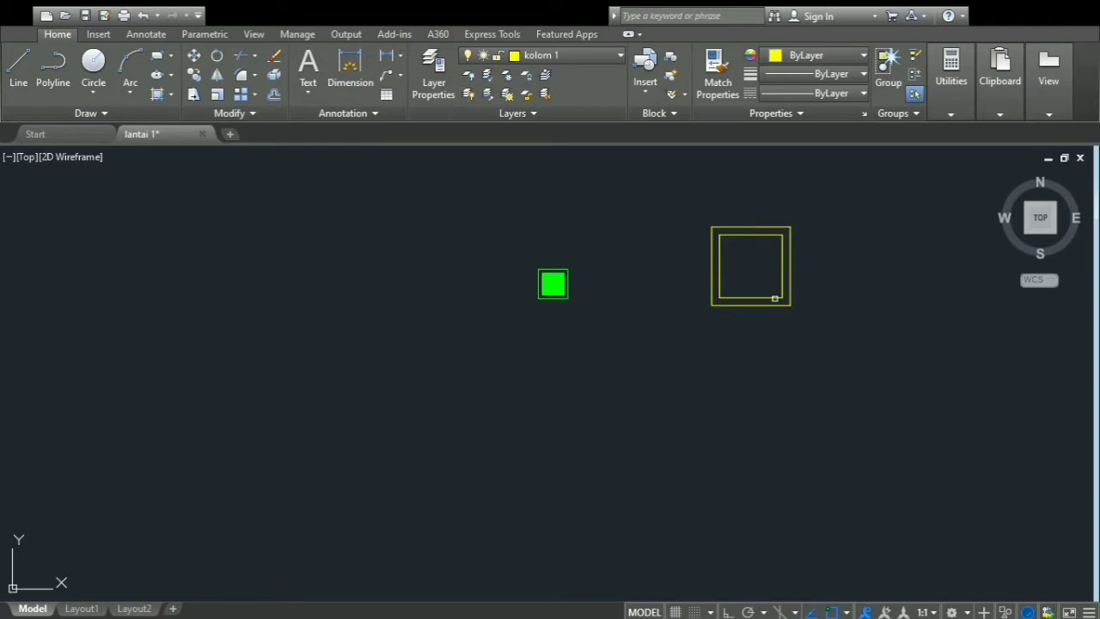
pyautogui.click(772, 296)
# - Copy the complete yellow column, using its centre as base point, onto the plan's left outer wall
pyautogui.click(845, 194)
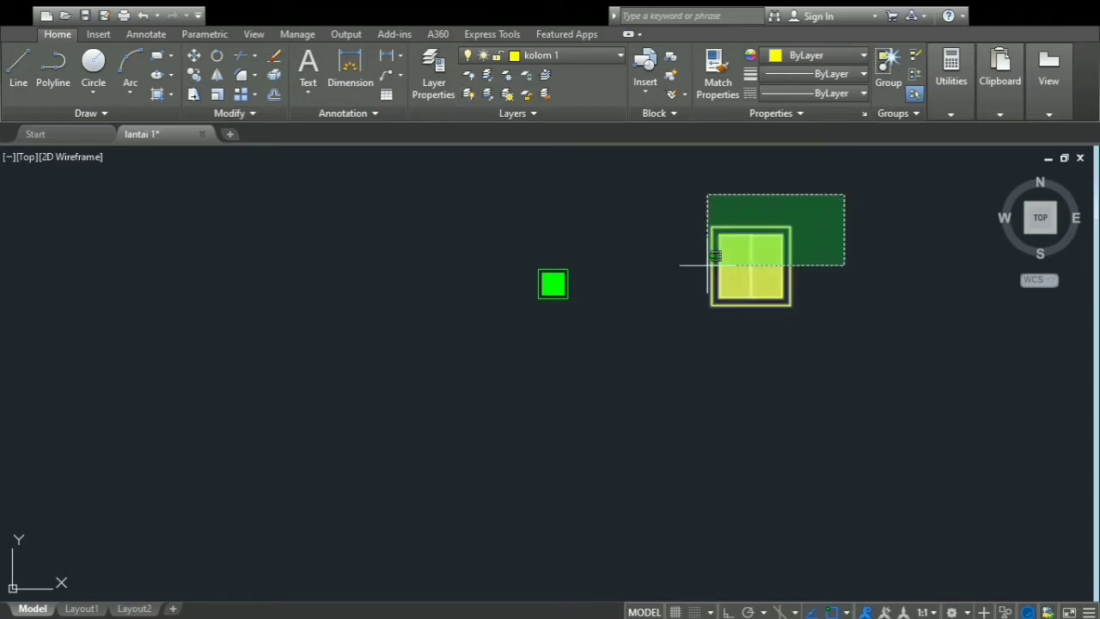
pyautogui.click(667, 391)
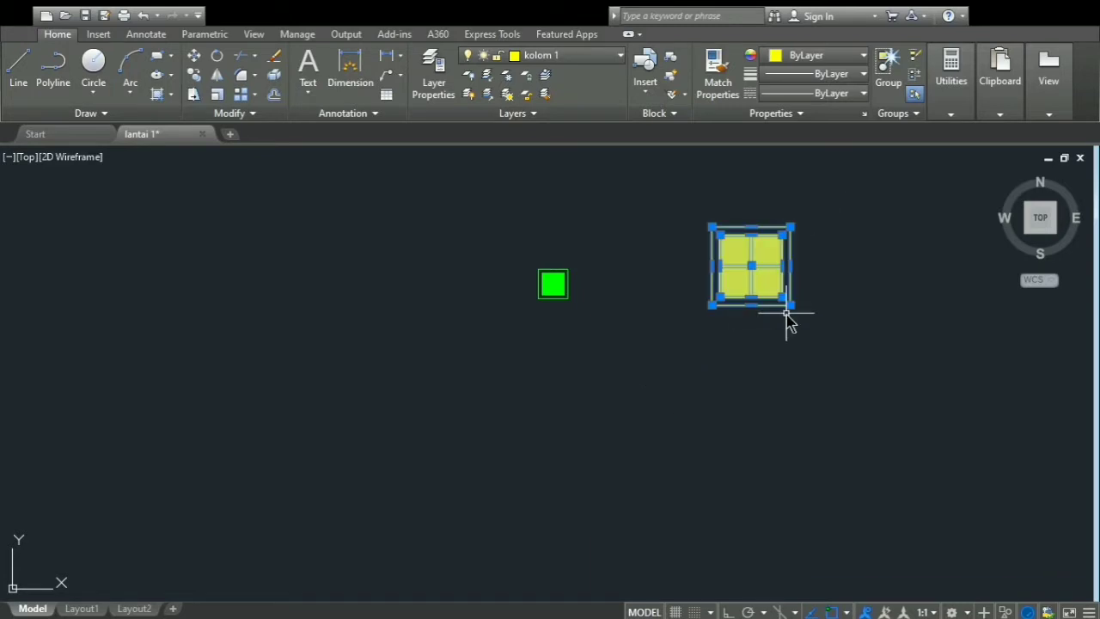
pyautogui.write('co')
pyautogui.press('Return')
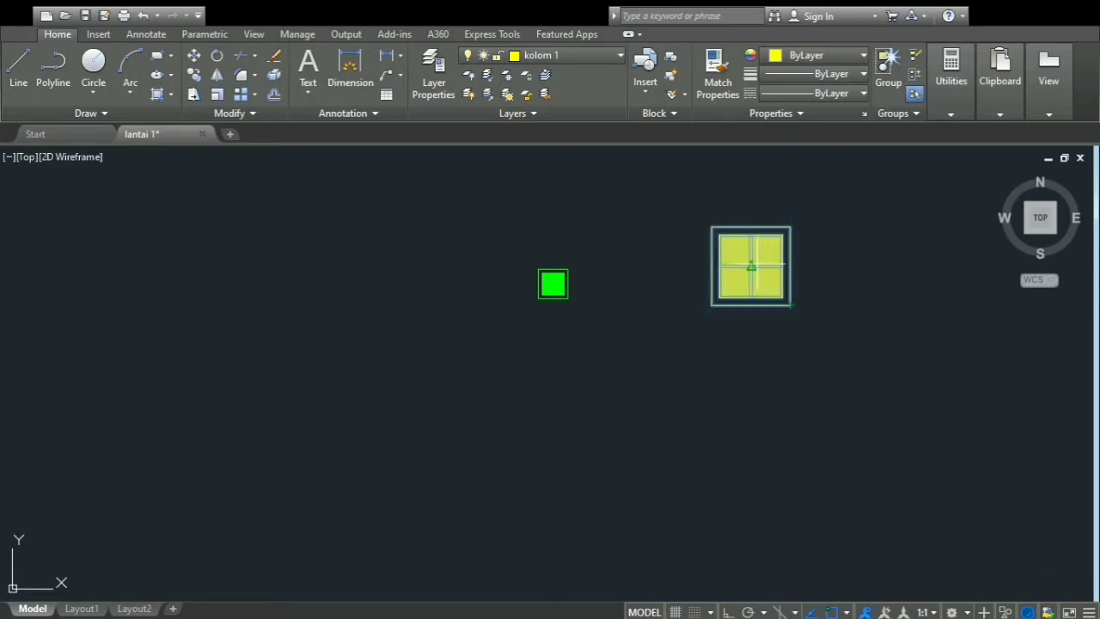
pyautogui.click(752, 266)
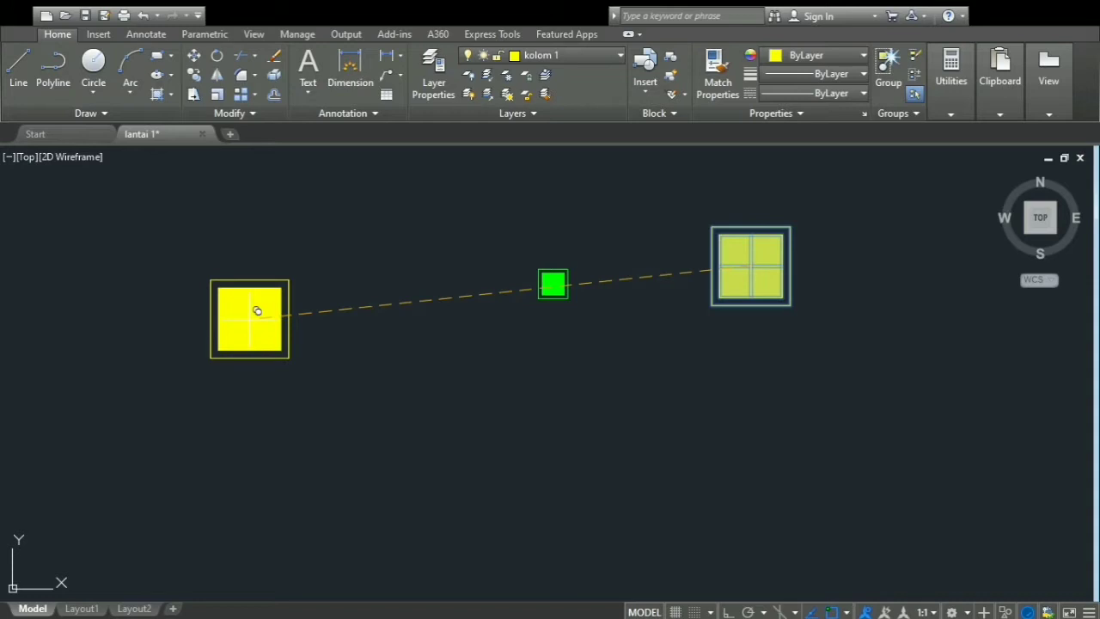
pyautogui.moveTo(168, 301); pyautogui.dragTo(418, 295, button='middle')
pyautogui.scroll(-8, 464, 353)
pyautogui.moveTo(116, 335); pyautogui.dragTo(373, 319, button='middle')
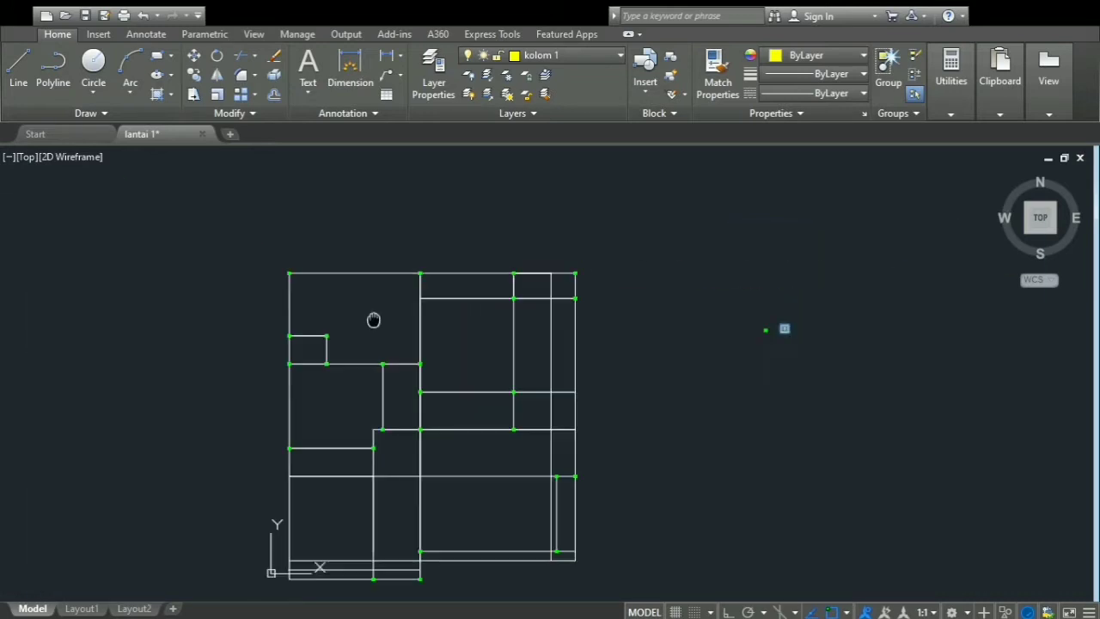
pyautogui.scroll(10, 257, 314)
pyautogui.click(287, 351)
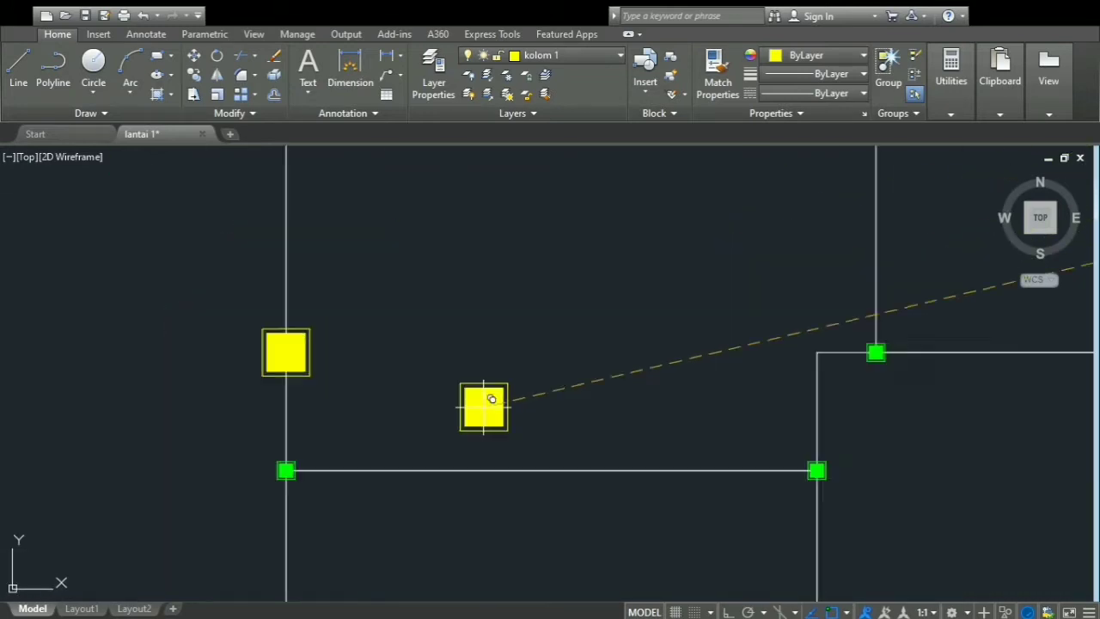
# - Place further copies of the yellow column at the other main column points of the plan
pyautogui.scroll(4, 364, 322)
pyautogui.click(364, 321)
pyautogui.scroll(-5, 363, 321)
pyautogui.click(523, 302)
pyautogui.scroll(-1, 523, 302)
pyautogui.moveTo(484, 161); pyautogui.dragTo(498, 425, button='middle')
pyautogui.click(538, 252)
pyautogui.moveTo(677, 224)
pyautogui.mouseDown(button='middle')
pyautogui.moveTo(649, 323)
pyautogui.moveTo(669, 222)
pyautogui.mouseUp(button='middle')
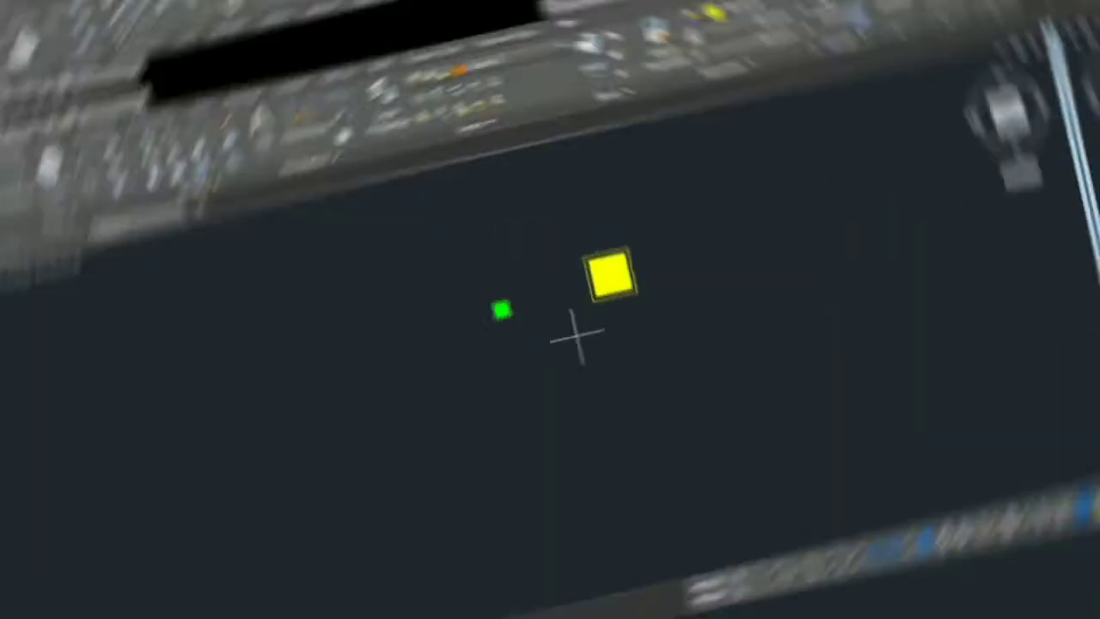
# - Draw a column square on the kolom 2 layer, below the green and yellow source columns
pyautogui.click(565, 407)
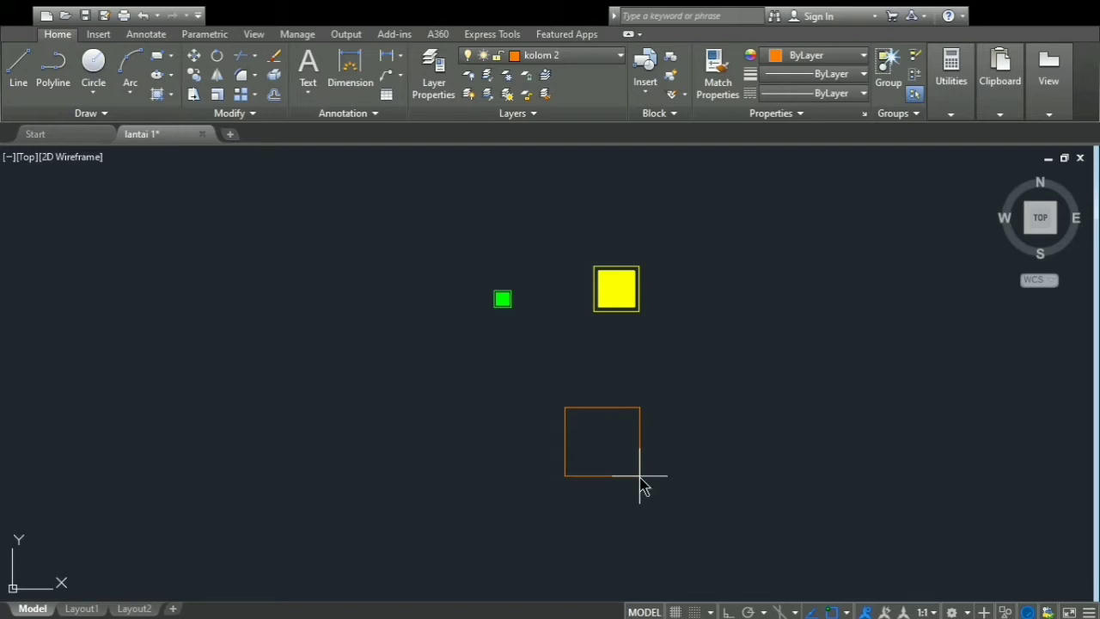
pyautogui.write(',')
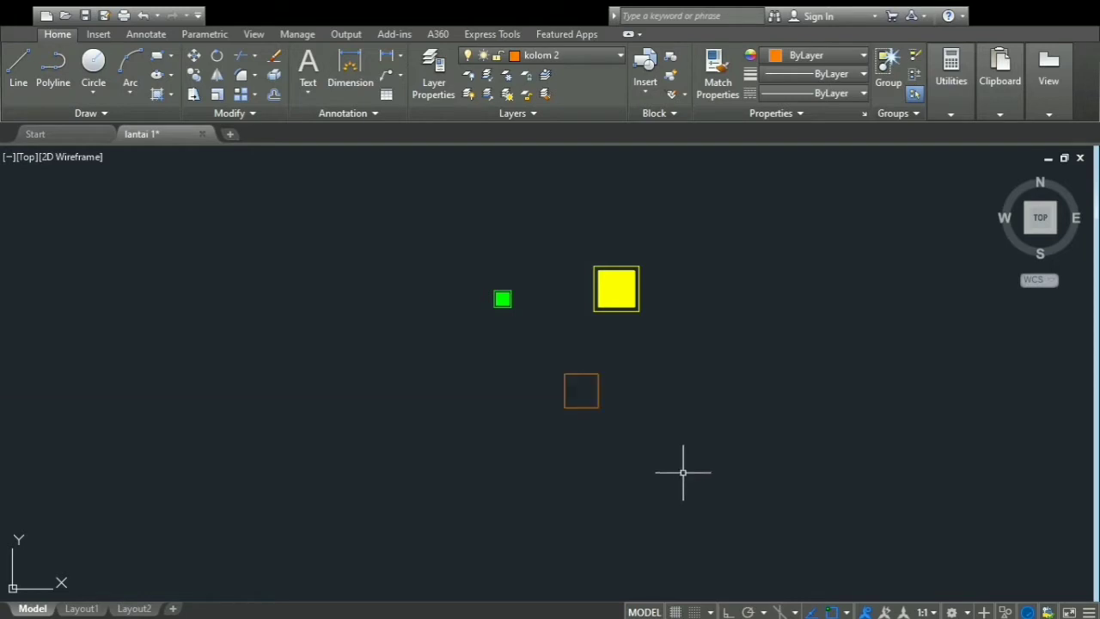
pyautogui.press('Return')
# - Offset the orange column square inward to create its inner outline
pyautogui.scroll(4, 612, 423)
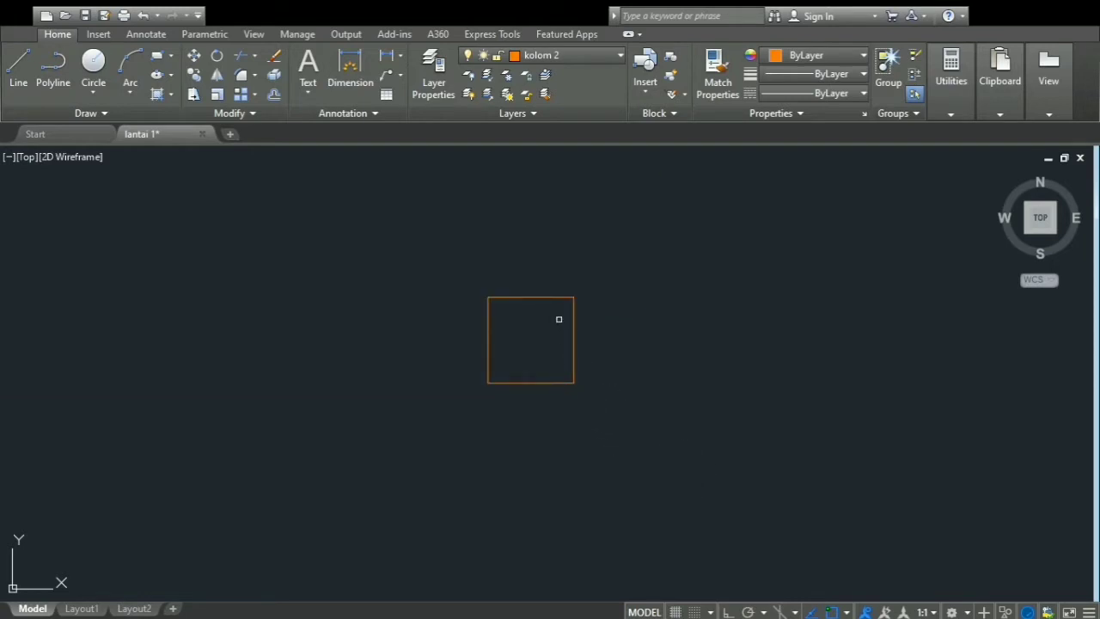
pyautogui.click(536, 299)
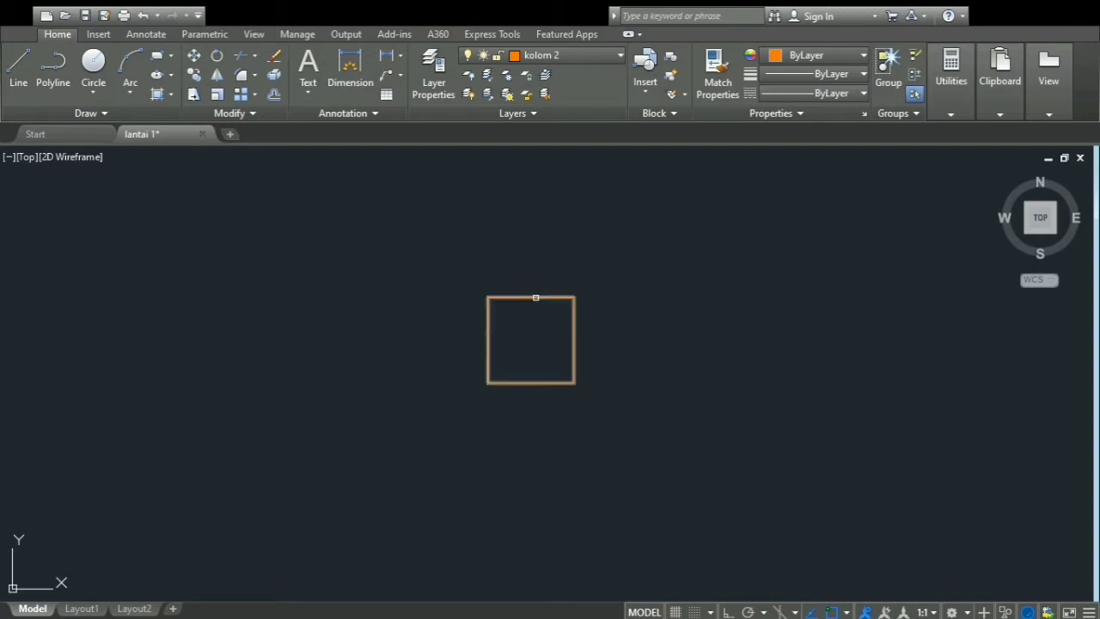
pyautogui.click(545, 365)
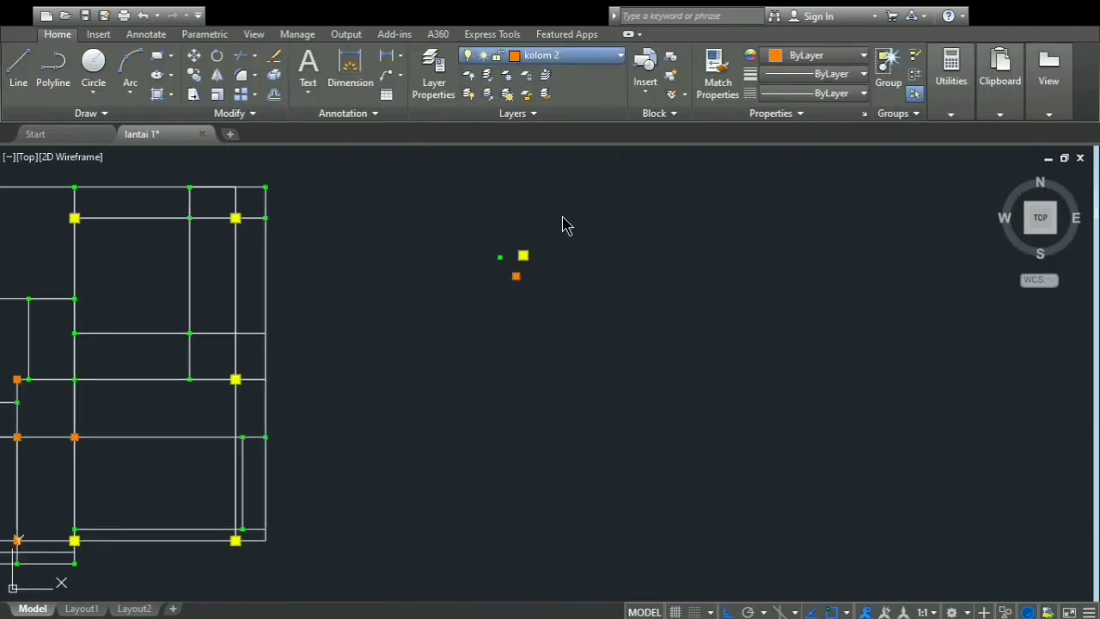
# - Make kusen the current layer and draw an upright rectangle for the frame post in the empty area below the source columns
pyautogui.click(563, 311)
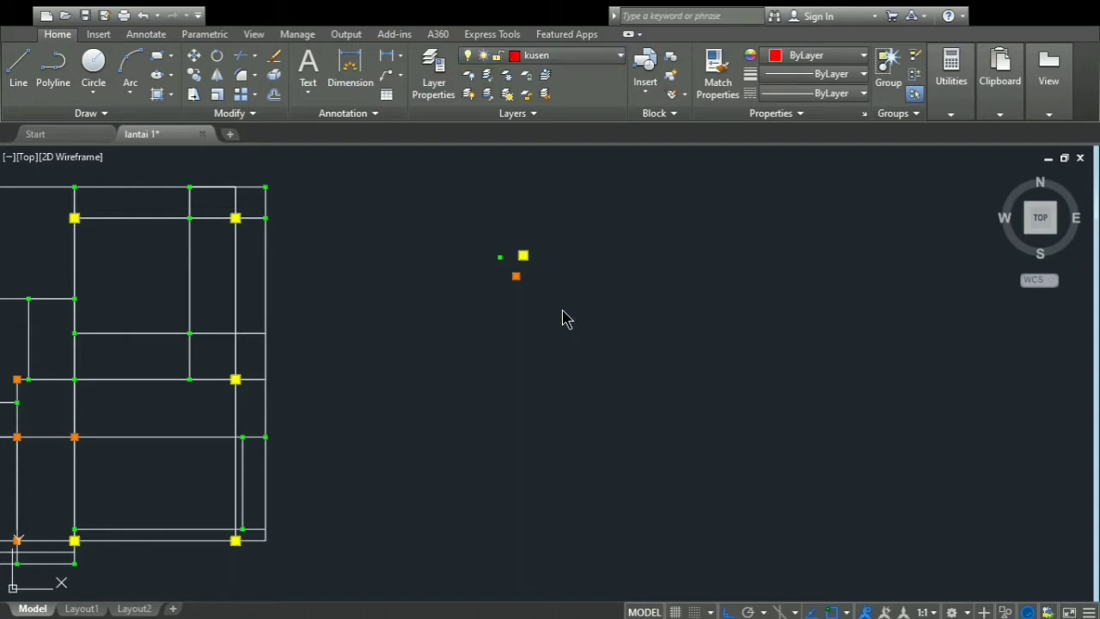
pyautogui.scroll(4, 560, 403)
pyautogui.scroll(-2, 517, 325)
pyautogui.moveTo(528, 314); pyautogui.dragTo(527, 355, button='middle')
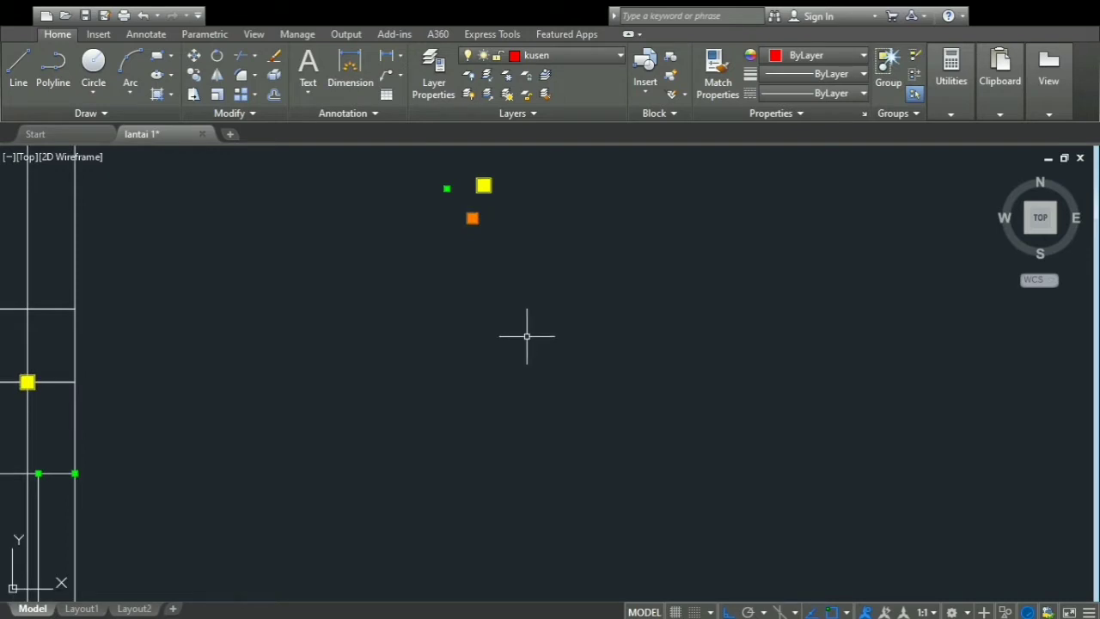
pyautogui.click(499, 335)
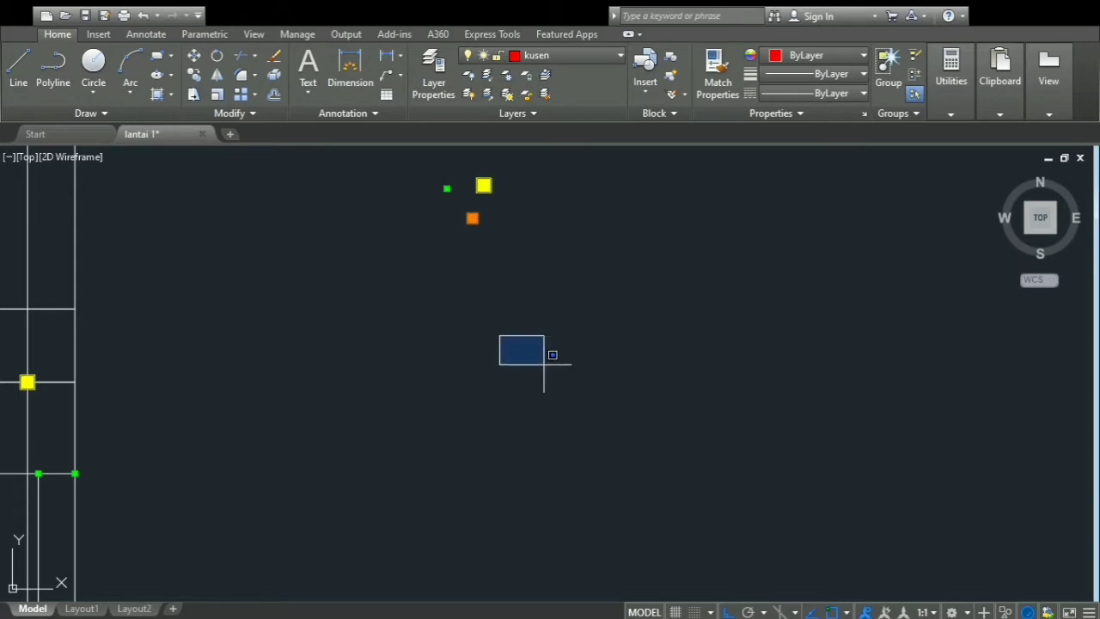
pyautogui.click(543, 364)
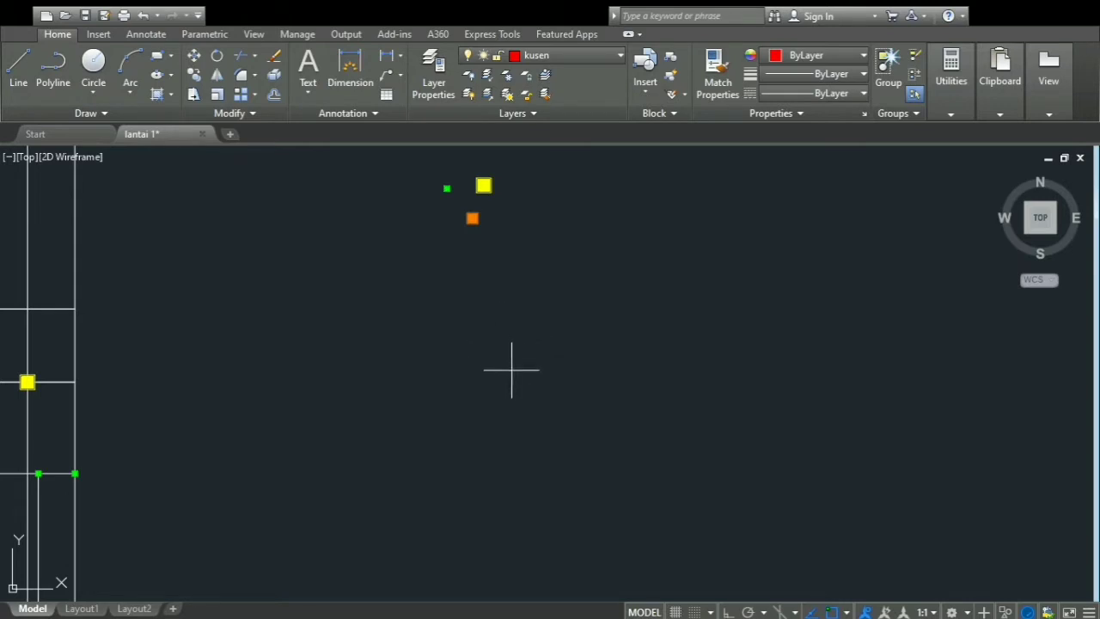
pyautogui.click(514, 365)
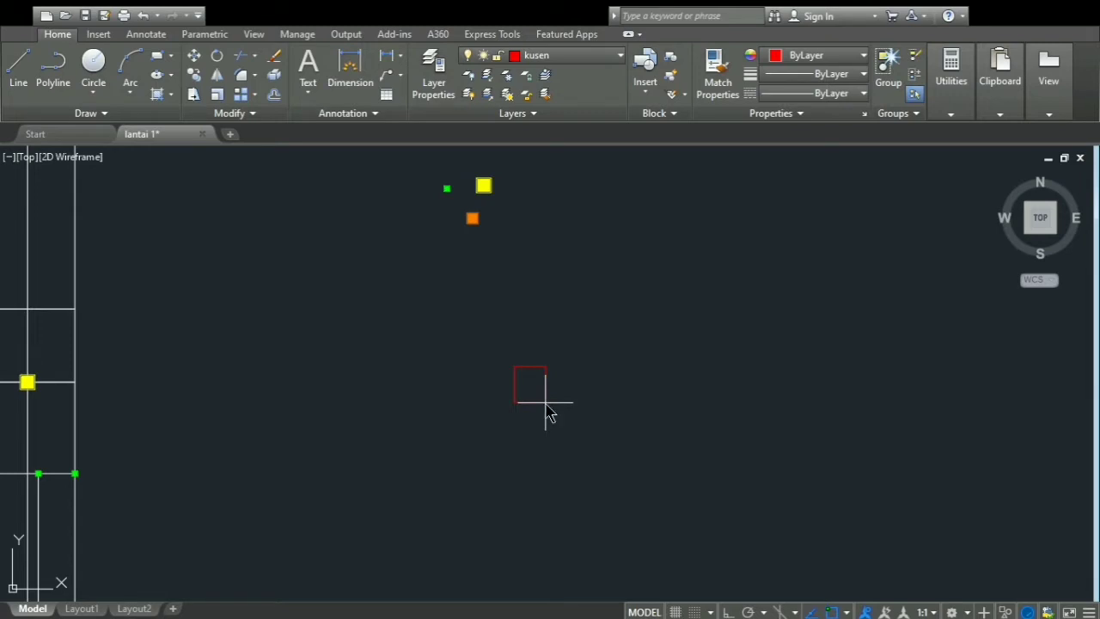
pyautogui.write('5,')
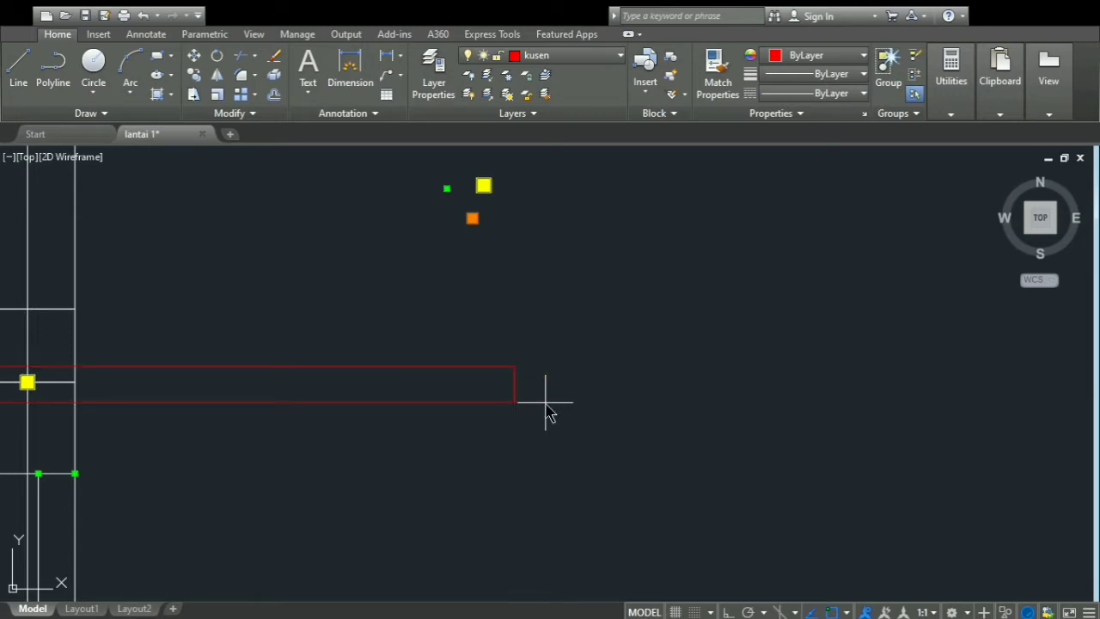
pyautogui.press('Return')
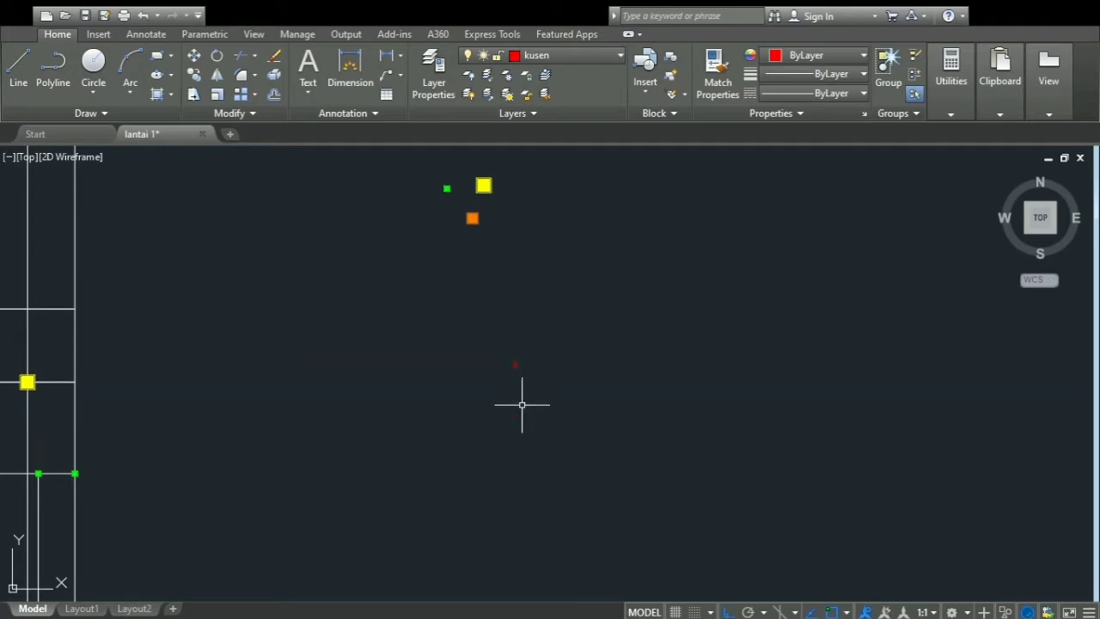
# - Draw a second, much smaller upright rectangle to the right of the frame post rectangle
pyautogui.scroll(5, 523, 348)
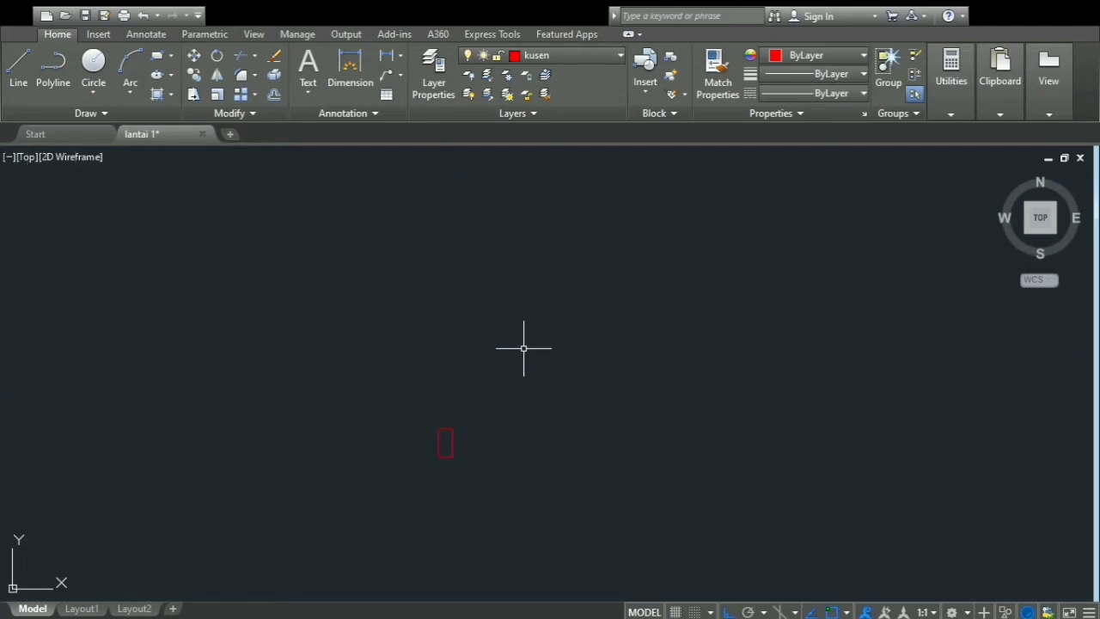
pyautogui.scroll(3, 499, 376)
pyautogui.moveTo(499, 376); pyautogui.dragTo(591, 175, button='middle')
pyautogui.scroll(3, 576, 329)
pyautogui.moveTo(413, 359); pyautogui.dragTo(736, 259, button='middle')
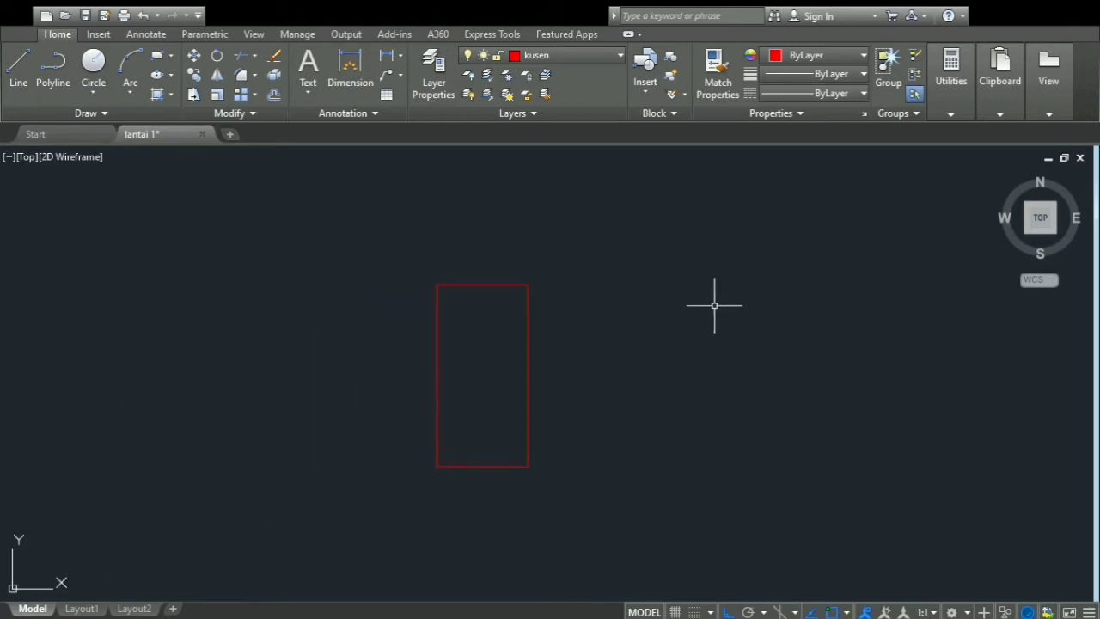
pyautogui.moveTo(825, 391); pyautogui.dragTo(645, 344, button='middle')
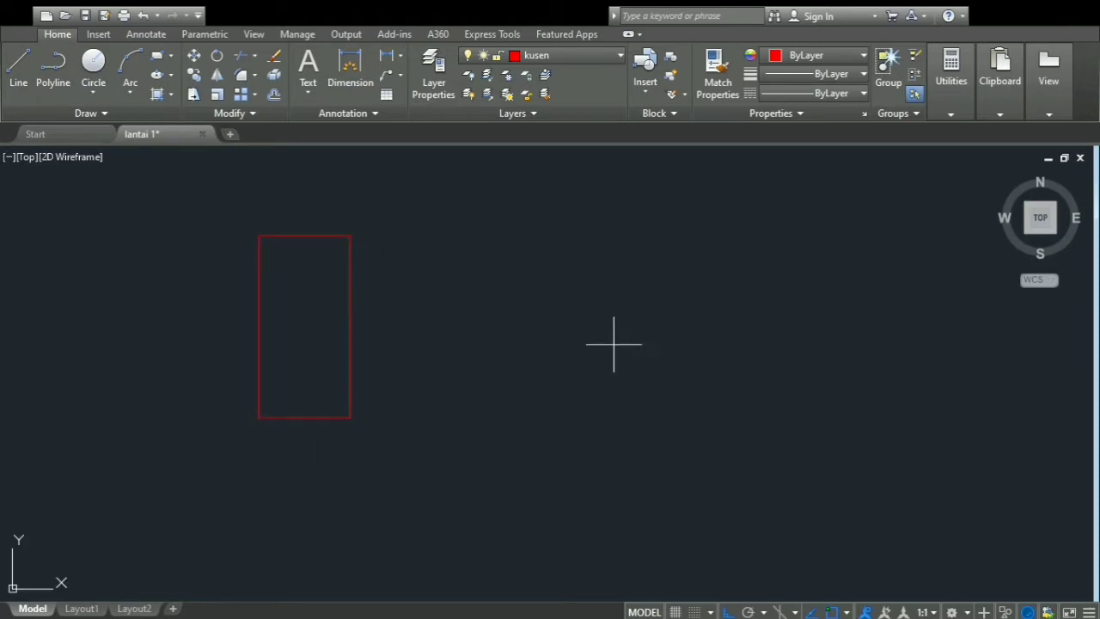
pyautogui.click(546, 289)
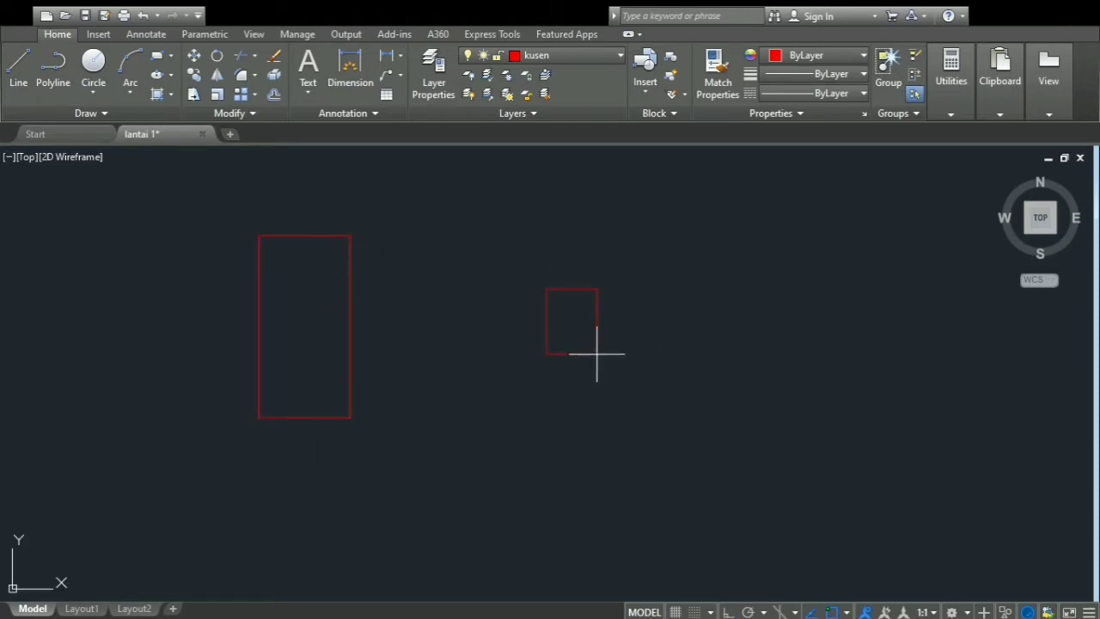
pyautogui.write(',')
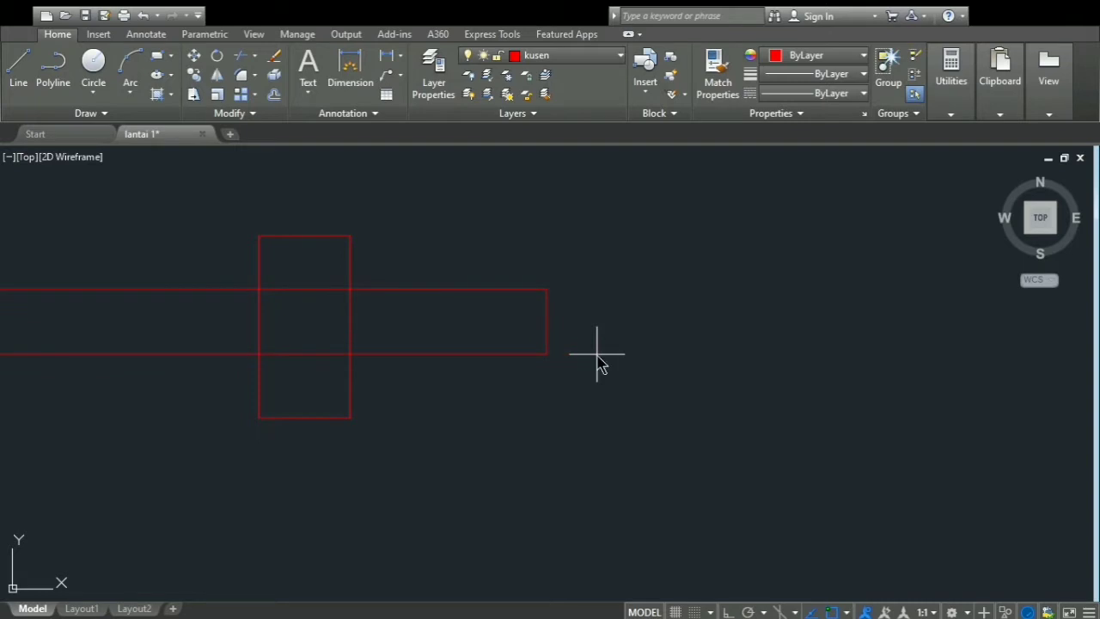
pyautogui.press('Return')
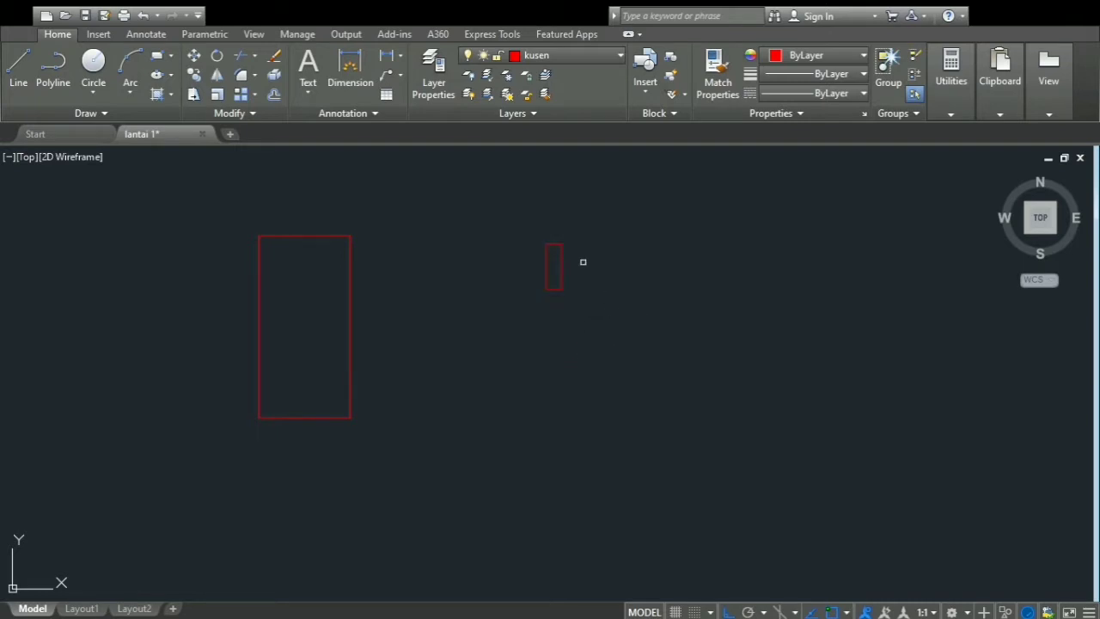
# - Move the small rectangle by its upper-right corner onto the upper-right corner of the frame post rectangle
pyautogui.scroll(2, 552, 238)
pyautogui.press('Return')
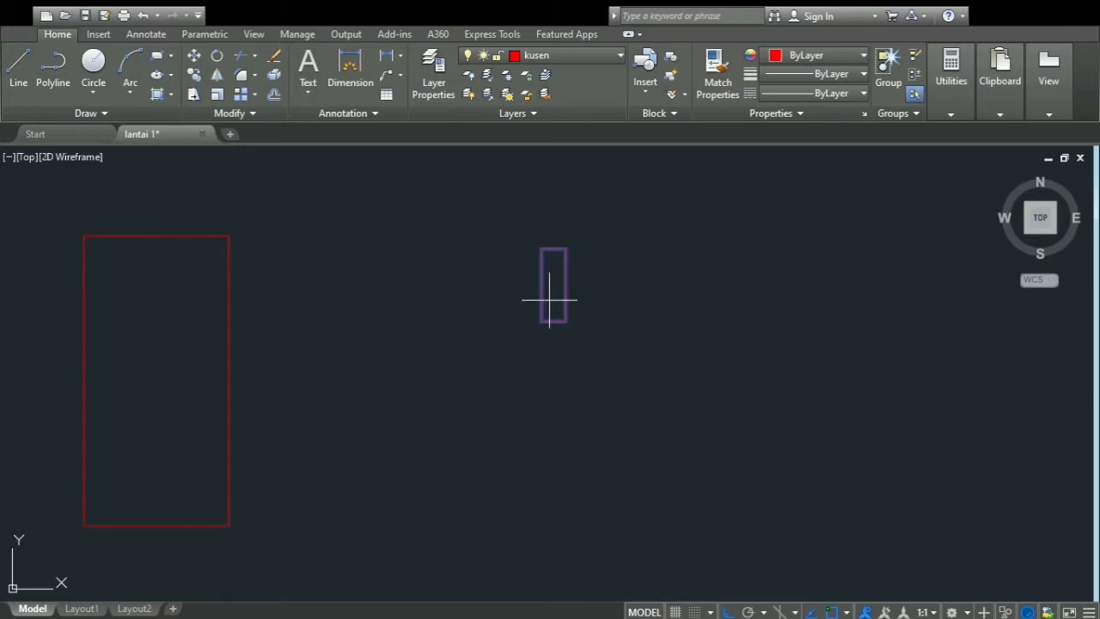
pyautogui.click(568, 248)
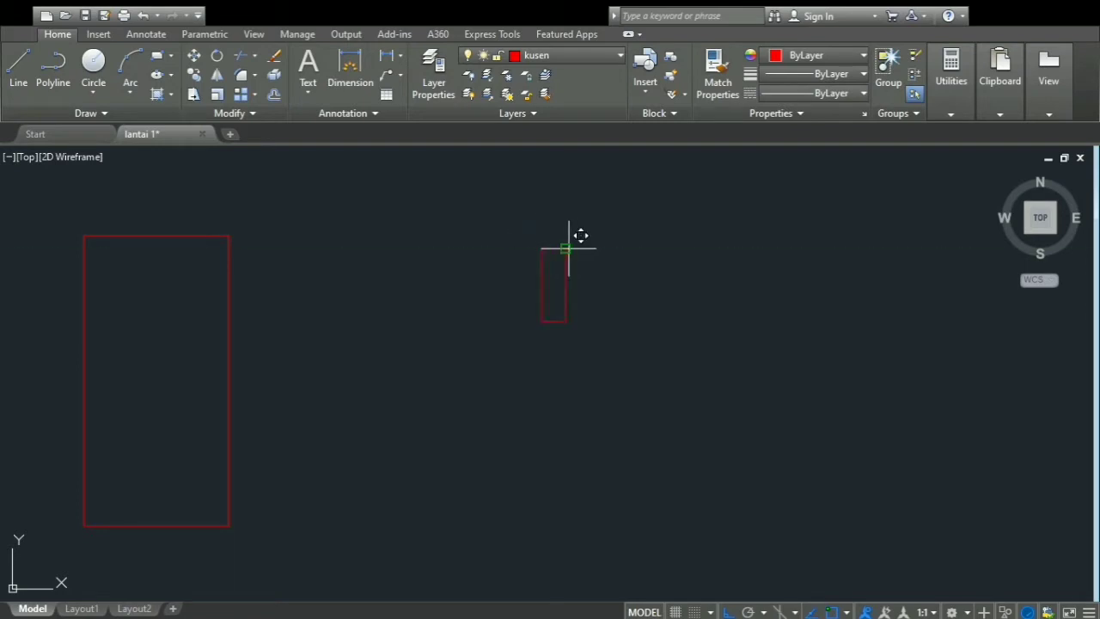
pyautogui.click(229, 235)
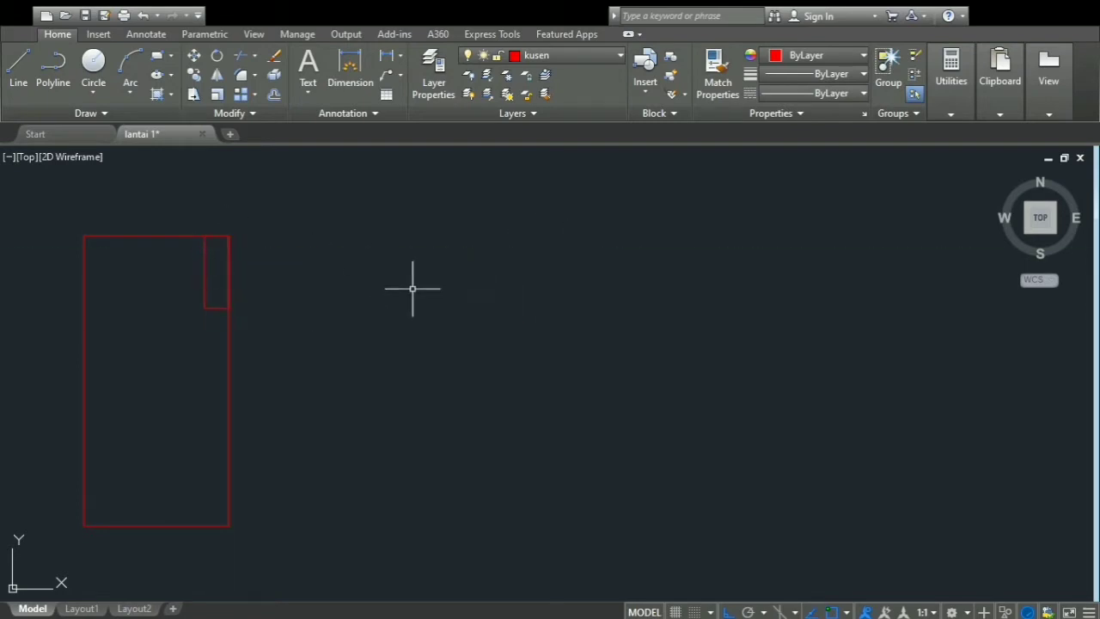
# - Trim the overlapping edges at the post's upper-right corner to form a rebate notch
pyautogui.moveTo(412, 290); pyautogui.dragTo(516, 263, button='middle')
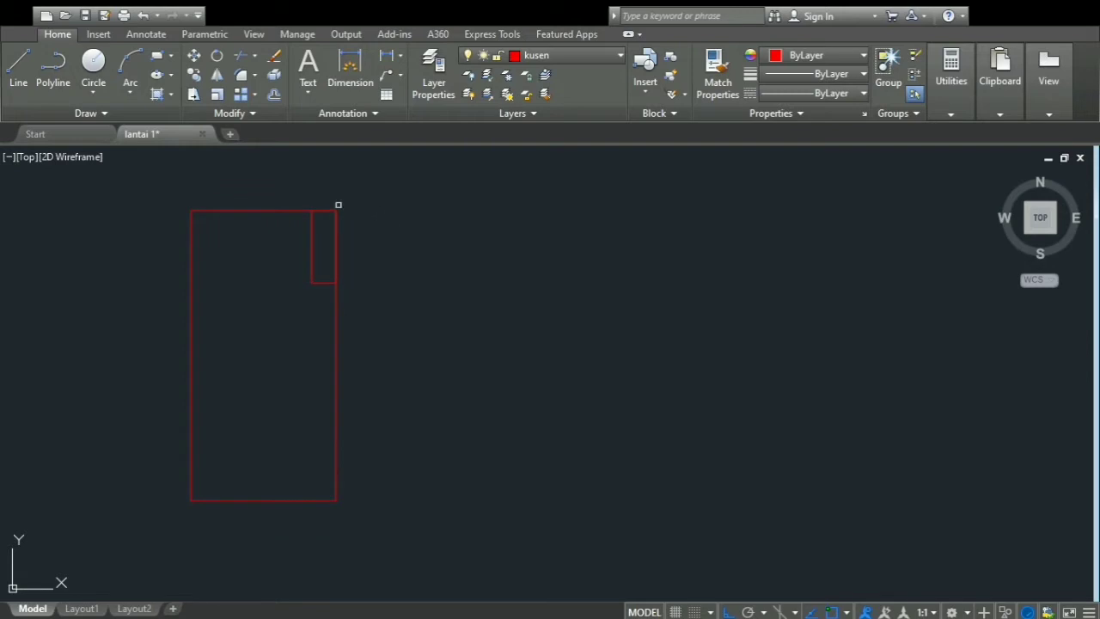
pyautogui.click(339, 196)
pyautogui.click(355, 219)
pyautogui.click(341, 199)
pyautogui.click(335, 229)
pyautogui.scroll(-2, 401, 302)
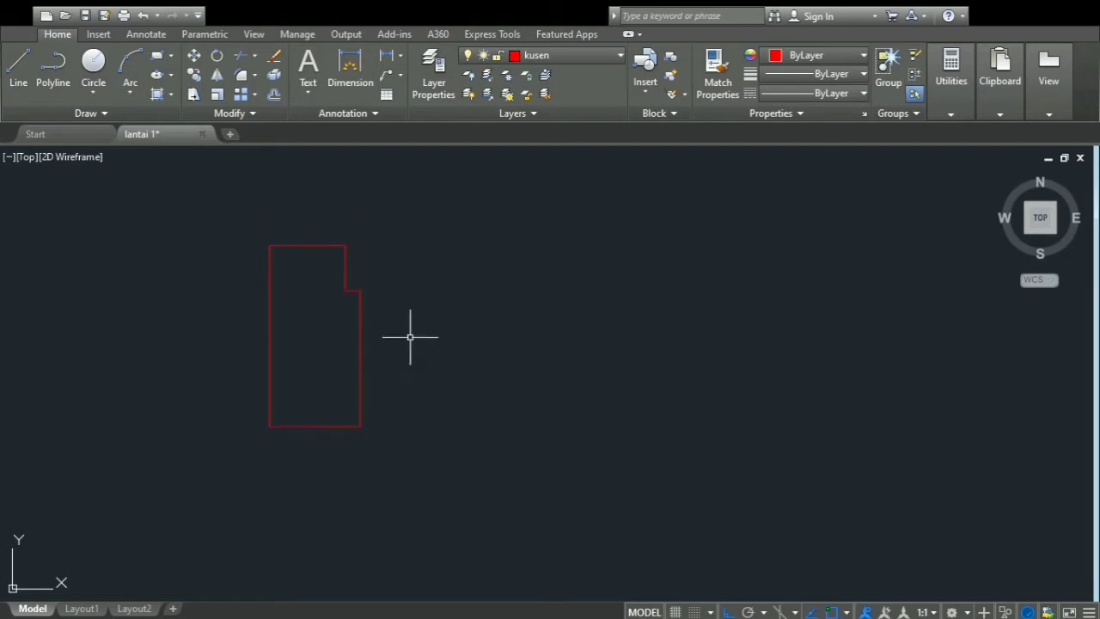
pyautogui.click(473, 330)
pyautogui.click(264, 371)
pyautogui.press('Escape')
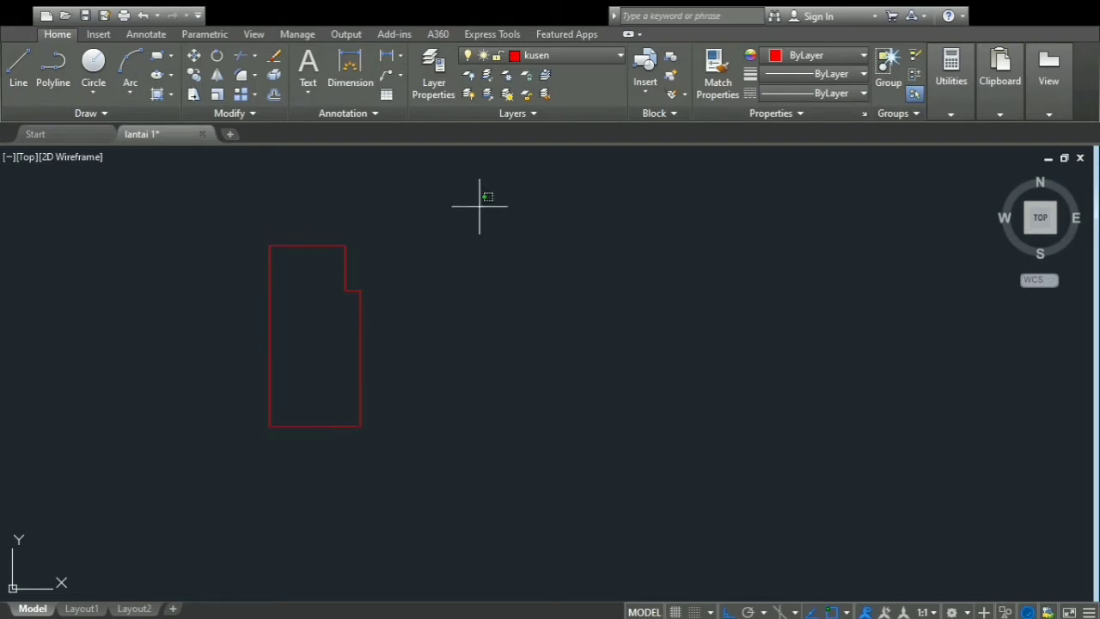
# - Mirror the notched post about its vertical right edge and keep the original
pyautogui.click(481, 203)
pyautogui.click(213, 428)
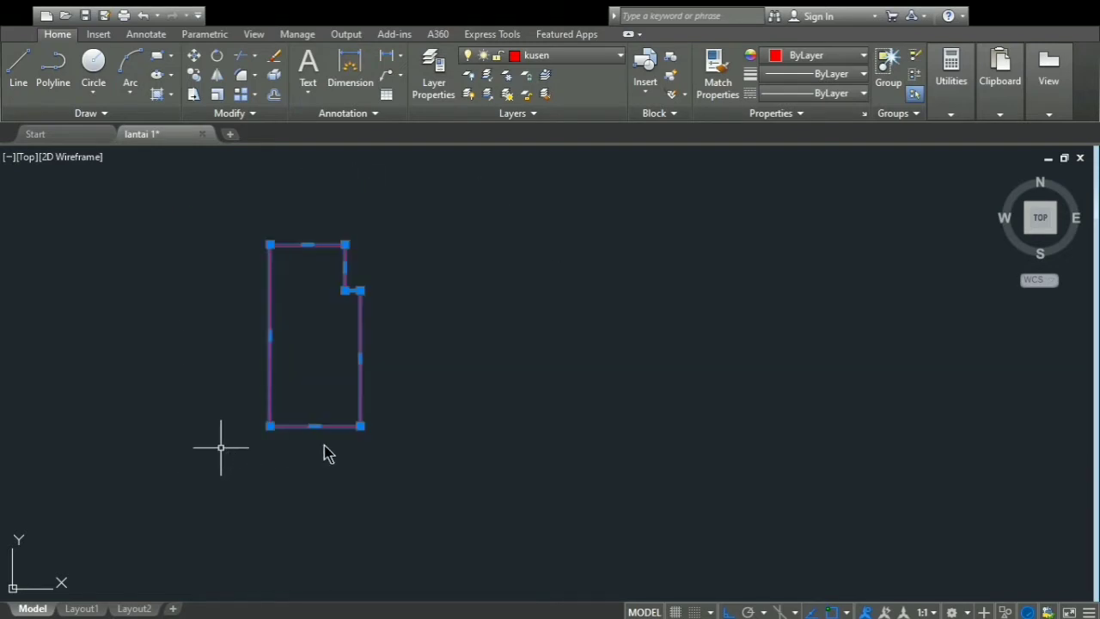
pyautogui.write('mi')
pyautogui.press('Return')
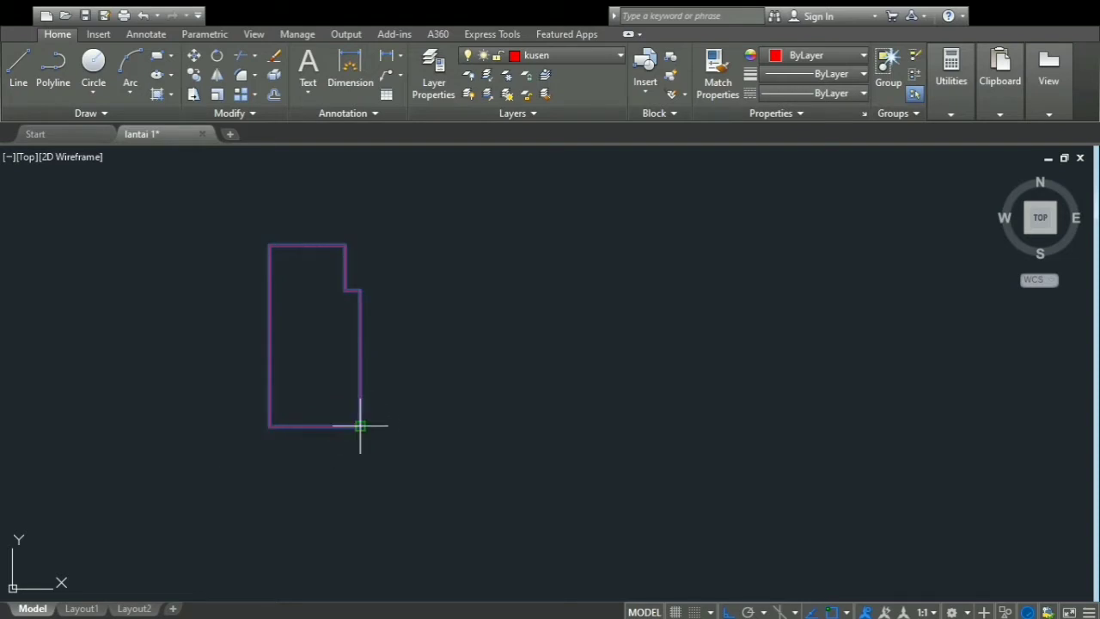
pyautogui.click(360, 426)
pyautogui.click(362, 458)
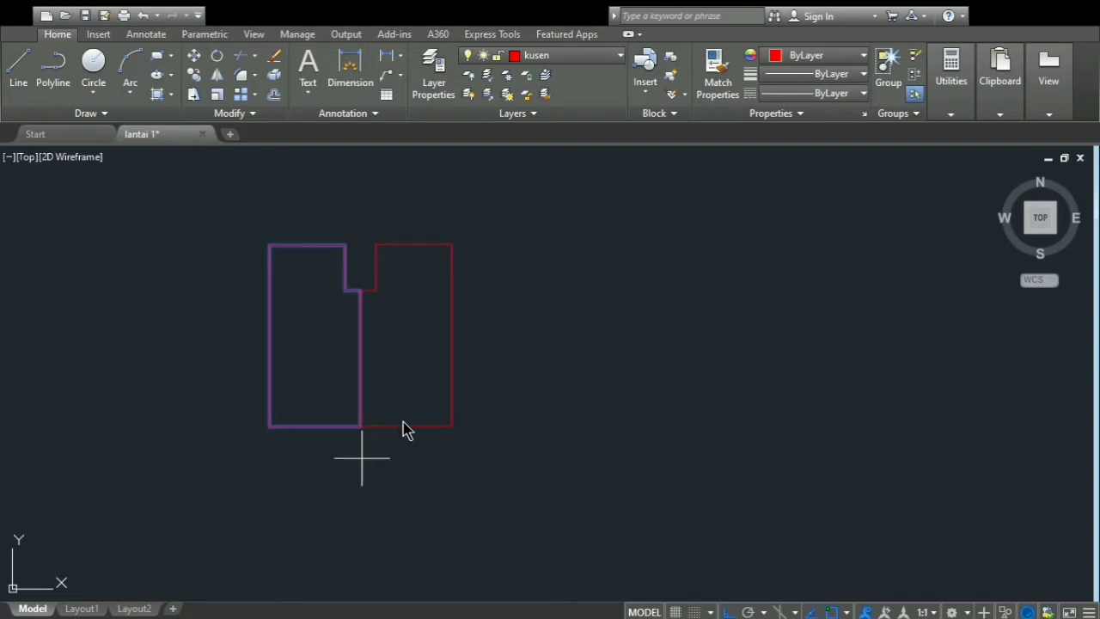
pyautogui.press('Return')
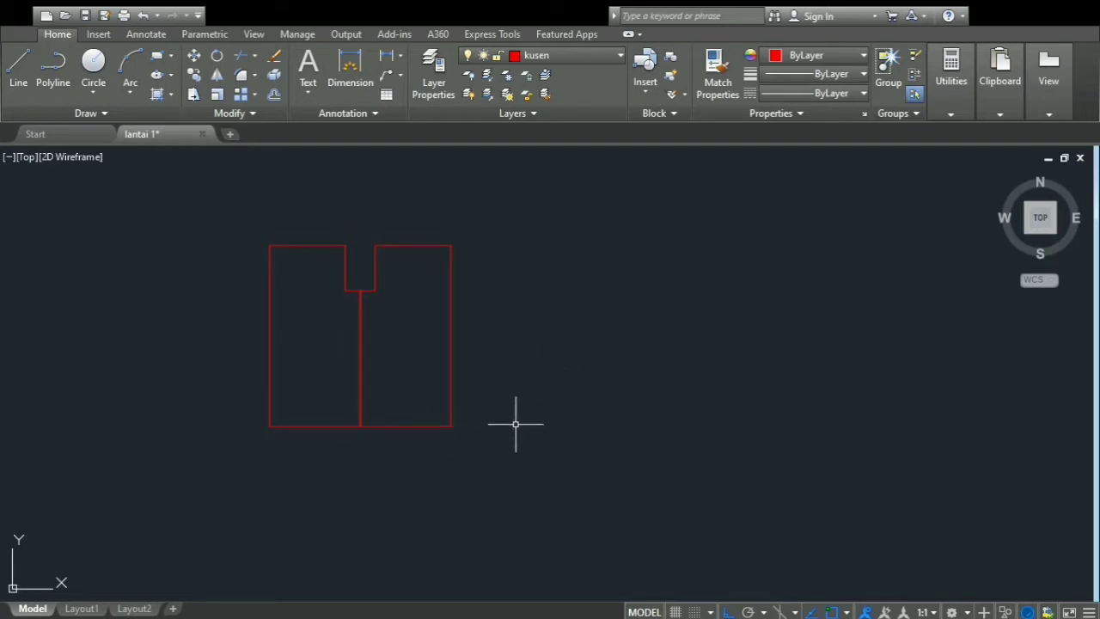
# - Copy the mirrored pair of posts straight down, leaving a gap below the original pair
pyautogui.click(559, 329)
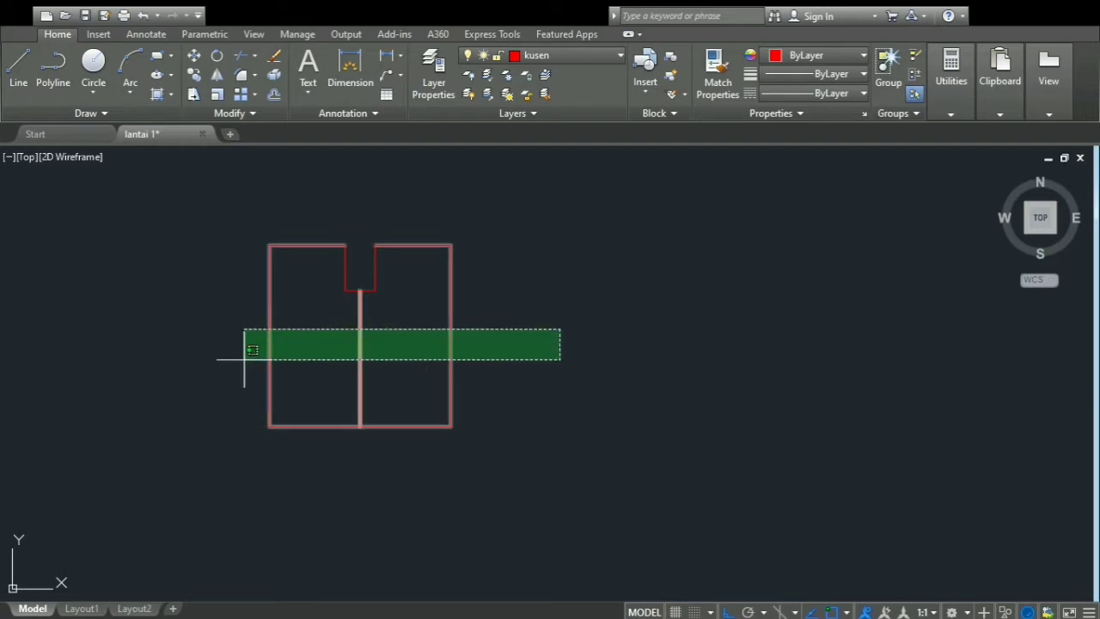
pyautogui.click(555, 238)
pyautogui.click(558, 192)
pyautogui.click(178, 466)
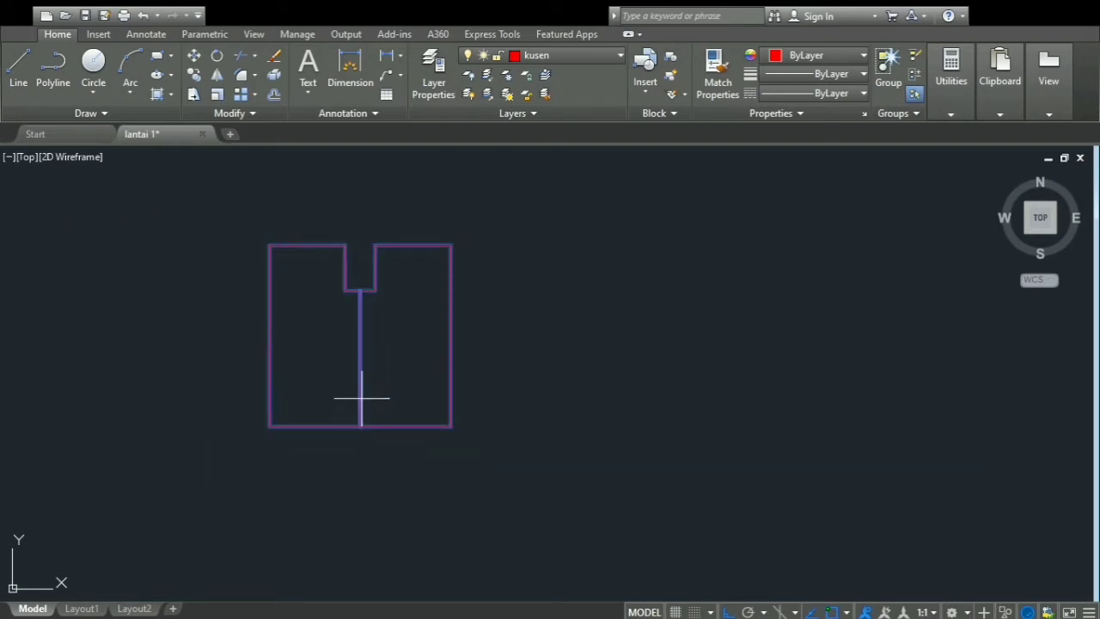
pyautogui.click(360, 426)
pyautogui.moveTo(287, 484); pyautogui.dragTo(283, 302, button='middle')
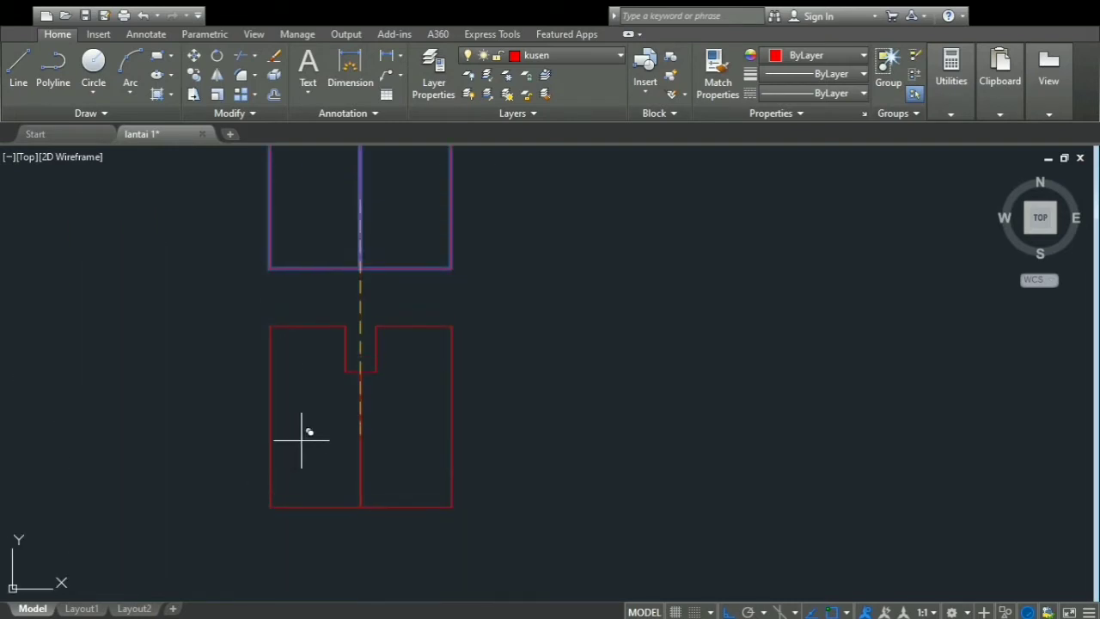
pyautogui.click(302, 440)
pyautogui.press('Escape')
# - Move the right post of the upper pair 70 units horizontally to the right
pyautogui.moveTo(542, 287); pyautogui.dragTo(540, 435, button='middle')
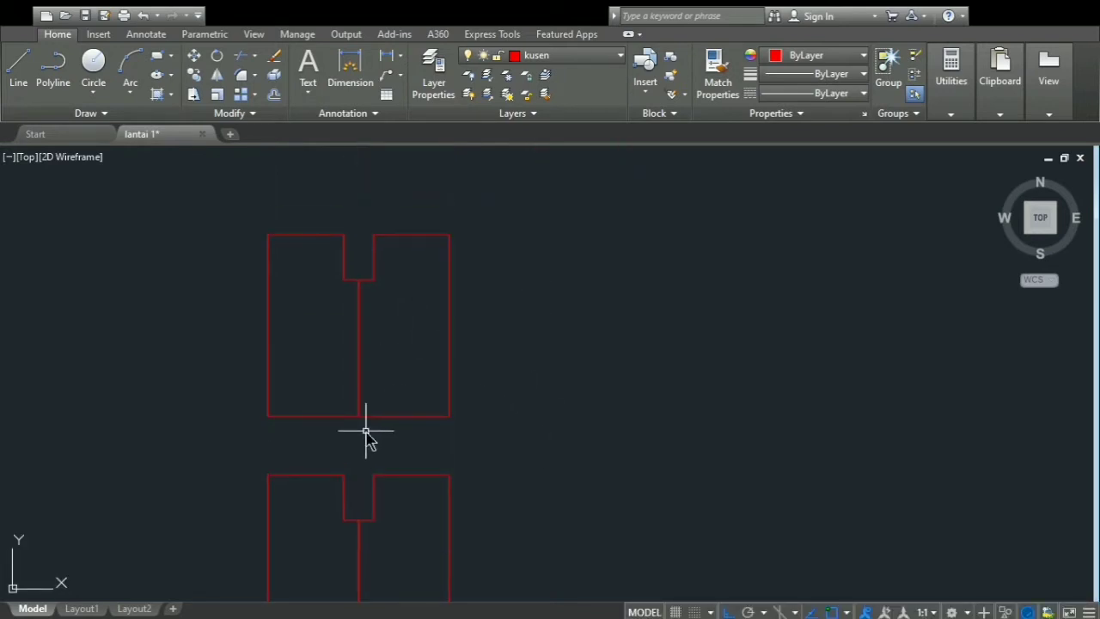
pyautogui.press('m')
pyautogui.press('Return')
pyautogui.click(484, 392)
pyautogui.click(398, 371)
pyautogui.press('Return')
pyautogui.click(354, 416)
pyautogui.write('70')
pyautogui.press('Return')
# - Draw a long horizontal rectangle spanning between the notches of the two separated upper posts
pyautogui.scroll(-3, 402, 421)
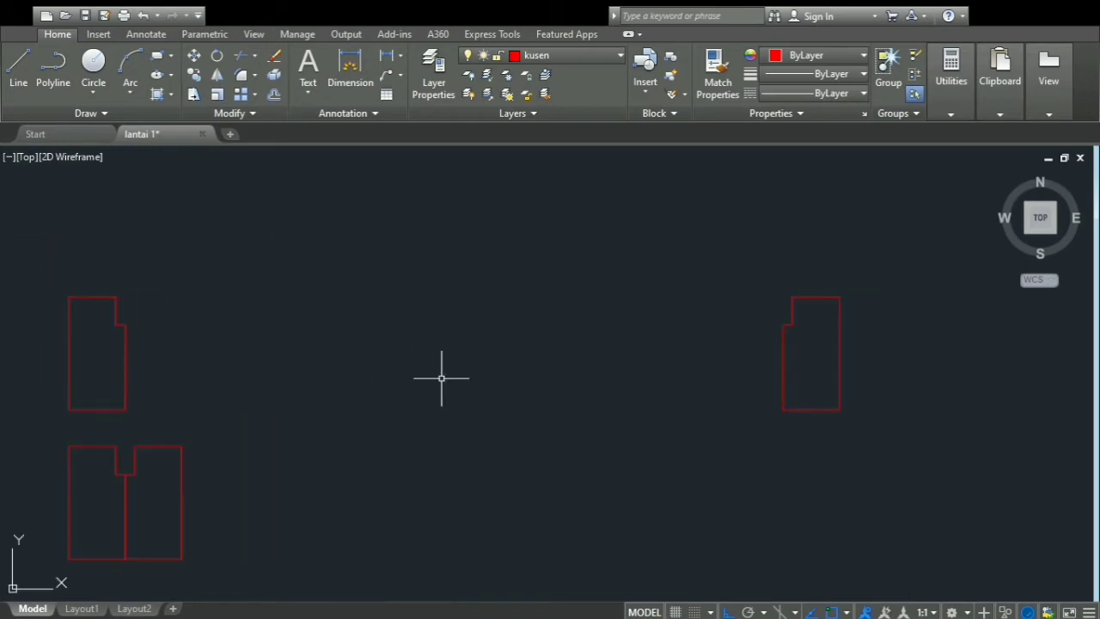
pyautogui.click(116, 296)
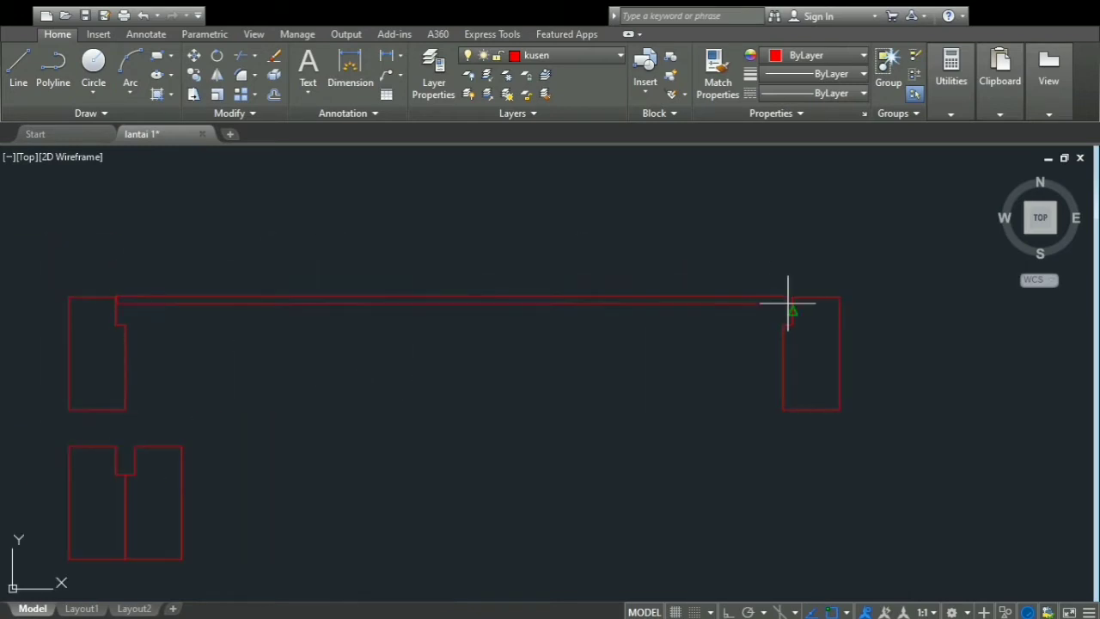
pyautogui.scroll(2, 791, 301)
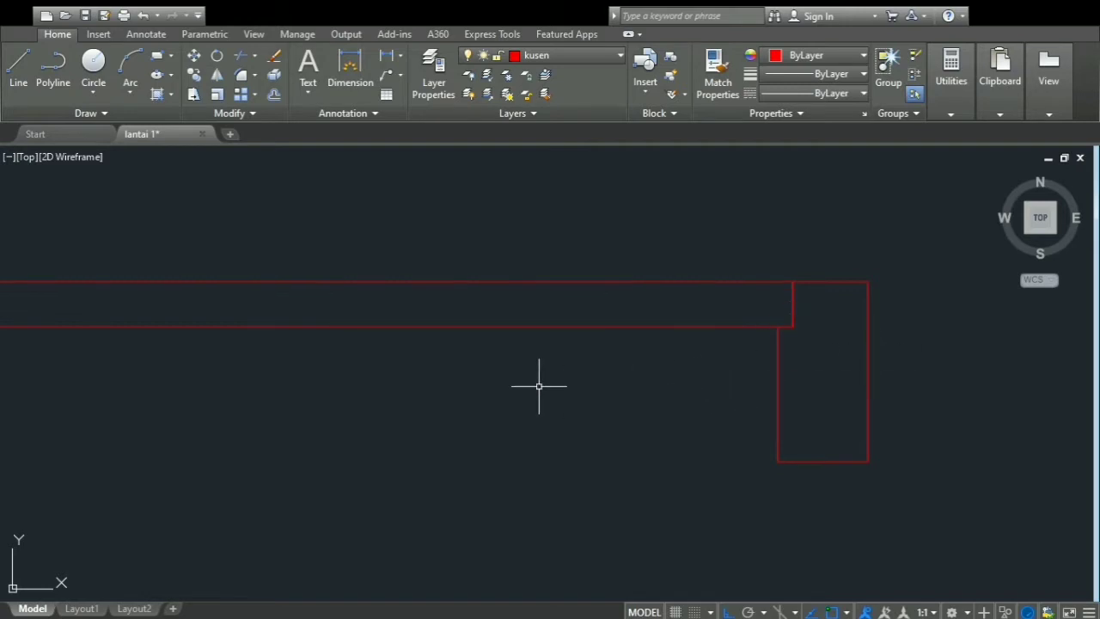
pyautogui.scroll(-2, 538, 386)
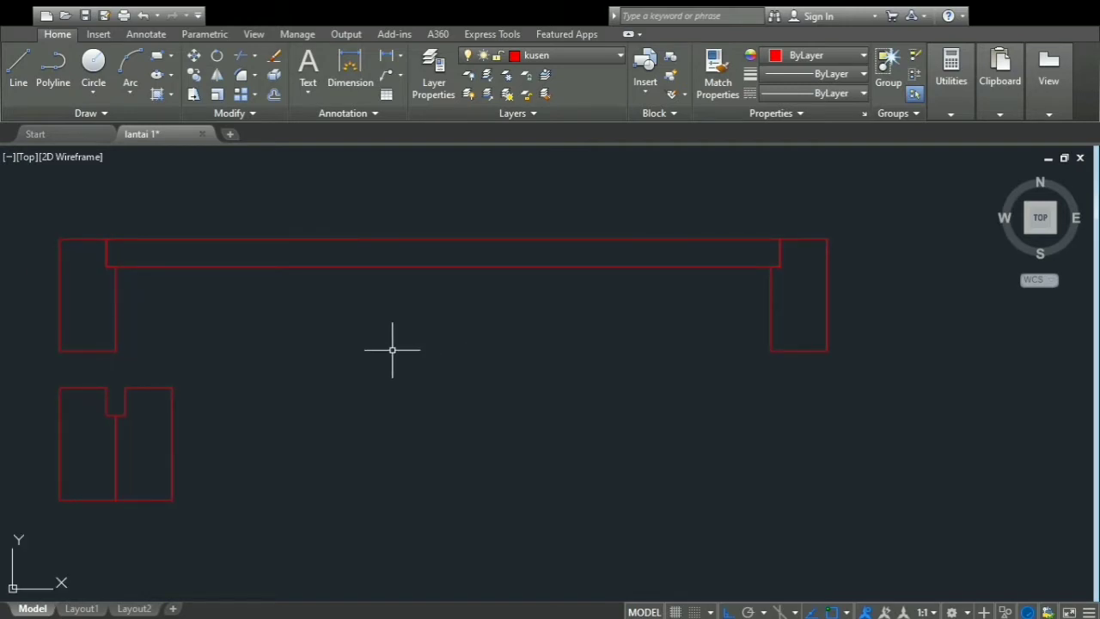
pyautogui.moveTo(392, 350)
pyautogui.mouseDown(button='middle')
pyautogui.moveTo(401, 468)
pyautogui.moveTo(454, 420)
pyautogui.mouseUp(button='middle')
pyautogui.click(455, 420)
pyautogui.press('Escape')
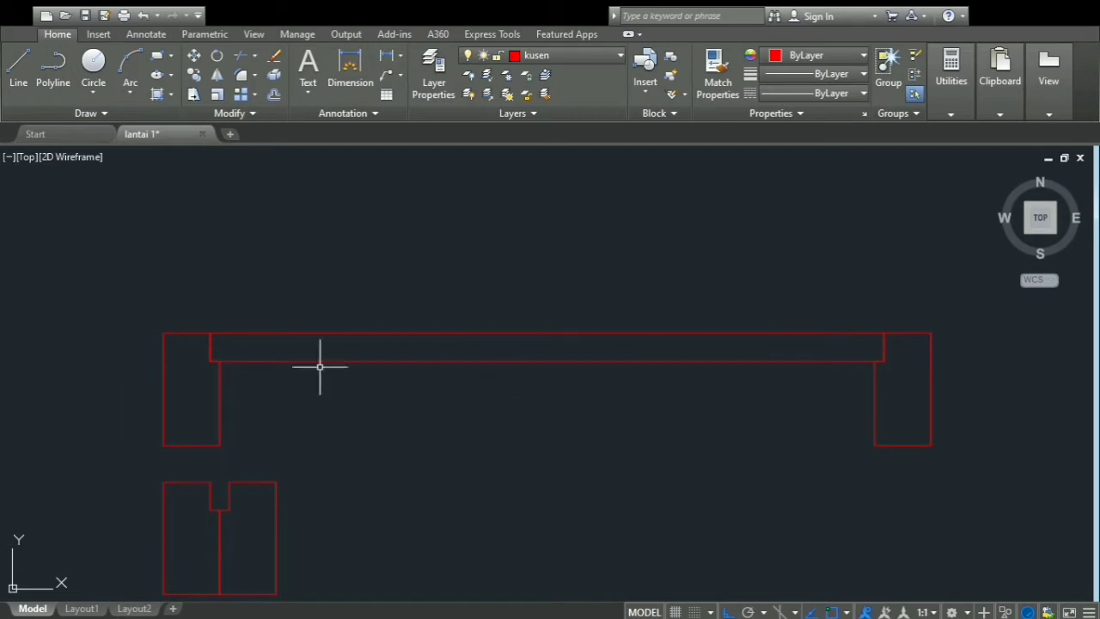
# - Rotate the long horizontal rectangle upright about its upper-left corner so it stands as an open door leaf on the left post
pyautogui.write('ro')
pyautogui.press('Return')
pyautogui.click(447, 425)
pyautogui.click(332, 297)
pyautogui.press('Return')
pyautogui.click(211, 332)
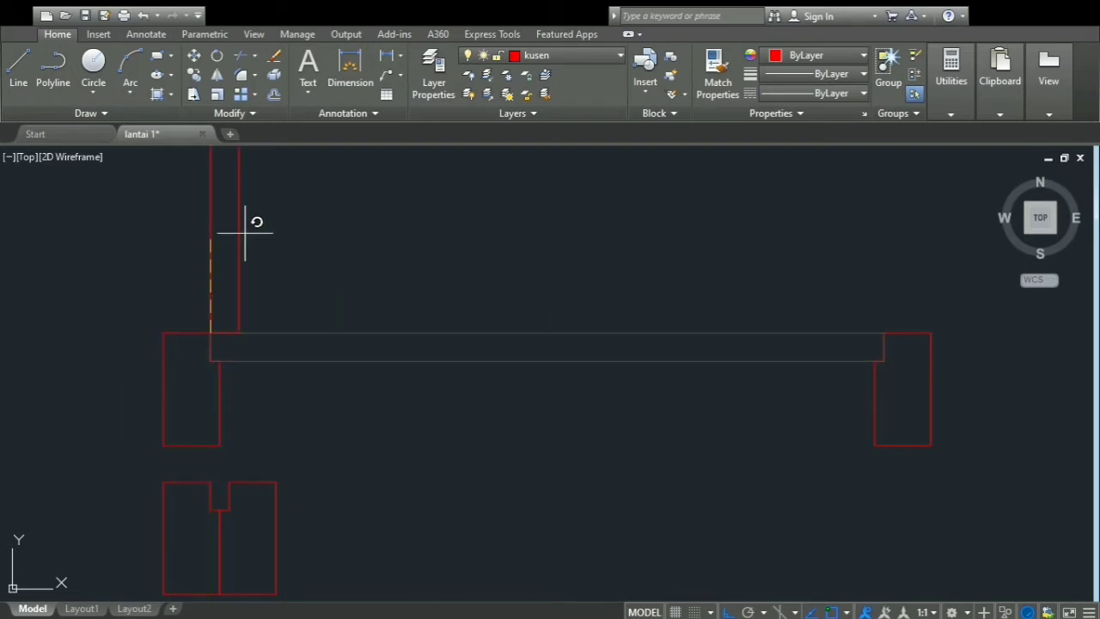
pyautogui.click(278, 211)
pyautogui.scroll(-3, 336, 405)
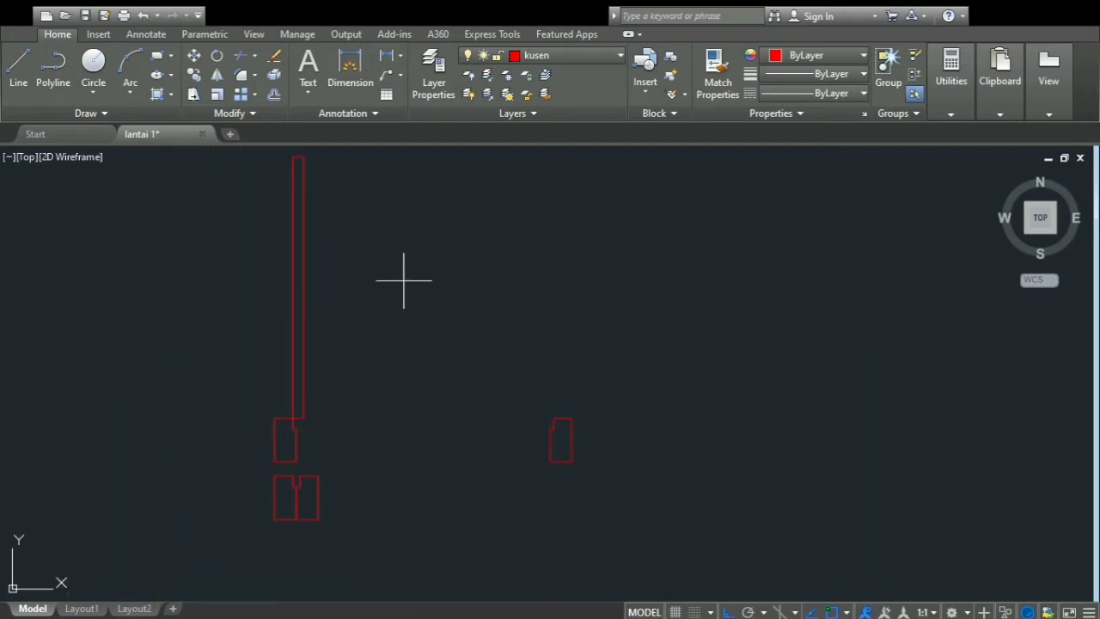
# - Draw the door's swing arc from the right post's notch up to the top end of the open leaf
pyautogui.scroll(6, 552, 425)
pyautogui.scroll(-6, 284, 327)
pyautogui.moveTo(282, 316); pyautogui.dragTo(514, 388, button='middle')
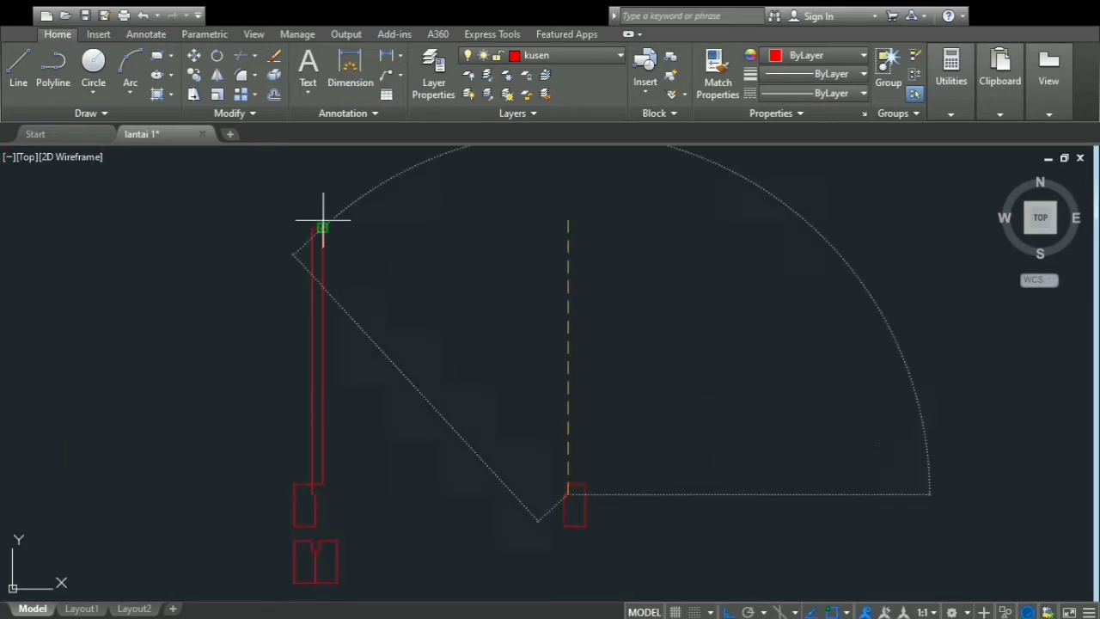
pyautogui.click(313, 227)
# - Change the linetype of the door's swing arc to a dashed one
pyautogui.click(499, 305)
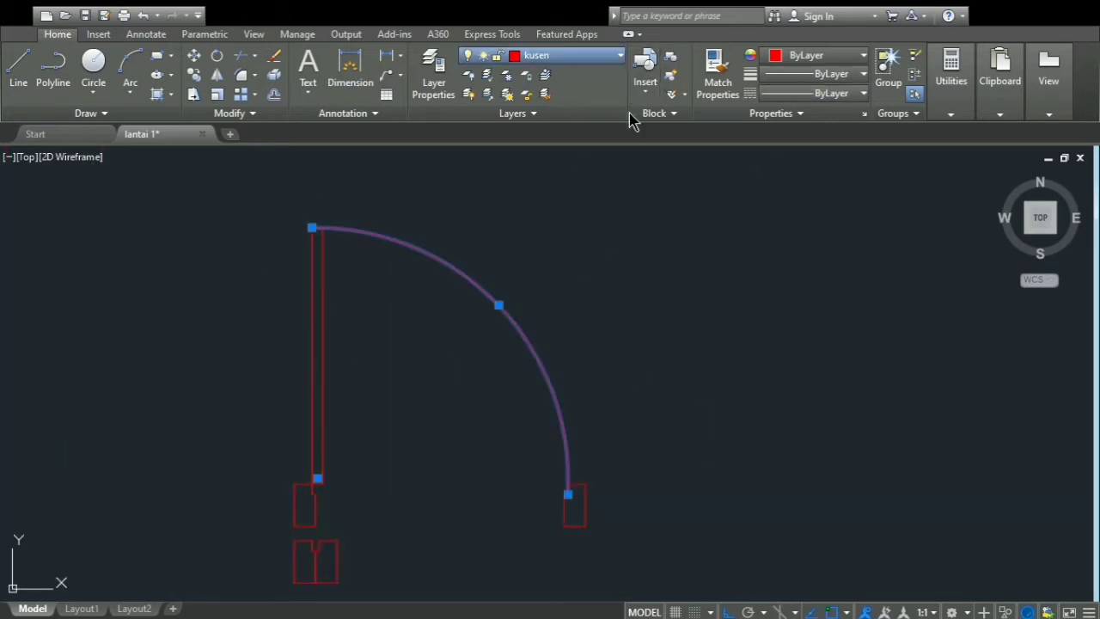
pyautogui.click(600, 57)
pyautogui.click(864, 92)
pyautogui.click(858, 218)
pyautogui.press('Escape')
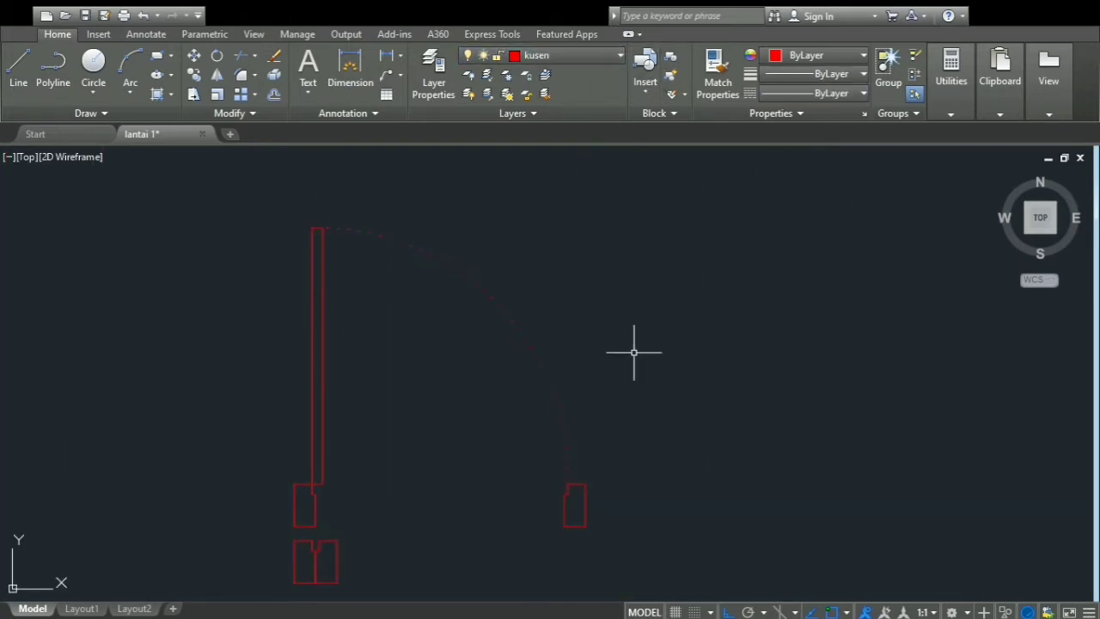
# - Draw a small upright rectangle 3 units high to the right of the green door leaf on the pintu 2 layer
pyautogui.scroll(-2, 600, 197)
pyautogui.click(537, 265)
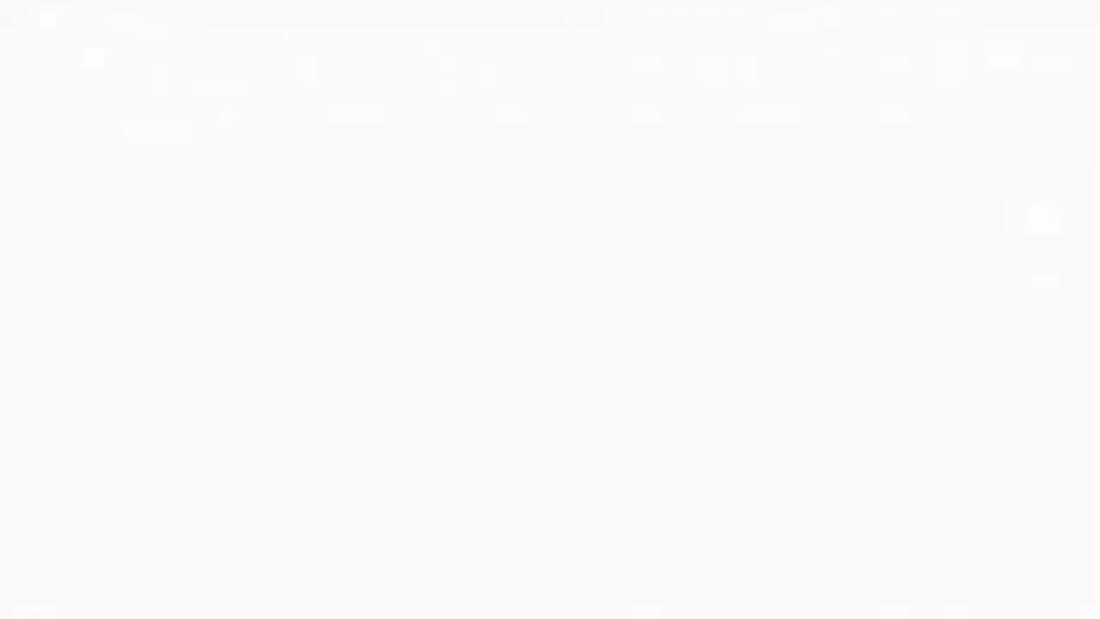
pyautogui.write(',3')
pyautogui.press('Return')
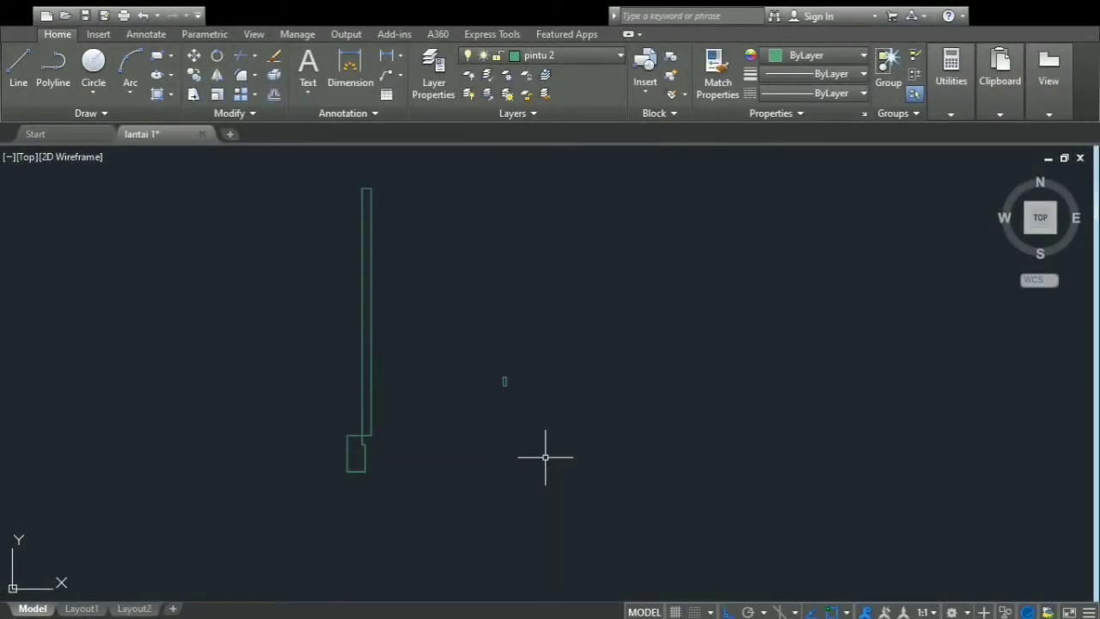
# - Move the small rectangle by its lower-right corner onto the lower-right corner of the green post
pyautogui.click(534, 359)
pyautogui.click(455, 406)
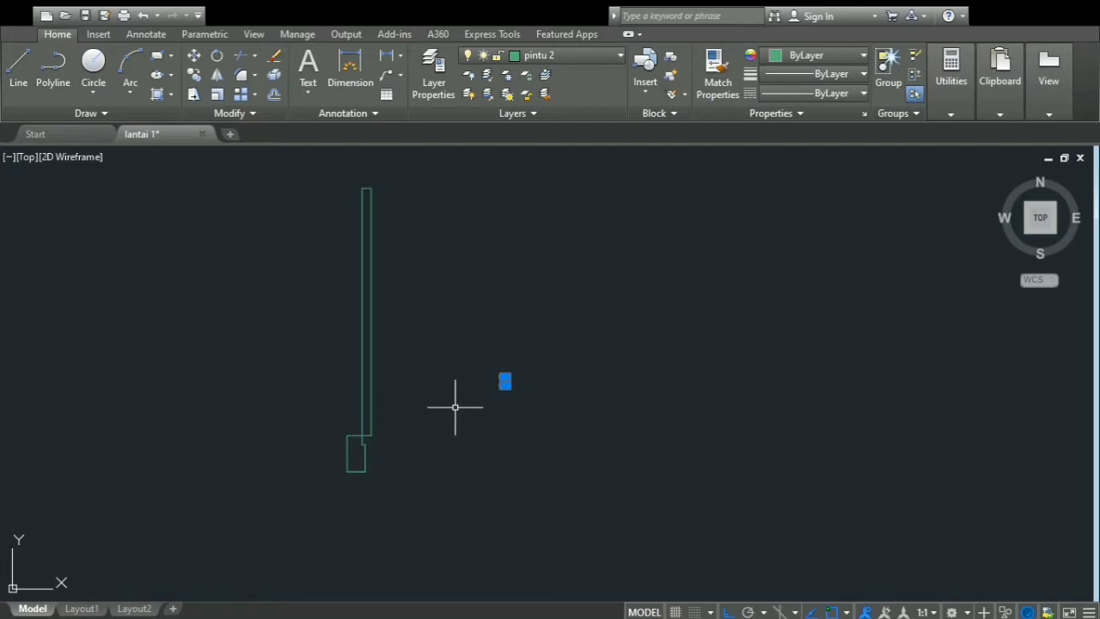
pyautogui.scroll(4, 464, 407)
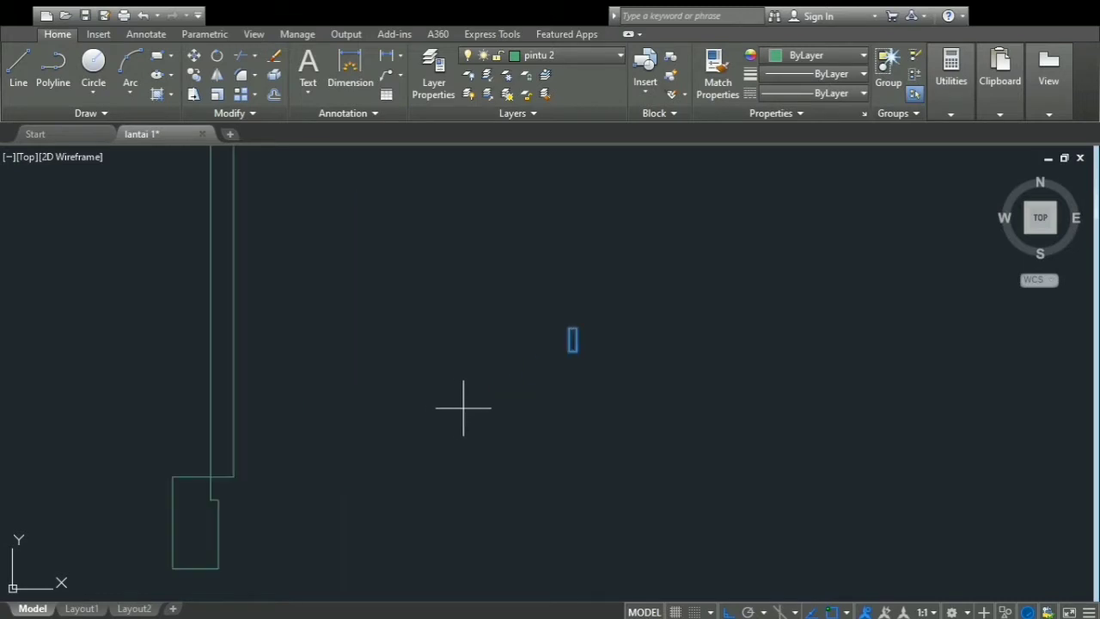
pyautogui.click(576, 350)
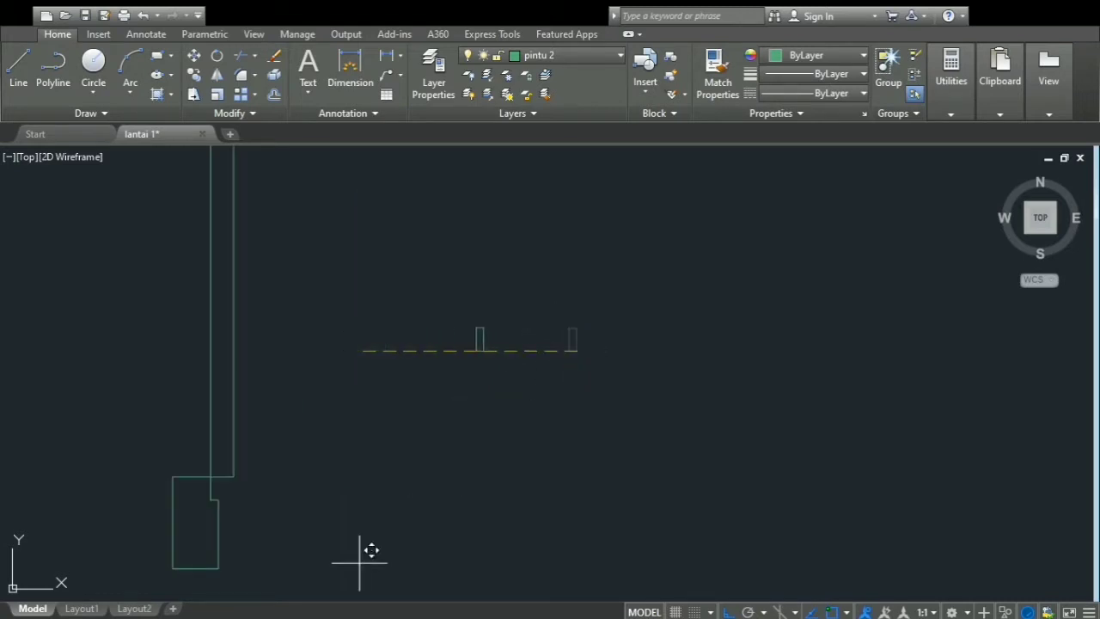
pyautogui.moveTo(305, 429); pyautogui.dragTo(401, 291, button='middle')
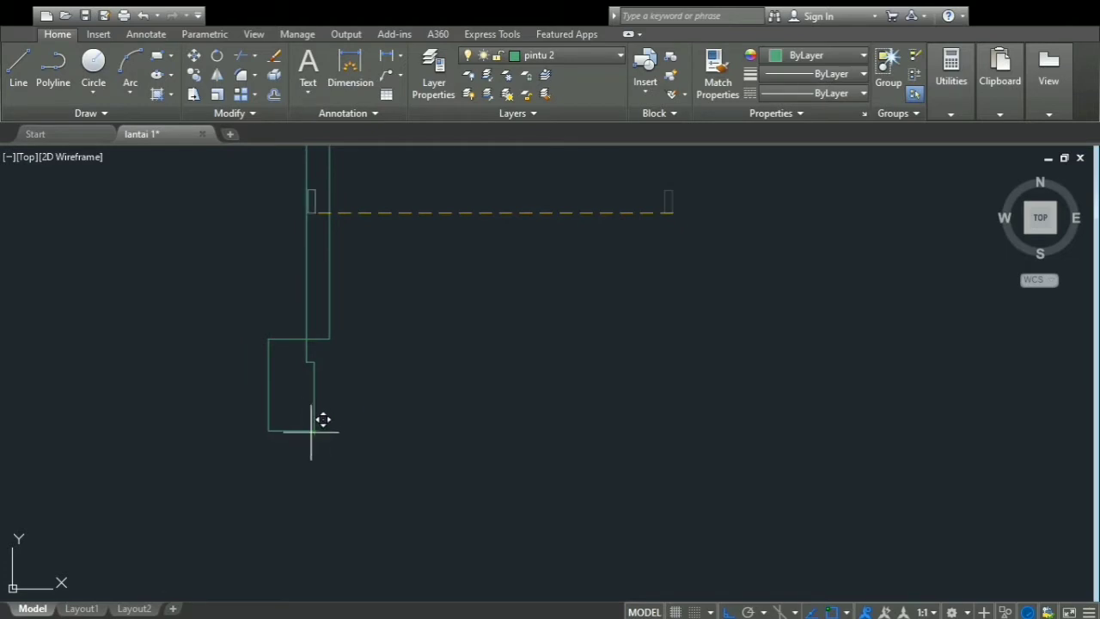
pyautogui.click(314, 431)
# - Cut a notch in the post's lower-right corner by removing the overlapping outer edges of the small rectangle and post
pyautogui.scroll(2, 461, 491)
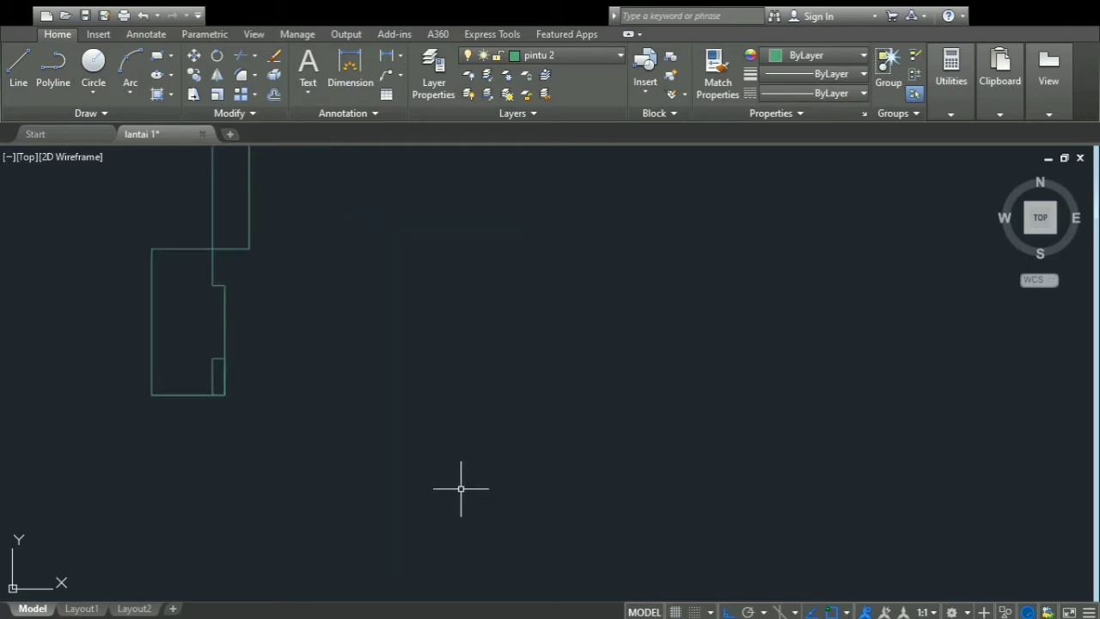
pyautogui.click(226, 385)
pyautogui.press('Delete')
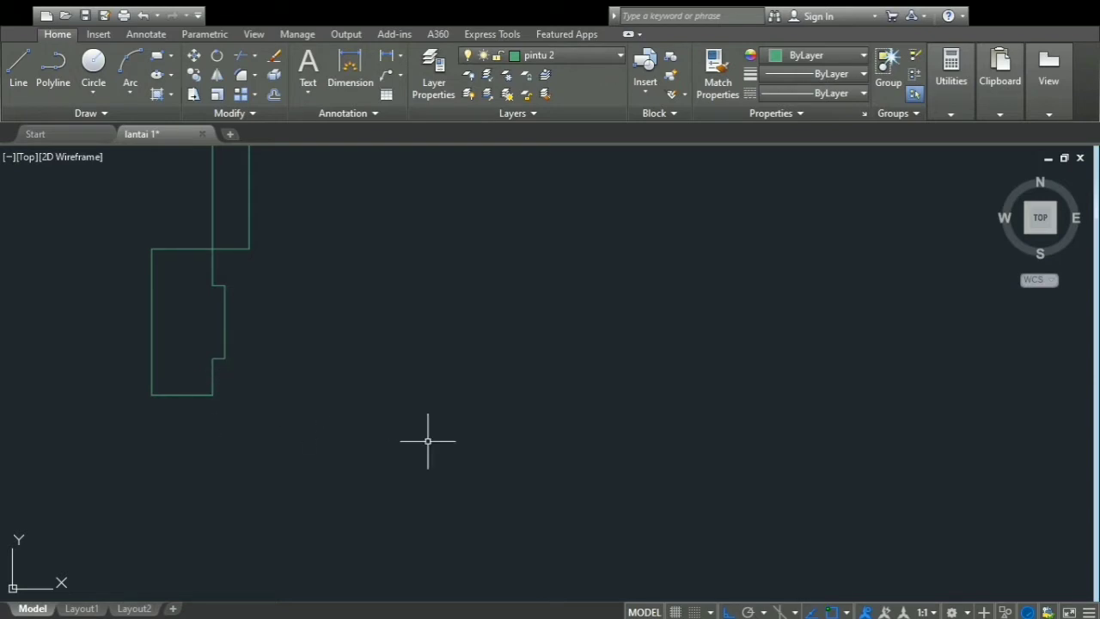
pyautogui.moveTo(435, 375); pyautogui.dragTo(452, 334, button='middle')
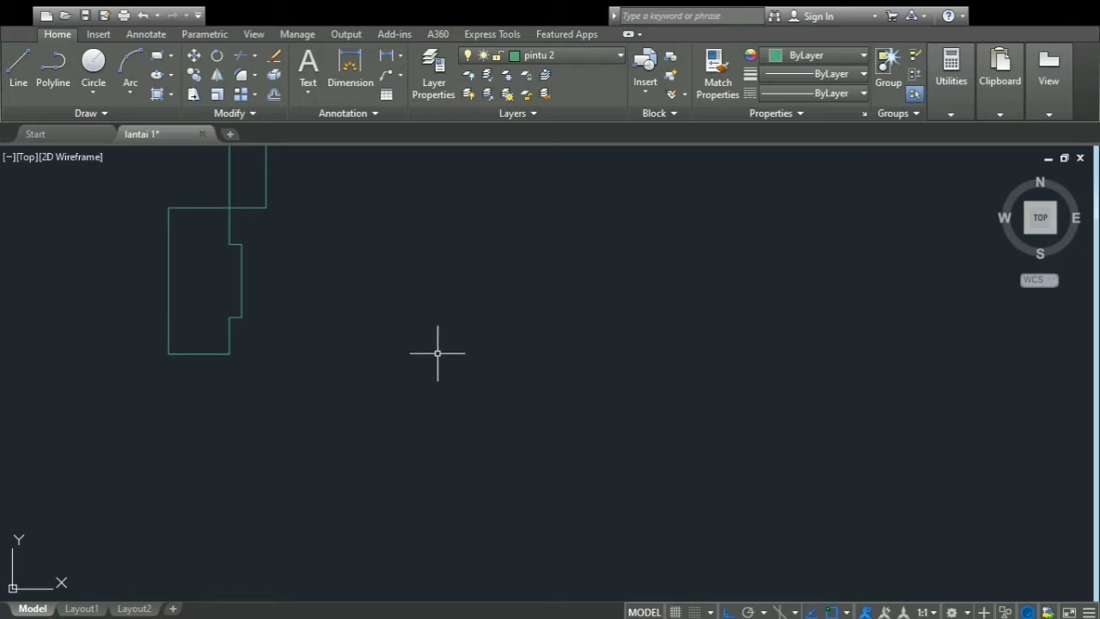
# - Make as the current layer and draw a horizontal line to the right from the midpoint of the notched post's inner edge
pyautogui.scroll(-6, 360, 275)
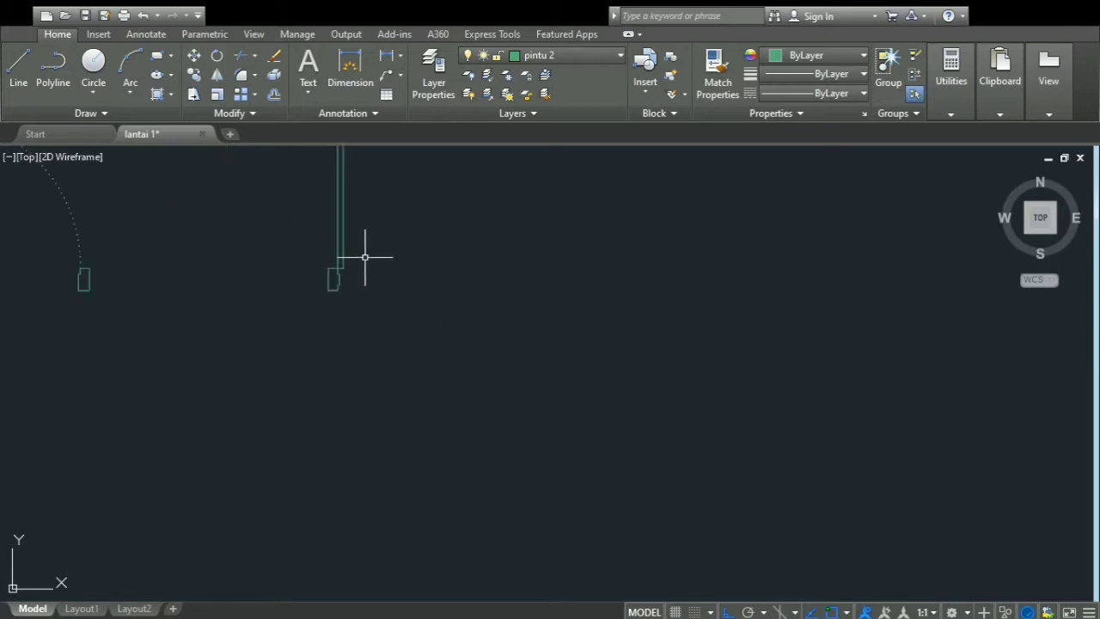
pyautogui.moveTo(363, 250); pyautogui.dragTo(363, 395, button='middle')
pyautogui.scroll(5, 363, 395)
pyautogui.click(550, 55)
pyautogui.click(531, 84)
pyautogui.scroll(-2, 226, 336)
pyautogui.click(281, 320)
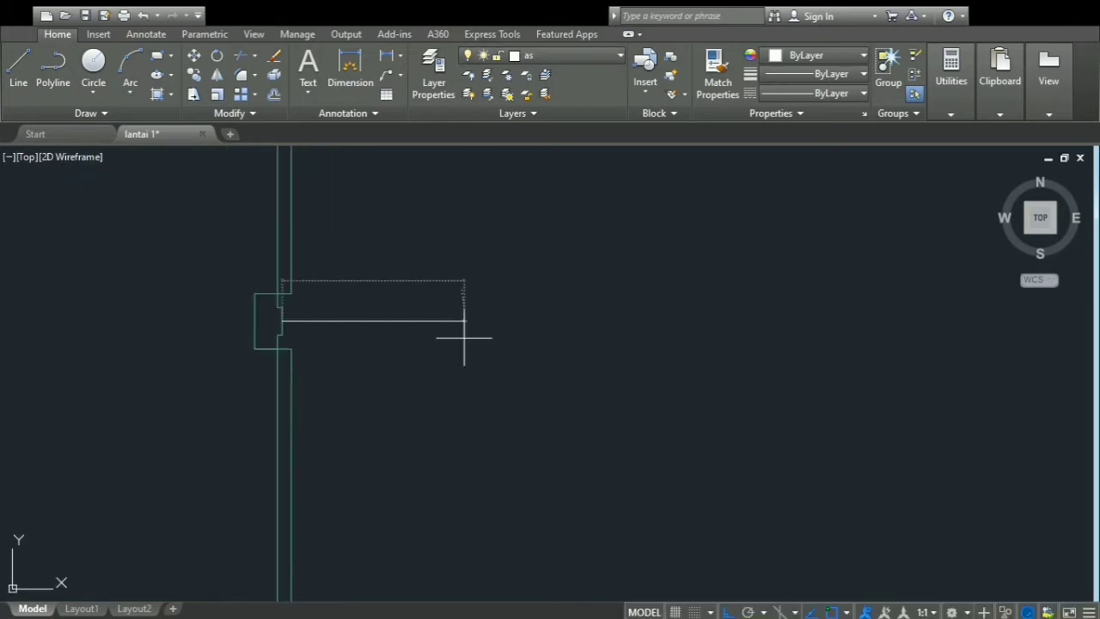
pyautogui.click(993, 335)
pyautogui.scroll(-4, 522, 353)
# - Copy the notched post together with its upper and lower door leaves straight below the original
pyautogui.click(459, 506)
pyautogui.moveTo(505, 318)
pyautogui.mouseDown(button='middle')
pyautogui.moveTo(393, 257)
pyautogui.moveTo(312, 326)
pyautogui.mouseUp(button='middle')
pyautogui.click(231, 498)
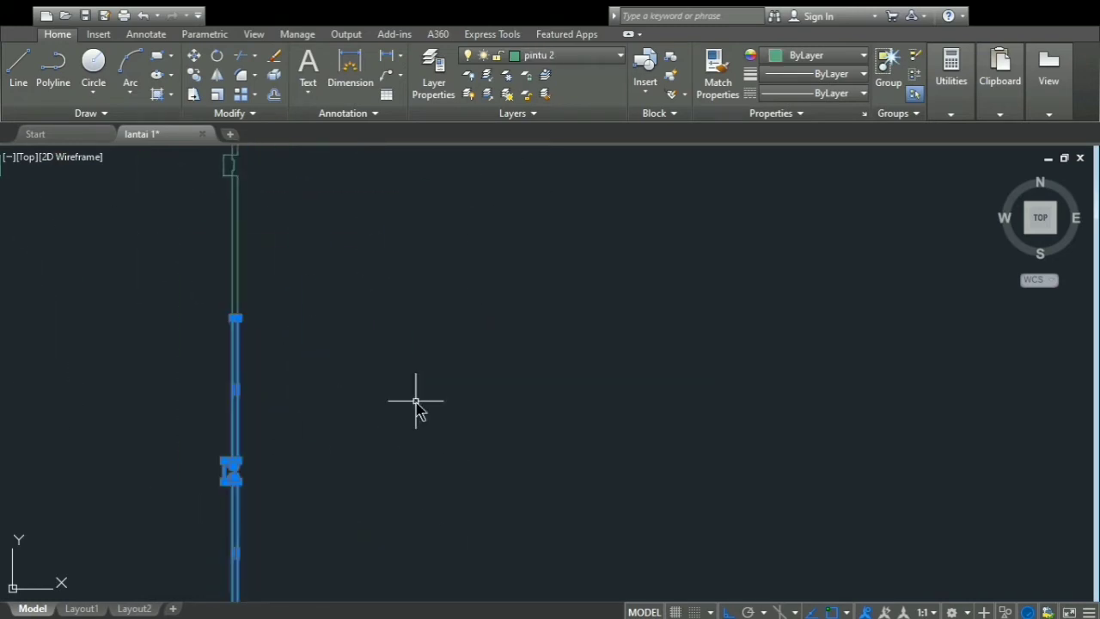
pyautogui.press('Escape')
# - Draw a horizontal line on the as layer joining the inner-edge midpoints of the two facing door posts
pyautogui.moveTo(415, 401); pyautogui.dragTo(430, 253, button='middle')
pyautogui.scroll(6, 236, 321)
pyautogui.write('l')
pyautogui.press('Return')
pyautogui.click(283, 321)
pyautogui.scroll(-5, 456, 336)
pyautogui.click(652, 463)
# - Draw the upper-left leaf's swing arc on the pintu 2 layer, between the threshold line's midpoint and the leaf's tip
pyautogui.click(552, 55)
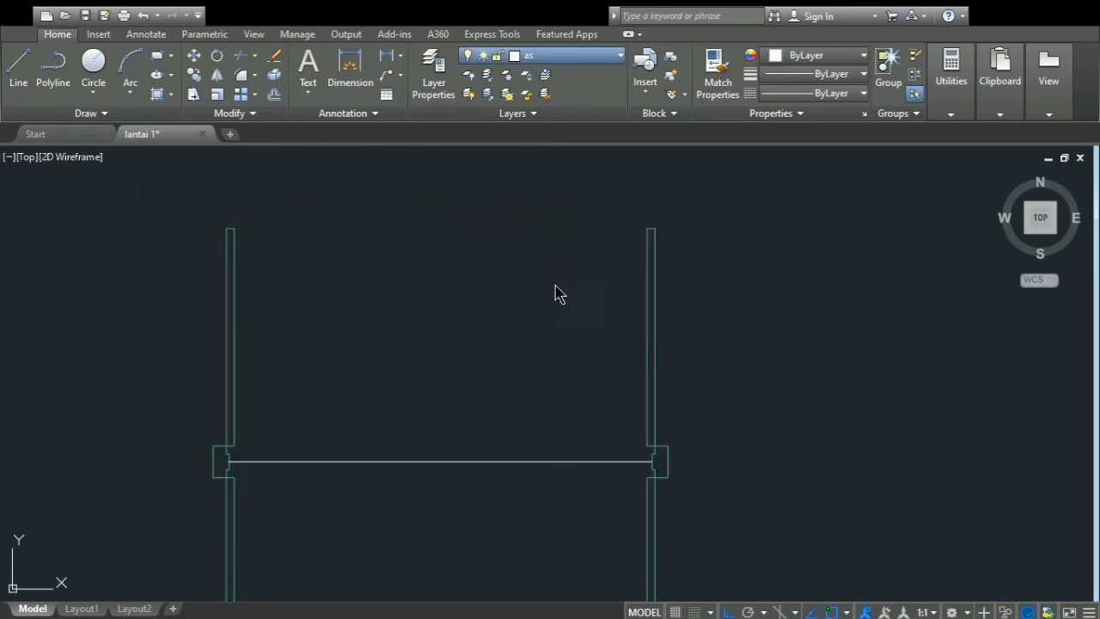
pyautogui.click(555, 293)
pyautogui.write('a')
pyautogui.press('Return')
pyautogui.click(440, 461)
pyautogui.click(234, 228)
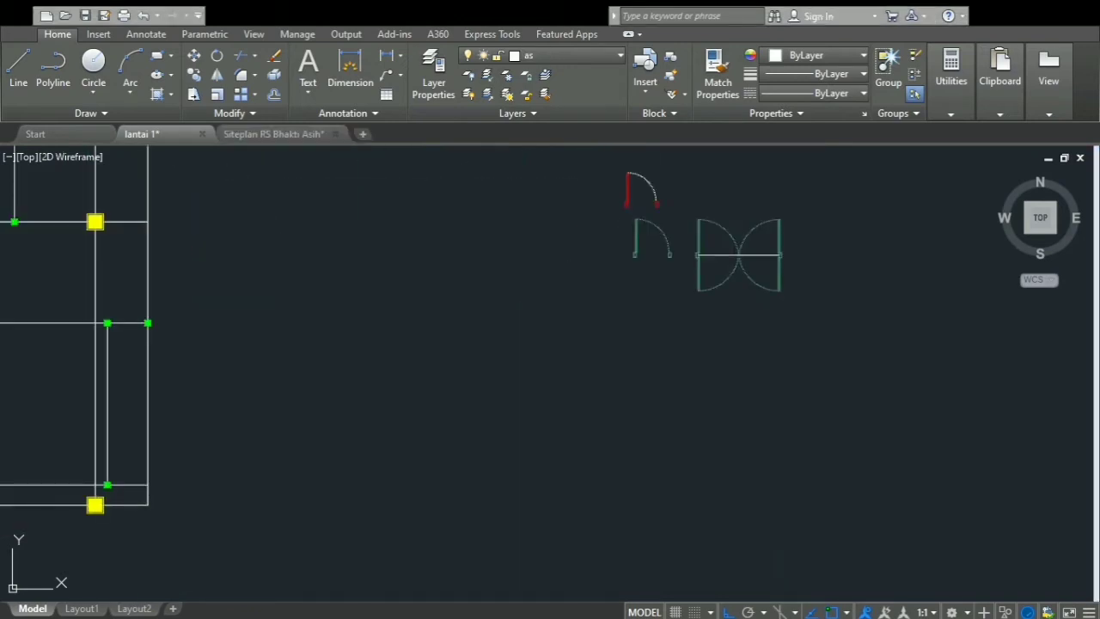
# - Make jendela the current layer and show the empty area below the double door for drawing the window
pyautogui.scroll(4, 724, 372)
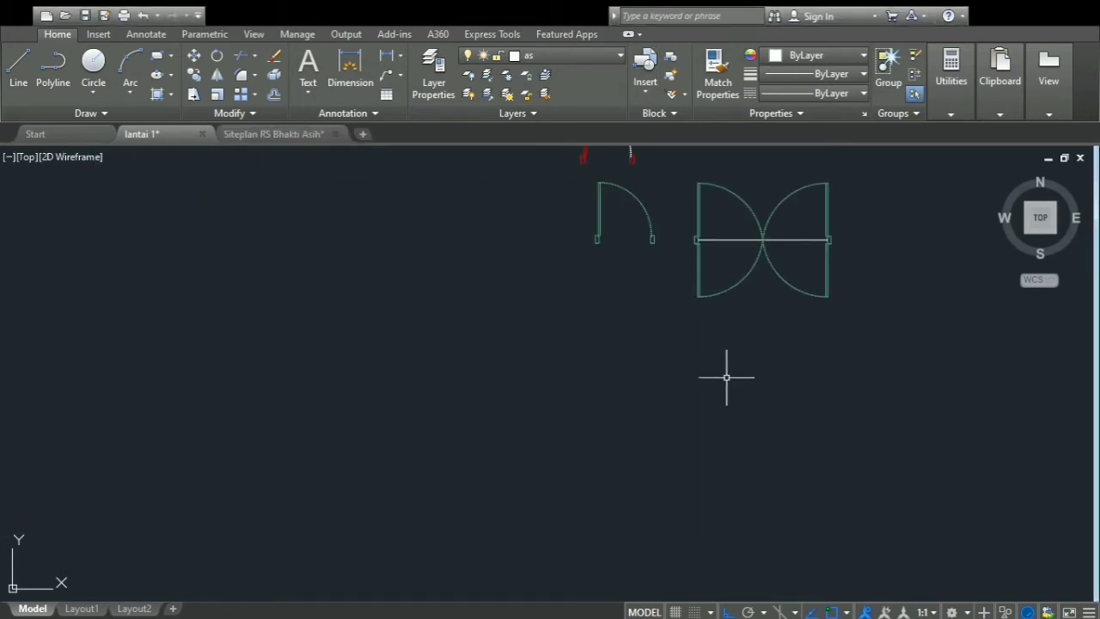
pyautogui.click(590, 56)
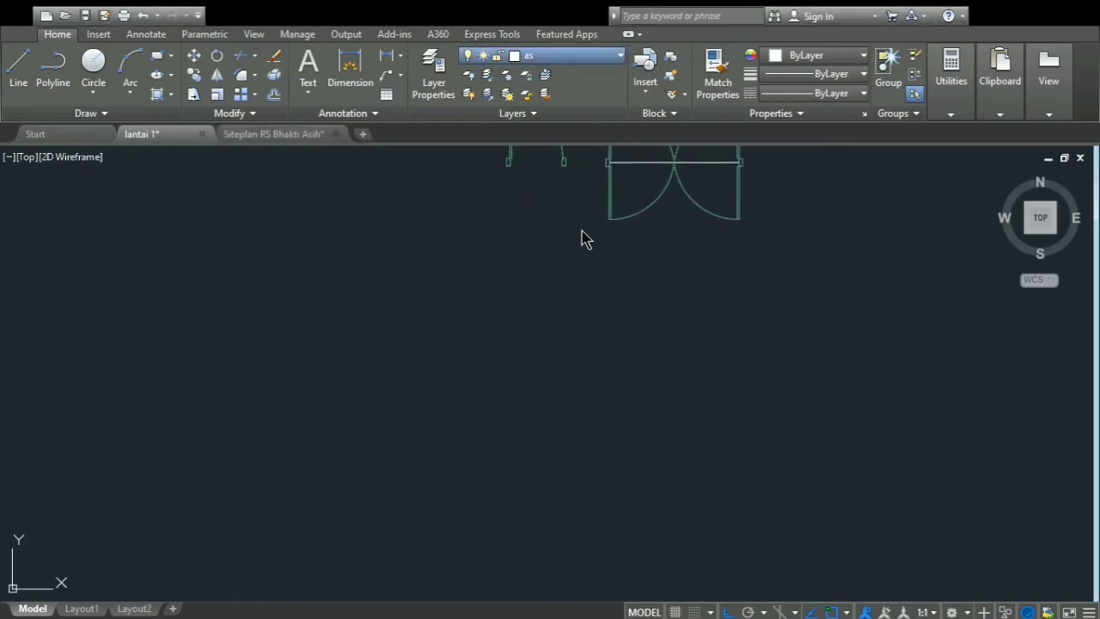
pyautogui.click(581, 232)
pyautogui.moveTo(648, 357); pyautogui.dragTo(611, 302, button='middle')
pyautogui.click(543, 293)
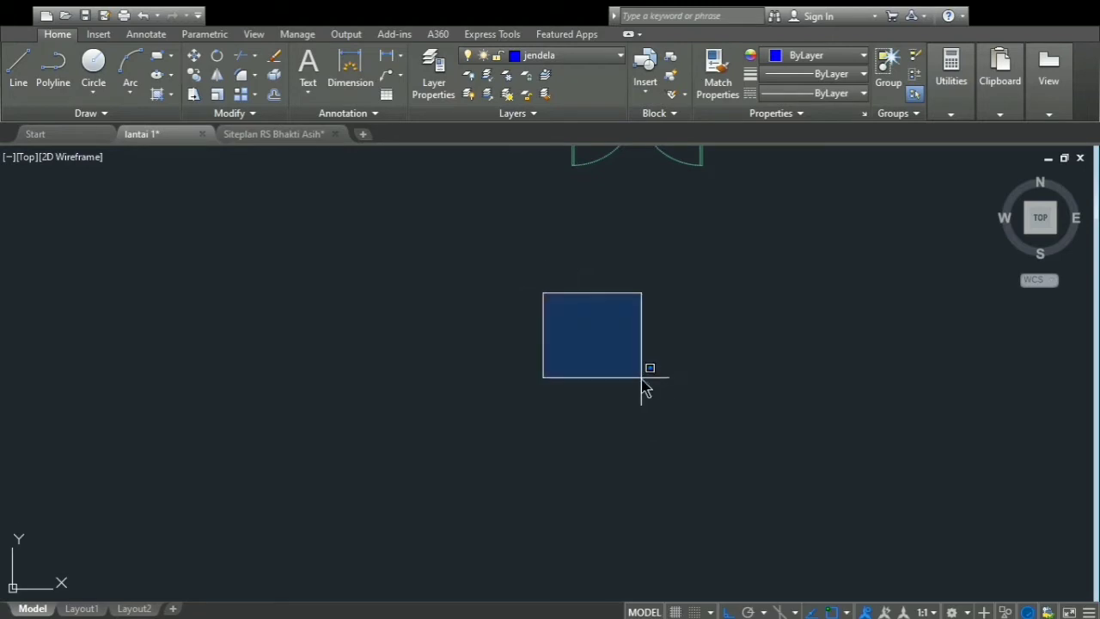
pyautogui.click(641, 377)
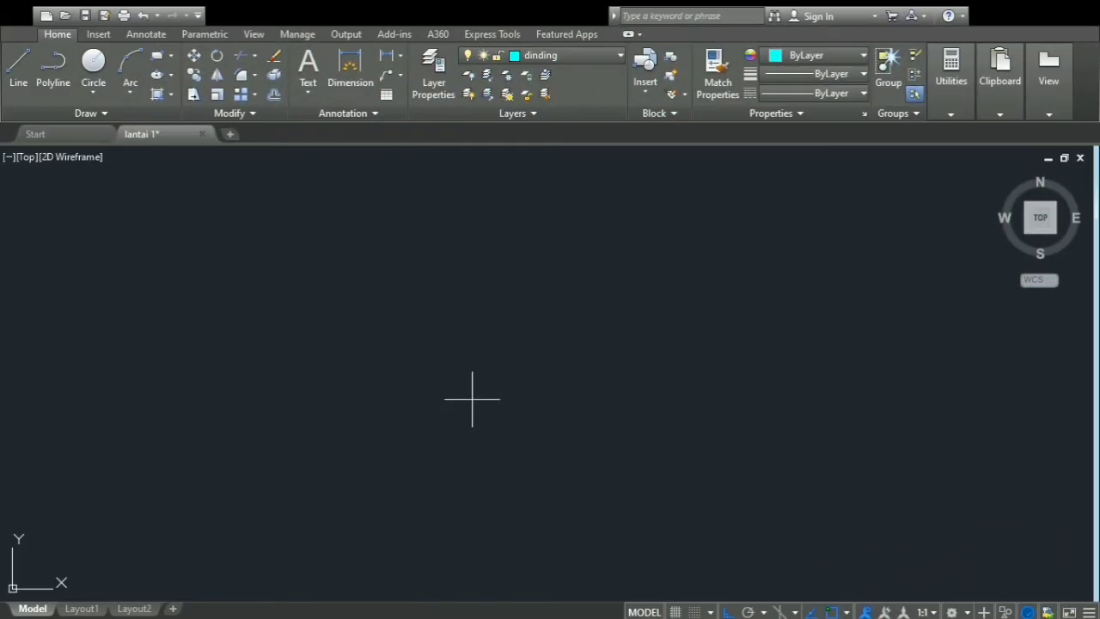
# - Draw a horizontal rectangle on the dinding layer, about twice as wide as it is high
pyautogui.click(463, 320)
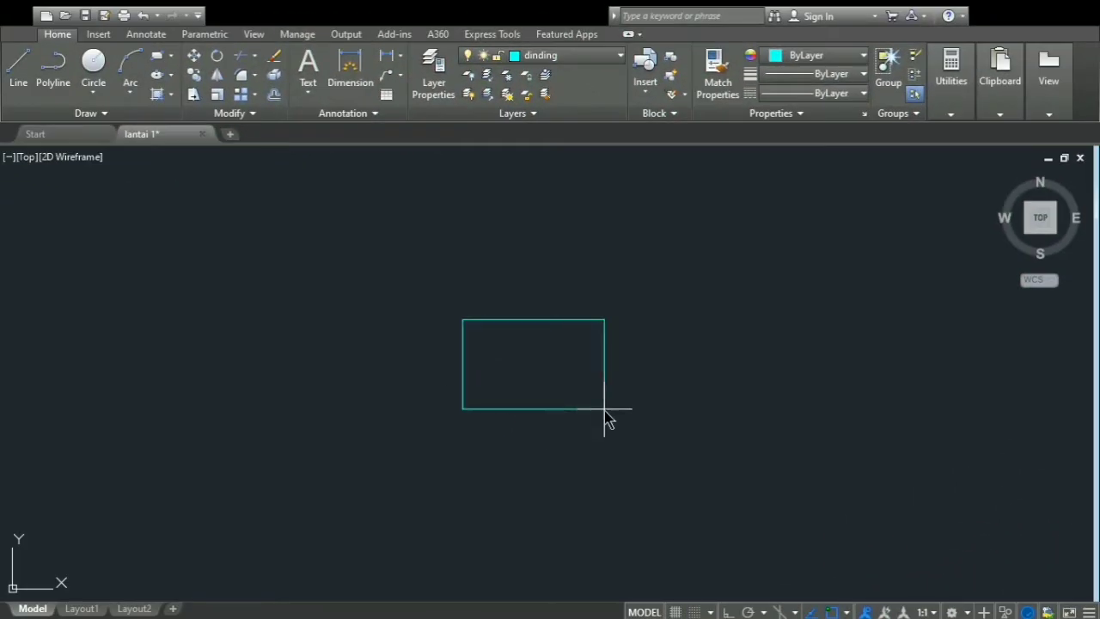
pyautogui.write(',')
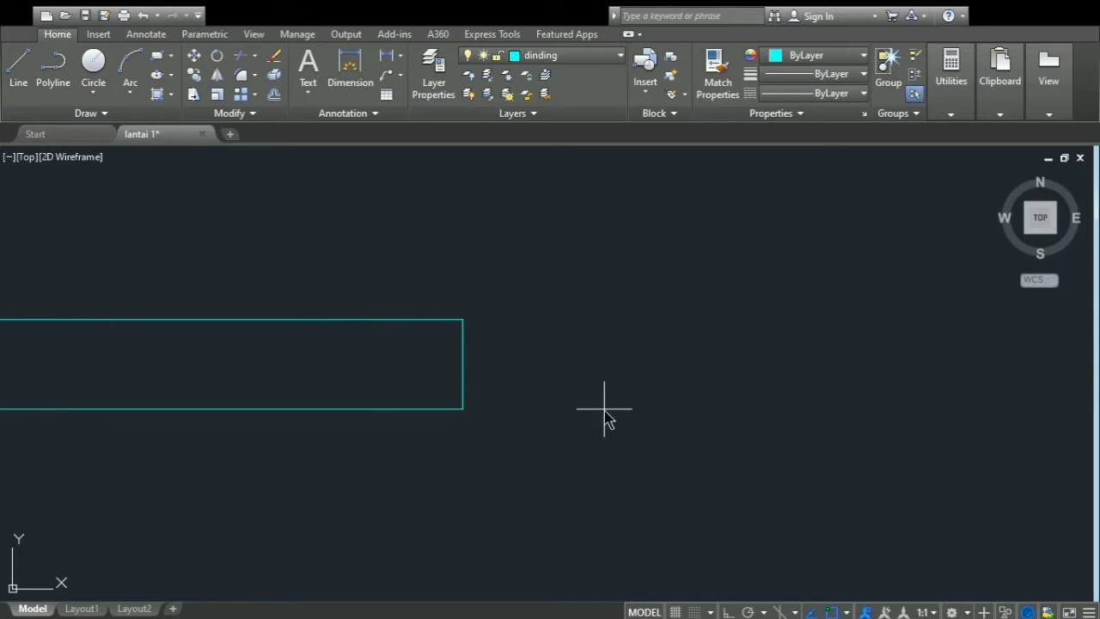
pyautogui.press('Return')
pyautogui.scroll(2, 657, 415)
pyautogui.moveTo(437, 302); pyautogui.dragTo(602, 475, button='middle')
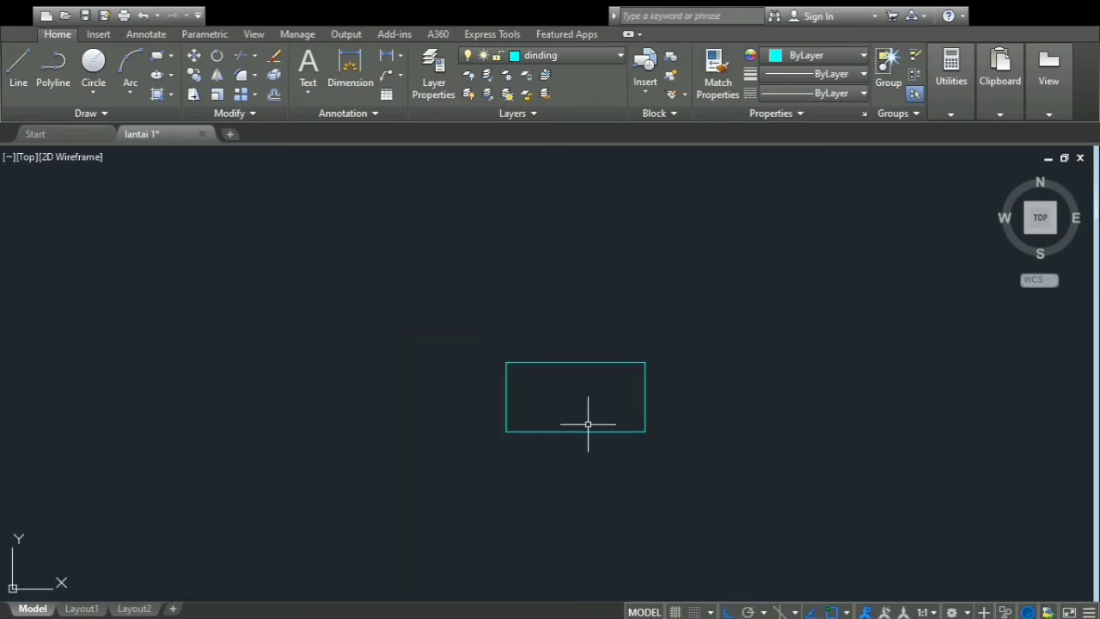
# - Offset the wall rectangle inward to create a smaller rectangle inside it
pyautogui.scroll(2, 588, 424)
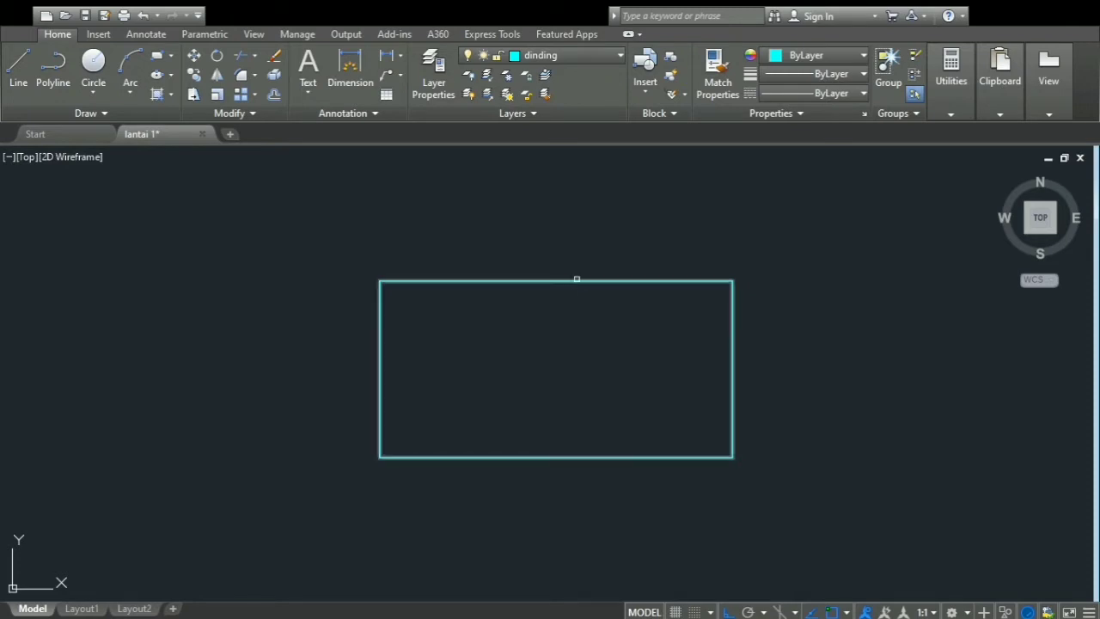
pyautogui.click(578, 282)
pyautogui.click(576, 392)
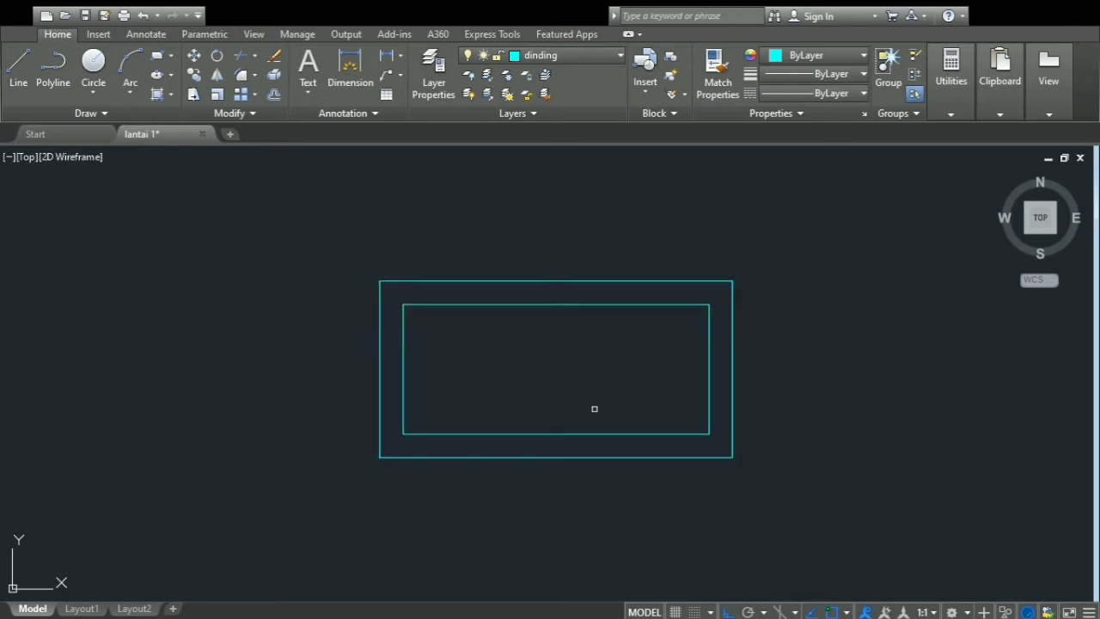
pyautogui.press('Return')
# - Stretch the inner rectangle's right and left edges out to the matching edges of the outer rectangle
pyautogui.click(708, 374)
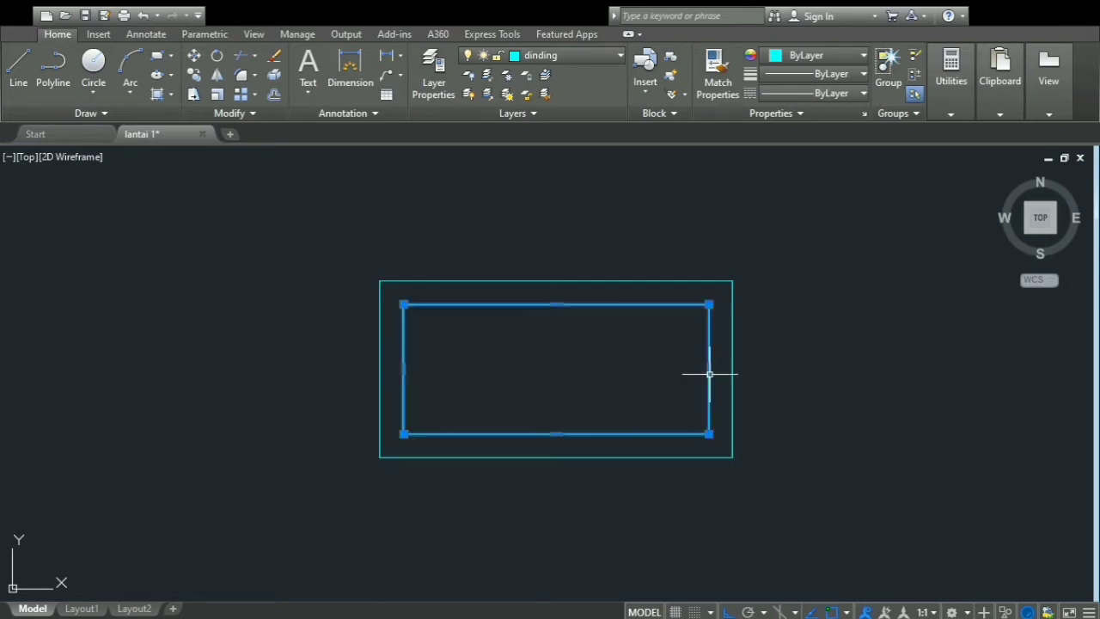
pyautogui.click(709, 368)
pyautogui.click(732, 368)
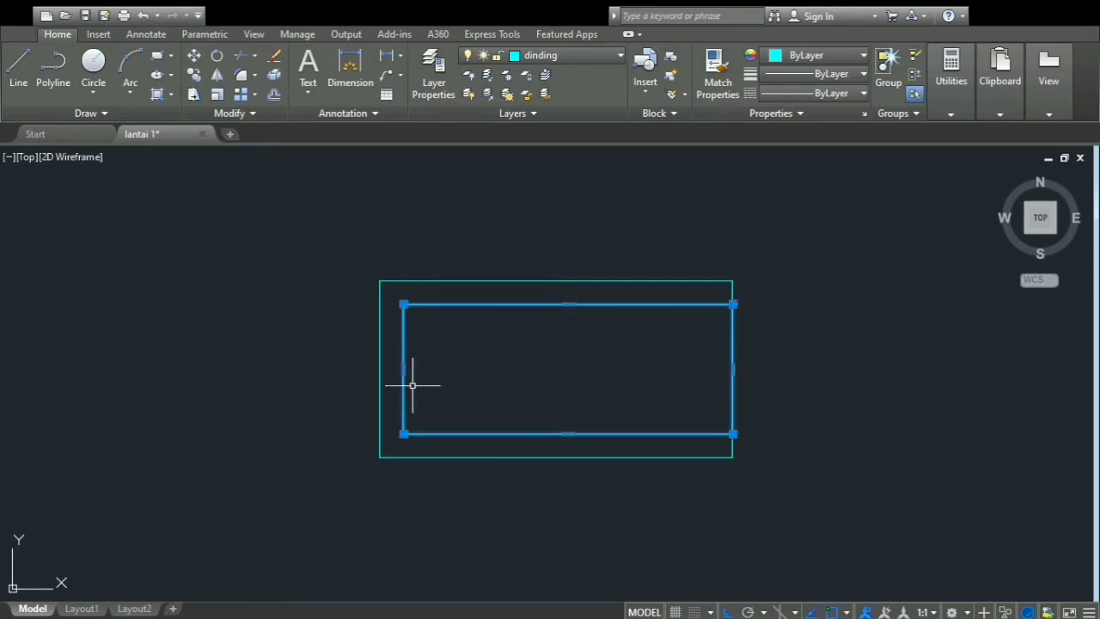
pyautogui.click(404, 368)
pyautogui.click(379, 369)
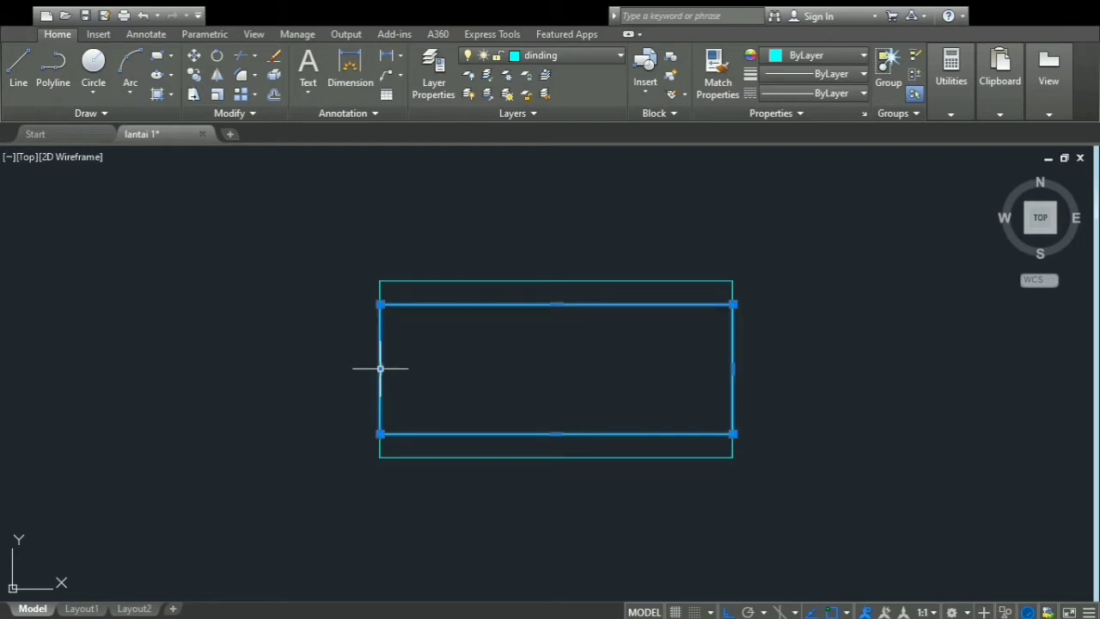
pyautogui.press('Escape')
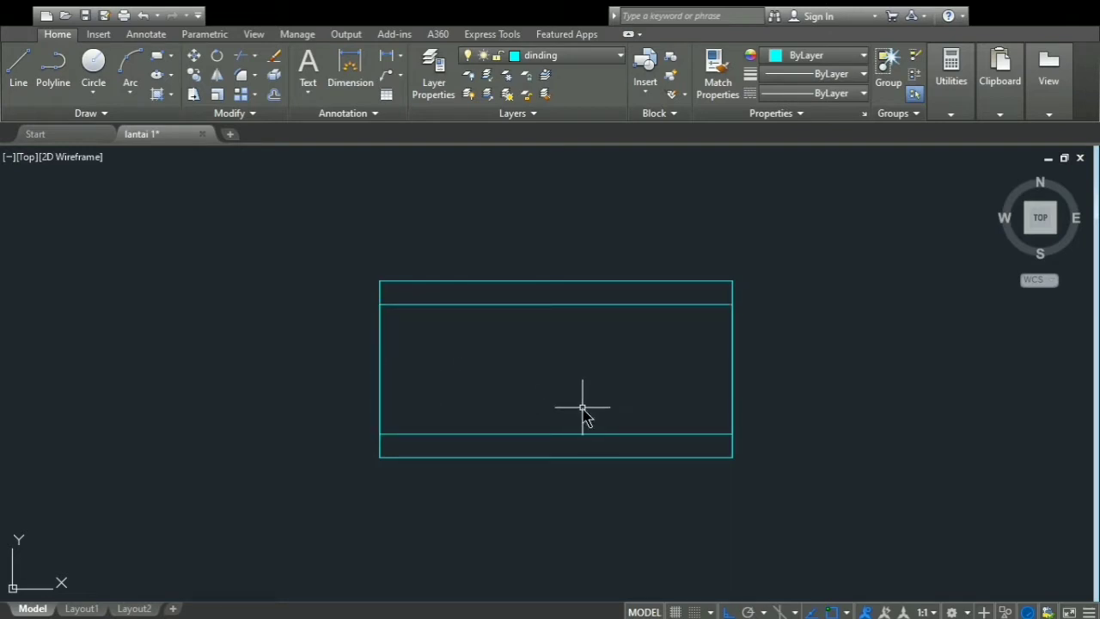
# - Hatch the middle area of the wall segment with the ANSI32 pattern in colour 8
pyautogui.write('h')
pyautogui.press('Return')
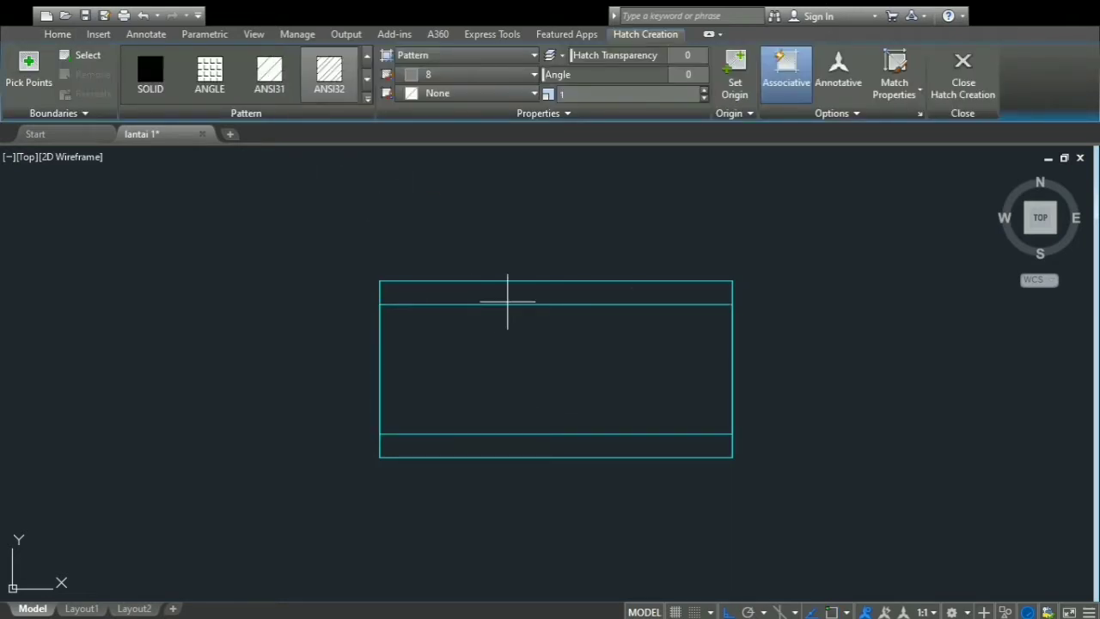
pyautogui.click(516, 363)
pyautogui.press('Return')
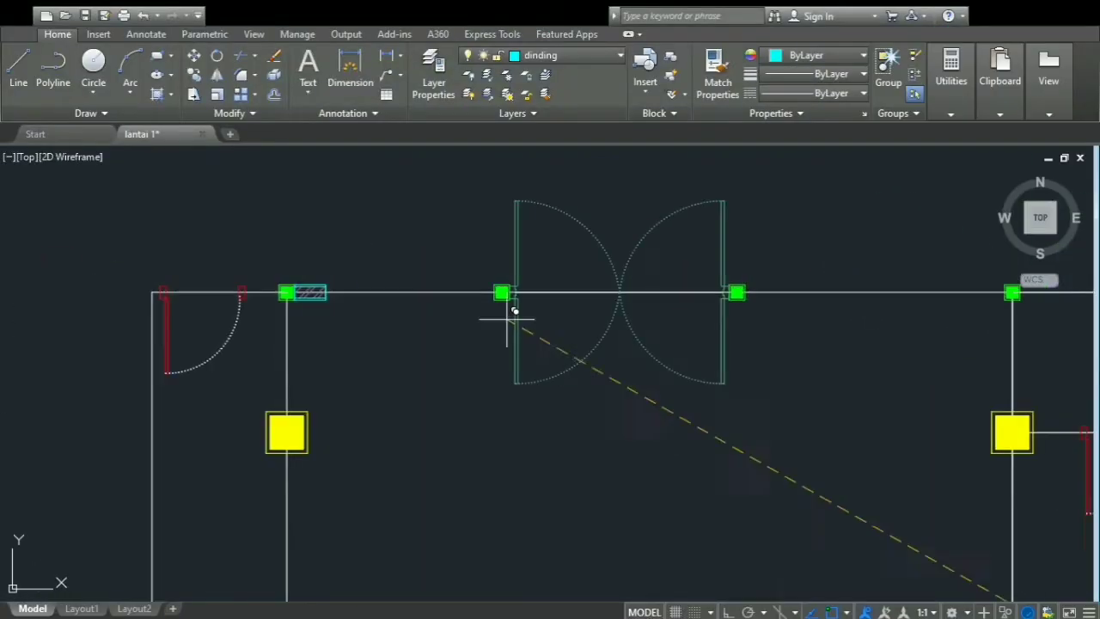
# - Place copies of the hatched wall segment beside the upper-axis columns between the double door and the next cross axes
pyautogui.scroll(5, 507, 318)
pyautogui.scroll(-6, 736, 282)
pyautogui.moveTo(730, 319); pyautogui.dragTo(648, 329, button='middle')
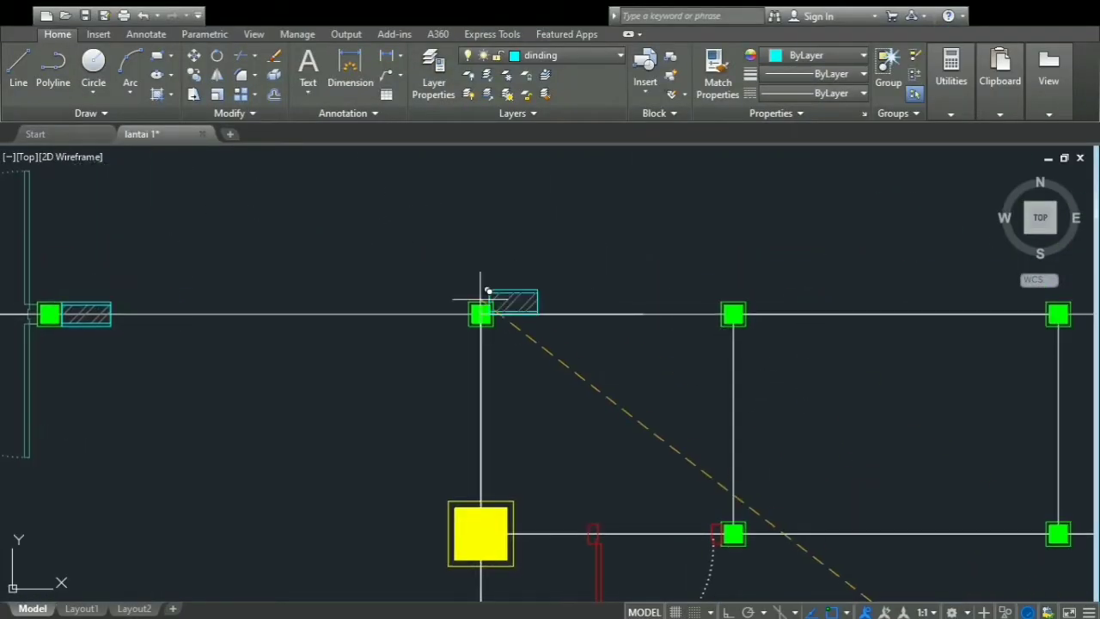
pyautogui.moveTo(544, 498); pyautogui.dragTo(524, 388, button='middle')
pyautogui.scroll(4, 726, 183)
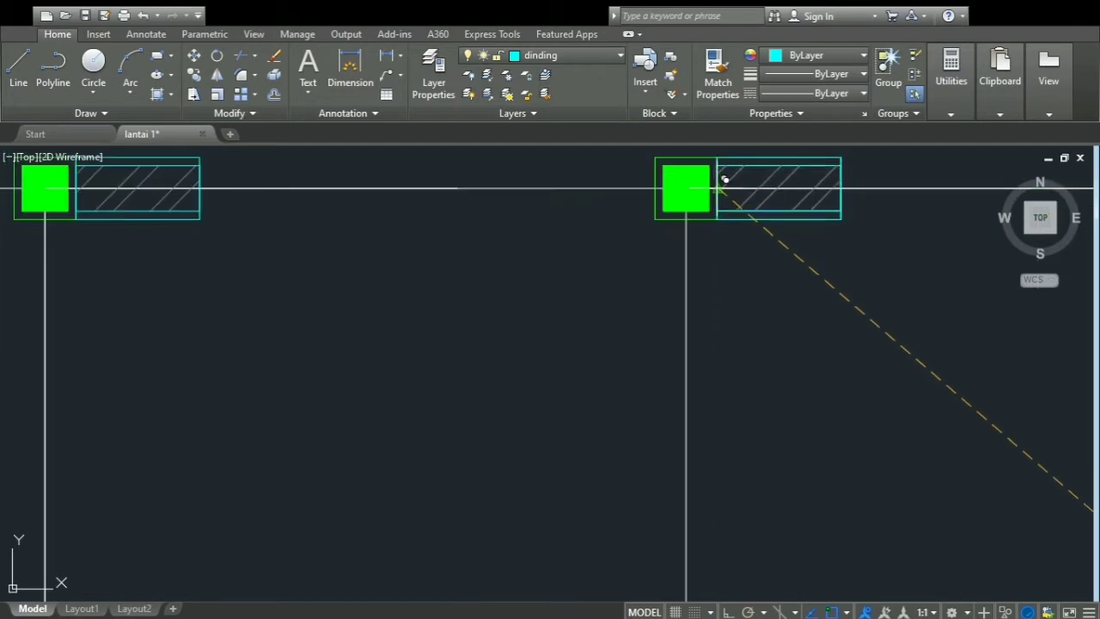
pyautogui.click(716, 188)
# - Place further copies of the hatched wall segment beside the lower-row columns and the next column on the upper axis
pyautogui.scroll(-2, 717, 188)
pyautogui.click(695, 483)
pyautogui.moveTo(945, 483); pyautogui.dragTo(375, 443, button='middle')
pyautogui.scroll(2, 641, 444)
pyautogui.click(631, 448)
pyautogui.scroll(-2, 631, 449)
pyautogui.moveTo(650, 215); pyautogui.dragTo(636, 368, button='middle')
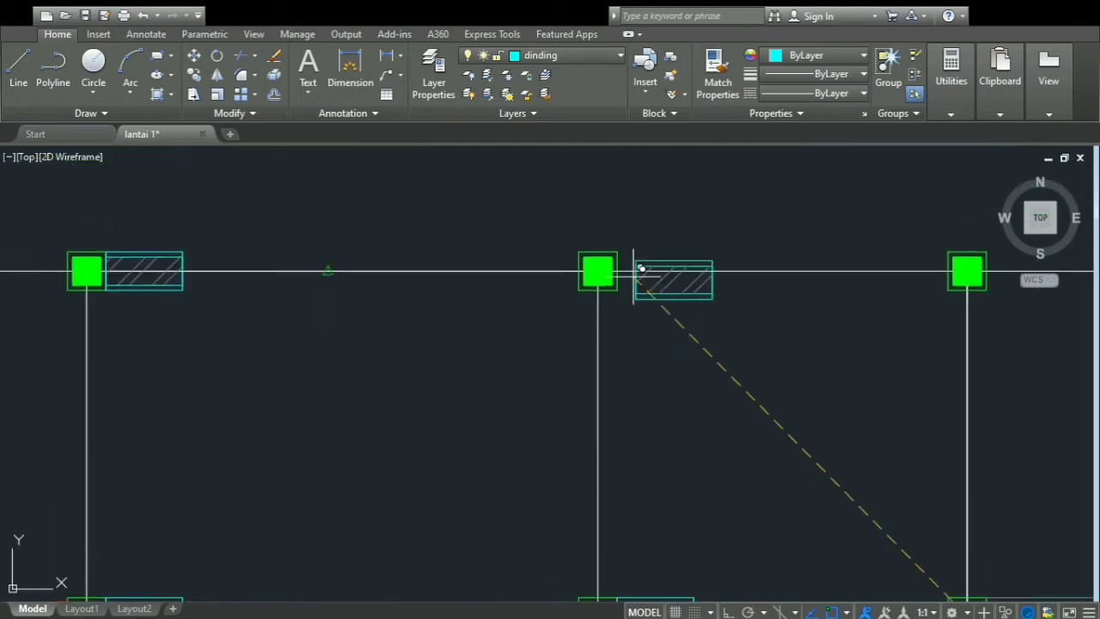
pyautogui.click(616, 270)
pyautogui.scroll(-3, 620, 271)
pyautogui.scroll(5, 746, 273)
pyautogui.scroll(-6, 705, 268)
pyautogui.moveTo(412, 533); pyautogui.dragTo(369, 343, button='middle')
pyautogui.scroll(2, 365, 439)
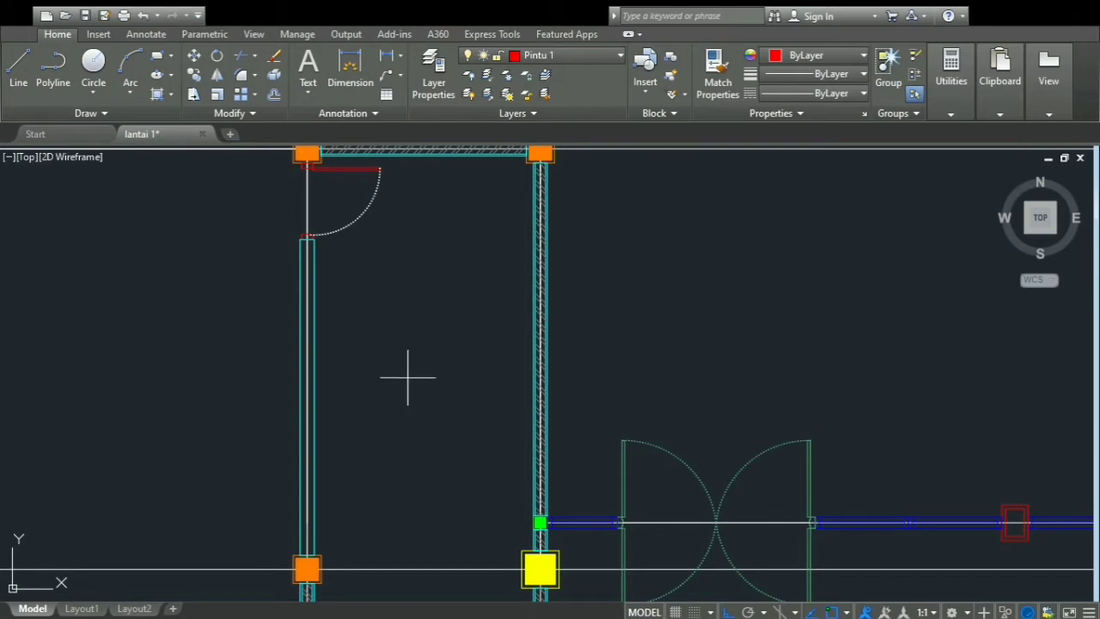
# - Draw a horizontal stair tread line from the wall's upper corner below the stairwell door, on the Pintu 1 layer
pyautogui.click(315, 238)
pyautogui.click(425, 239)
pyautogui.press('Escape')
# - Copy the tread line repeatedly down the stairwell at even spacing to form the first flight
pyautogui.click(366, 239)
pyautogui.click(369, 256)
pyautogui.click(370, 258)
pyautogui.click(371, 290)
pyautogui.scroll(2, 410, 219)
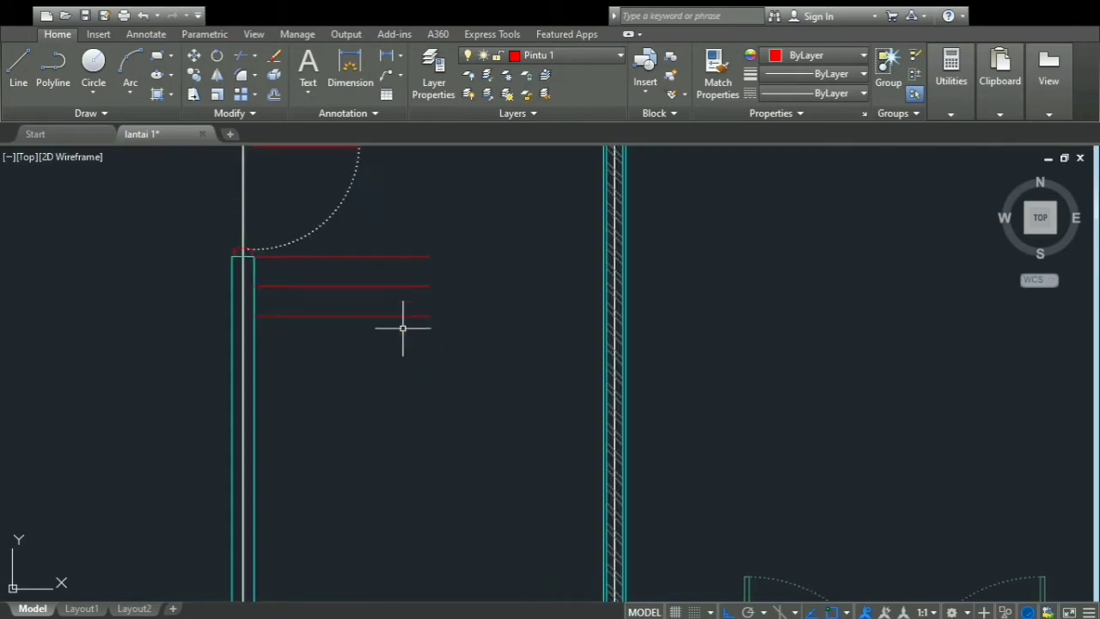
pyautogui.click(403, 328)
pyautogui.moveTo(403, 407); pyautogui.dragTo(403, 253, button='middle')
pyautogui.click(364, 255)
pyautogui.click(366, 280)
pyautogui.moveTo(368, 412); pyautogui.dragTo(369, 334, button='middle')
pyautogui.click(371, 452)
# - Complete the second flight by copying the treads between the stair's central dividing line and the opposite wall
pyautogui.scroll(-3, 496, 333)
pyautogui.scroll(5, 491, 246)
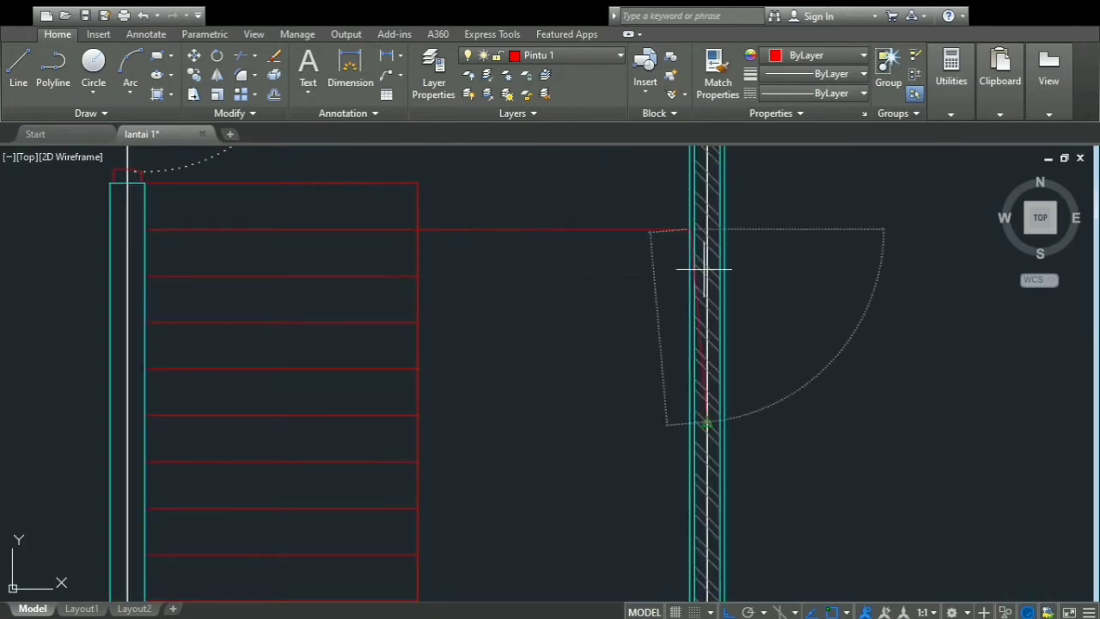
pyautogui.press('Escape')
pyautogui.scroll(-2, 527, 507)
pyautogui.moveTo(527, 507); pyautogui.dragTo(516, 300, button='middle')
pyautogui.click(535, 469)
pyautogui.scroll(2, 469, 490)
pyautogui.click(442, 462)
pyautogui.scroll(-4, 496, 464)
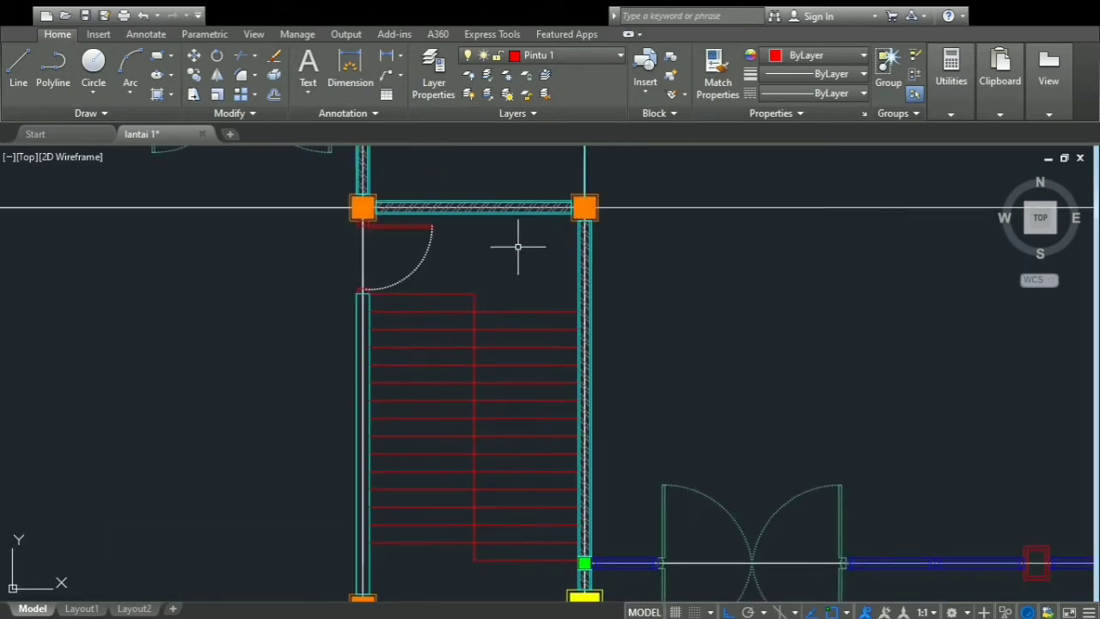
# - Switch to the text layer and write the multiline label "Liff" at height 50 in the room above the stairs
pyautogui.click(571, 55)
pyautogui.scroll(-5, 518, 344)
pyautogui.click(571, 55)
pyautogui.click(307, 67)
pyautogui.scroll(2, 352, 347)
pyautogui.moveTo(351, 346); pyautogui.dragTo(335, 293, button='middle')
pyautogui.click(295, 266)
pyautogui.click(958, 283)
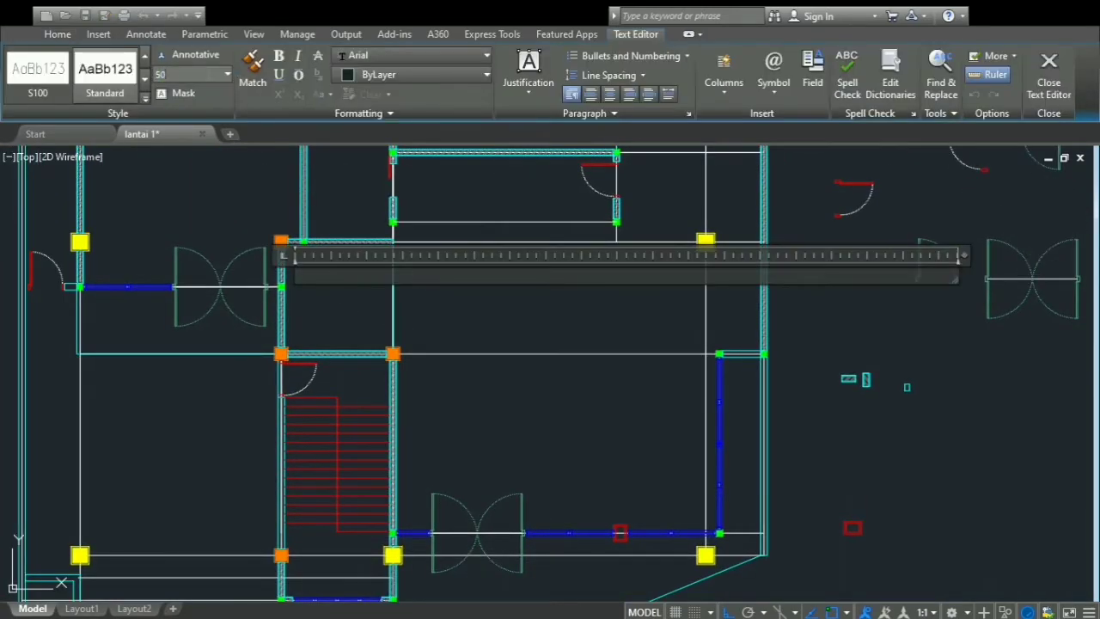
pyautogui.write('Liff')
pyautogui.click(344, 207)
# - Move the Liff label to the middle of the lift room
pyautogui.click(315, 278)
pyautogui.press('m')
pyautogui.press('space')
pyautogui.click(328, 282)
pyautogui.click(346, 304)
pyautogui.doubleClick(348, 304)
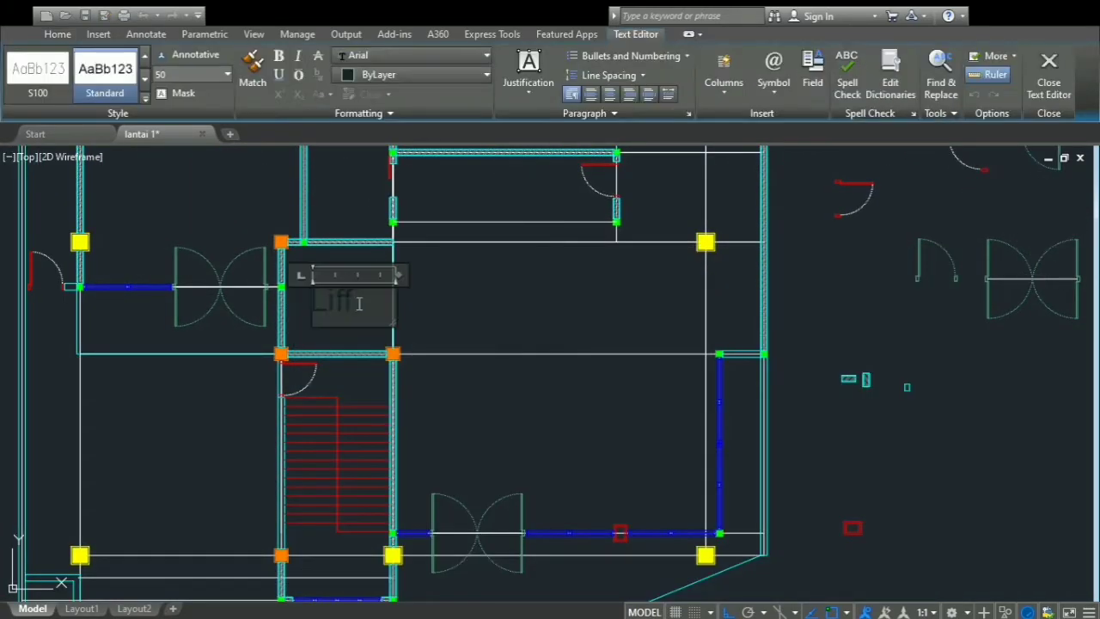
pyautogui.press('Escape')
# - Copy the Liff label with free cursor movement into the rooms in the upper half of the plan
pyautogui.write('co')
pyautogui.press('space')
pyautogui.click(320, 301)
pyautogui.press('space')
pyautogui.click(346, 298)
pyautogui.moveTo(196, 185); pyautogui.dragTo(339, 385, button='middle')
pyautogui.press('F8')
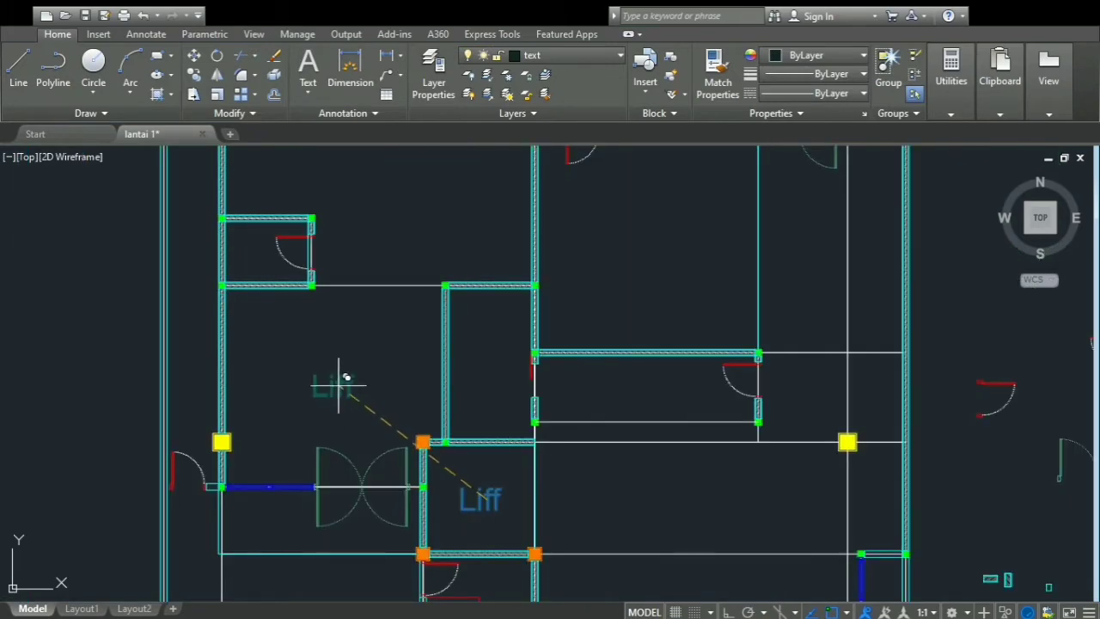
pyautogui.click(346, 387)
pyautogui.moveTo(398, 152); pyautogui.dragTo(401, 301, button='middle')
pyautogui.click(402, 301)
pyautogui.moveTo(691, 468); pyautogui.dragTo(473, 390, button='middle')
pyautogui.click(439, 308)
# - Place further copies of the Liff label in the large room right of the stairs, the terrace and the room left of the stairs
pyautogui.moveTo(616, 306); pyautogui.dragTo(415, 314, button='middle')
pyautogui.scroll(-2, 415, 314)
pyautogui.moveTo(361, 446); pyautogui.dragTo(357, 254, button='middle')
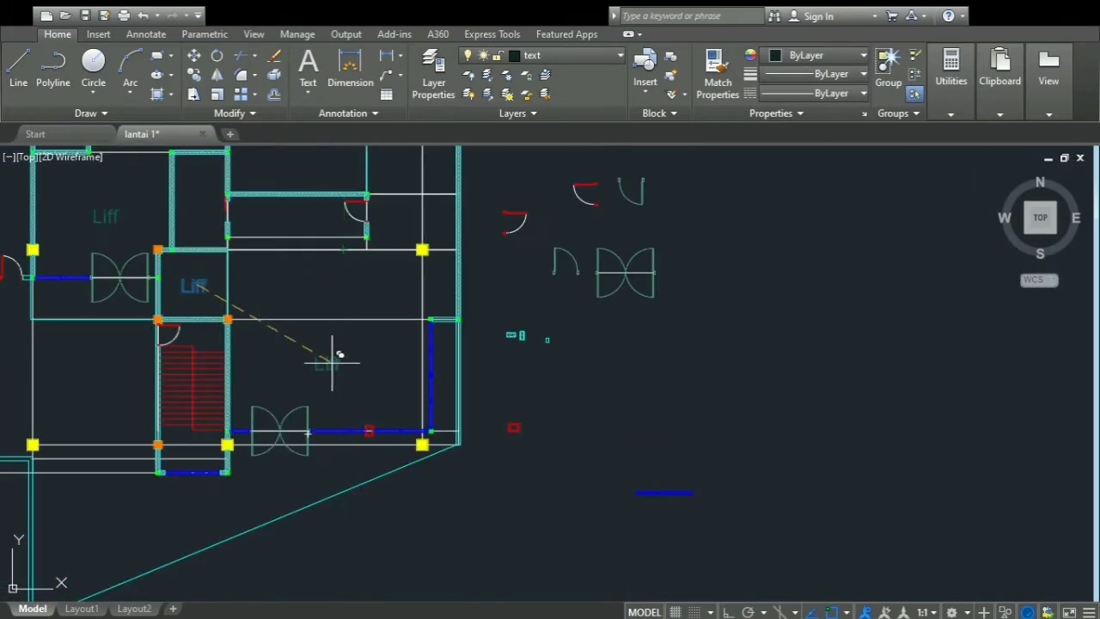
pyautogui.click(331, 363)
pyautogui.moveTo(32, 570); pyautogui.dragTo(279, 551, button='middle')
pyautogui.click(314, 281)
pyautogui.scroll(-2, 484, 301)
pyautogui.moveTo(484, 300); pyautogui.dragTo(390, 438, button='middle')
pyautogui.moveTo(306, 477); pyautogui.dragTo(312, 309, button='middle')
pyautogui.scroll(2, 312, 309)
pyautogui.click(307, 311)
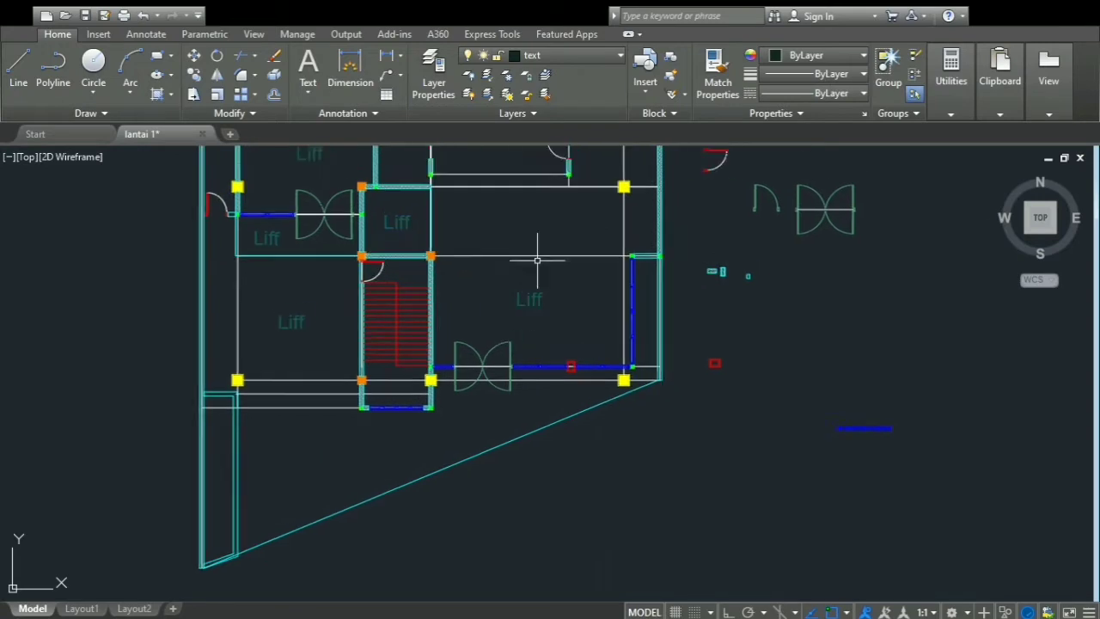
# - Change the label in the upper-left room to "UGD"
pyautogui.scroll(2, 313, 172)
pyautogui.doubleClick(378, 256)
pyautogui.hotkey('ctrl', 'a')
pyautogui.write('UGD')
pyautogui.moveTo(313, 172); pyautogui.dragTo(335, 428, button='middle')
pyautogui.click(322, 234)
# - Change the label in the room below UGD to "Ruang Jaga" and shift it toward the room's centre
pyautogui.doubleClick(335, 429)
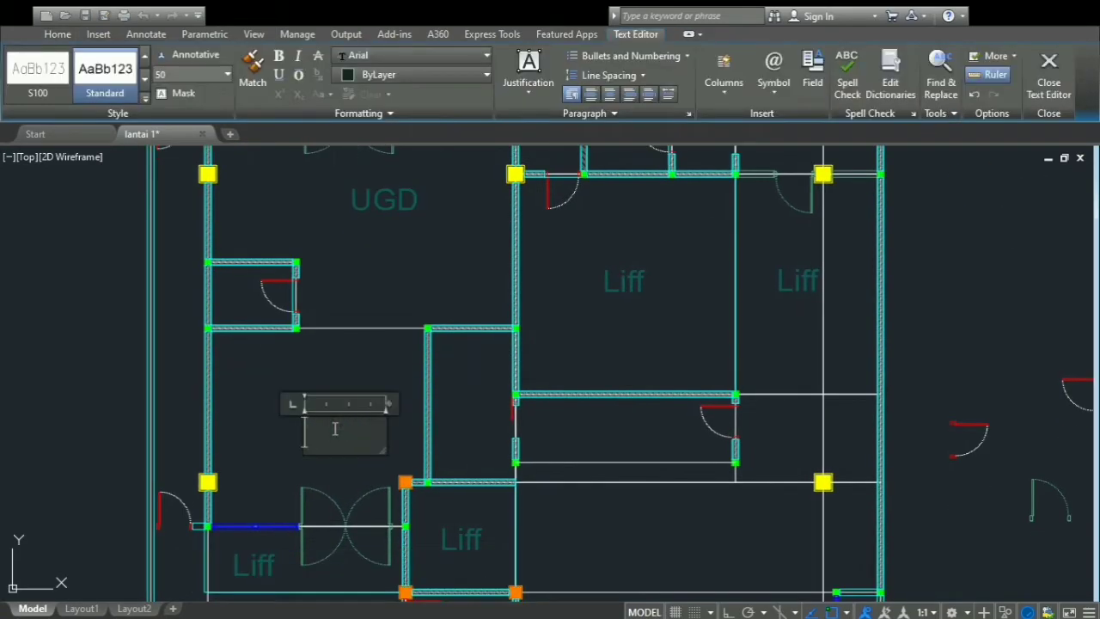
pyautogui.write('Ruang Jaga')
pyautogui.click(411, 397)
pyautogui.doubleClick(338, 427)
pyautogui.press('Escape')
pyautogui.moveTo(344, 426); pyautogui.dragTo(314, 391)
# - Change the label in the large room right of UGD to "Apotik" and adjust its position in the room
pyautogui.doubleClick(631, 282)
pyautogui.write('L')
pyautogui.moveTo(646, 283); pyautogui.dragTo(621, 286)
pyautogui.press('BackSpace')
pyautogui.write('Apotik')
pyautogui.click(530, 322)
pyautogui.click(650, 284)
# - Change the label in the room beside Apotik to "Ruang Tunggu" and reposition it within the room
pyautogui.moveTo(797, 282); pyautogui.dragTo(785, 284, button='middle')
pyautogui.doubleClick(786, 283)
pyautogui.hotkey('ctrl', 'a')
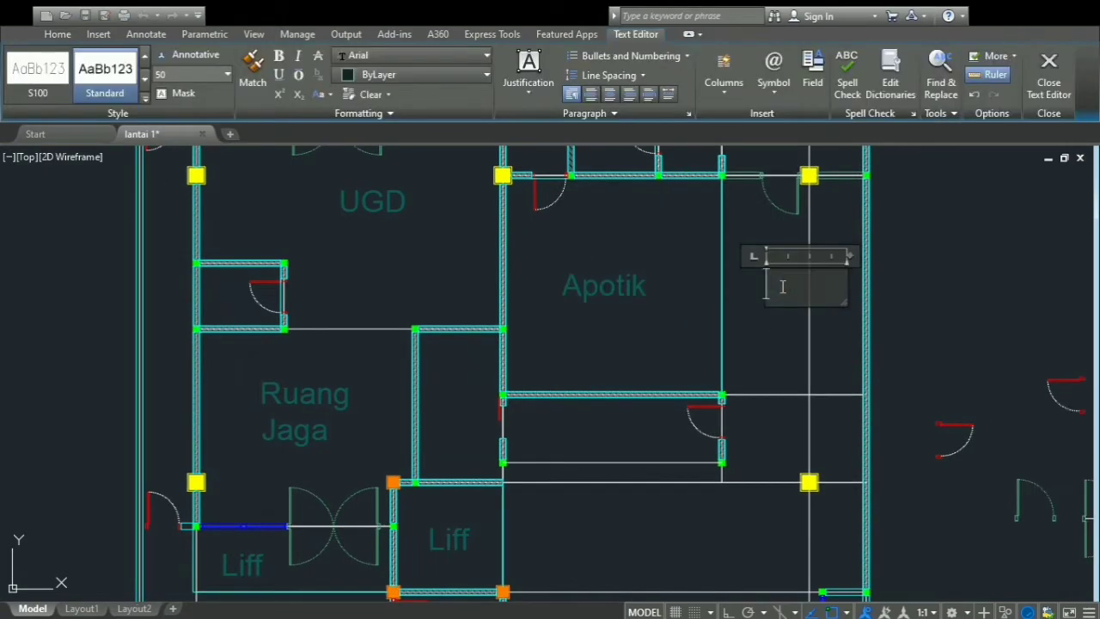
pyautogui.write('R. Tunggu')
pyautogui.click(1056, 336)
pyautogui.click(780, 297)
pyautogui.moveTo(780, 287); pyautogui.dragTo(772, 290)
pyautogui.scroll(-3, 772, 291)
# - Centre-align the text of the Ruang Tunggu and Ruang Jaga labels
pyautogui.doubleClick(790, 293)
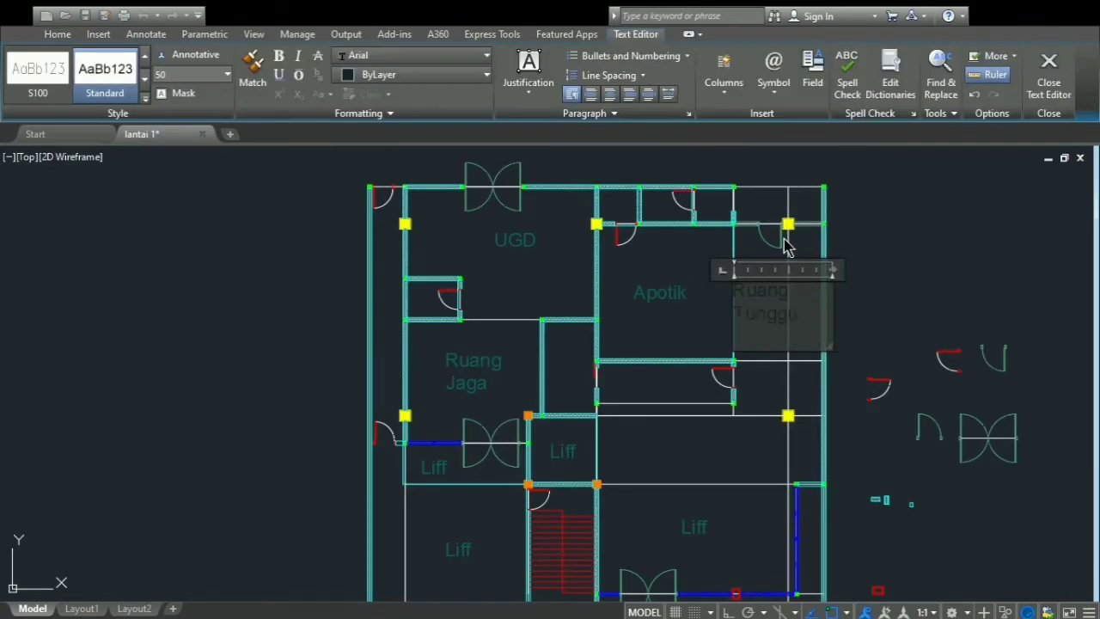
pyautogui.hotkey('ctrl', 'a')
pyautogui.click(632, 95)
pyautogui.click(610, 95)
pyautogui.click(805, 375)
pyautogui.doubleClick(485, 376)
pyautogui.hotkey('ctrl', 'a')
pyautogui.click(610, 94)
pyautogui.click(543, 383)
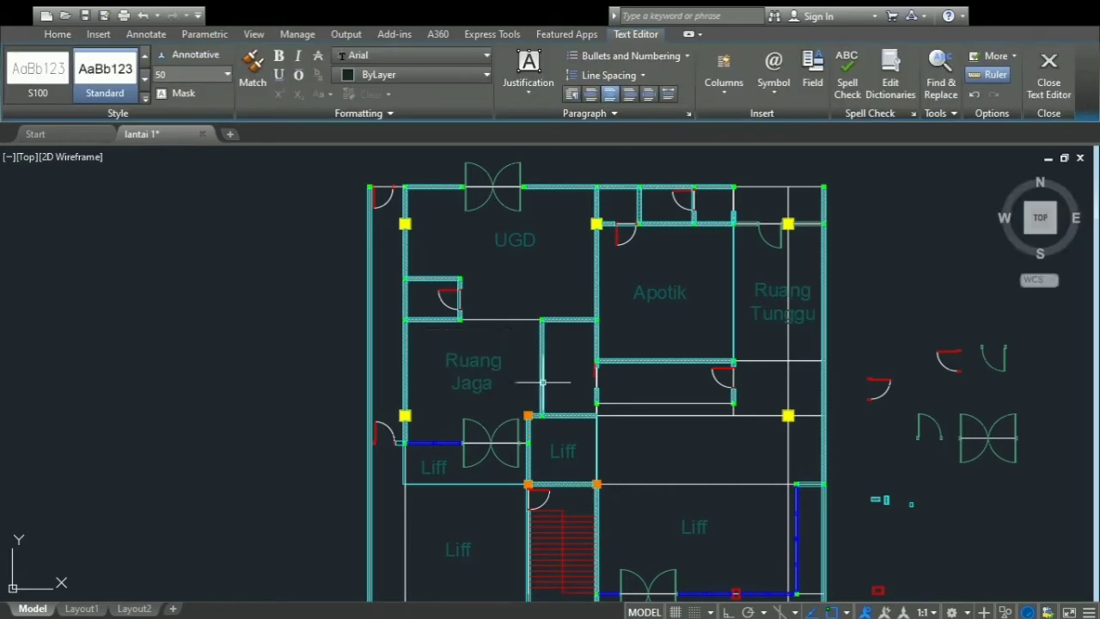
# - Hatch the floors of Apotik, the Lobby, the corridor and the remaining main rooms with the NET pattern in colour 8 at scale 15
pyautogui.moveTo(543, 383); pyautogui.dragTo(525, 313, button='middle')
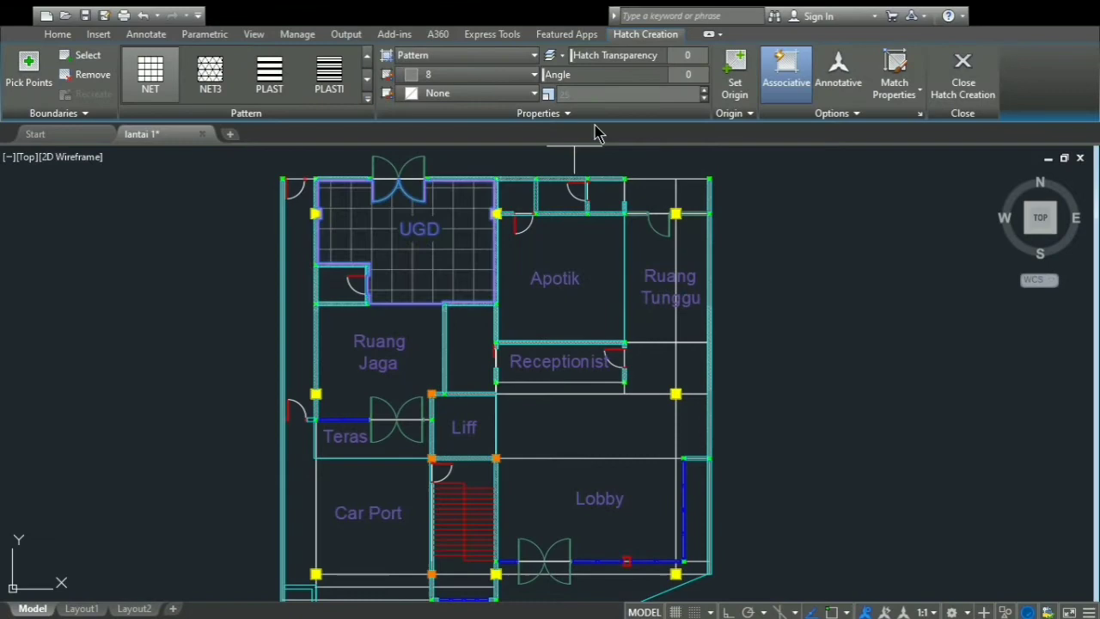
pyautogui.click(557, 249)
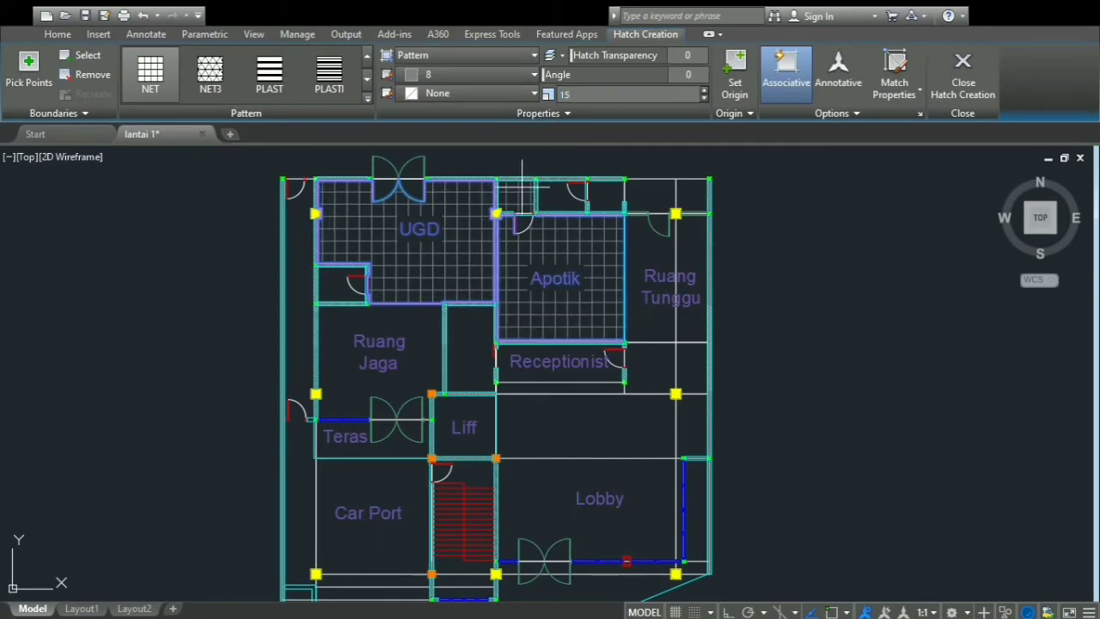
pyautogui.click(586, 428)
pyautogui.click(551, 517)
pyautogui.click(693, 428)
pyautogui.moveTo(665, 465)
pyautogui.mouseDown(button='middle')
pyautogui.moveTo(643, 310)
pyautogui.moveTo(707, 379)
pyautogui.mouseUp(button='middle')
pyautogui.scroll(2, 543, 376)
pyautogui.moveTo(494, 580); pyautogui.dragTo(484, 434, button='middle')
pyautogui.click(484, 434)
pyautogui.scroll(-2, 446, 413)
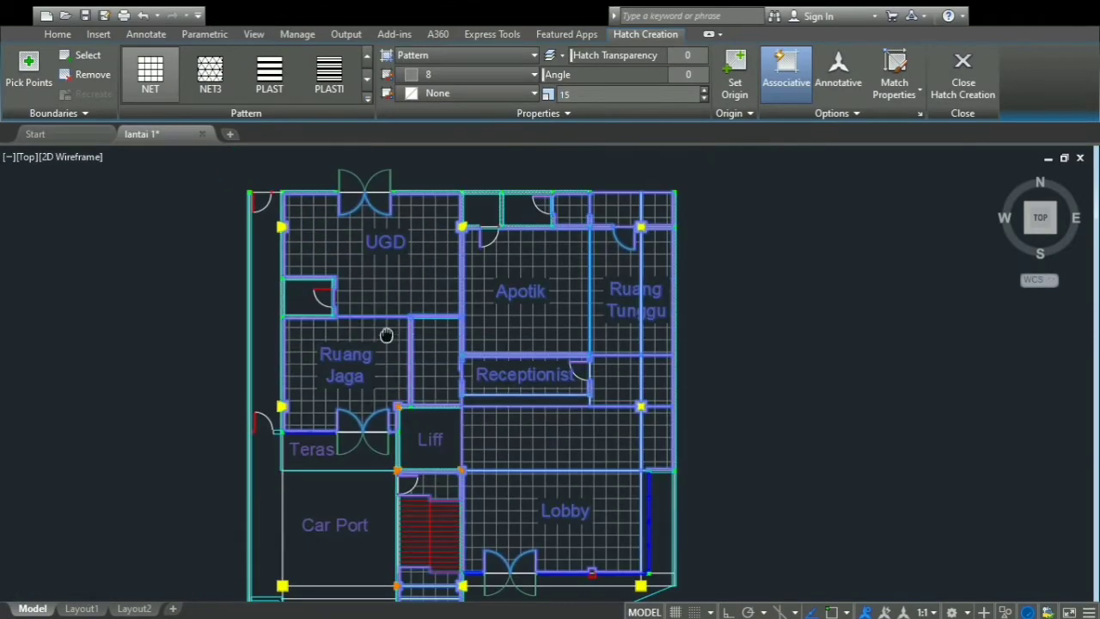
pyautogui.click(383, 337)
pyautogui.press('Return')
# - Hatch the small room below UGD and the Teras with the NET pattern at scale 5
pyautogui.press('Return')
pyautogui.click(301, 299)
pyautogui.write('5')
pyautogui.scroll(-2, 484, 436)
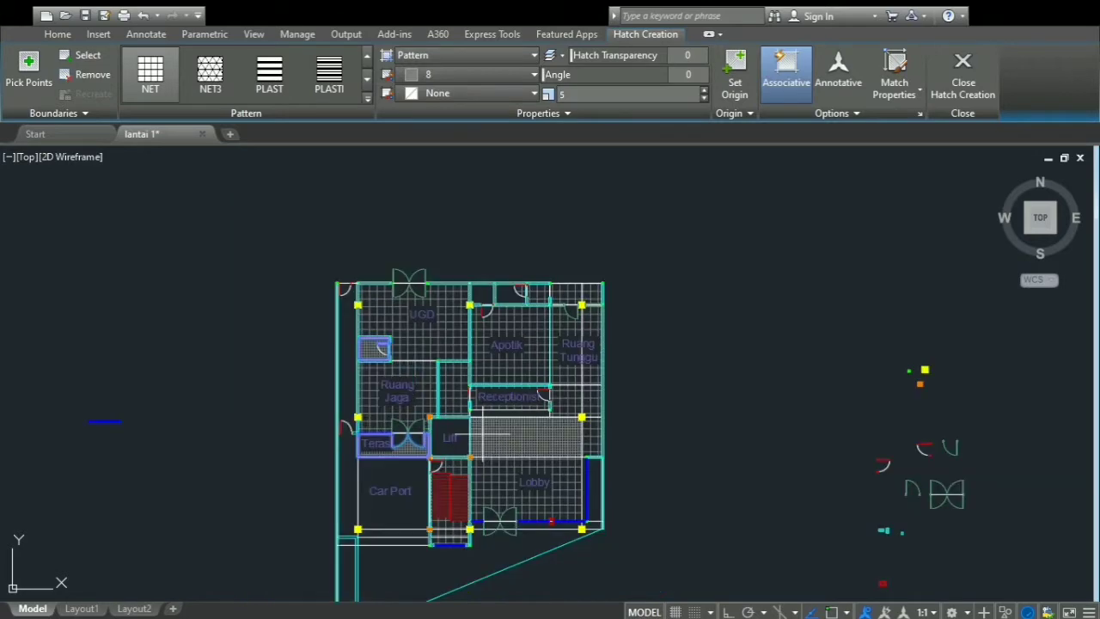
pyautogui.press('Return')
# - Hatch the remaining narrow strips around the Lobby and the small room above Apotik with the NET pattern at scale 15
pyautogui.moveTo(631, 477); pyautogui.dragTo(636, 383, button='middle')
pyautogui.scroll(2, 635, 383)
pyautogui.press('Return')
pyautogui.click(563, 369)
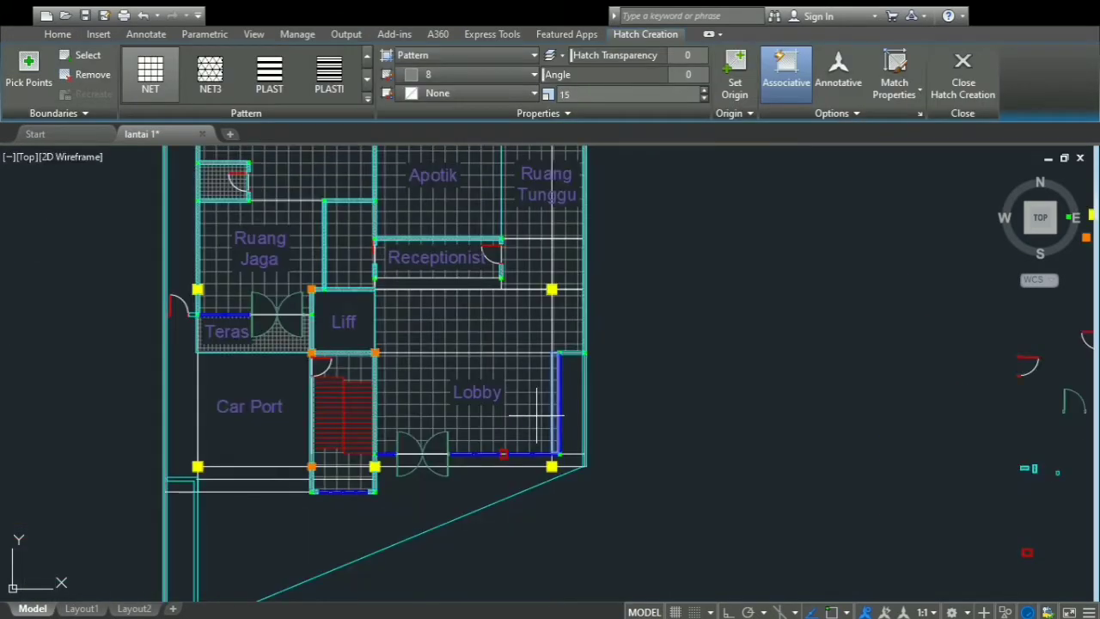
pyautogui.scroll(2, 536, 418)
pyautogui.moveTo(535, 418); pyautogui.dragTo(531, 256, button='middle')
pyautogui.click(471, 325)
pyautogui.scroll(-2, 444, 342)
pyautogui.moveTo(359, 166); pyautogui.dragTo(416, 381, button='middle')
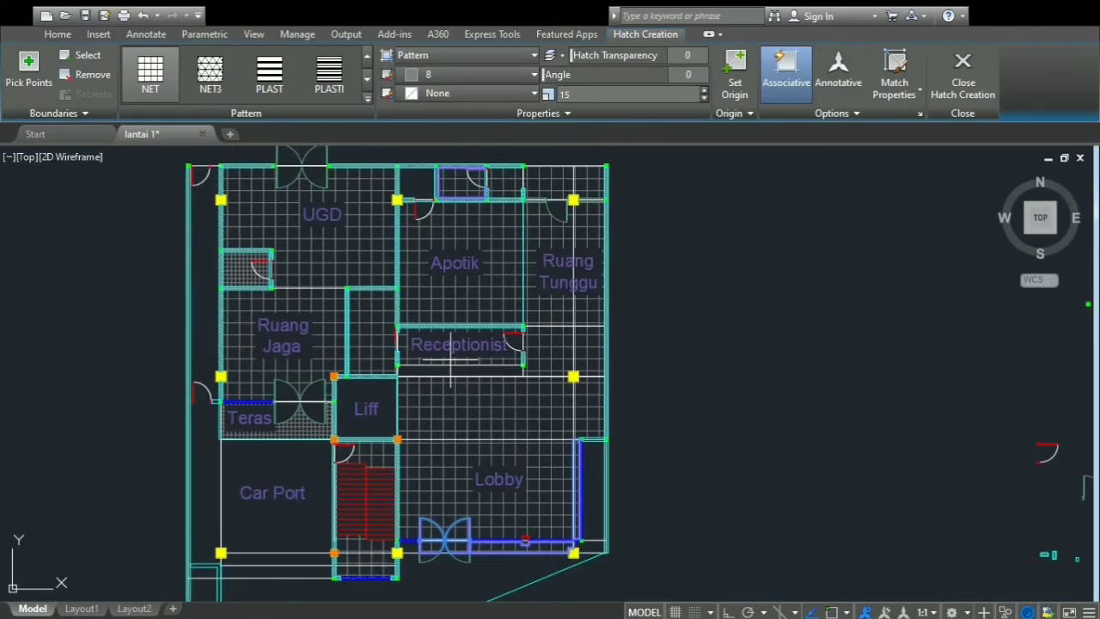
pyautogui.press('Return')
# - Dimension the side passage width and the UGD room width between the columns above the plan's top axis
pyautogui.scroll(3, 535, 152)
pyautogui.scroll(-1, 508, 197)
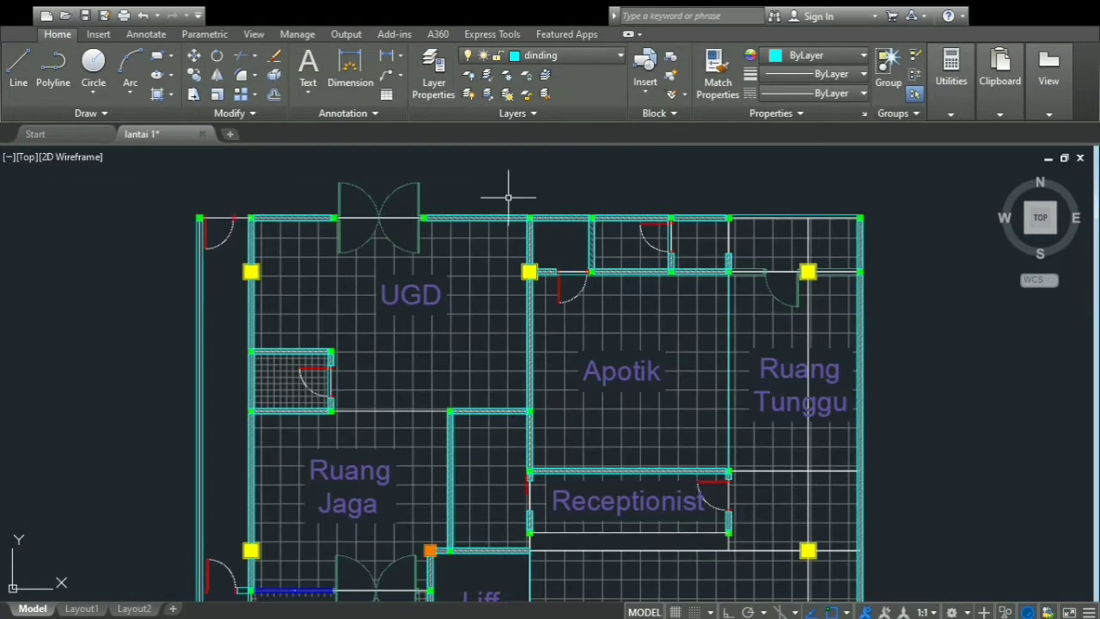
pyautogui.scroll(-2, 508, 197)
pyautogui.scroll(4, 287, 395)
pyautogui.scroll(2, 370, 398)
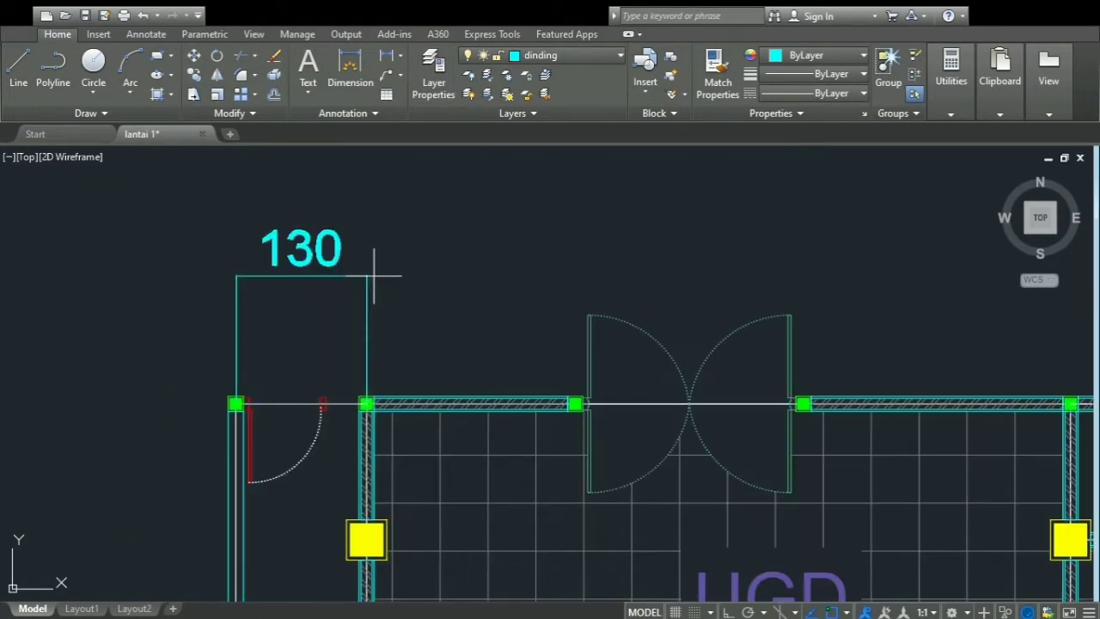
pyautogui.scroll(-4, 367, 403)
pyautogui.scroll(5, 592, 320)
pyautogui.click(982, 384)
pyautogui.scroll(-3, 476, 238)
pyautogui.click(447, 210)
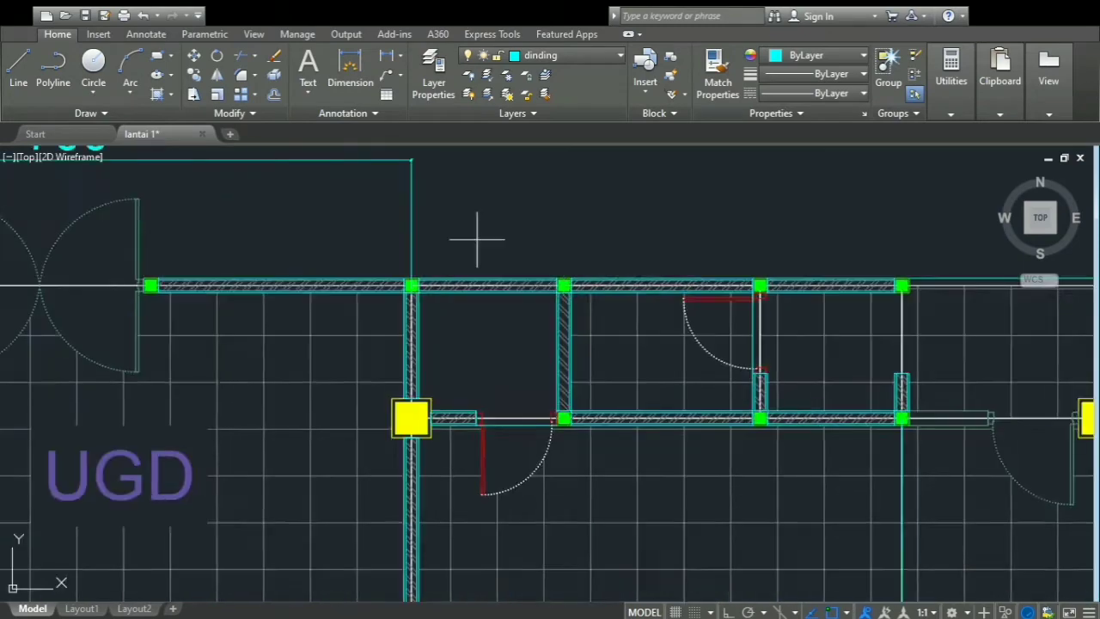
# - Continue the dimension chain above the top axis across the Apotik width, the bay to the Ruang Tunggu column, and the outer right strip
pyautogui.scroll(2, 404, 296)
pyautogui.scroll(-3, 429, 271)
pyautogui.scroll(4, 578, 289)
pyautogui.click(578, 290)
pyautogui.moveTo(917, 277); pyautogui.dragTo(523, 284, button='middle')
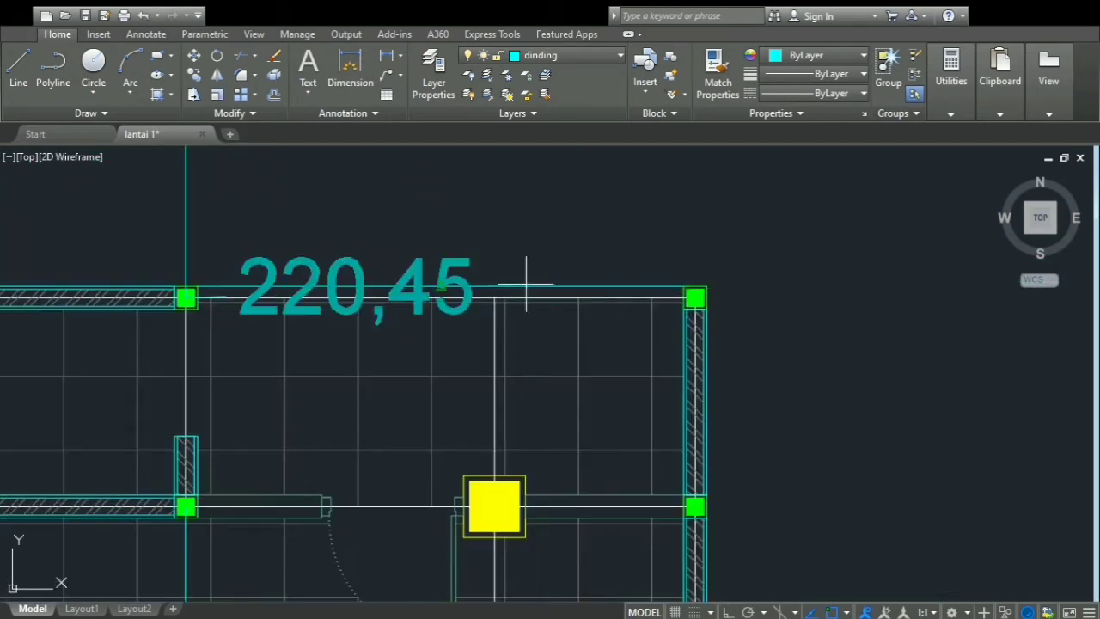
pyautogui.click(493, 297)
pyautogui.moveTo(481, 250); pyautogui.dragTo(480, 397, button='middle')
pyautogui.scroll(4, 484, 431)
pyautogui.click(501, 437)
pyautogui.click(1008, 466)
pyautogui.scroll(-8, 700, 312)
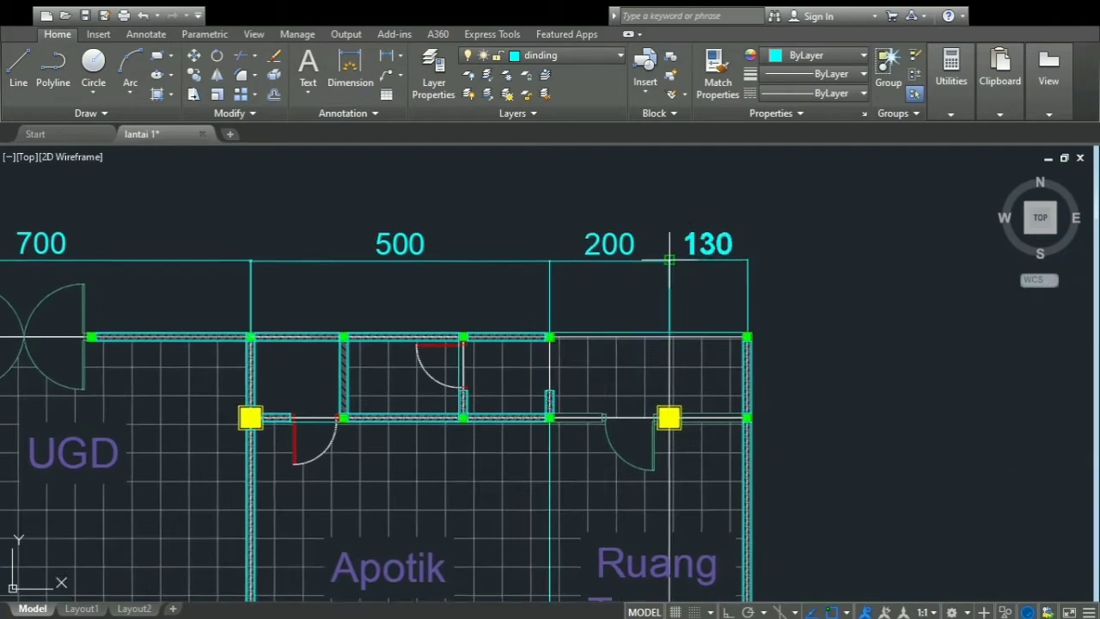
pyautogui.click(668, 258)
# - Try to dimension the left side from the top axis to the first column and on to the small room's upper wall
pyautogui.scroll(-2, 790, 289)
pyautogui.scroll(-2, 688, 344)
pyautogui.moveTo(550, 378); pyautogui.dragTo(808, 266, button='middle')
pyautogui.scroll(8, 679, 219)
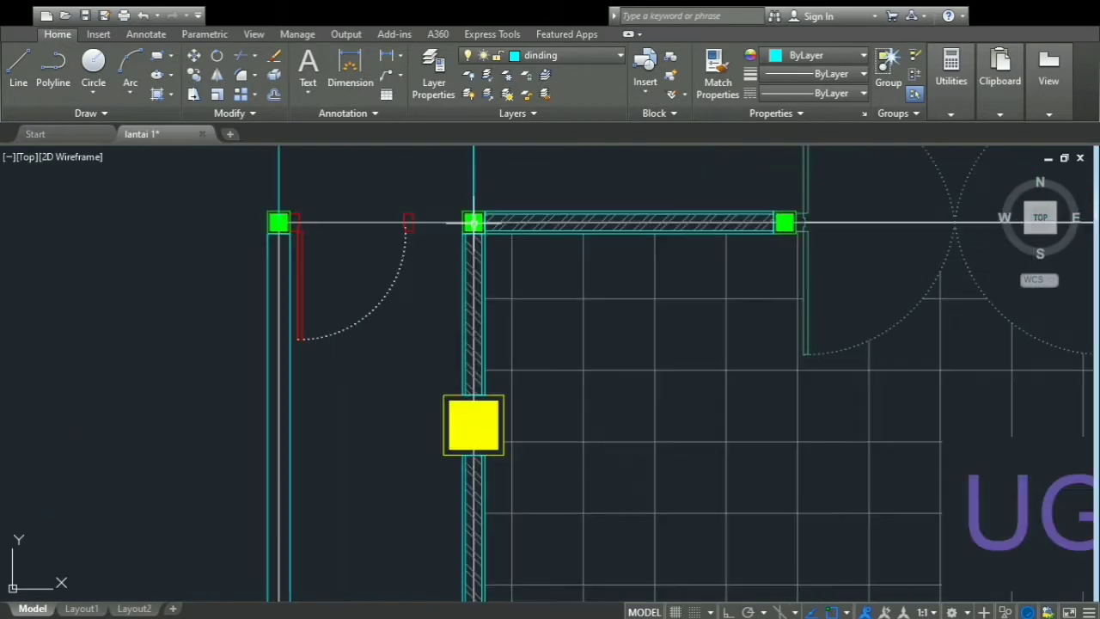
pyautogui.moveTo(473, 424); pyautogui.dragTo(684, 406, button='middle')
pyautogui.click(287, 404)
pyautogui.scroll(-2, 287, 404)
pyautogui.click(533, 294)
pyautogui.click(533, 479)
pyautogui.moveTo(532, 479); pyautogui.dragTo(520, 411, button='middle')
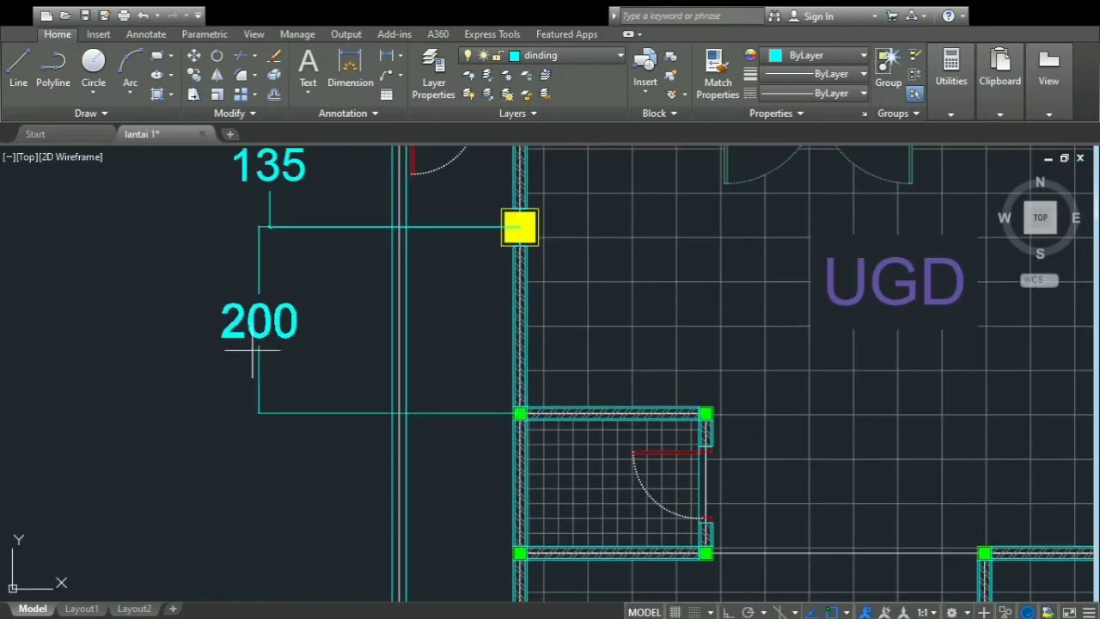
pyautogui.click(270, 226)
pyautogui.scroll(2, 403, 530)
pyautogui.scroll(-4, 417, 414)
pyautogui.scroll(6, 326, 268)
pyautogui.scroll(-5, 332, 305)
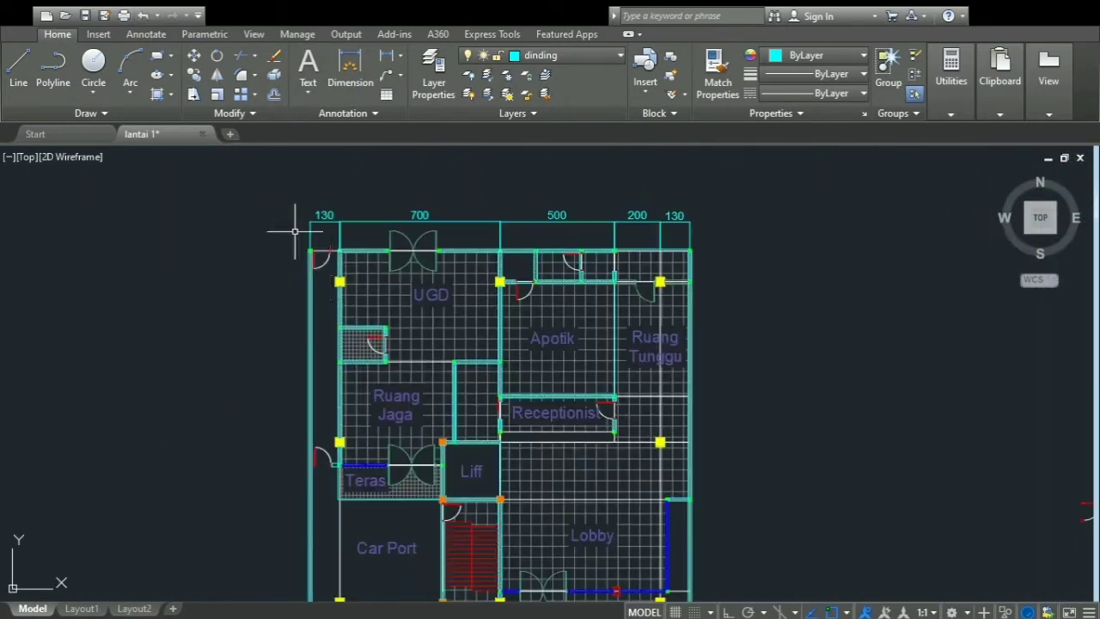
# - Dimension the plan's left side from the top axis to the UGD column and from there to the small room's upper wall
pyautogui.scroll(5, 516, 255)
pyautogui.click(522, 380)
pyautogui.moveTo(518, 563); pyautogui.dragTo(494, 436, button='middle')
pyautogui.click(498, 439)
pyautogui.scroll(6, 220, 244)
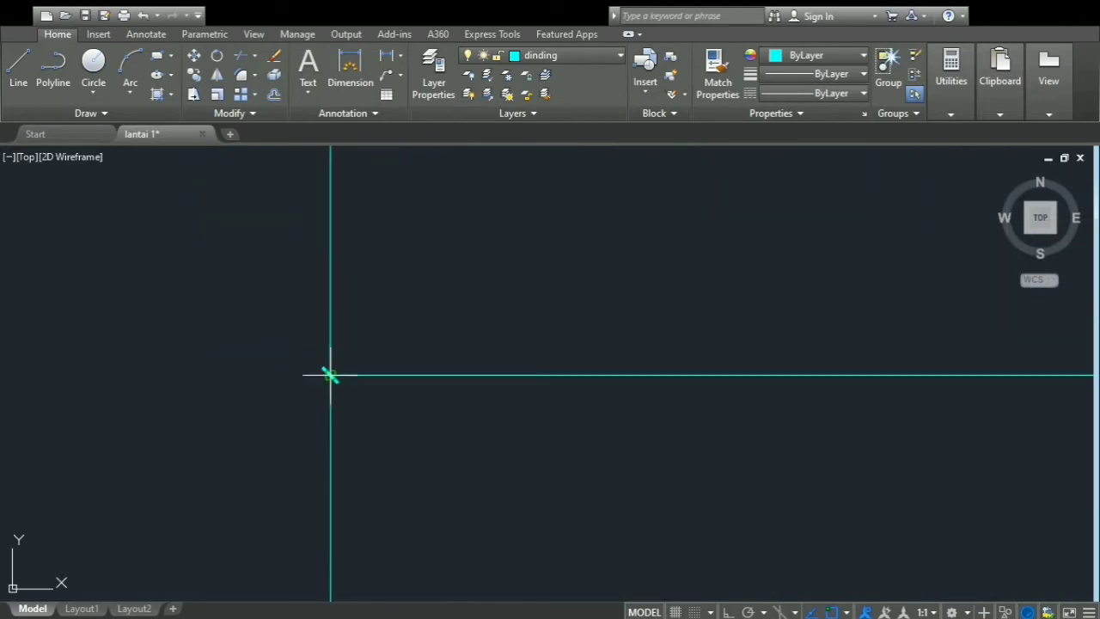
# - Dimension the depth of the small room below UGD in line with the left dimension chain
pyautogui.scroll(-8, 626, 445)
pyautogui.click(658, 291)
pyautogui.moveTo(658, 515); pyautogui.dragTo(818, 380, button='middle')
pyautogui.click(817, 491)
pyautogui.click(170, 155)
pyautogui.scroll(-4, 184, 167)
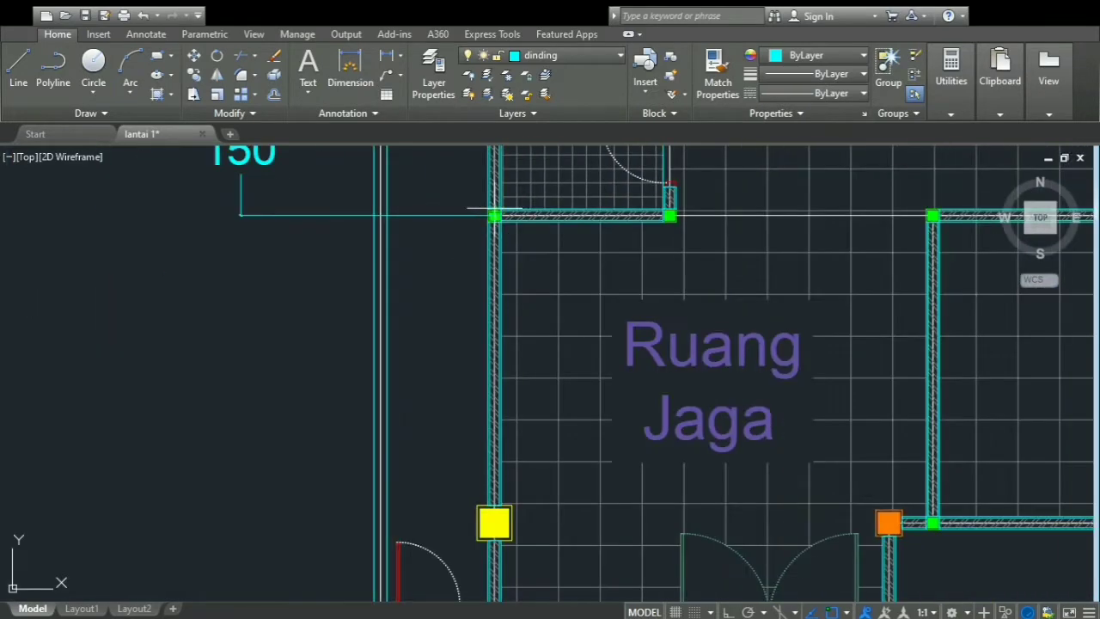
# - Dimension the Ruang Jaga side from the small room's lower wall to the next yellow column in the left dimension chain
pyautogui.click(494, 210)
pyautogui.moveTo(495, 507); pyautogui.dragTo(472, 374, button='middle')
pyautogui.moveTo(472, 210); pyautogui.dragTo(415, 199, button='middle')
pyautogui.click(427, 403)
pyautogui.scroll(-5, 260, 424)
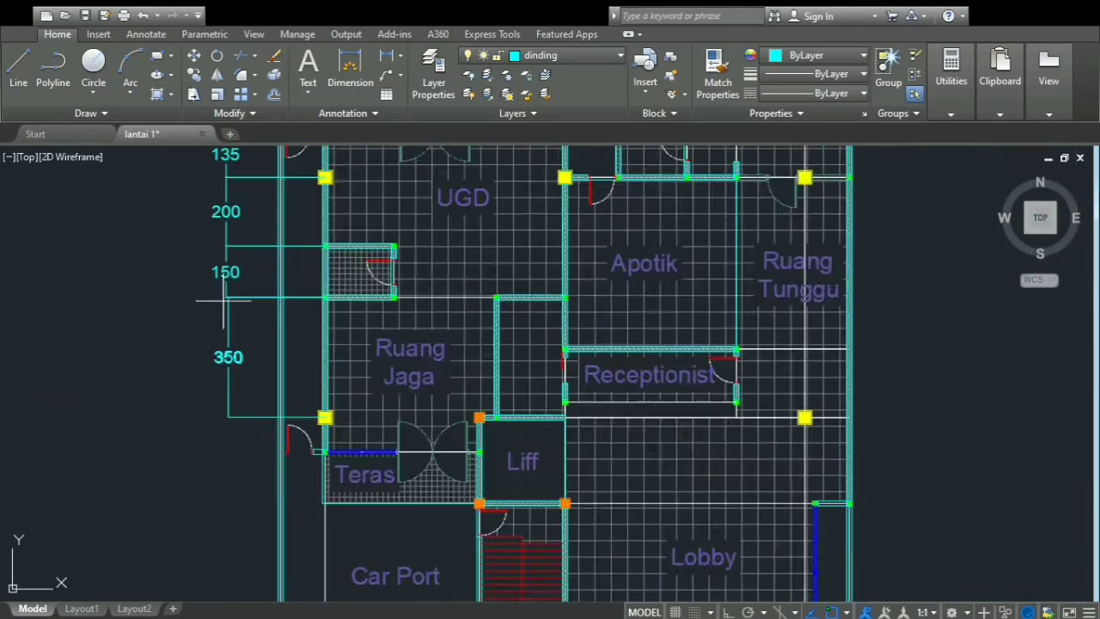
pyautogui.scroll(7, 242, 298)
pyautogui.click(191, 298)
pyautogui.scroll(-3, 267, 313)
pyautogui.scroll(12, 225, 310)
pyautogui.scroll(-12, 225, 310)
# - Dimension the short distance from the Ruang Jaga column to the Teras window wall on the plan's left side
pyautogui.moveTo(516, 533); pyautogui.dragTo(550, 257, button='middle')
pyautogui.click(628, 245)
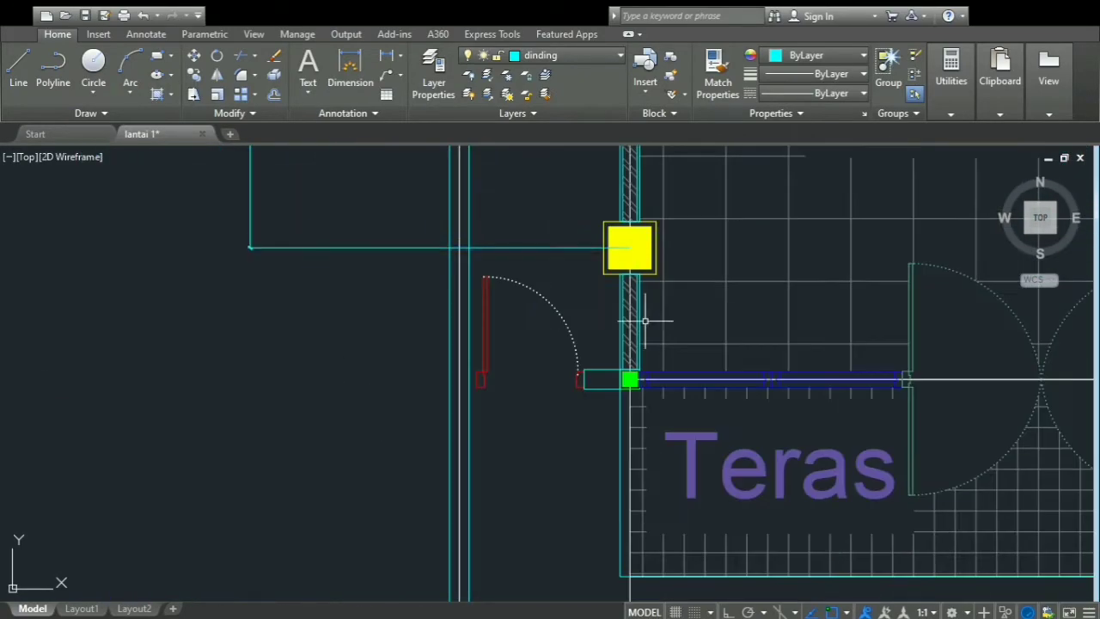
pyautogui.moveTo(640, 374); pyautogui.dragTo(612, 296, button='middle')
pyautogui.click(599, 300)
pyautogui.scroll(6, 224, 165)
pyautogui.click(207, 183)
# - Dimension the Teras depth from its window wall to the Car Port edge, aligned with the left dimension chain
pyautogui.scroll(-11, 207, 184)
pyautogui.click(624, 346)
pyautogui.click(624, 394)
pyautogui.scroll(9, 534, 346)
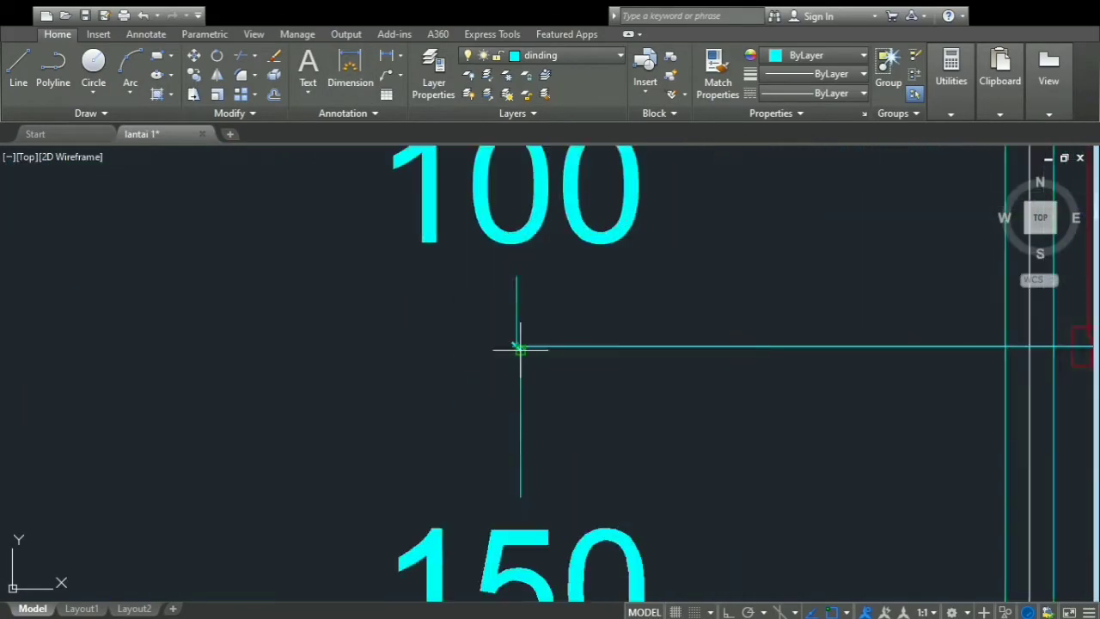
pyautogui.click(520, 348)
pyautogui.scroll(4, 448, 255)
# - Dimension the Car Port length from the Teras edge to the lower yellow column in the left dimension chain
pyautogui.click(447, 249)
pyautogui.scroll(2, 447, 249)
pyautogui.scroll(-4, 421, 241)
pyautogui.moveTo(442, 331); pyautogui.dragTo(417, 197, button='middle')
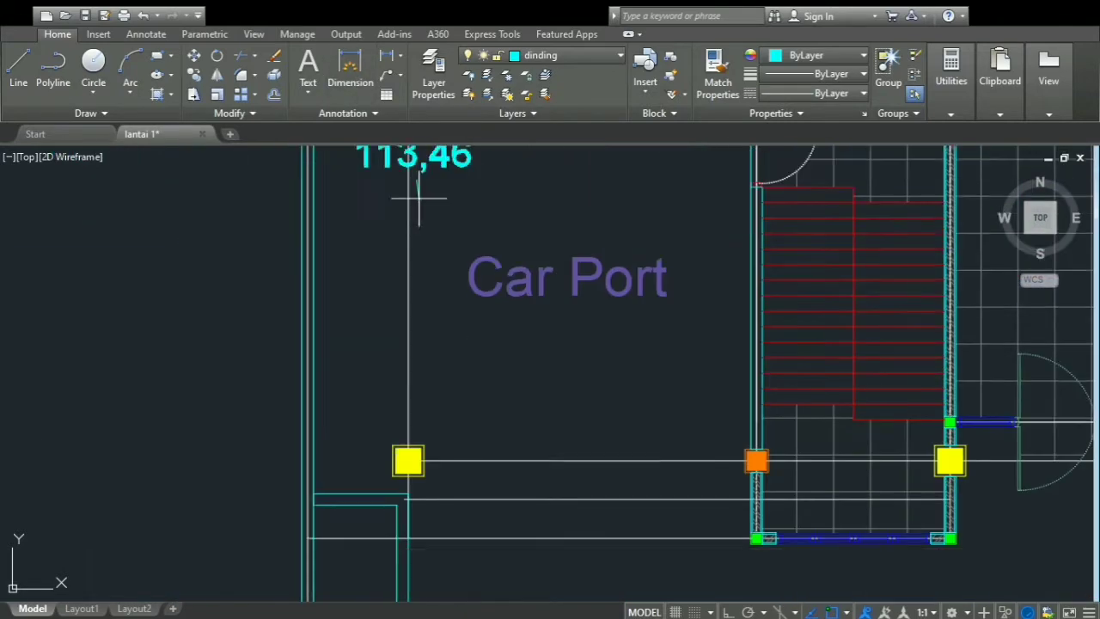
pyautogui.click(408, 459)
pyautogui.scroll(-2, 408, 458)
pyautogui.scroll(4, 322, 249)
pyautogui.click(182, 221)
pyautogui.scroll(-4, 182, 220)
# - Dimension the distance from the lower Car Port column to the lowest horizontal axis on the plan's left side
pyautogui.scroll(4, 273, 387)
pyautogui.scroll(4, 341, 346)
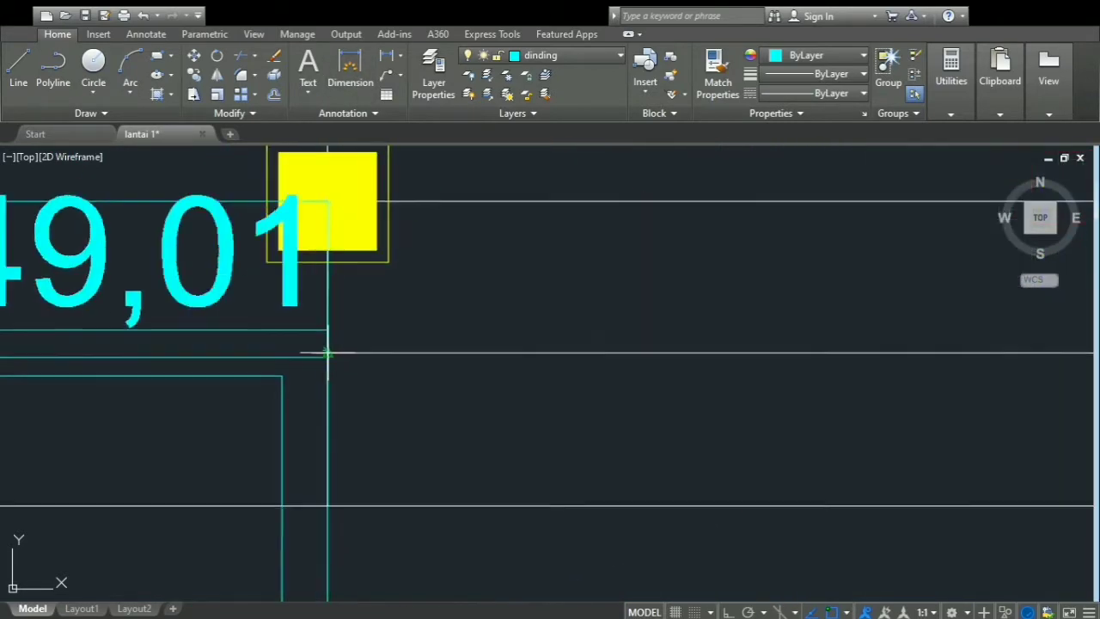
pyautogui.scroll(-2, 320, 413)
pyautogui.scroll(2, 322, 464)
pyautogui.click(322, 464)
pyautogui.scroll(-2, 9, 386)
pyautogui.scroll(2, 5, 361)
pyautogui.moveTo(3, 288); pyautogui.dragTo(230, 298, button='middle')
pyautogui.click(69, 258)
# - Dimension the remaining left boundary from the lowest axis down to the site's lower corner
pyautogui.scroll(-5, 69, 266)
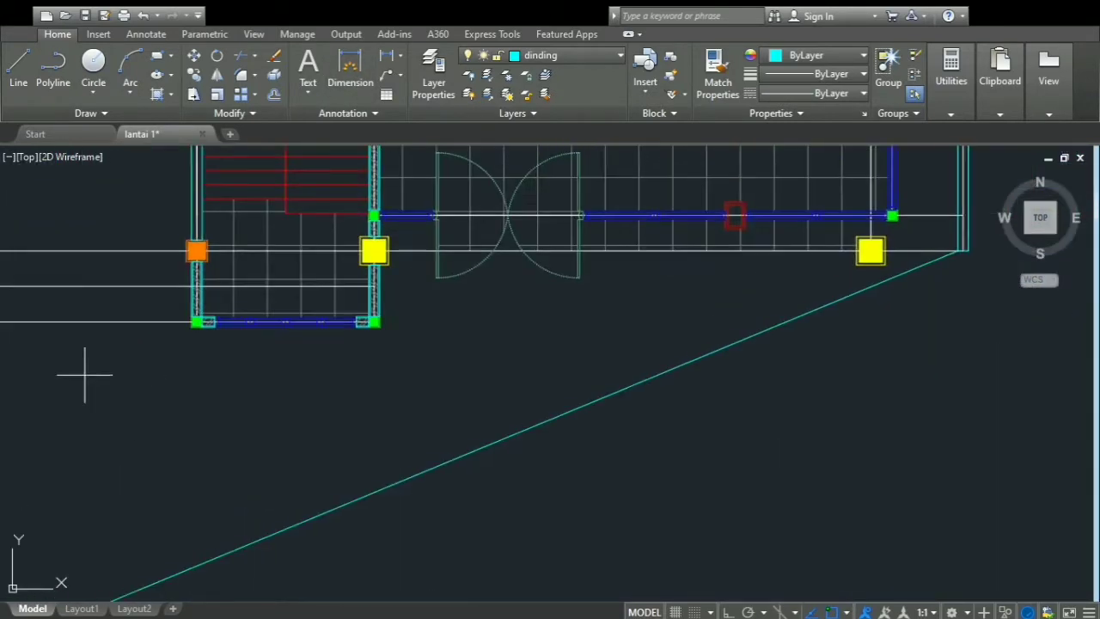
pyautogui.moveTo(83, 375); pyautogui.dragTo(395, 366, button='middle')
pyautogui.scroll(4, 203, 240)
pyautogui.click(204, 240)
pyautogui.scroll(2, 202, 258)
pyautogui.moveTo(193, 383); pyautogui.dragTo(395, 365, button='middle')
pyautogui.scroll(2, 412, 364)
pyautogui.scroll(-4, 411, 364)
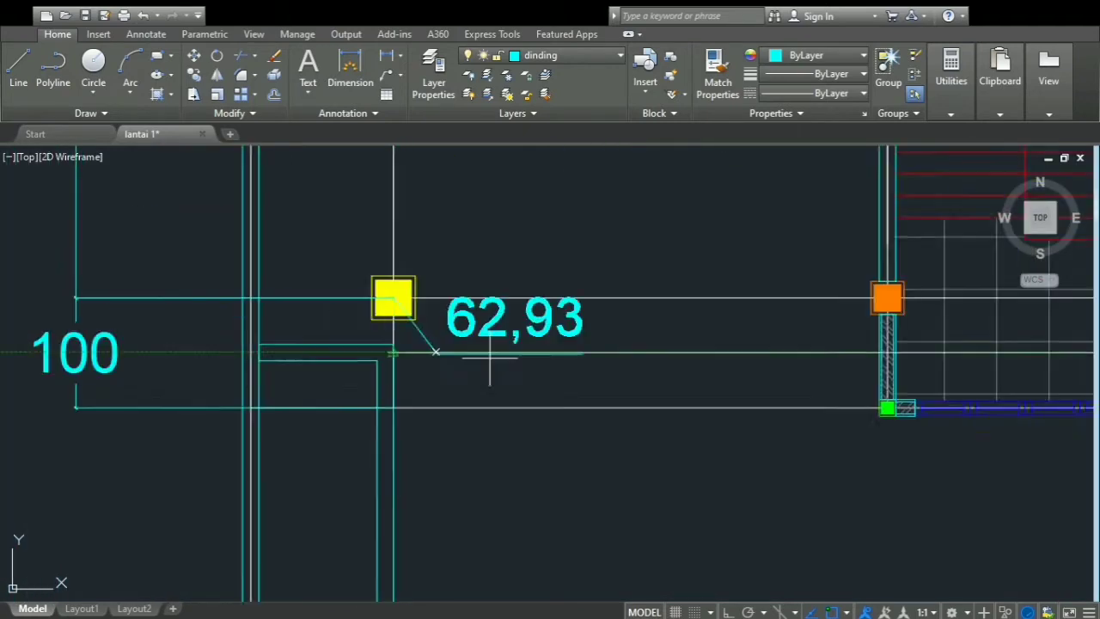
pyautogui.scroll(3, 247, 401)
pyautogui.scroll(-2, 268, 211)
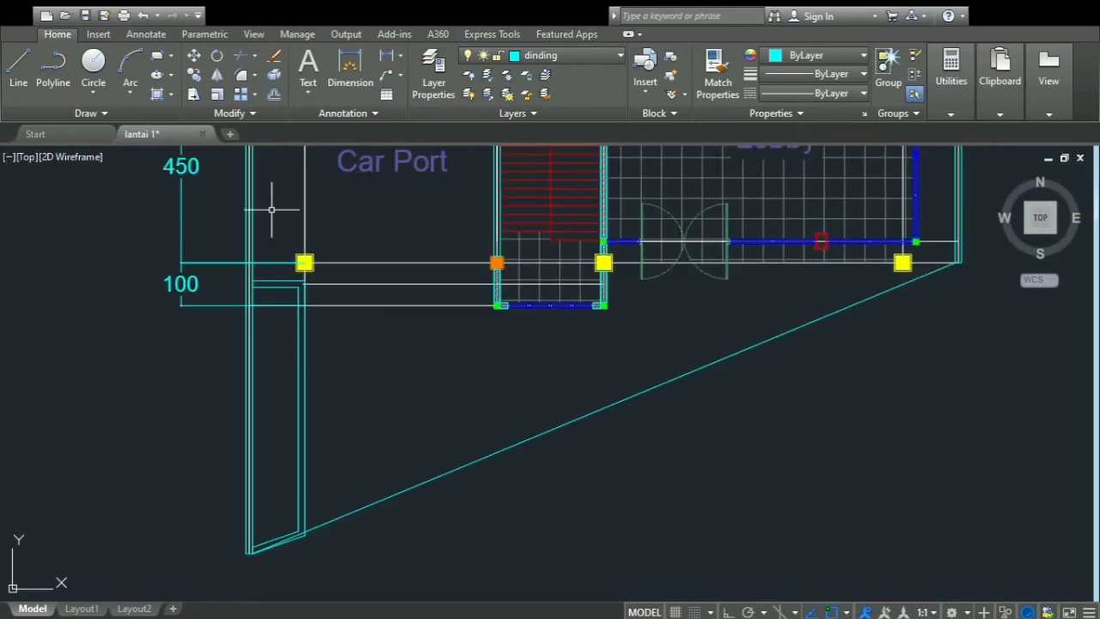
pyautogui.scroll(2, 258, 269)
pyautogui.scroll(3, 255, 526)
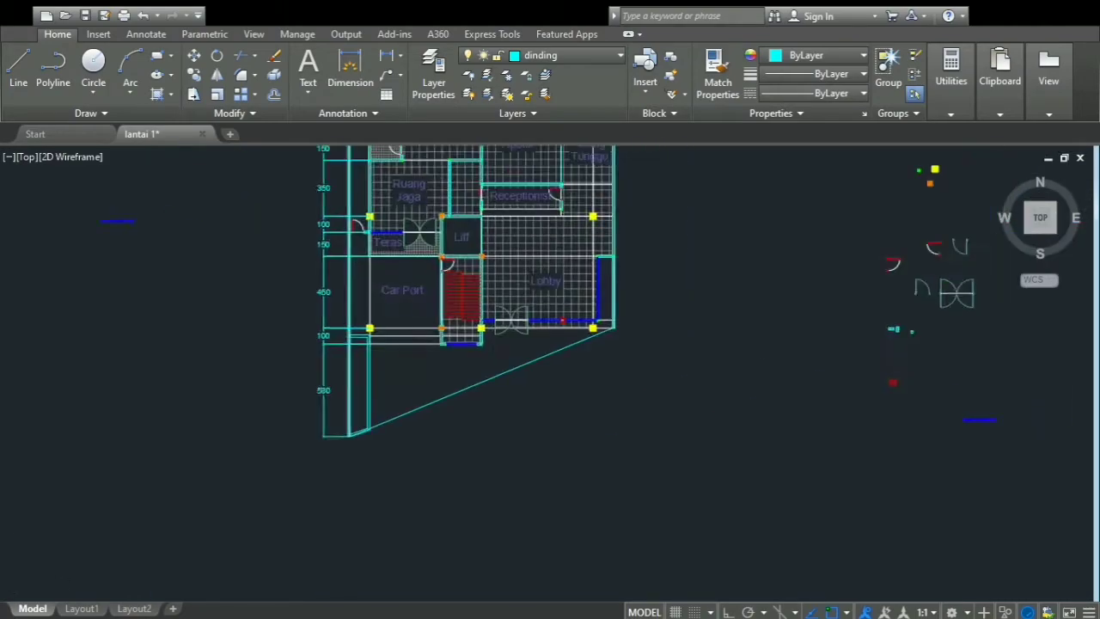
# - Dimension the first bay on the plan's right side, from the top axis corner to the axis above Ruang Tunggu
pyautogui.moveTo(679, 150); pyautogui.dragTo(533, 363, button='middle')
pyautogui.scroll(2, 618, 213)
pyautogui.scroll(7, 438, 301)
pyautogui.click(437, 299)
pyautogui.scroll(-4, 457, 364)
pyautogui.click(451, 422)
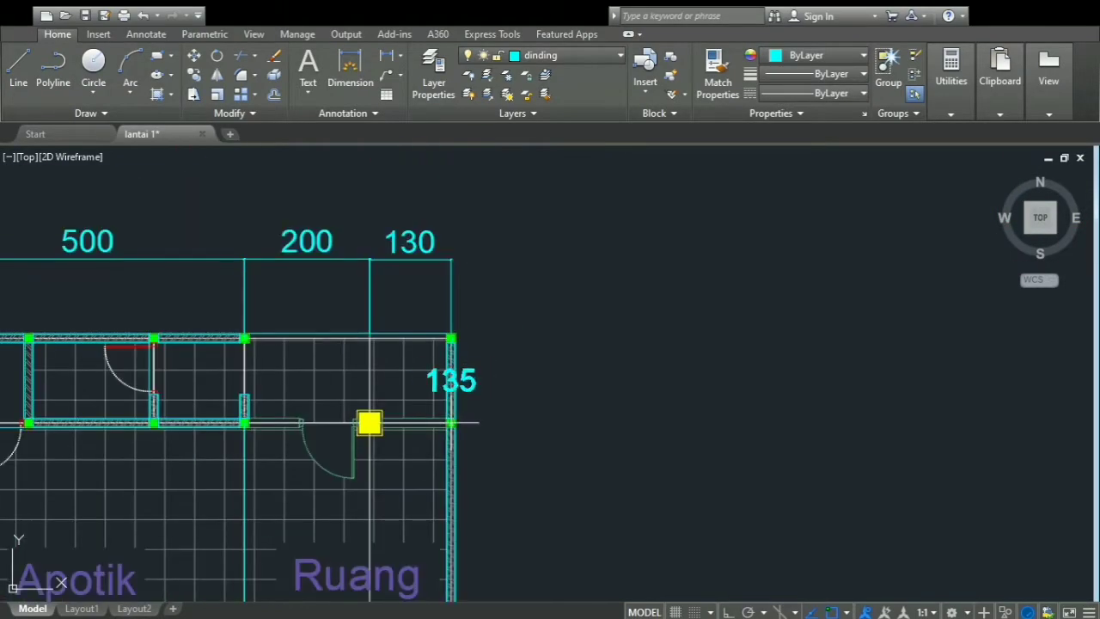
pyautogui.click(553, 418)
# - Dimension the Ruang Tunggu side from its upper axis to the Receptionist's upper wall axis in the right dimension chain
pyautogui.moveTo(451, 422); pyautogui.dragTo(439, 262, button='middle')
pyautogui.scroll(4, 439, 263)
pyautogui.click(439, 262)
pyautogui.scroll(-5, 439, 263)
pyautogui.click(452, 386)
pyautogui.scroll(5, 675, 282)
pyautogui.click(676, 283)
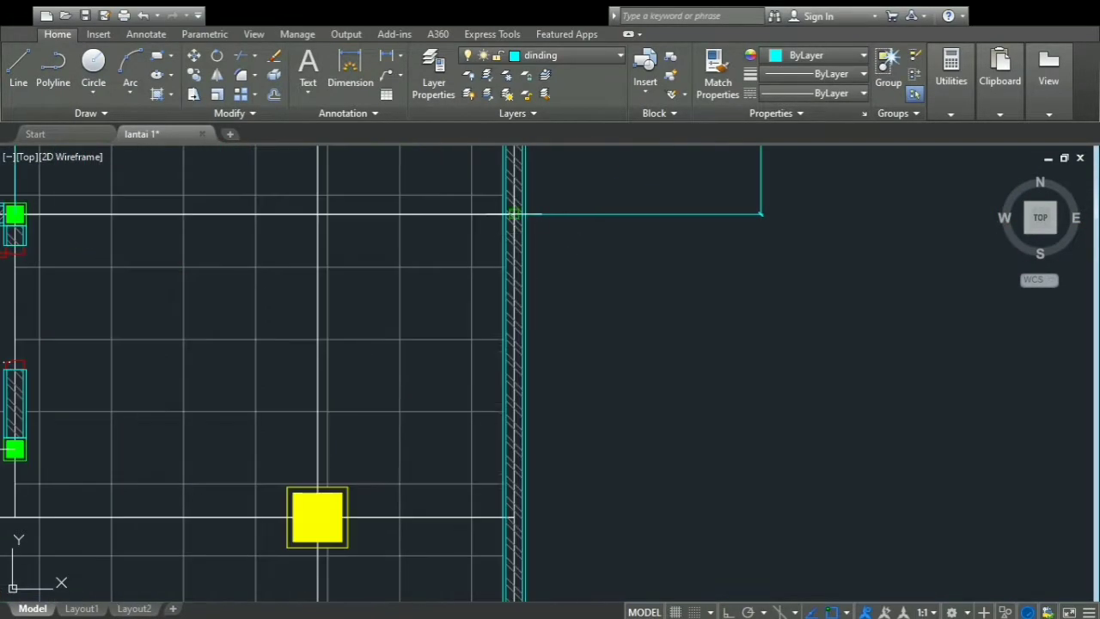
# - Dimension the right side from the Receptionist's upper axis to the column axis, and from there to the Lobby's corner wall
pyautogui.click(514, 213)
pyautogui.click(514, 516)
pyautogui.scroll(-3, 856, 212)
pyautogui.click(825, 211)
pyautogui.moveTo(692, 412); pyautogui.dragTo(429, 213, button='middle')
pyautogui.click(410, 197)
pyautogui.scroll(5, 425, 421)
pyautogui.click(386, 442)
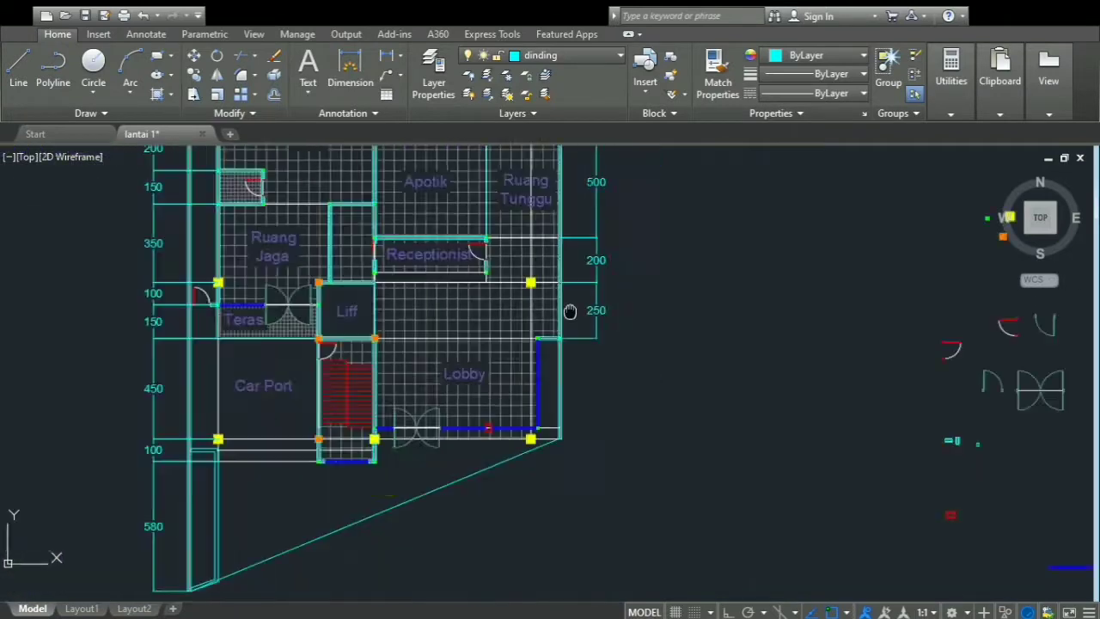
# - Dimension the Lobby's lower right side from the corner wall to the lower column axis, aligned with the right dimension chain
pyautogui.moveTo(570, 311); pyautogui.dragTo(525, 277, button='middle')
pyautogui.scroll(6, 514, 402)
pyautogui.scroll(-5, 586, 336)
pyautogui.scroll(6, 584, 195)
pyautogui.click(585, 194)
pyautogui.scroll(-5, 567, 258)
pyautogui.scroll(5, 584, 298)
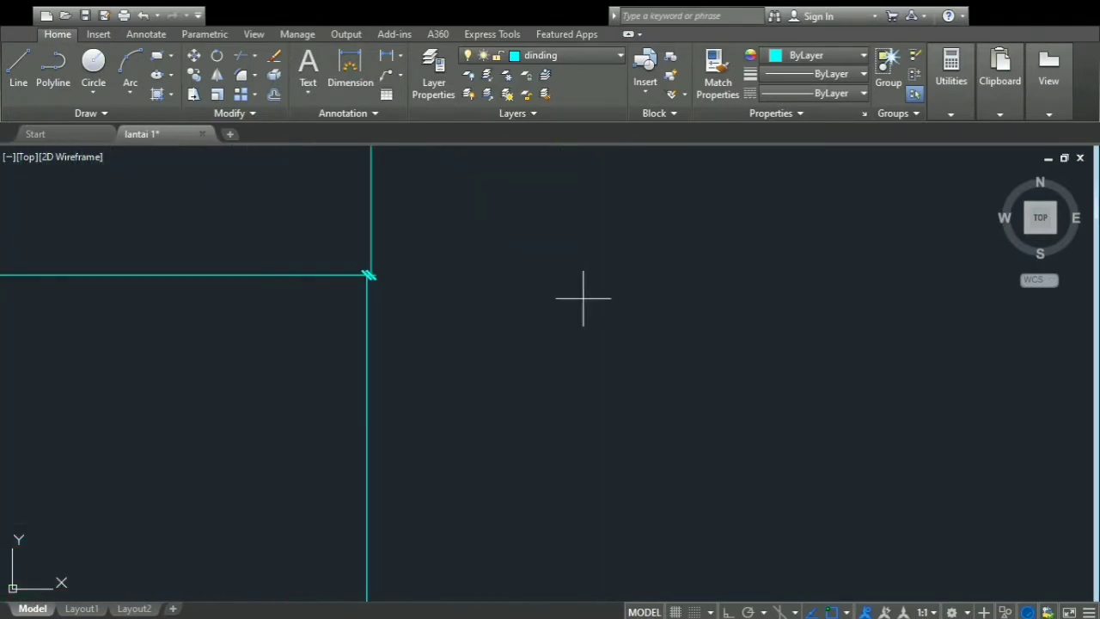
# - Dimension the width of the narrow side strip at the site's lower left corner, below the plan
pyautogui.scroll(-5, 455, 318)
pyautogui.moveTo(188, 326); pyautogui.dragTo(604, 378, button='middle')
pyautogui.scroll(2, 75, 316)
pyautogui.moveTo(76, 316); pyautogui.dragTo(301, 123, button='middle')
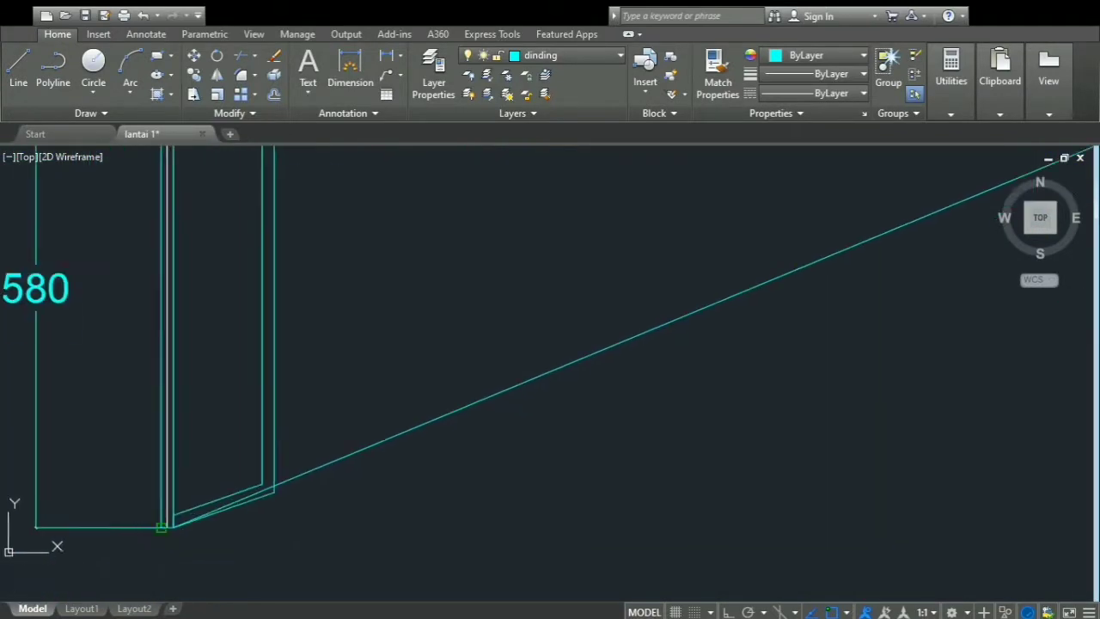
pyautogui.click(163, 527)
pyautogui.click(272, 491)
# - Dimension the Car Port width below the plan, aligned with the side strip's dimension
pyautogui.scroll(-2, 232, 438)
pyautogui.moveTo(238, 331); pyautogui.dragTo(432, 265, button='middle')
pyautogui.scroll(4, 565, 194)
pyautogui.click(565, 194)
pyautogui.scroll(-4, 564, 194)
pyautogui.click(147, 227)
pyautogui.click(147, 429)
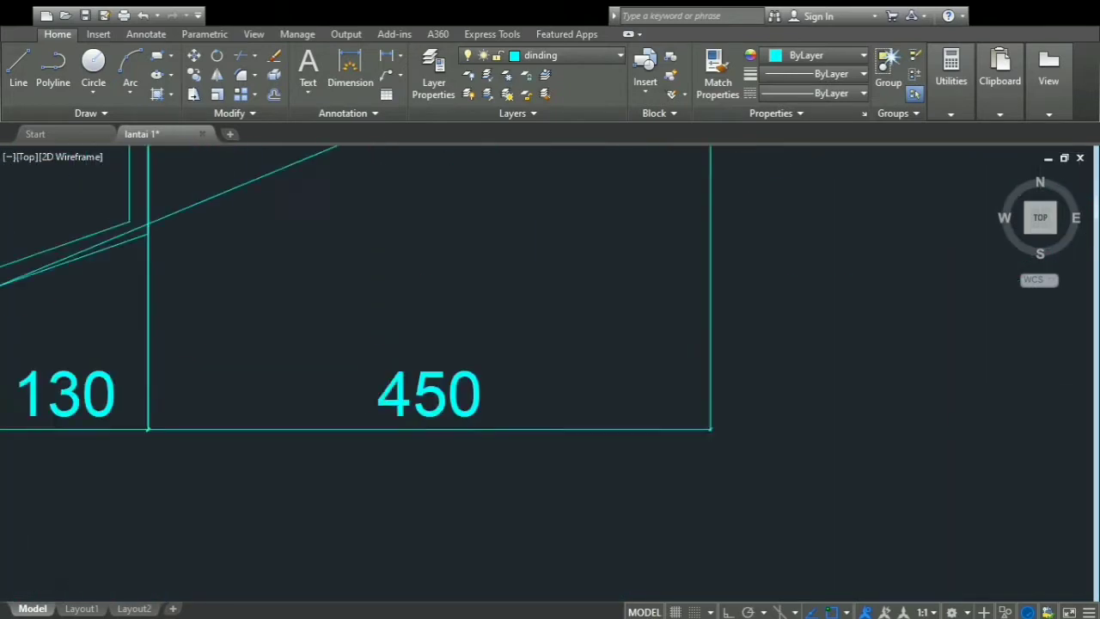
# - Dimension the staircase width between its two lower corner columns in the chain below the plan
pyautogui.click(215, 263)
pyautogui.scroll(4, 407, 260)
pyautogui.scroll(-6, 407, 260)
pyautogui.scroll(5, 365, 481)
pyautogui.click(246, 467)
pyautogui.scroll(-6, 245, 468)
pyautogui.scroll(4, 301, 279)
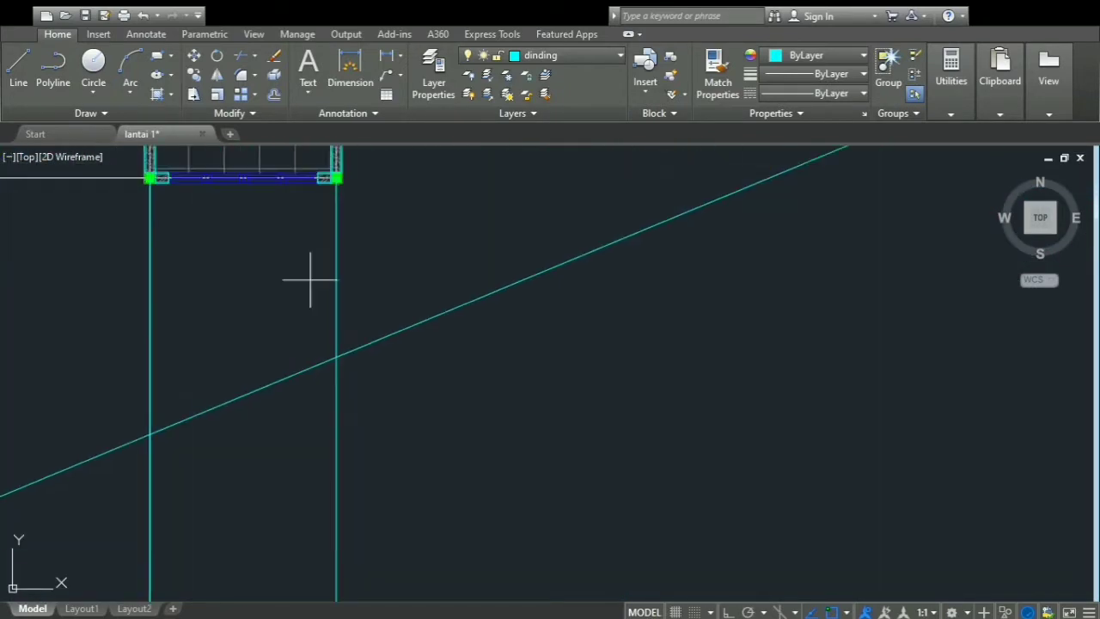
# - Dimension the Lobby width from the stair wall axis to the right yellow column in the chain below the plan
pyautogui.moveTo(332, 172); pyautogui.dragTo(126, 343, button='middle')
pyautogui.click(125, 228)
pyautogui.scroll(-4, 517, 231)
pyautogui.click(680, 232)
pyautogui.scroll(-6, 706, 405)
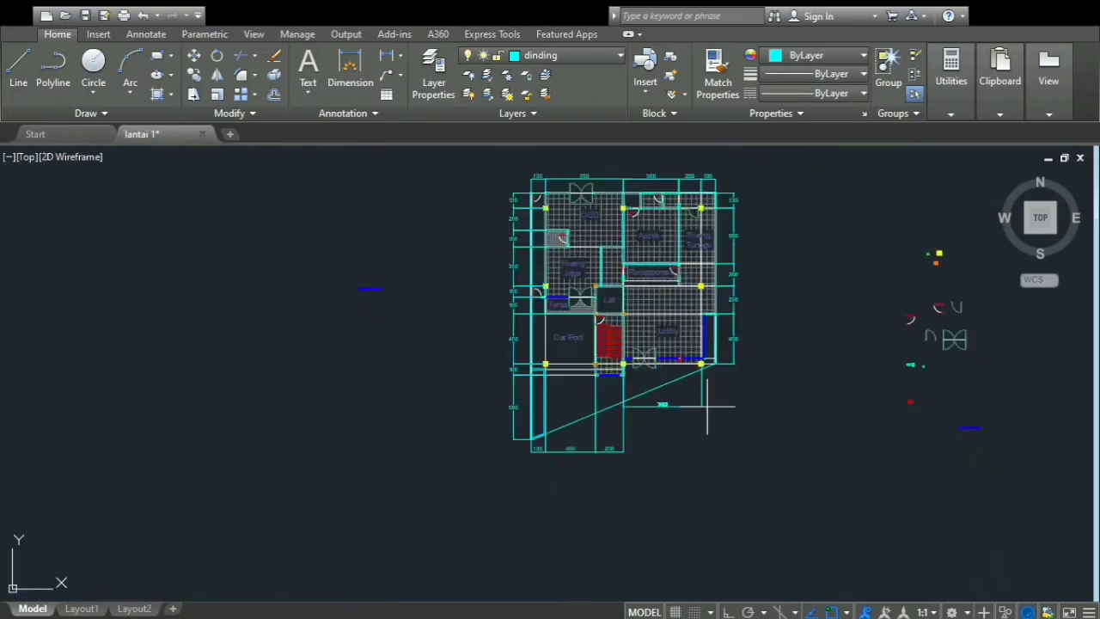
pyautogui.scroll(9, 627, 451)
pyautogui.click(574, 456)
# - Dimension the outer strip between the Lobby's right column and the site boundary, completing the chain below the plan
pyautogui.moveTo(729, 310); pyautogui.dragTo(618, 362, button='middle')
pyautogui.scroll(-5, 618, 361)
pyautogui.click(506, 373)
pyautogui.click(596, 373)
pyautogui.scroll(6, 501, 266)
pyautogui.click(501, 265)
pyautogui.scroll(-8, 515, 343)
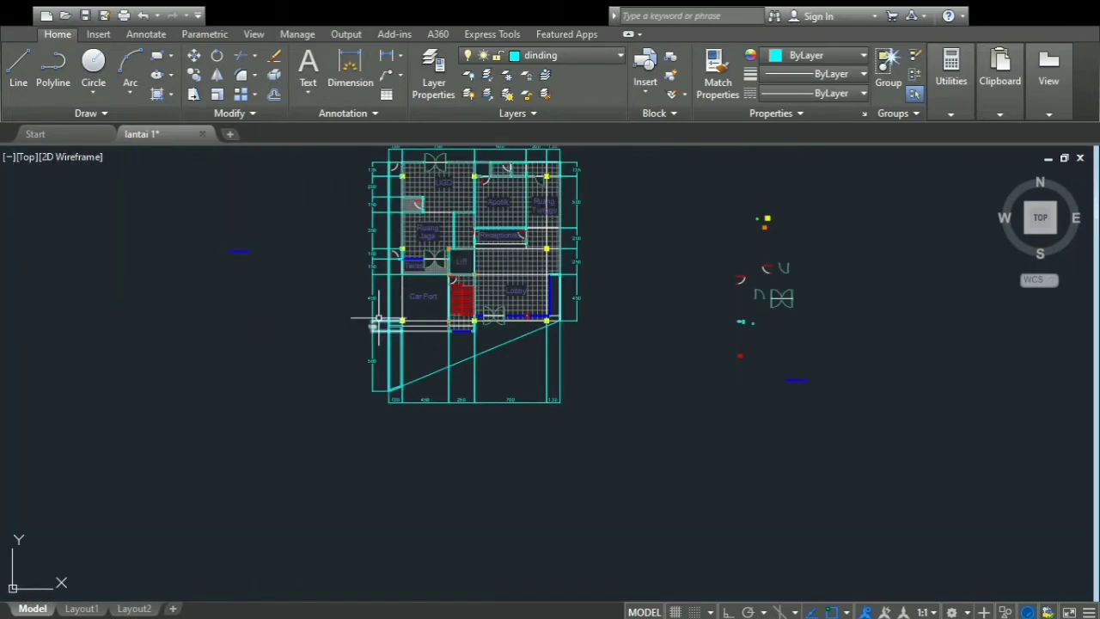
pyautogui.scroll(5, 374, 266)
pyautogui.moveTo(348, 159); pyautogui.dragTo(376, 426, button='middle')
pyautogui.scroll(4, 401, 392)
pyautogui.moveTo(395, 559); pyautogui.dragTo(305, 181, button='middle')
pyautogui.scroll(-4, 344, 257)
pyautogui.scroll(6, 575, 370)
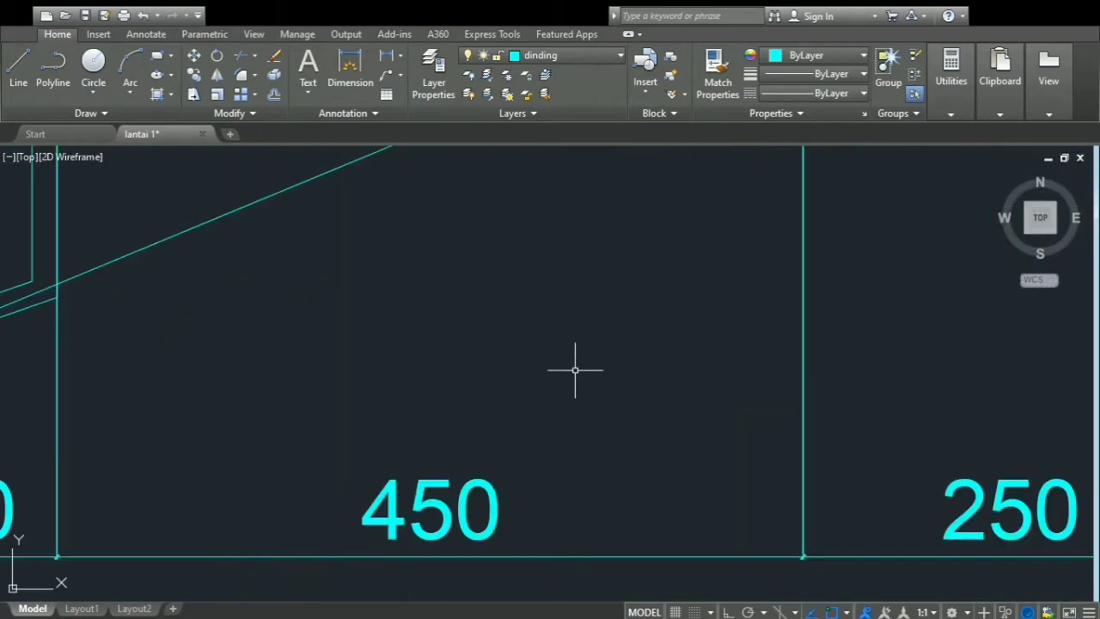
# - Align the outer strip's dimension line with the neighbouring dimension so the chain runs on one straight line
pyautogui.moveTo(239, 462); pyautogui.dragTo(499, 307, button='middle')
pyautogui.scroll(2, 499, 308)
pyautogui.scroll(6, 189, 447)
pyautogui.click(471, 493)
pyautogui.click(368, 492)
pyautogui.click(368, 502)
pyautogui.scroll(-6, 368, 502)
pyautogui.scroll(5, 1043, 420)
pyautogui.click(292, 506)
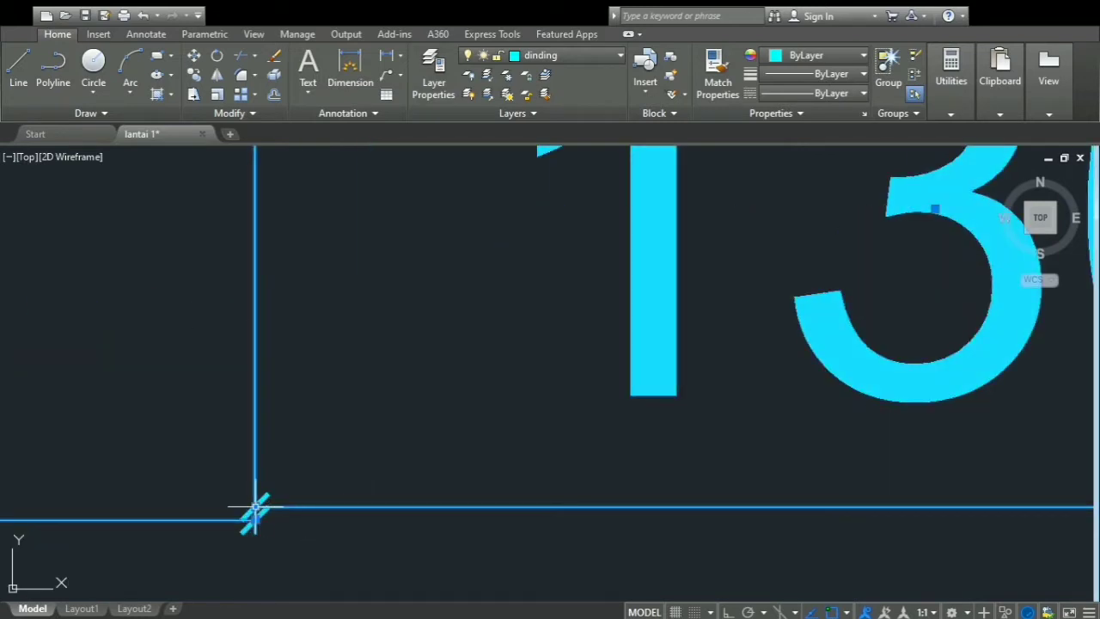
pyautogui.scroll(-6, 255, 516)
pyautogui.press('Escape')
# - Align the dimension lines of the vertical chain along the plan's right side
pyautogui.scroll(-5, 657, 240)
pyautogui.scroll(3, 418, 344)
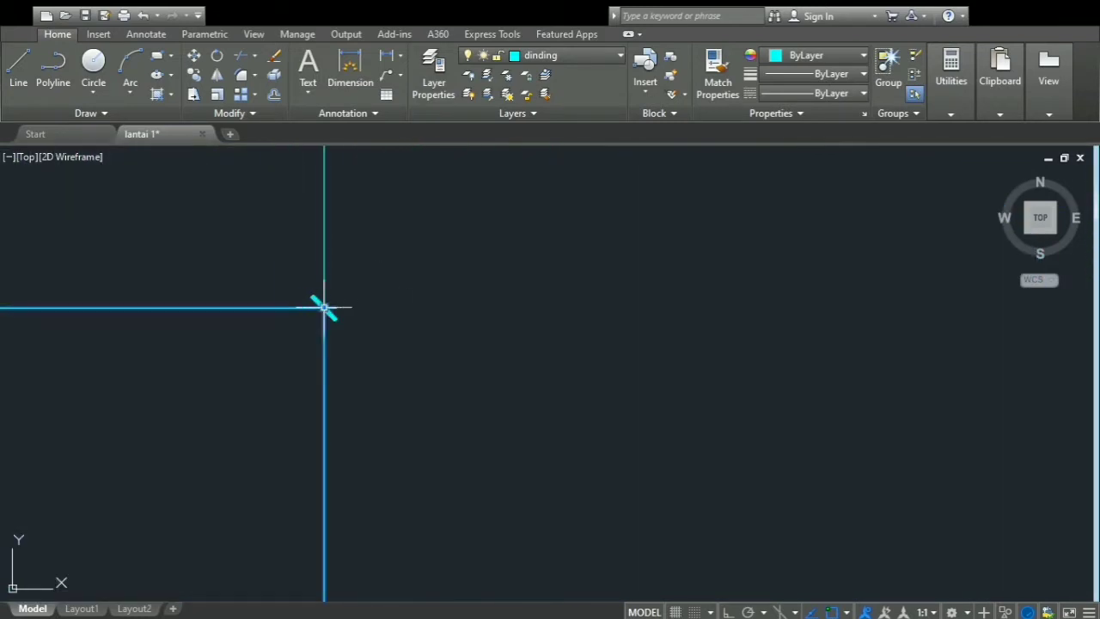
pyautogui.press('Escape')
pyautogui.scroll(-4, 473, 416)
pyautogui.scroll(3, 464, 384)
pyautogui.scroll(-4, 482, 380)
pyautogui.scroll(5, 514, 375)
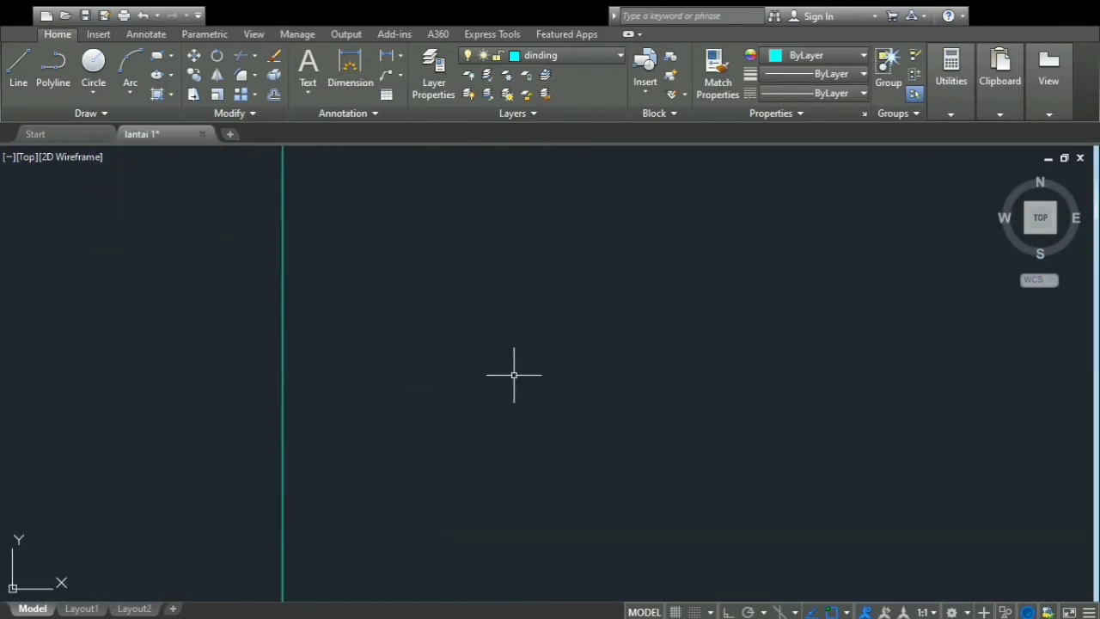
pyautogui.click(369, 396)
pyautogui.scroll(-5, 370, 396)
pyautogui.scroll(4, 486, 289)
pyautogui.scroll(-4, 486, 290)
pyautogui.scroll(5, 400, 504)
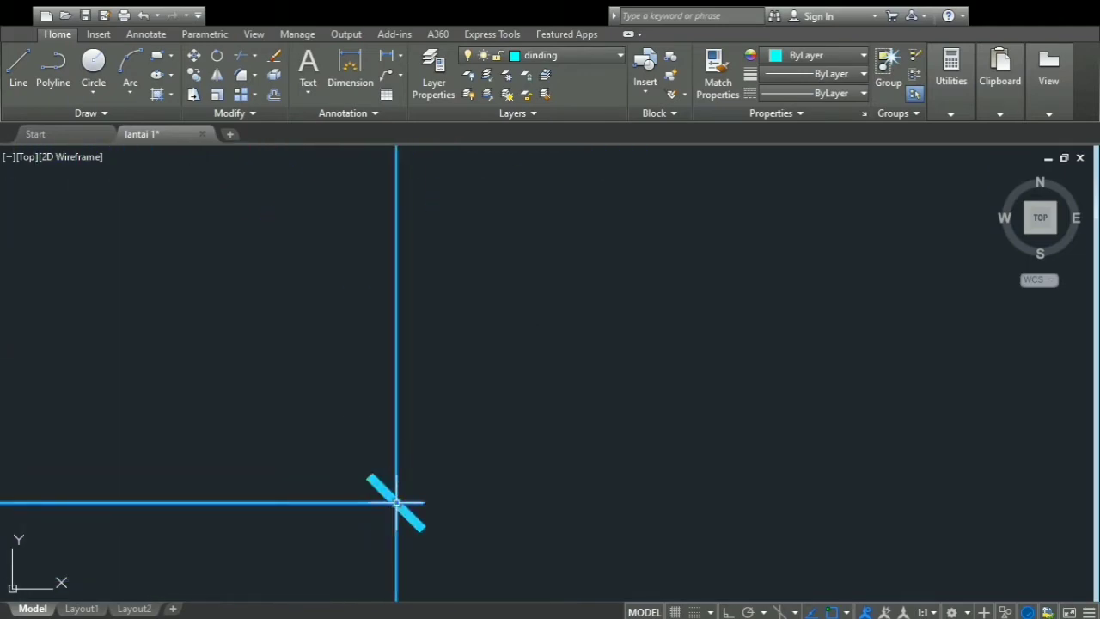
pyautogui.press('Escape')
# - Dimension the plan's overall width across its upper edge, starting from the upper-left corner
pyautogui.scroll(-8, 400, 504)
pyautogui.scroll(2, 324, 212)
pyautogui.scroll(4, 212, 240)
pyautogui.scroll(-6, 516, 306)
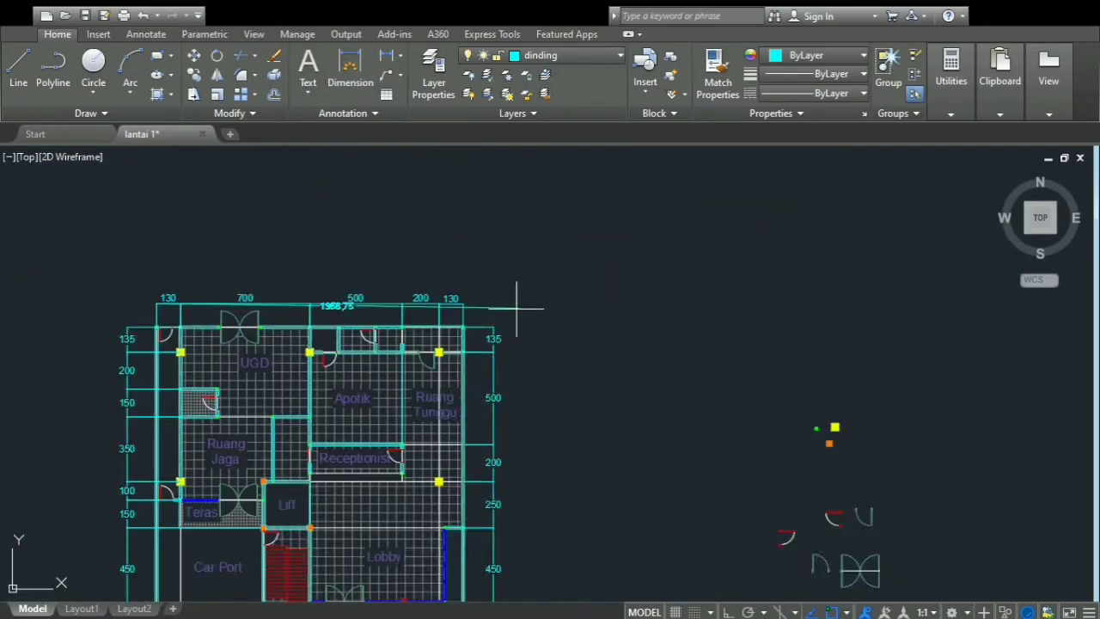
pyautogui.scroll(6, 516, 209)
pyautogui.scroll(-7, 125, 255)
pyautogui.scroll(6, 214, 348)
pyautogui.scroll(-4, 270, 364)
# - Try to dimension the plan's overall height beside the left-side dimension chain
pyautogui.scroll(12, 277, 476)
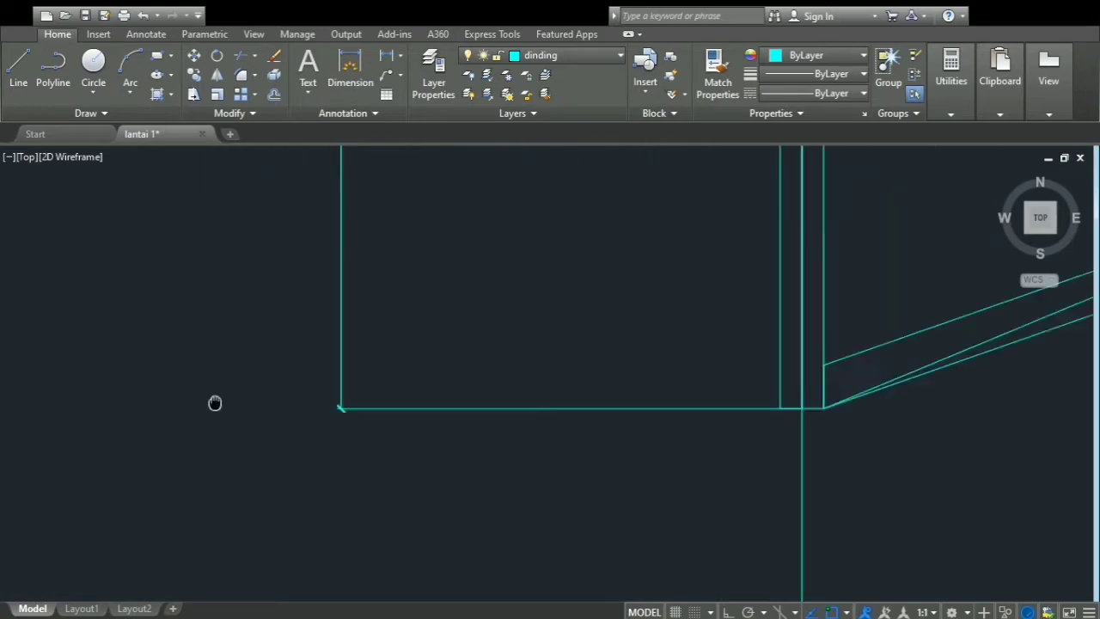
pyautogui.scroll(-14, 265, 445)
pyautogui.scroll(6, 268, 417)
pyautogui.scroll(-6, 267, 418)
pyautogui.scroll(6, 301, 284)
pyautogui.moveTo(205, 289); pyautogui.dragTo(249, 248, button='middle')
pyautogui.scroll(-7, 274, 388)
pyautogui.moveTo(219, 432); pyautogui.dragTo(278, 230, button='middle')
pyautogui.scroll(12, 262, 319)
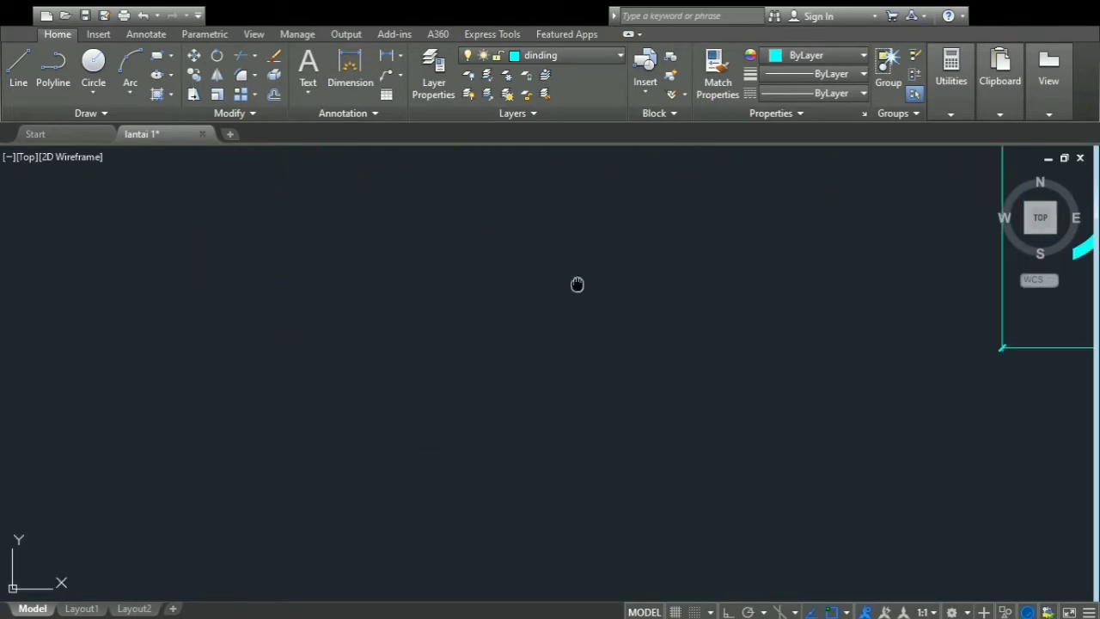
pyautogui.scroll(-12, 526, 328)
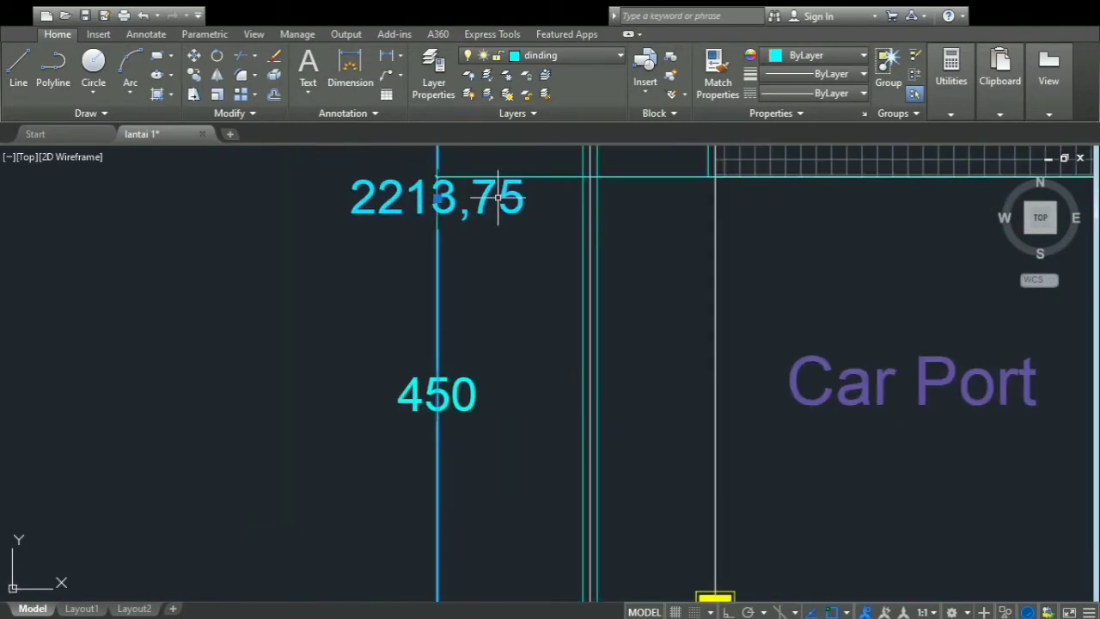
# - Dimension the plan's overall height from the upper-left corner to the lower end, outside the left-side chain
pyautogui.click(386, 55)
pyautogui.scroll(12, 439, 264)
pyautogui.click(481, 404)
pyautogui.scroll(-12, 481, 404)
pyautogui.moveTo(464, 524); pyautogui.dragTo(447, 258, button='middle')
pyautogui.scroll(10, 453, 171)
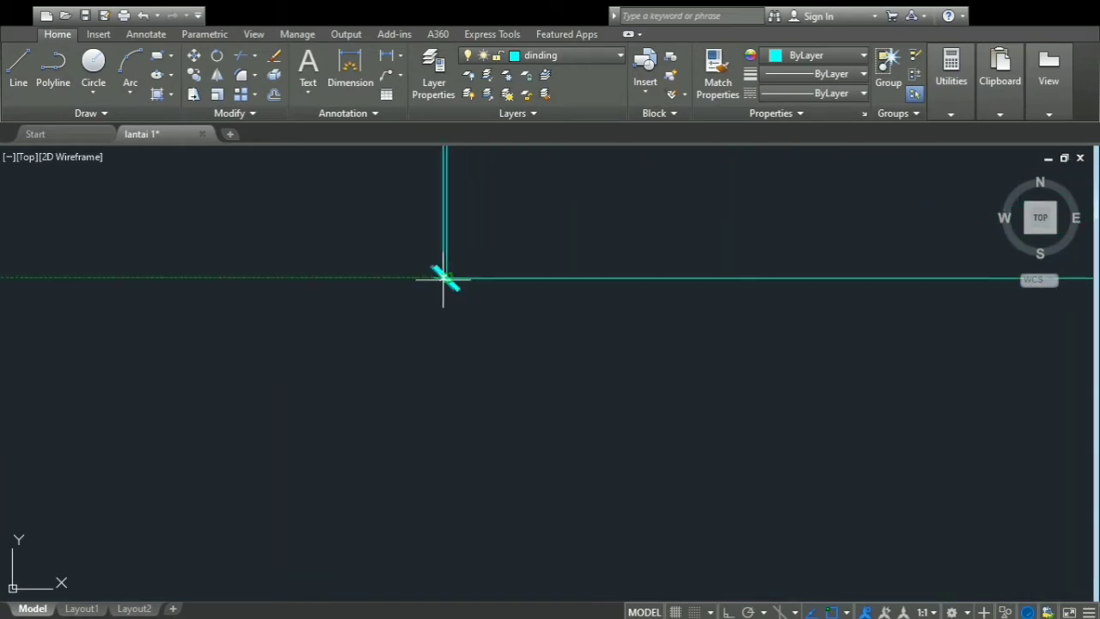
pyautogui.click(442, 278)
pyautogui.scroll(-8, 443, 278)
pyautogui.scroll(-10, 231, 258)
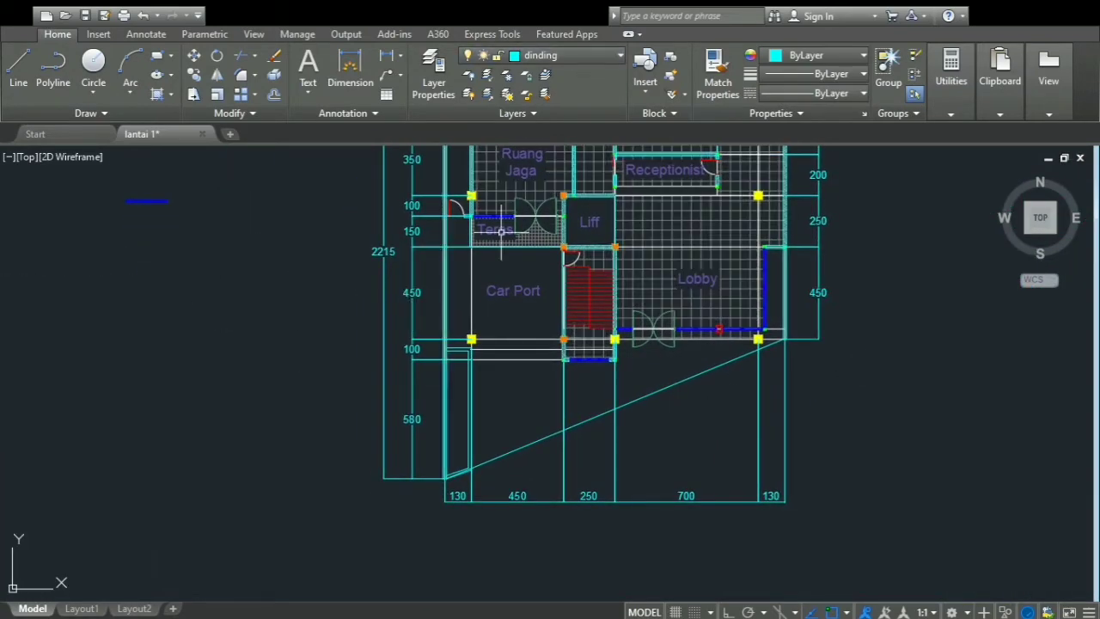
# - Select the dimensions around the plan and assign them to another layer
pyautogui.scroll(2, 851, 272)
pyautogui.scroll(-2, 904, 249)
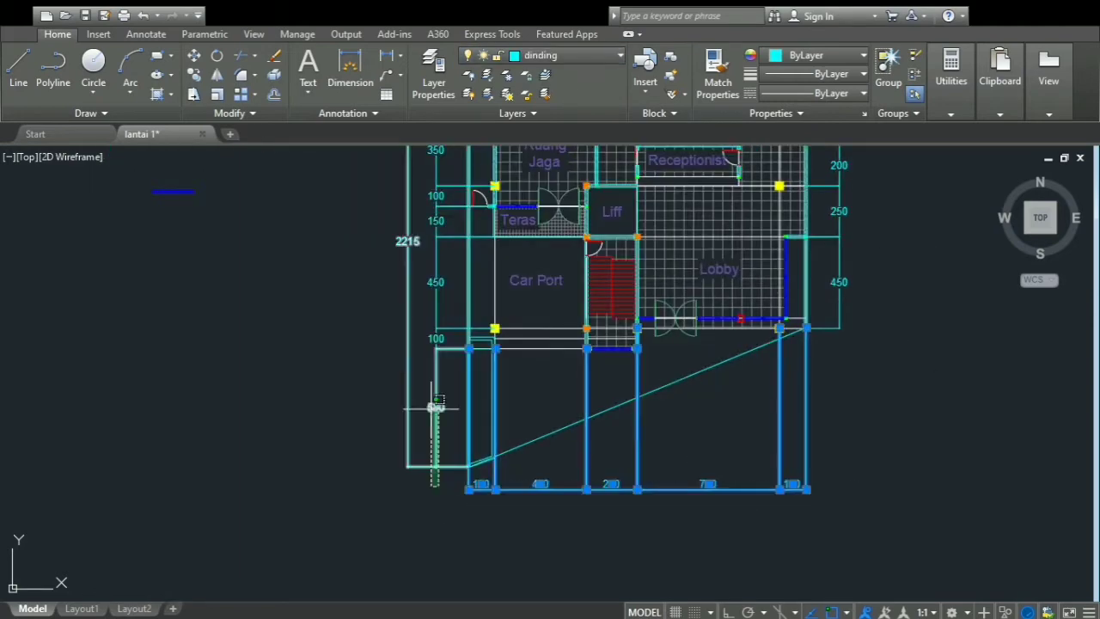
pyautogui.moveTo(434, 172); pyautogui.dragTo(447, 401, button='middle')
pyautogui.click(891, 221)
pyautogui.click(479, 195)
pyautogui.moveTo(774, 344); pyautogui.dragTo(603, 290, button='middle')
pyautogui.click(665, 169)
pyautogui.click(555, 55)
pyautogui.click(535, 83)
pyautogui.press('Escape')
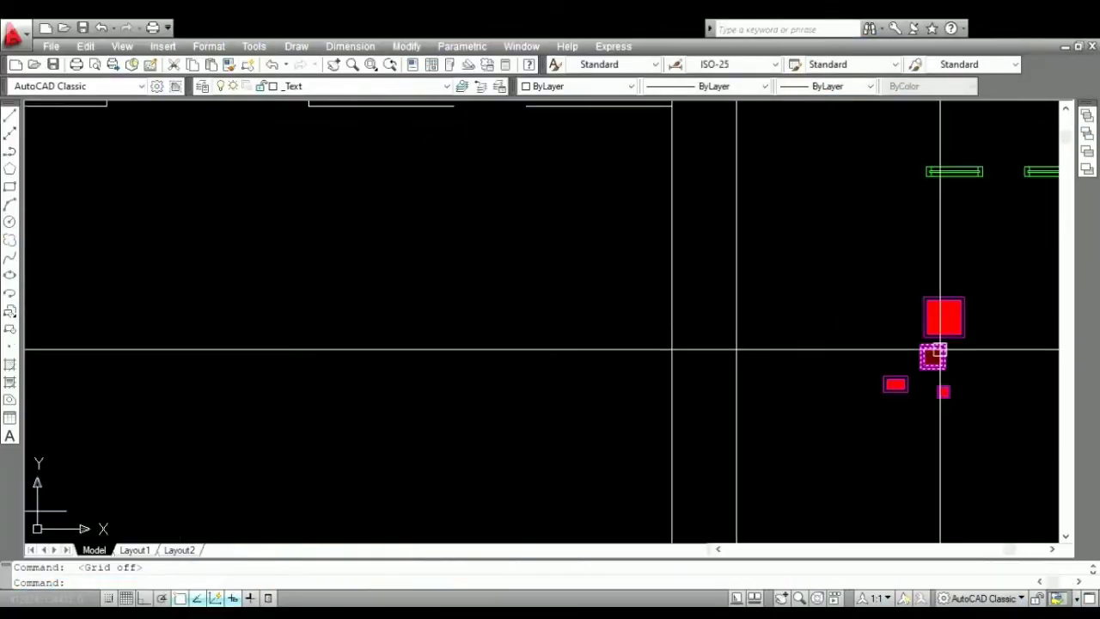
# - In the second drawing, copy the small square column to the upper partition and the four corners of the adjoining closet
pyautogui.scroll(4, 919, 350)
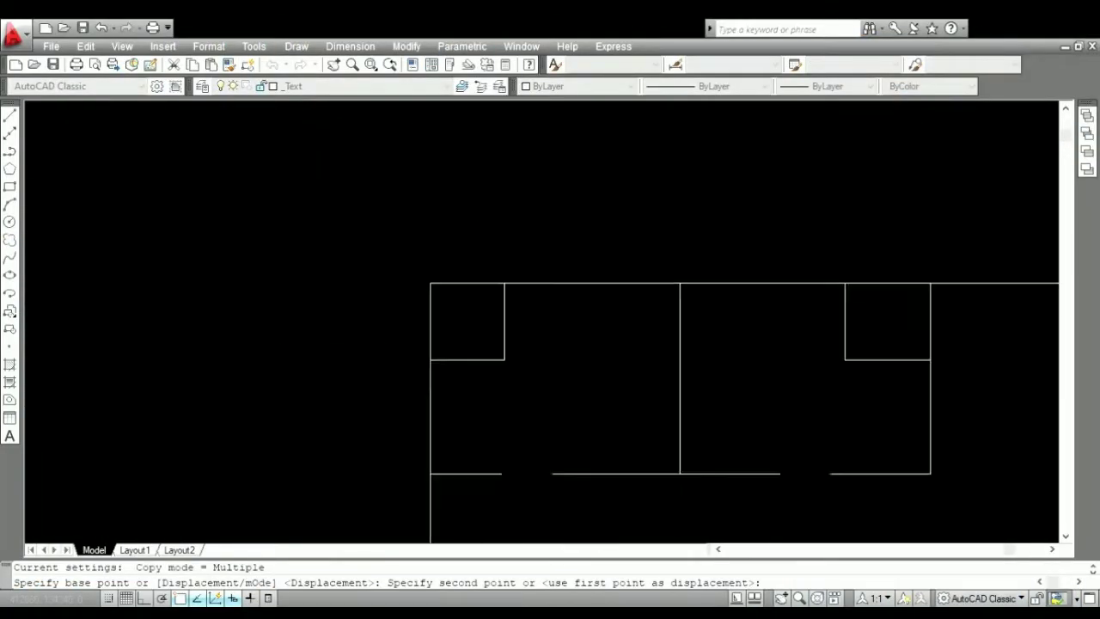
pyautogui.click(405, 418)
pyautogui.scroll(-2, 646, 220)
pyautogui.click(647, 221)
pyautogui.click(647, 330)
pyautogui.click(767, 330)
pyautogui.click(767, 221)
pyautogui.moveTo(846, 336); pyautogui.dragTo(635, 298, button='middle')
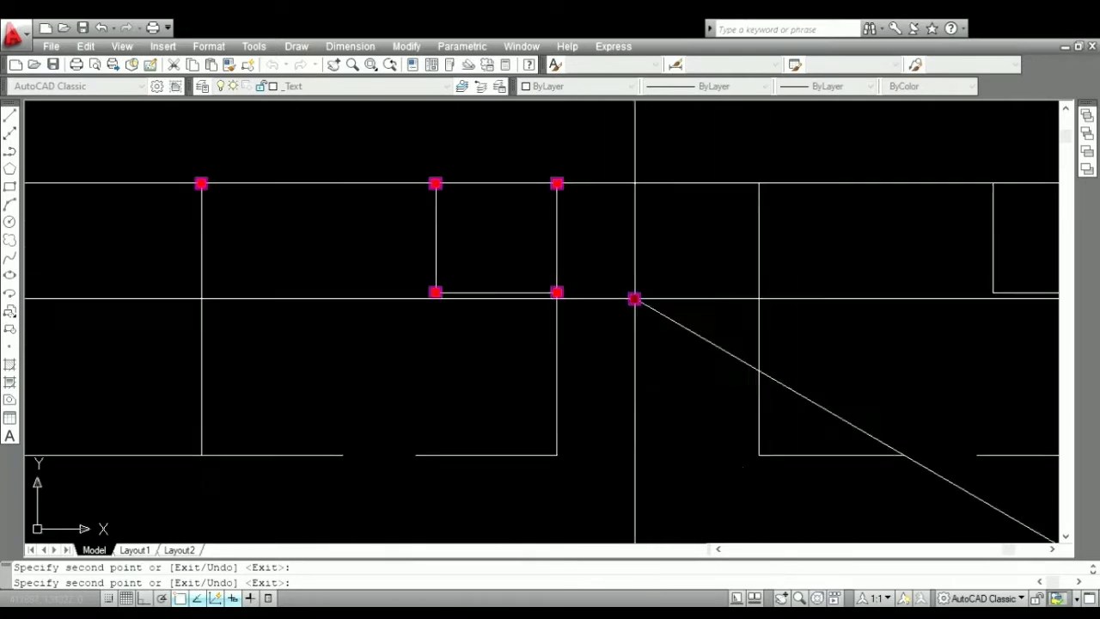
# - Copy the column to the next rooms' junctions on the upper wall and their lower corners, undoing one misplaced copy
pyautogui.moveTo(756, 378); pyautogui.dragTo(546, 384, button='middle')
pyautogui.click(548, 189)
pyautogui.click(783, 187)
pyautogui.moveTo(661, 361); pyautogui.dragTo(691, 281, button='middle')
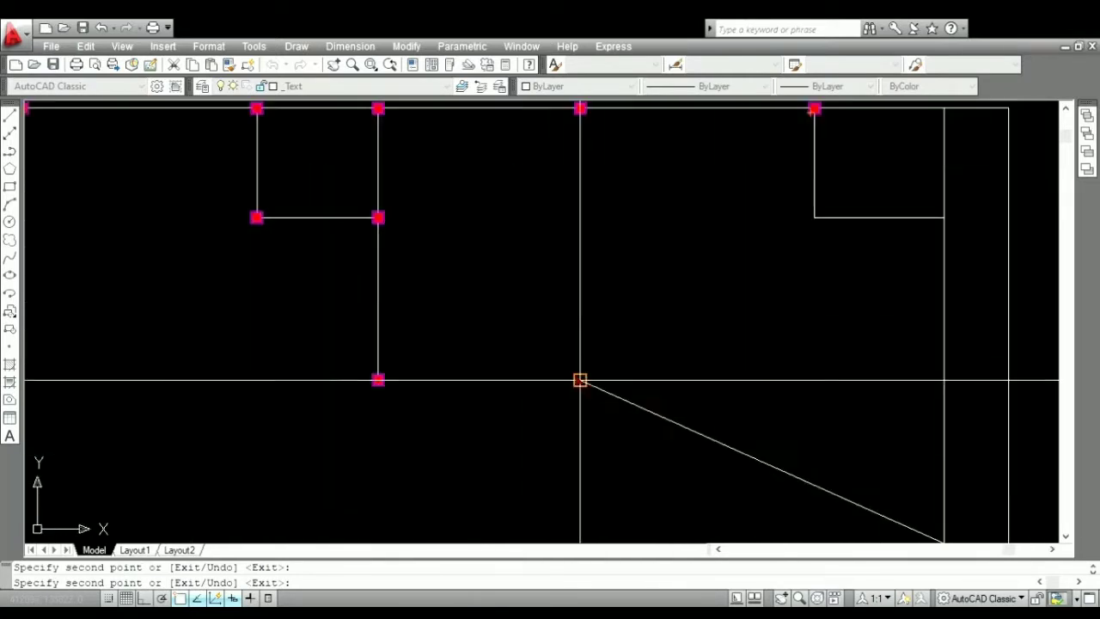
pyautogui.click(579, 378)
pyautogui.scroll(-3, 960, 310)
pyautogui.click(493, 344)
pyautogui.hotkey('ctrl', 'z')
pyautogui.click(367, 343)
# - Copy the column to the wall junctions along the plan's left outer wall and end the copying
pyautogui.scroll(1, 367, 343)
pyautogui.moveTo(402, 394); pyautogui.dragTo(442, 270, button='middle')
pyautogui.scroll(6, 421, 515)
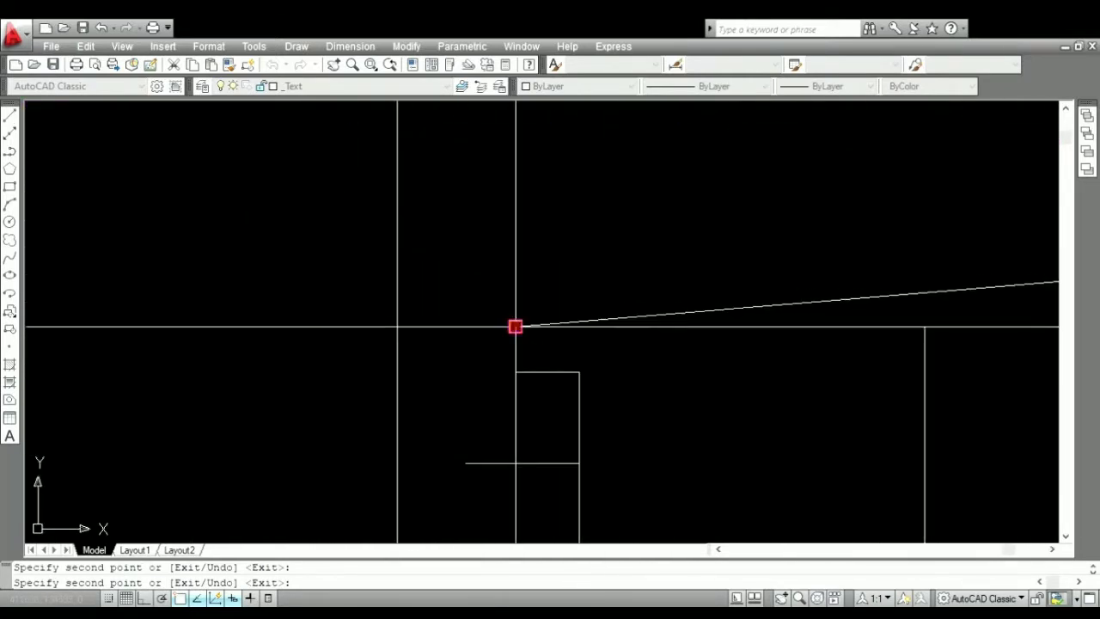
pyautogui.click(398, 326)
pyautogui.scroll(-8, 428, 292)
pyautogui.scroll(3, 441, 438)
pyautogui.scroll(2, 437, 341)
pyautogui.click(394, 315)
pyautogui.moveTo(403, 354); pyautogui.dragTo(440, 325, button='middle')
pyautogui.click(431, 431)
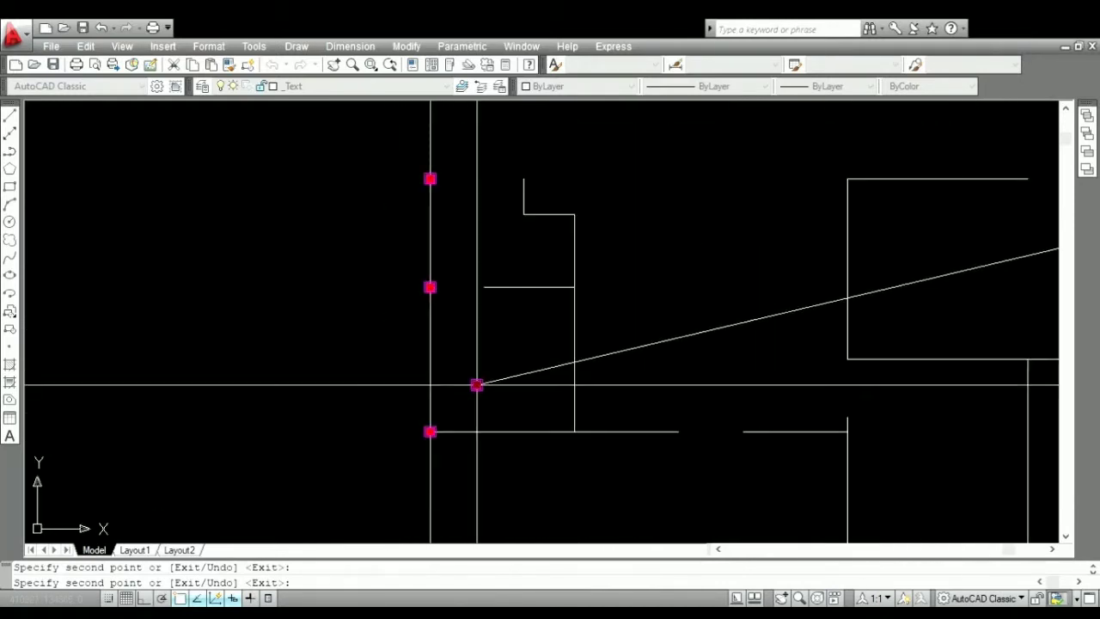
pyautogui.scroll(-2, 528, 287)
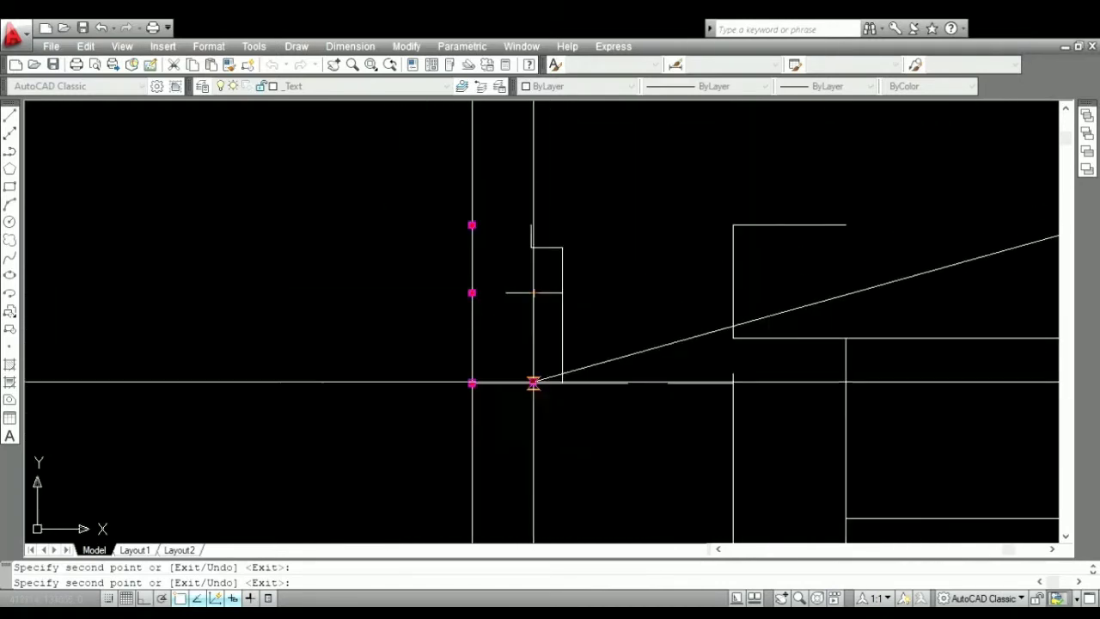
pyautogui.press('Escape')
pyautogui.write('l')
pyautogui.press('Return')
pyautogui.scroll(3, 494, 251)
pyautogui.click(458, 198)
pyautogui.scroll(-3, 421, 182)
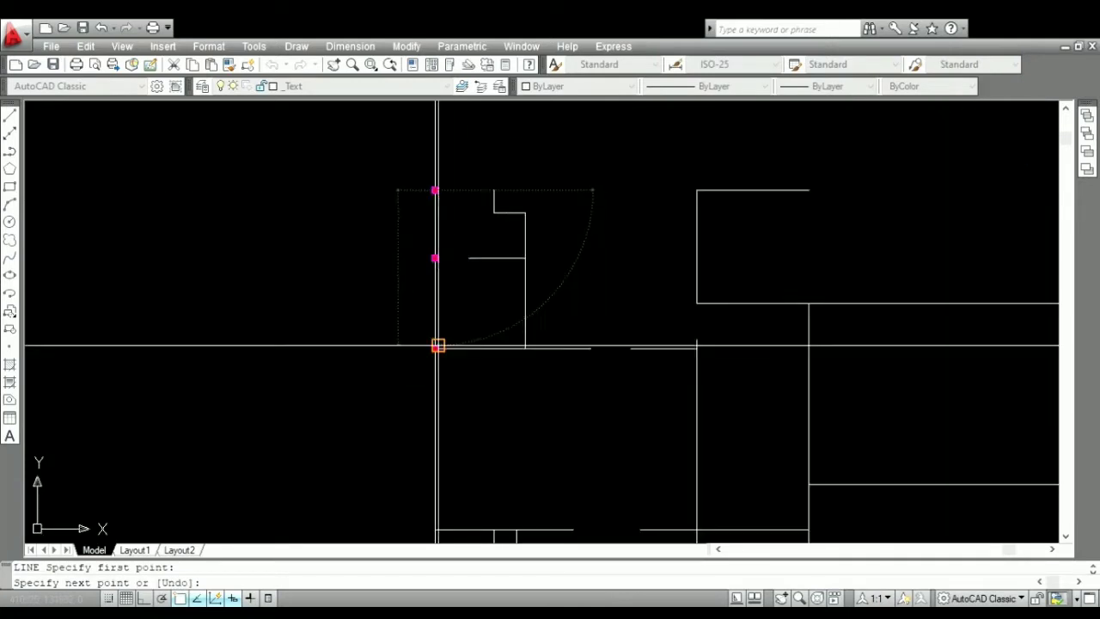
pyautogui.press('Escape')
pyautogui.scroll(2, 520, 214)
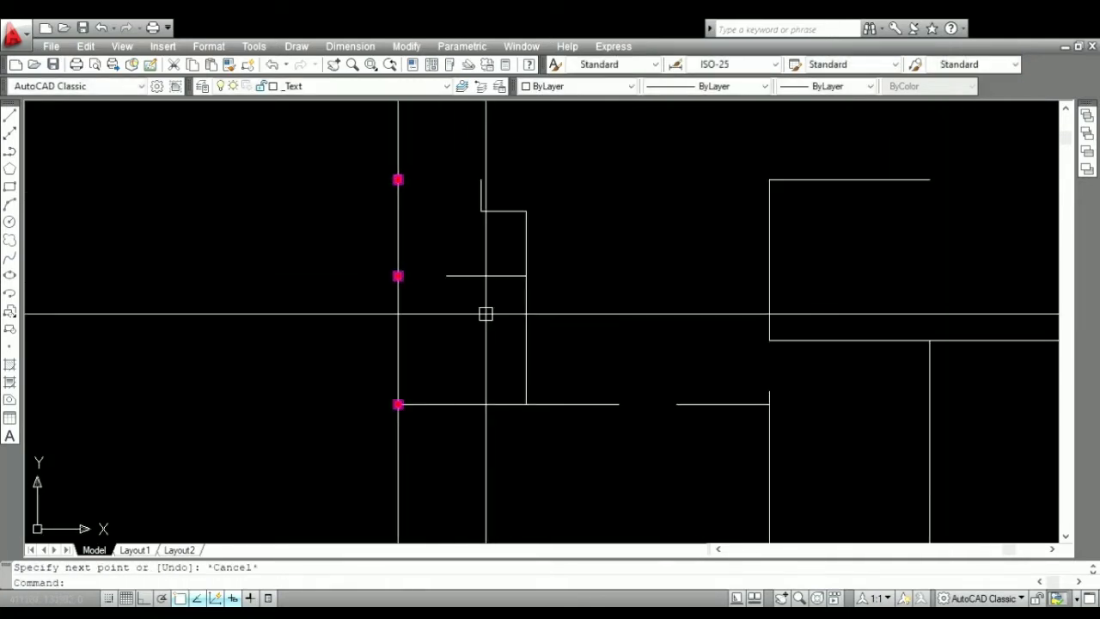
pyautogui.press('Escape')
# - Reposition the small room's horizontal and vertical partitions beside the left wall and trim the overhanging wall ends
pyautogui.click(486, 275)
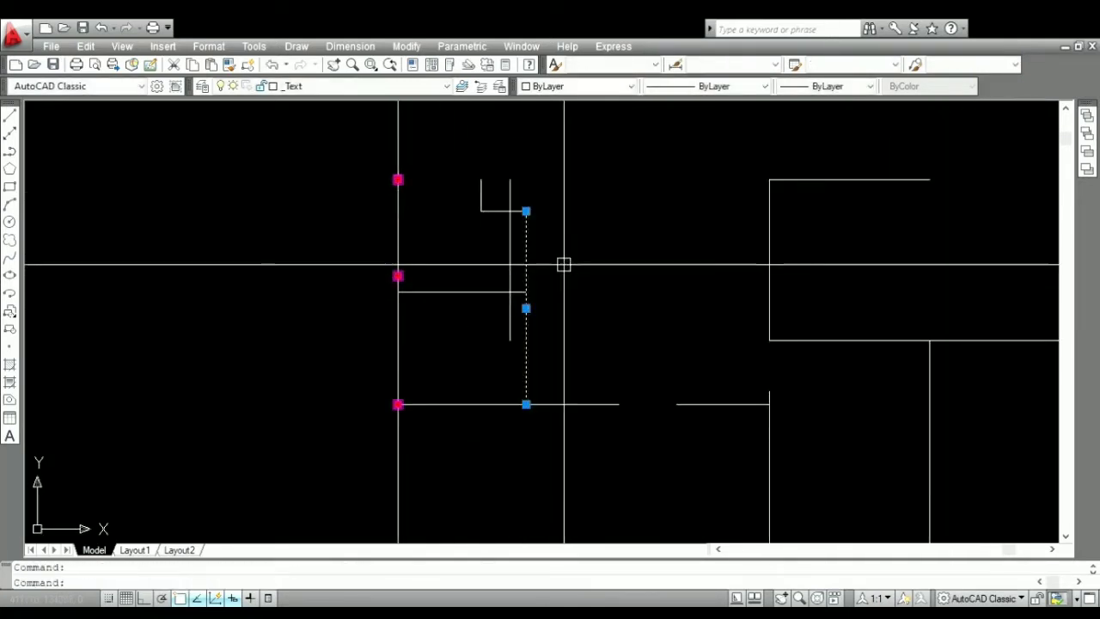
pyautogui.write('tr')
pyautogui.press('Return')
pyautogui.press('Return')
pyautogui.click(519, 292)
pyautogui.click(519, 211)
pyautogui.press('Escape')
# - Move the middle column on the left wall to the end of the small room's horizontal partition
pyautogui.scroll(4, 522, 216)
pyautogui.scroll(6, 258, 369)
pyautogui.click(297, 279)
pyautogui.write('m')
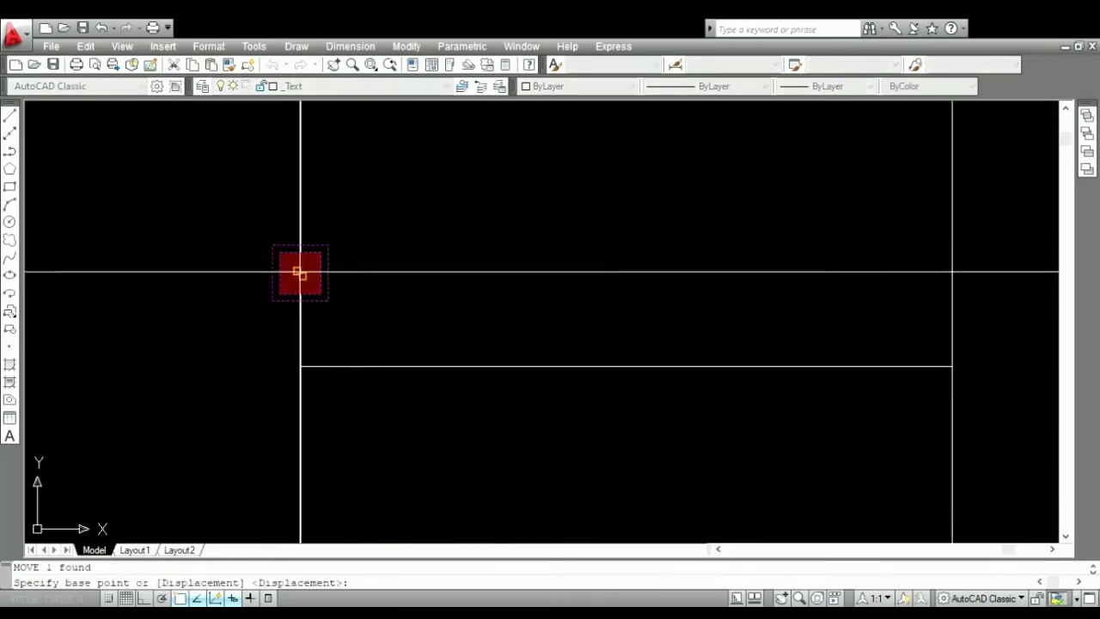
pyautogui.click(300, 272)
pyautogui.click(300, 366)
# - Turn Ortho on and stretch the wall segment beside the door opening to the small room's vertical partition
pyautogui.scroll(-12, 376, 320)
pyautogui.scroll(4, 472, 372)
pyautogui.click(593, 401)
pyautogui.click(573, 401)
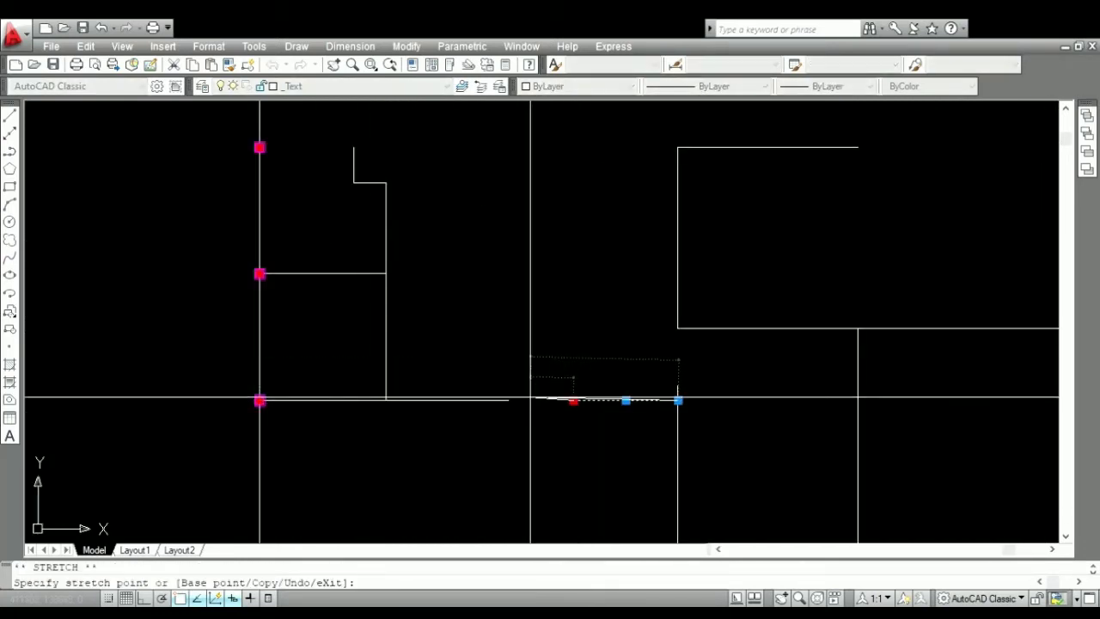
pyautogui.press('F8')
pyautogui.scroll(2, 557, 408)
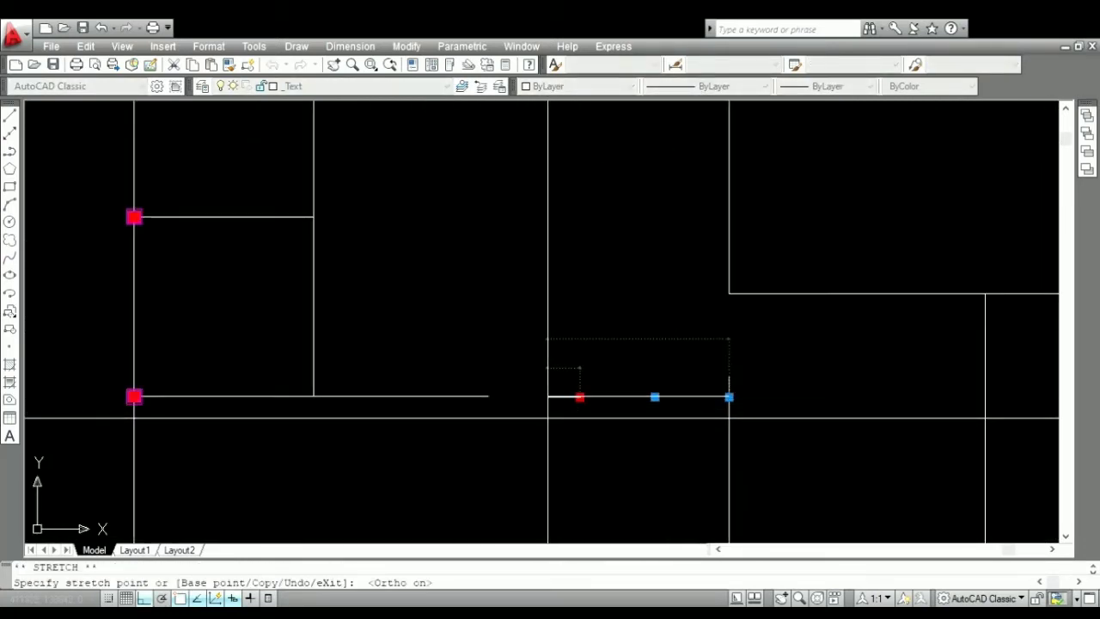
pyautogui.click(307, 396)
# - Offset the wall's midpoint line to both sides, recut the door opening centred there, and erase the helper lines
pyautogui.scroll(2, 447, 458)
pyautogui.write('o')
pyautogui.press('Return')
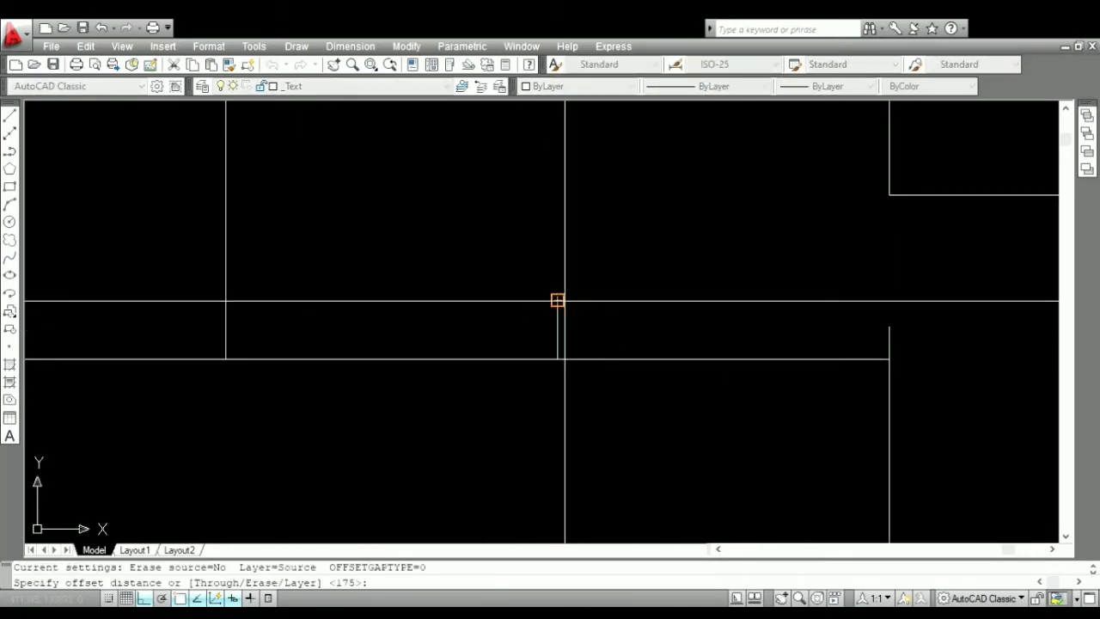
pyautogui.click(558, 331)
pyautogui.click(512, 331)
pyautogui.click(558, 331)
pyautogui.click(606, 331)
pyautogui.press('Escape')
pyautogui.click(677, 341)
pyautogui.write('e')
pyautogui.scroll(-5, 653, 383)
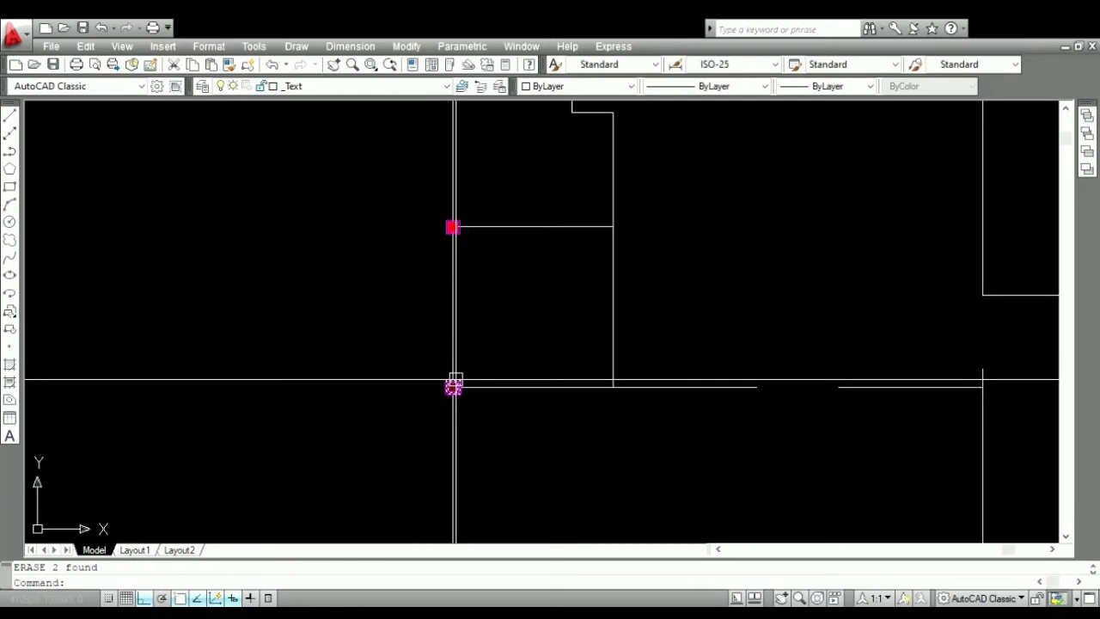
# - Copy the left-wall corner column to the adjacent room junctions and both corners of the small room's vertical partition
pyautogui.click(456, 381)
pyautogui.scroll(5, 458, 386)
pyautogui.write('co')
pyautogui.click(433, 381)
pyautogui.scroll(-8, 454, 288)
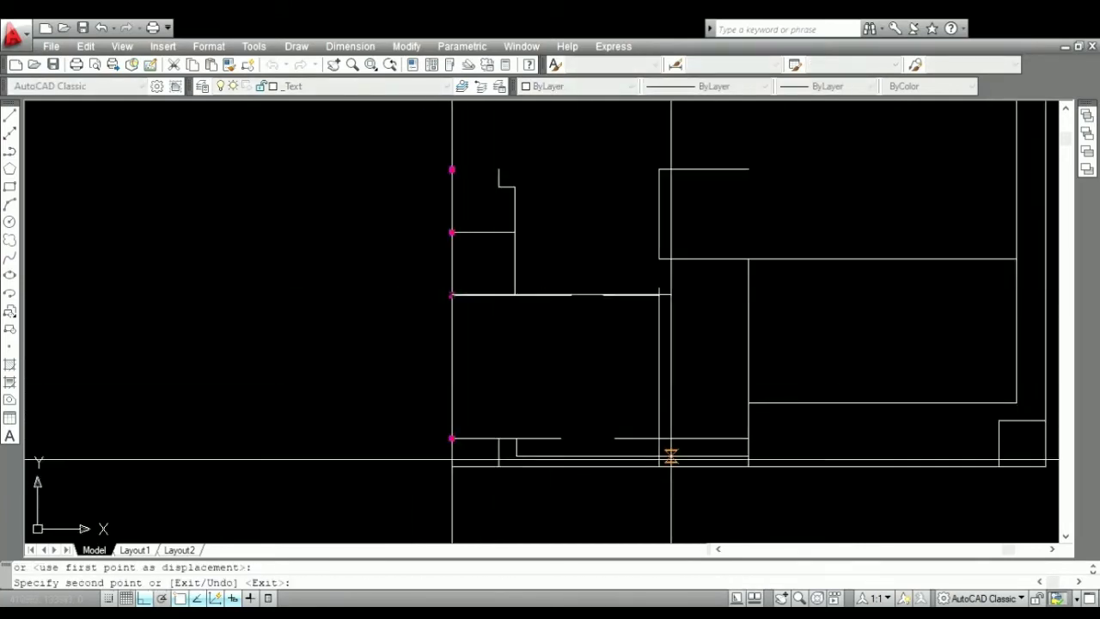
pyautogui.click(670, 456)
pyautogui.scroll(3, 612, 339)
pyautogui.moveTo(320, 262); pyautogui.dragTo(304, 394, button='middle')
pyautogui.click(292, 402)
pyautogui.click(292, 275)
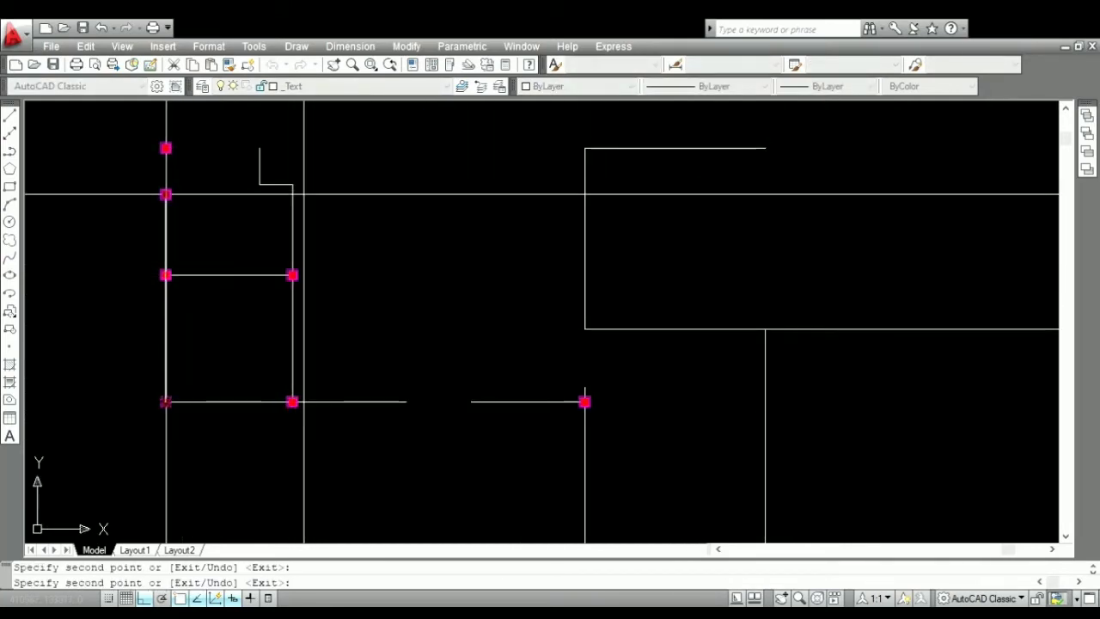
# - Copy the column to both corners of the stepped wall above the small room and two junctions near the lower wall
pyautogui.scroll(3, 303, 194)
pyautogui.click(280, 174)
pyautogui.click(215, 173)
pyautogui.scroll(-8, 186, 209)
pyautogui.scroll(4, 361, 421)
pyautogui.click(239, 335)
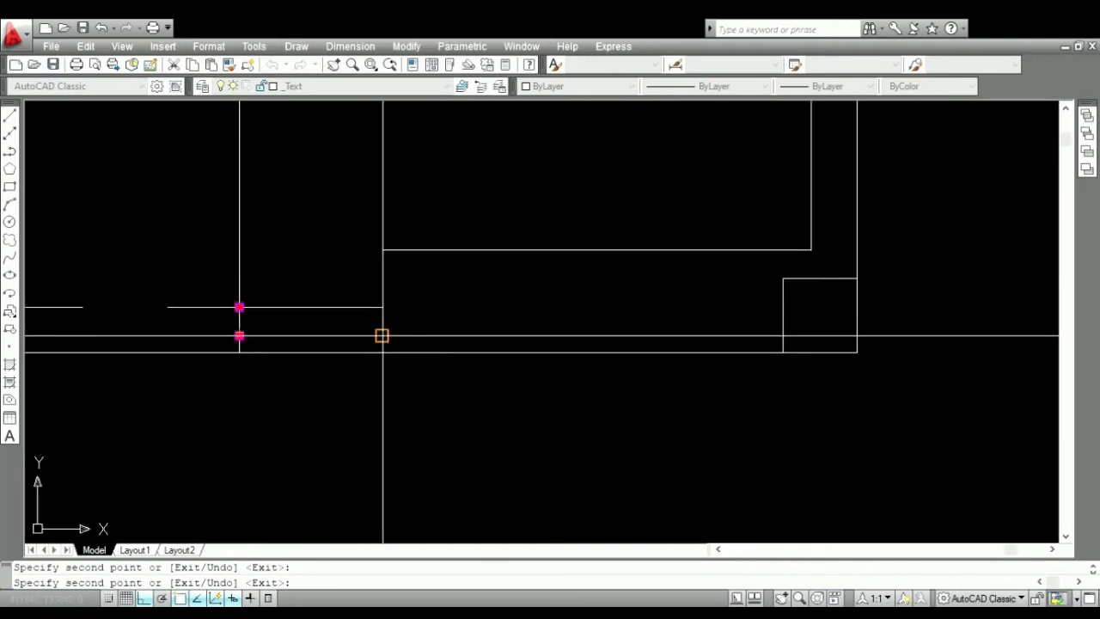
pyautogui.click(382, 335)
# - Copy the column to the large room's lower corners, its upper-right corner and the midpoint of its right wall
pyautogui.moveTo(385, 249); pyautogui.dragTo(307, 306, button='middle')
pyautogui.click(306, 306)
pyautogui.scroll(-4, 307, 307)
pyautogui.moveTo(441, 327); pyautogui.dragTo(380, 349, button='middle')
pyautogui.click(410, 329)
pyautogui.scroll(3, 395, 327)
pyautogui.click(496, 267)
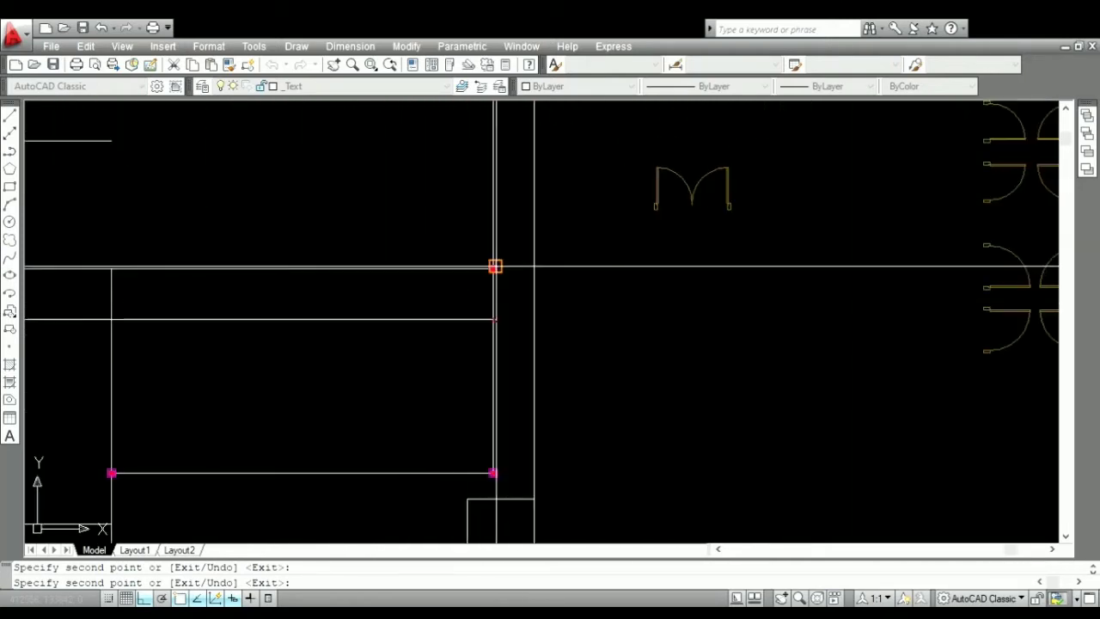
pyautogui.scroll(-4, 367, 304)
pyautogui.scroll(5, 409, 308)
pyautogui.click(434, 373)
pyautogui.press('Escape')
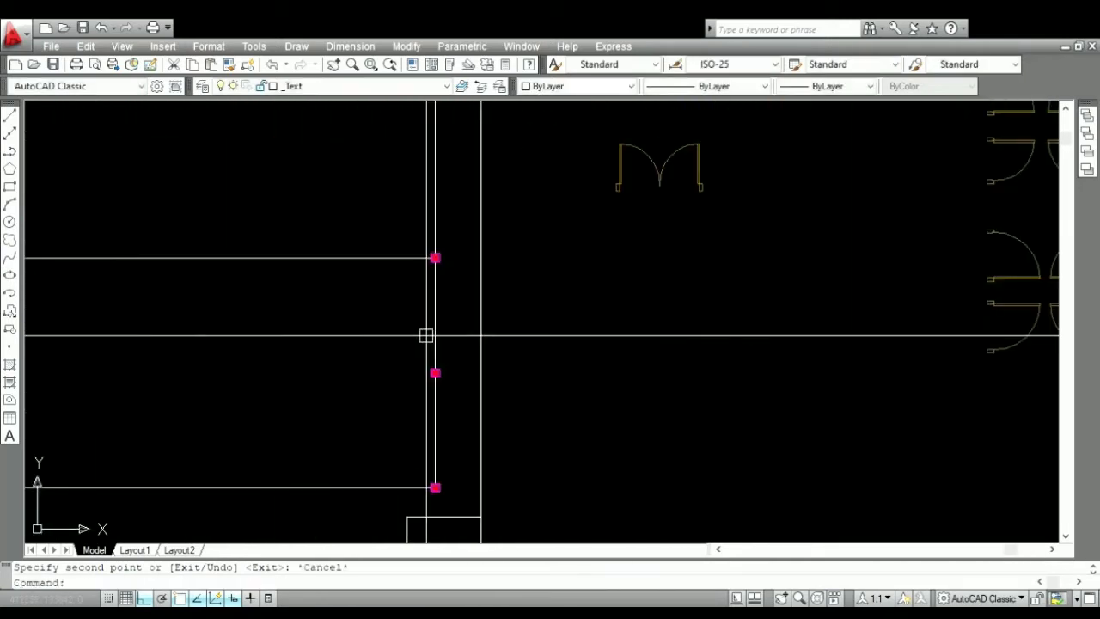
# - Draw a helper line along the right wall and copy the column up it to two points, ending at the upper room's lower wall
pyautogui.write('l')
pyautogui.click(465, 273)
pyautogui.moveTo(446, 245); pyautogui.dragTo(488, 438)
pyautogui.write('co')
pyautogui.click(484, 258)
pyautogui.moveTo(485, 258); pyautogui.dragTo(544, 319, button='middle')
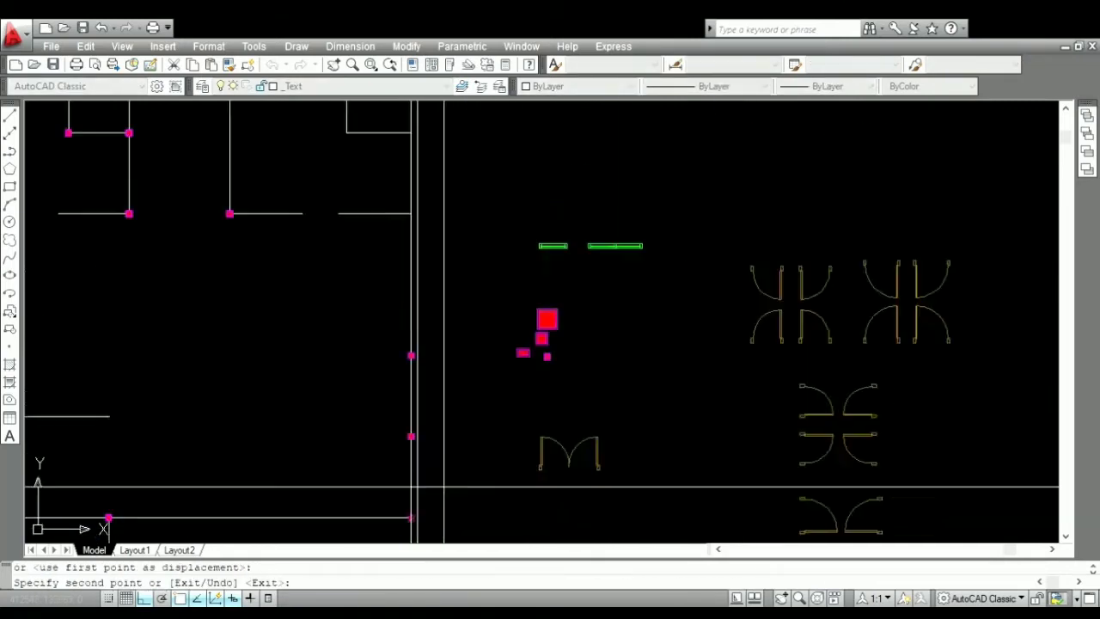
pyautogui.click(536, 424)
pyautogui.press('Escape')
pyautogui.click(349, 324)
pyautogui.scroll(5, 338, 411)
pyautogui.scroll(-5, 338, 411)
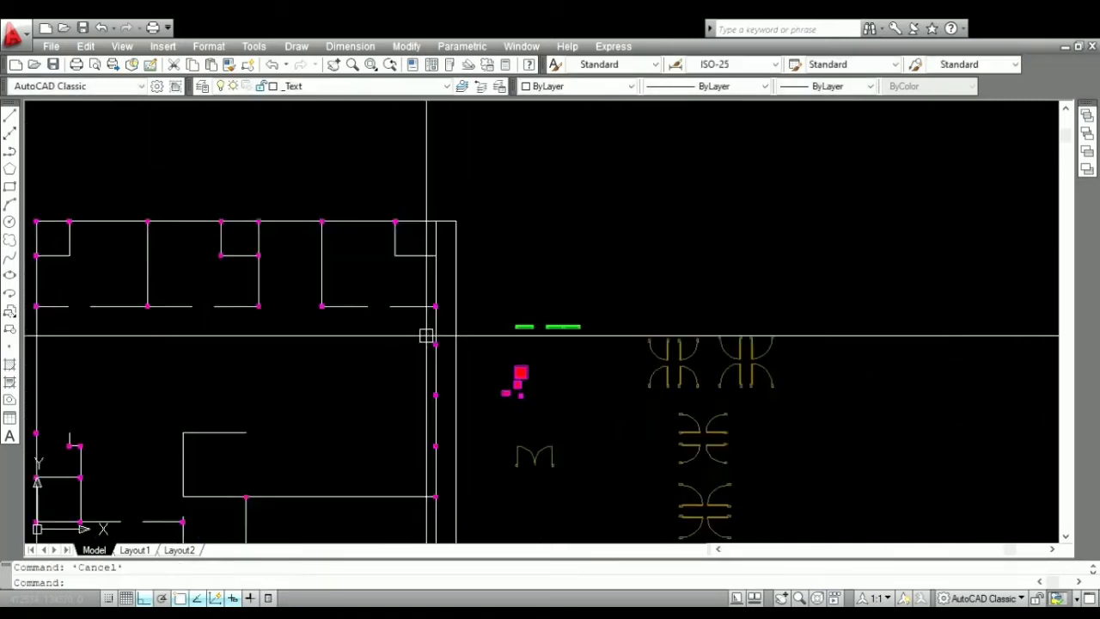
# - Erase the leftover helper line at the right wall
pyautogui.scroll(1, 427, 332)
pyautogui.scroll(4, 405, 319)
pyautogui.scroll(-3, 420, 456)
pyautogui.press('Delete')
pyautogui.scroll(-4, 425, 427)
pyautogui.scroll(3, 537, 350)
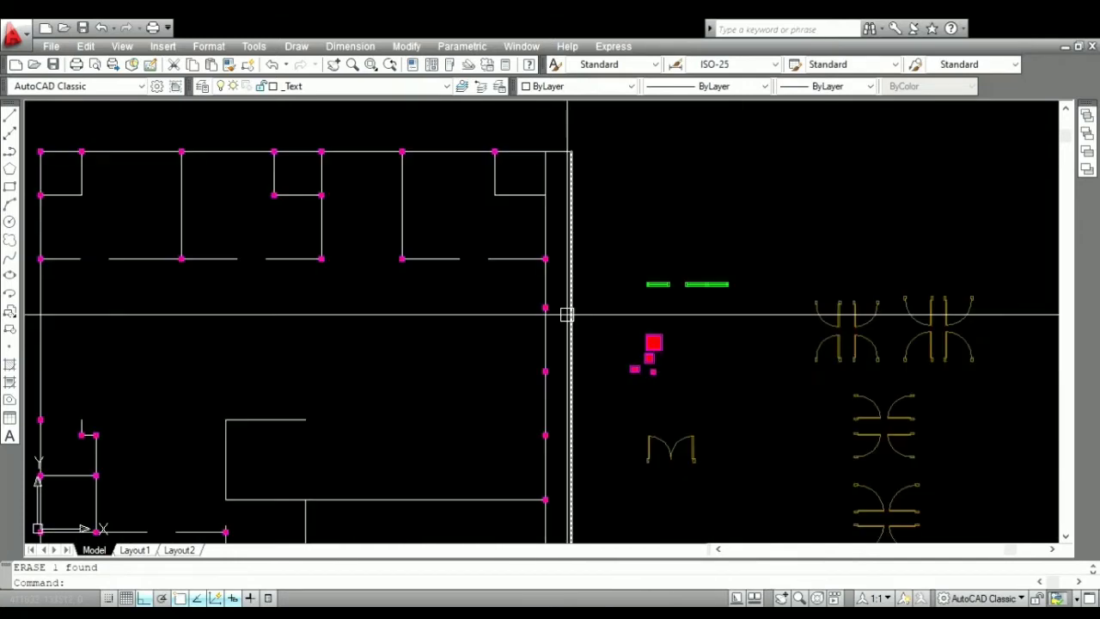
# - Copy the small column to both lower corners and the upper-right corner of the upper-right small room
pyautogui.moveTo(542, 275); pyautogui.dragTo(481, 365, button='middle')
pyautogui.scroll(7, 443, 244)
pyautogui.click(361, 237)
pyautogui.write('co')
pyautogui.click(361, 237)
pyautogui.scroll(-5, 378, 228)
pyautogui.click(375, 306)
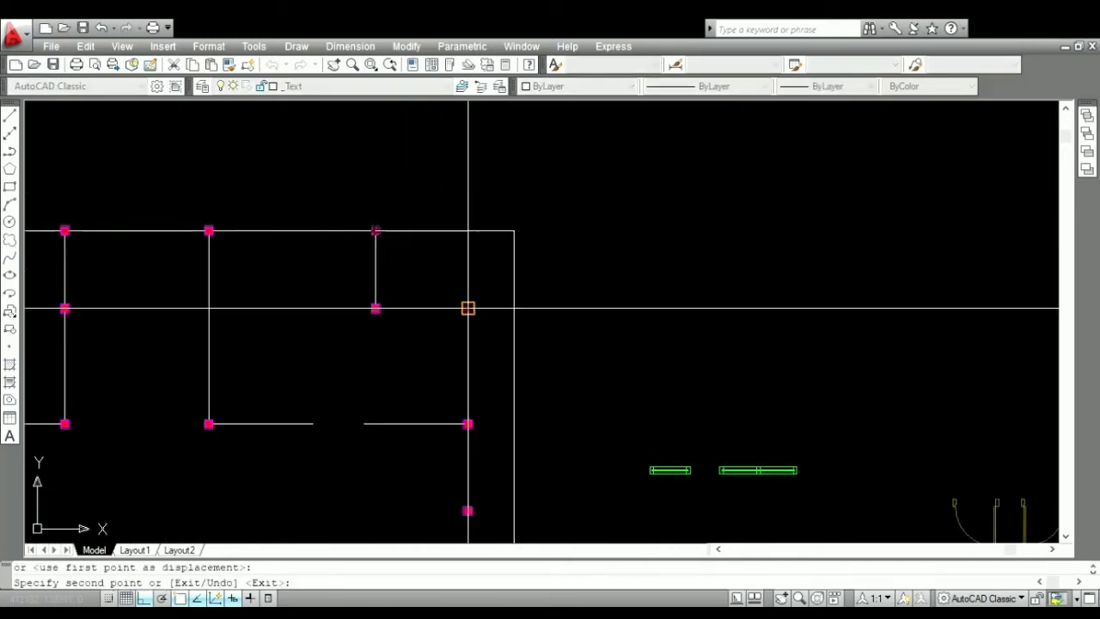
pyautogui.click(468, 307)
pyautogui.click(468, 230)
pyautogui.scroll(-4, 436, 231)
pyautogui.moveTo(368, 304); pyautogui.dragTo(670, 121, button='middle')
pyautogui.press('space')
pyautogui.moveTo(550, 315); pyautogui.dragTo(479, 336, button='middle')
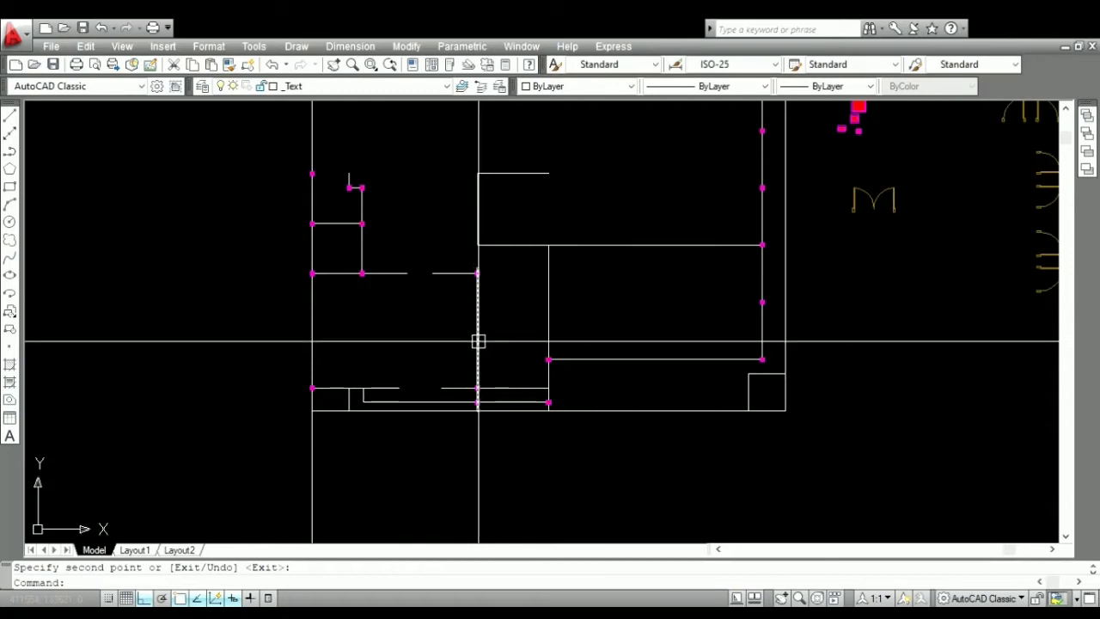
# - Copy the largest reference column to the lower-right corner of the upper-left small room
pyautogui.scroll(-2, 478, 341)
pyautogui.scroll(10, 792, 146)
pyautogui.click(704, 247)
pyautogui.write('co')
pyautogui.click(680, 249)
pyautogui.scroll(-10, 680, 249)
pyautogui.click(342, 214)
pyautogui.scroll(-4, 343, 215)
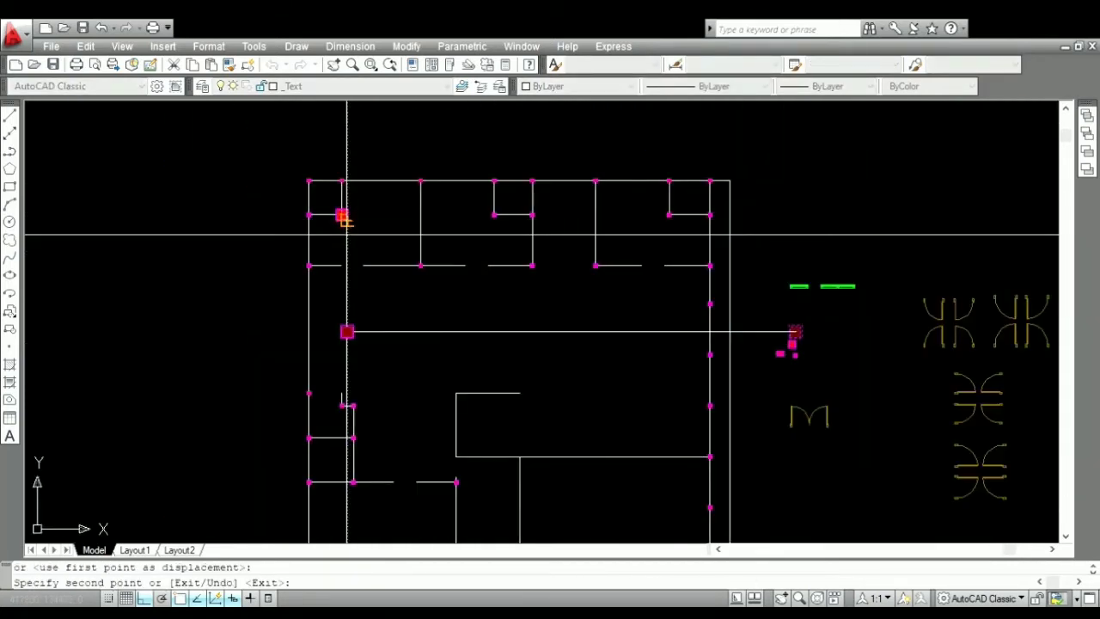
# - Place another copy of the largest column on the free upper end of the stepped left wall, with Ortho off for placement
pyautogui.scroll(3, 361, 413)
pyautogui.click(320, 362)
pyautogui.scroll(-4, 327, 364)
pyautogui.scroll(4, 344, 429)
pyautogui.scroll(-4, 378, 413)
pyautogui.scroll(6, 366, 318)
pyautogui.press('F8')
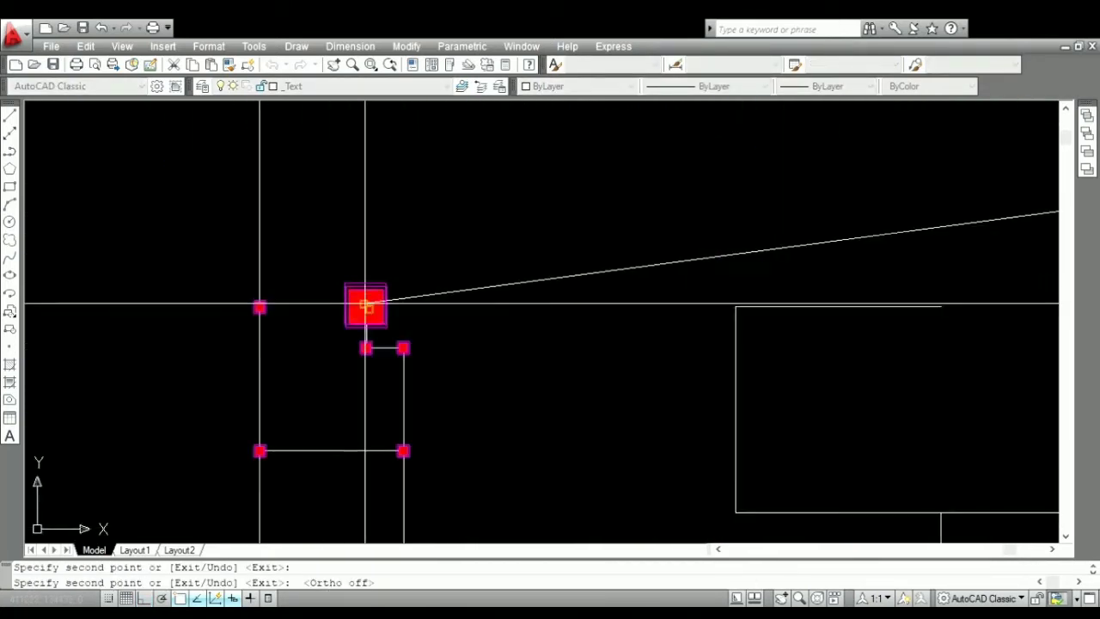
pyautogui.scroll(-3, 378, 344)
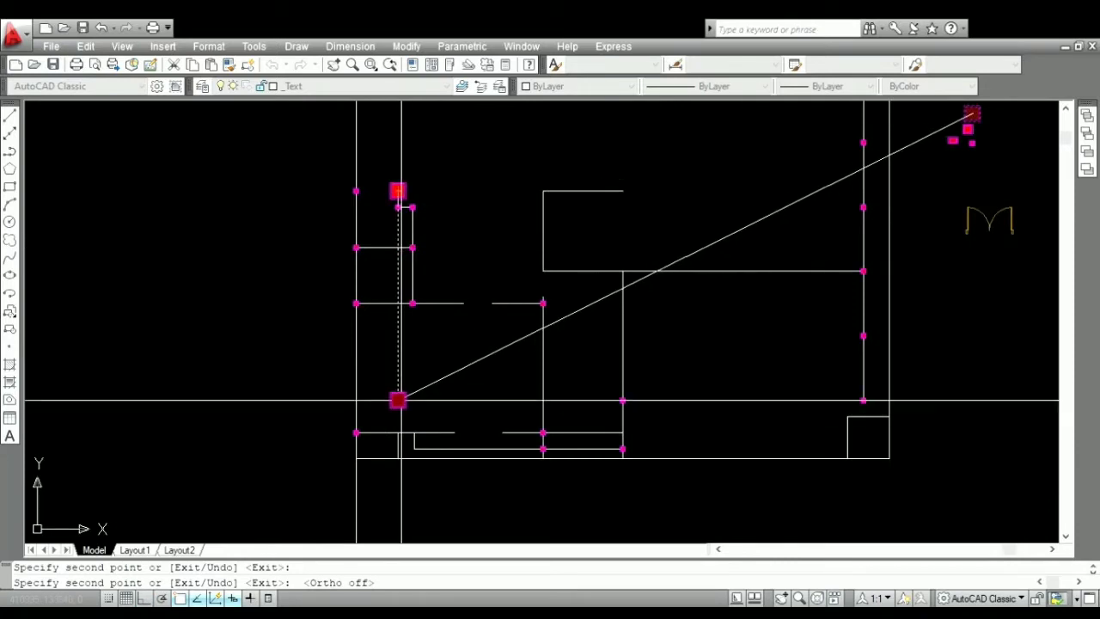
pyautogui.press('Escape')
# - Copy the large column on the stepped wall 700 straight down with Ortho on
pyautogui.scroll(10, 405, 187)
pyautogui.write('co')
pyautogui.click(395, 195)
pyautogui.press('space')
pyautogui.click(363, 213)
pyautogui.scroll(-10, 362, 214)
pyautogui.scroll(3, 693, 193)
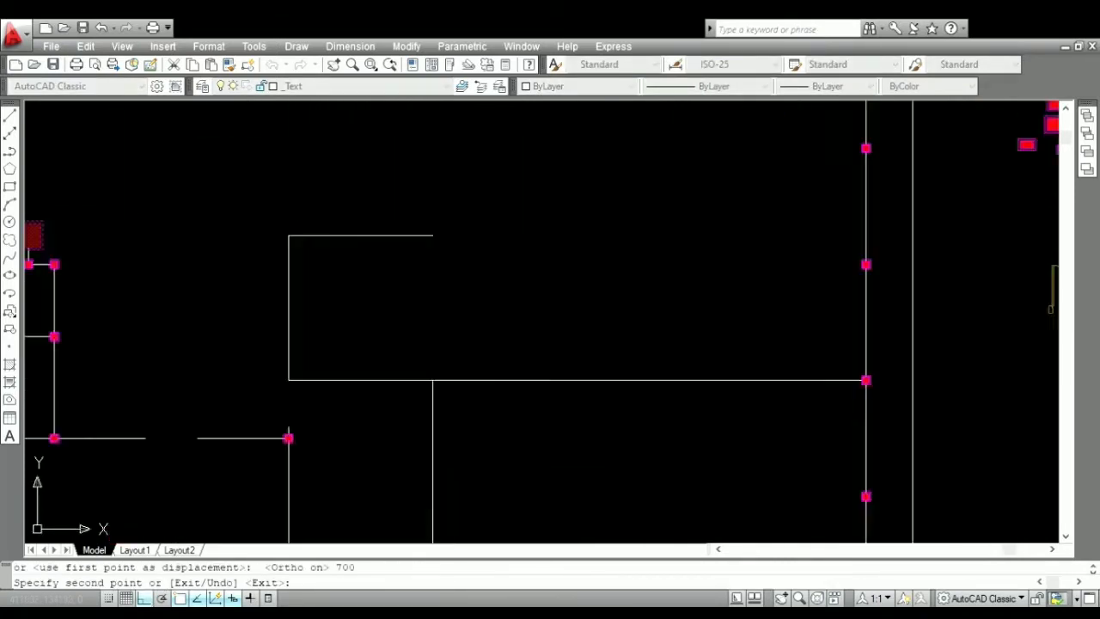
# - Copy the large column to the central wall's free end, the lower vertical wall and the corner of the lower-right small room
pyautogui.click(432, 236)
pyautogui.scroll(-6, 418, 280)
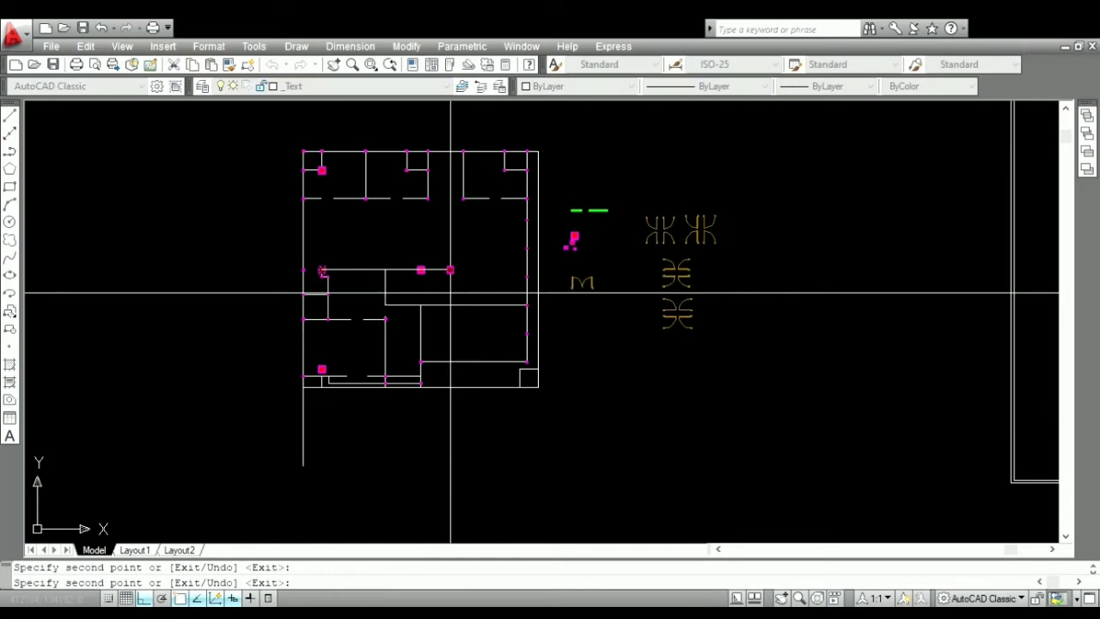
pyautogui.scroll(5, 377, 398)
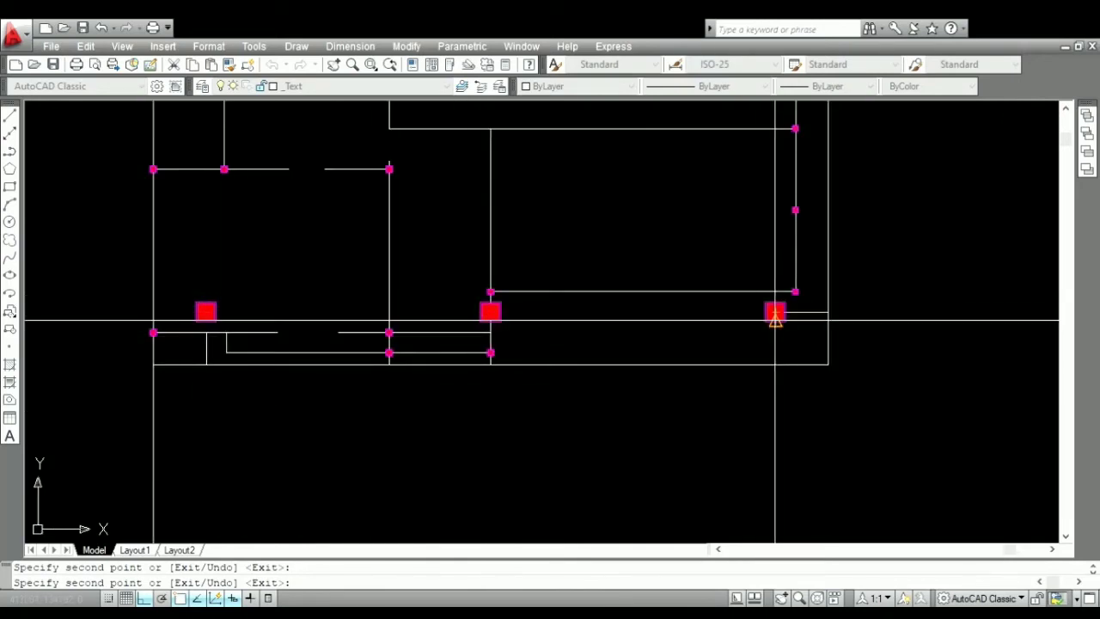
pyautogui.scroll(6, 783, 313)
pyautogui.scroll(-8, 757, 317)
pyautogui.moveTo(655, 321); pyautogui.dragTo(495, 457, button='middle')
pyautogui.scroll(2, 605, 257)
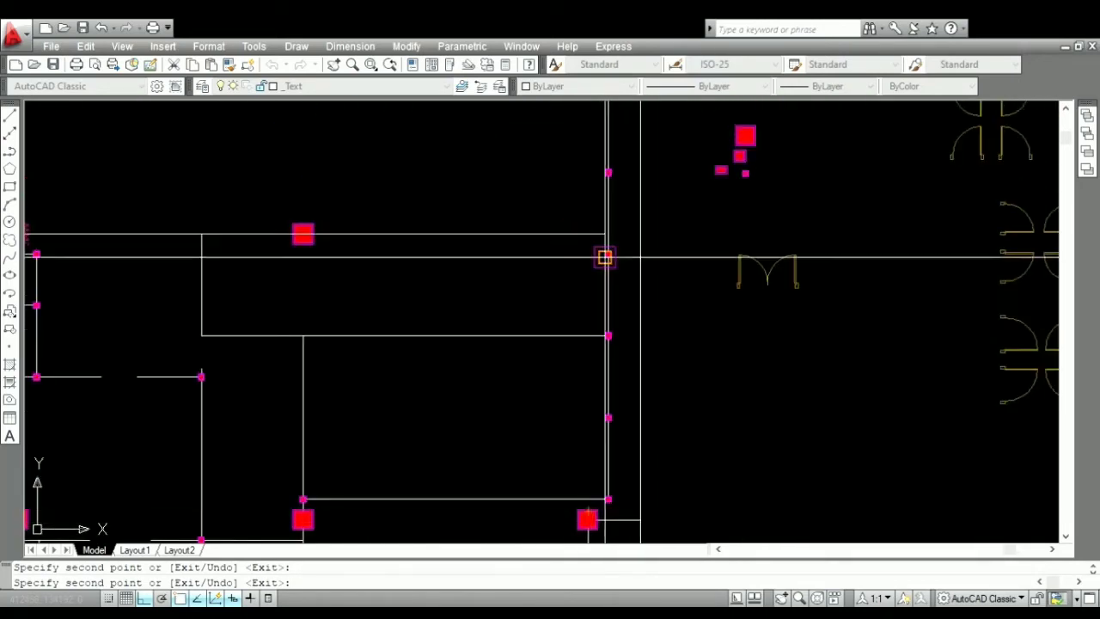
# - Copy the large column near the right wall, level with the central one, and from there up to the upper-right small room's lower wall
pyautogui.moveTo(605, 257); pyautogui.dragTo(541, 485, button='middle')
pyautogui.click(521, 461)
pyautogui.press('Escape')
pyautogui.scroll(-5, 481, 302)
pyautogui.scroll(9, 502, 366)
pyautogui.click(456, 334)
pyautogui.scroll(-10, 457, 334)
pyautogui.click(458, 245)
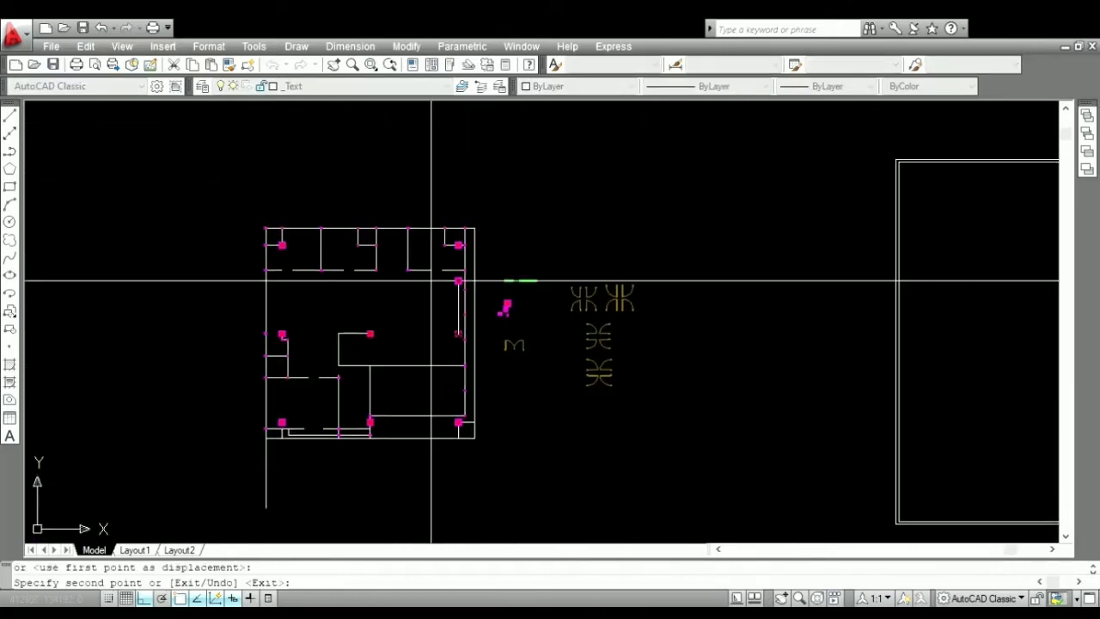
# - Copy the central large column straight up toward the upper middle small room
pyautogui.scroll(5, 361, 246)
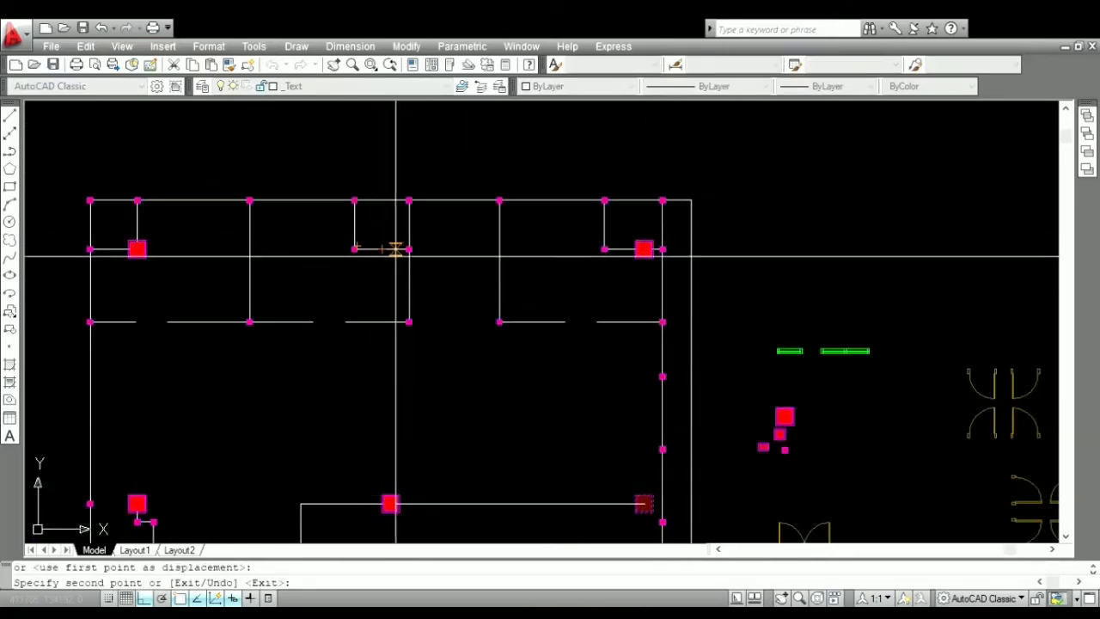
pyautogui.click(390, 504)
pyautogui.press('Escape')
pyautogui.click(395, 497)
pyautogui.click(391, 503)
pyautogui.click(405, 298)
pyautogui.press('Escape')
# - Copy the medium square reference column to the central wall's upper-left and lower-left corners and its junction with the lower vertical wall
pyautogui.scroll(-4, 455, 304)
pyautogui.scroll(7, 758, 455)
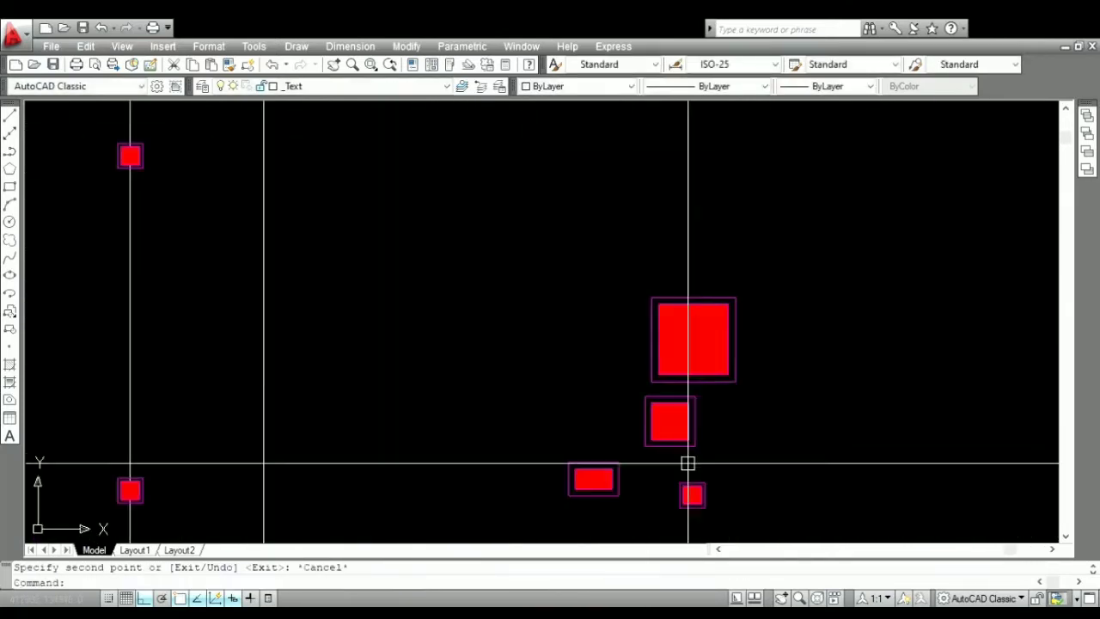
pyautogui.click(685, 329)
pyautogui.press('space')
pyautogui.click(685, 329)
pyautogui.scroll(-7, 685, 329)
pyautogui.click(523, 268)
pyautogui.click(526, 416)
pyautogui.click(689, 331)
pyautogui.moveTo(690, 332); pyautogui.dragTo(711, 186, button='middle')
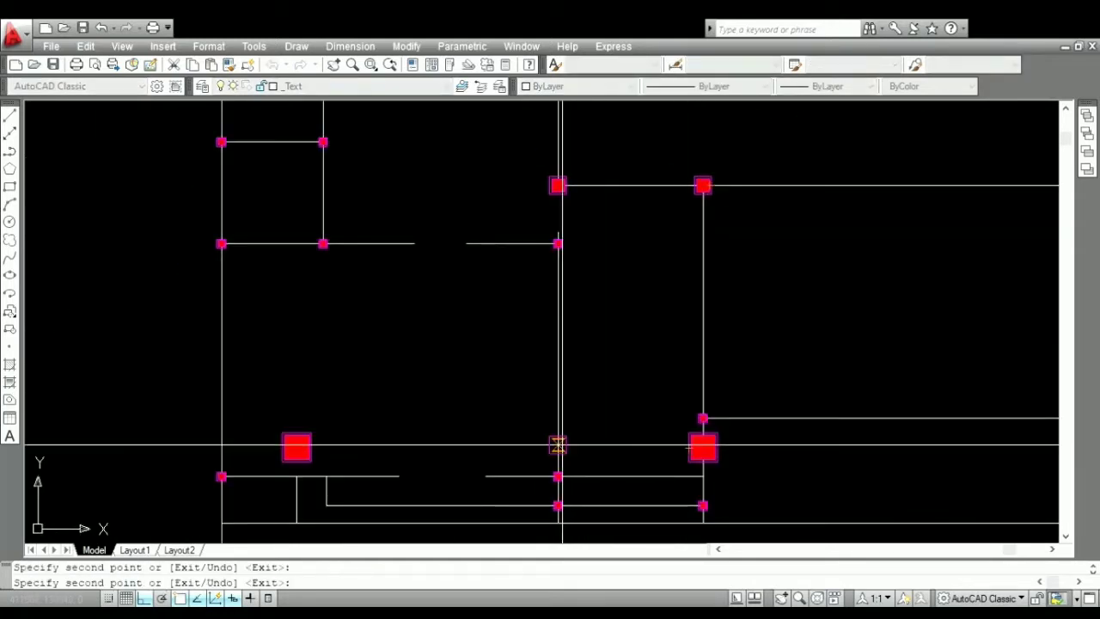
# - Place a medium column on the lower middle vertical wall, level with the lower row of large columns, with Ortho off
pyautogui.press('F8')
pyautogui.scroll(2, 732, 474)
pyautogui.click(486, 434)
pyautogui.press('Escape')
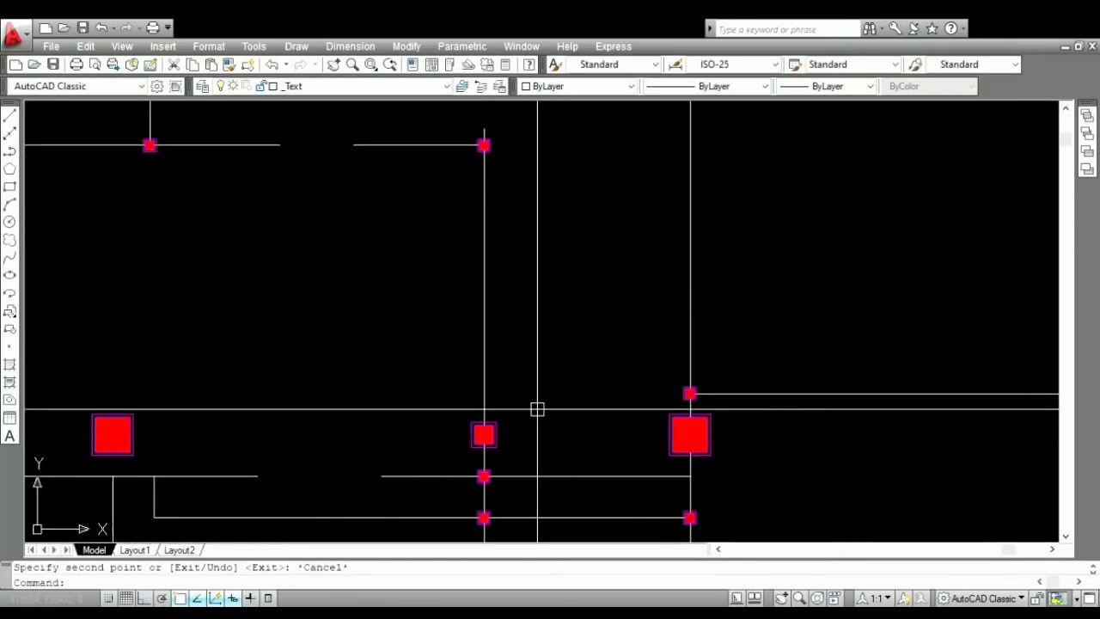
# - Copy the rectangular reference column from its right edge toward the plan's right wall
pyautogui.scroll(-5, 537, 410)
pyautogui.scroll(10, 776, 170)
pyautogui.click(776, 169)
pyautogui.press('space')
pyautogui.click(821, 147)
pyautogui.scroll(-8, 770, 262)
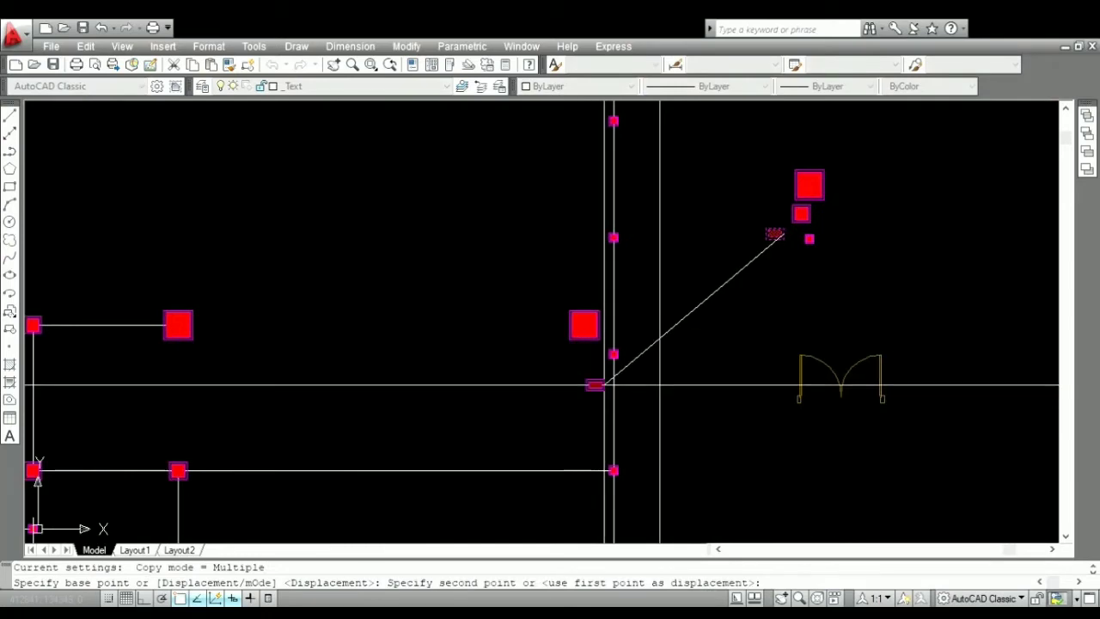
# - Copy the small rectangular column beside each remaining small column along the plan's right wall
pyautogui.scroll(-4, 573, 250)
pyautogui.scroll(12, 599, 365)
pyautogui.click(617, 283)
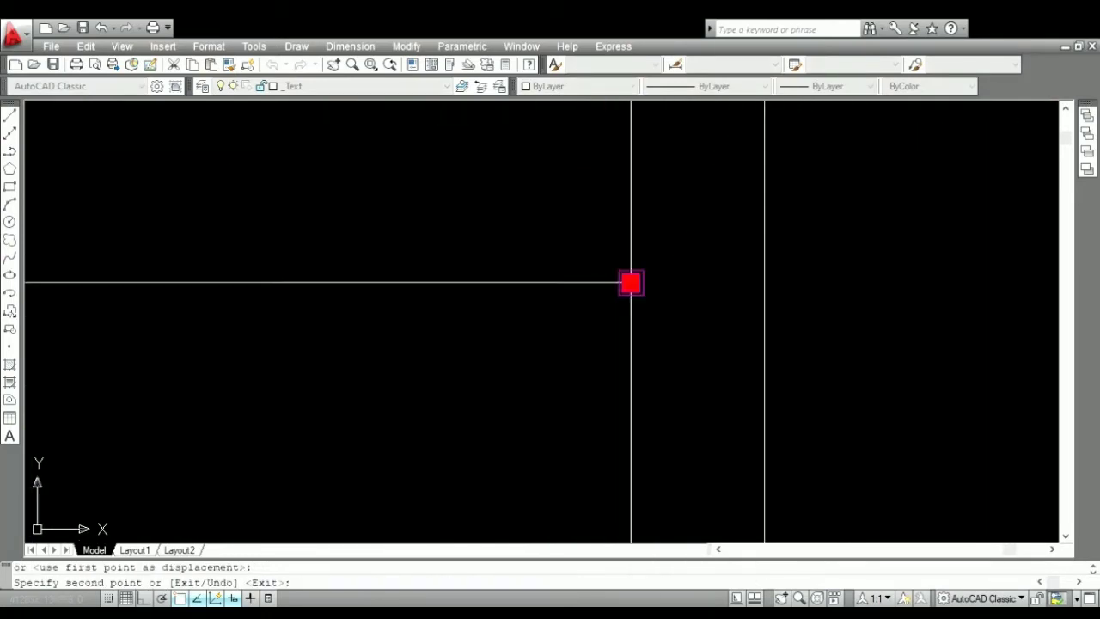
pyautogui.scroll(-8, 617, 282)
pyautogui.scroll(8, 614, 344)
pyautogui.click(615, 334)
pyautogui.scroll(-10, 611, 334)
pyautogui.scroll(6, 554, 269)
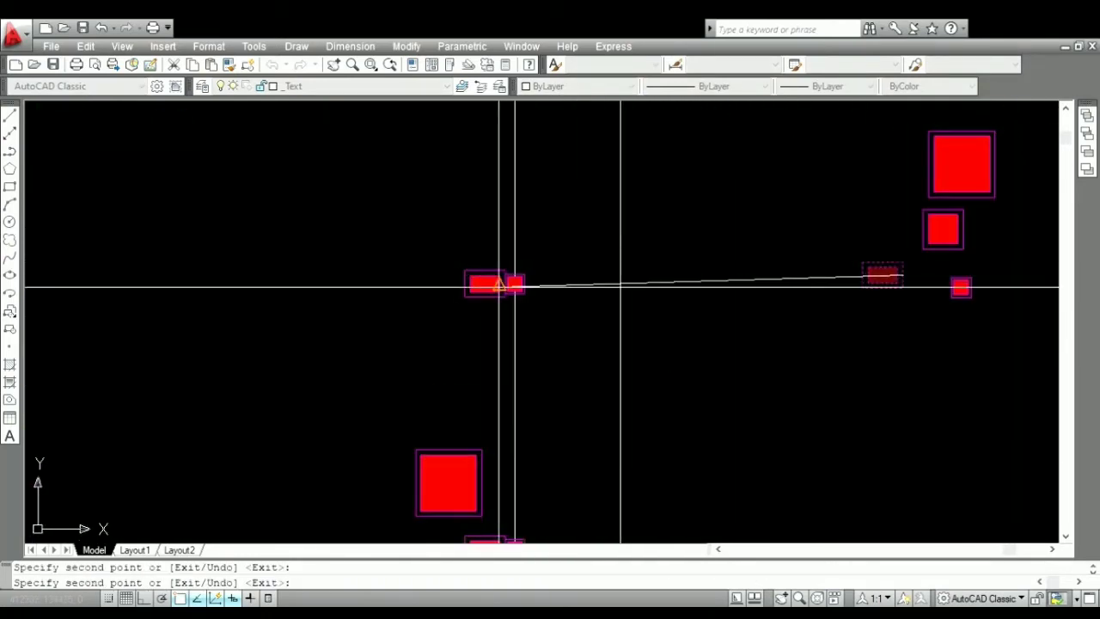
pyautogui.scroll(-8, 416, 365)
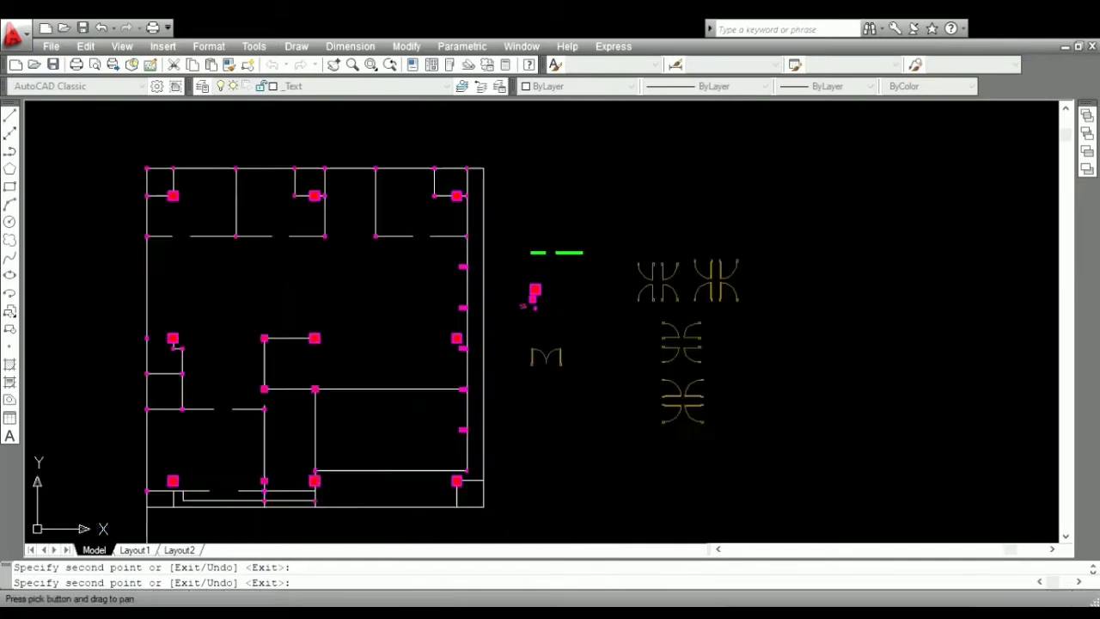
pyautogui.scroll(6, 501, 351)
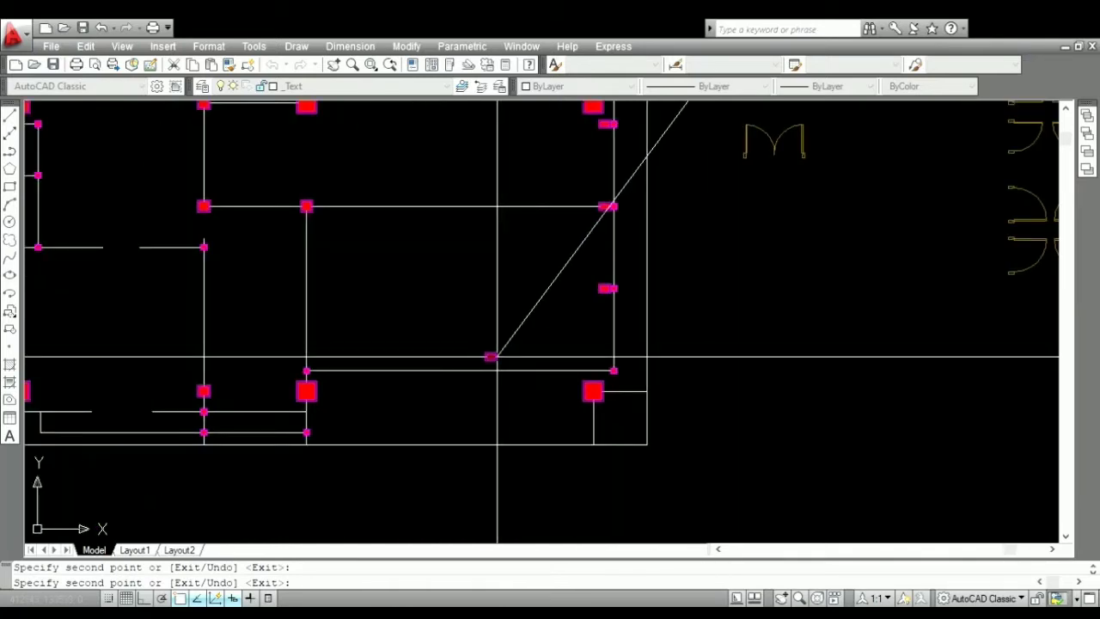
pyautogui.press('Escape')
pyautogui.scroll(8, 619, 305)
pyautogui.write('o')
pyautogui.press('Return')
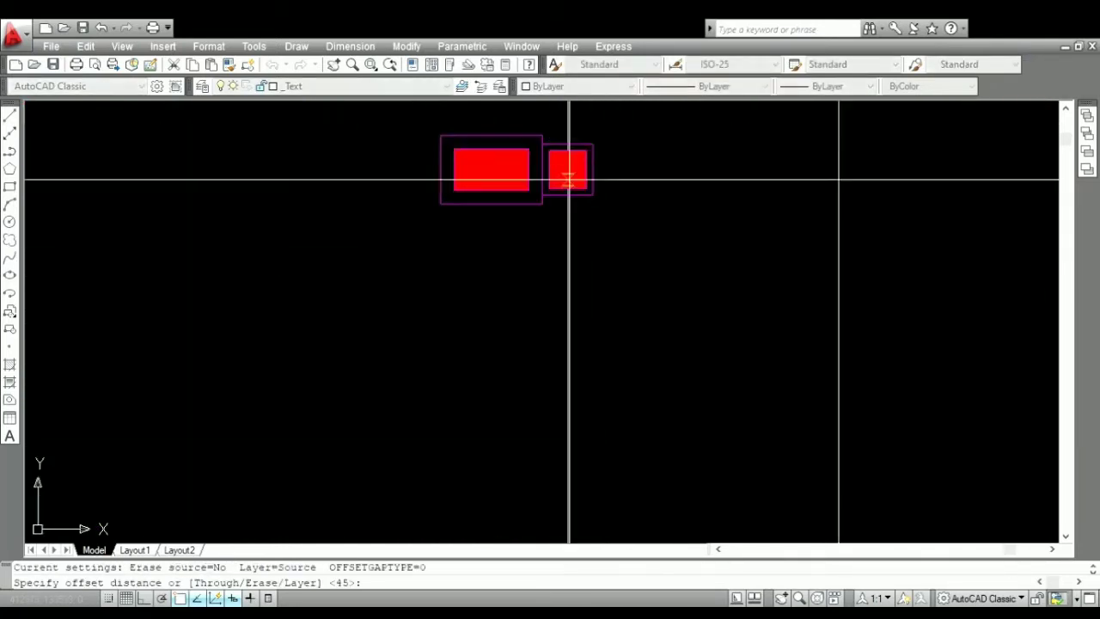
pyautogui.click(567, 177)
pyautogui.click(644, 392)
pyautogui.press('Escape')
# - Copy the paired rectangular columns above and below the small columns along the lower-right room's bottom wall
pyautogui.click(686, 373)
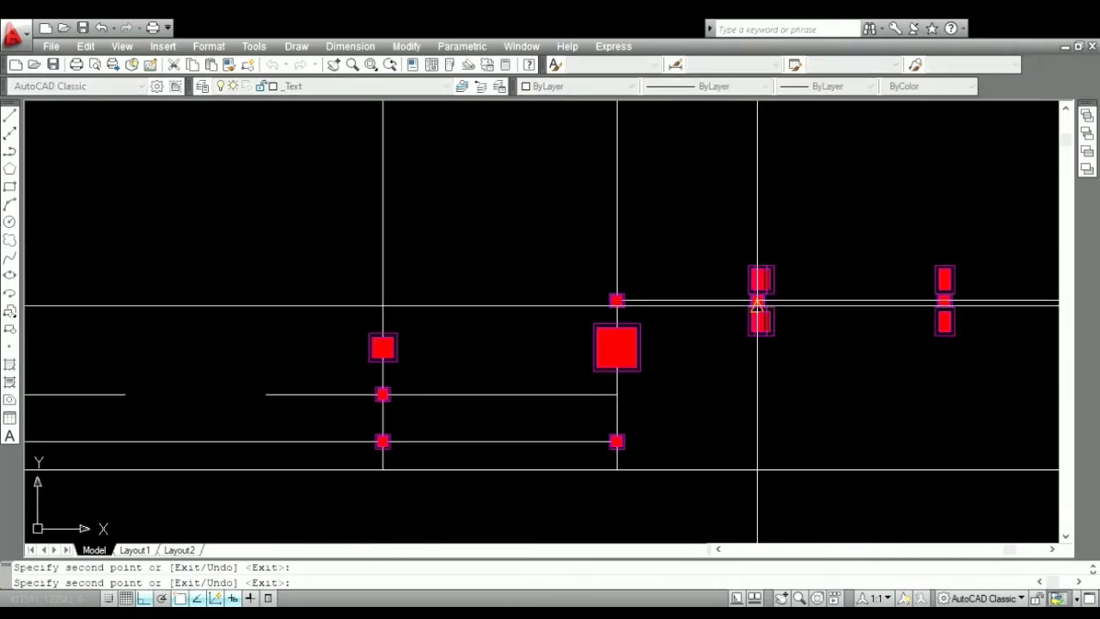
pyautogui.press('Return')
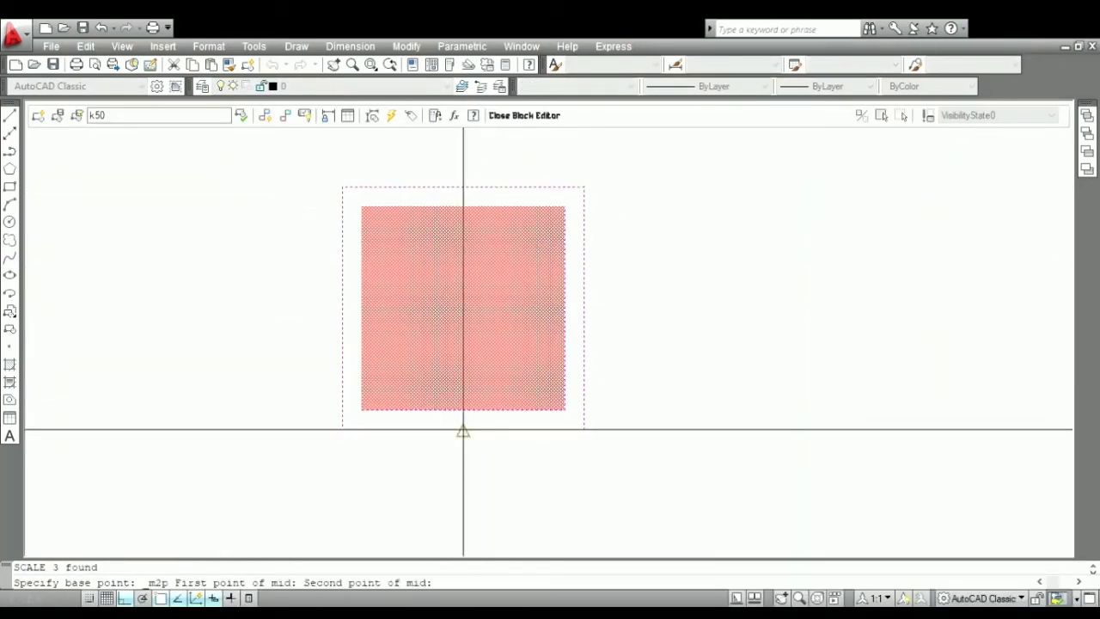
# - Scale the contents of the k50 column block by 0.9 about the square's centre in the Block Editor
pyautogui.click(463, 430)
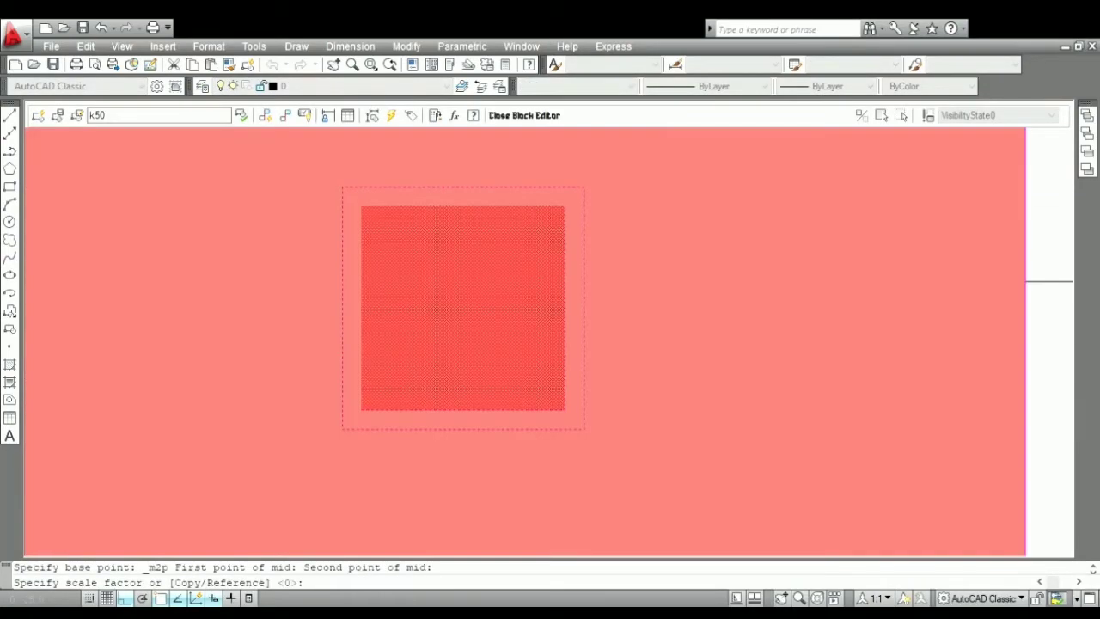
pyautogui.write('0.9')
pyautogui.press('Return')
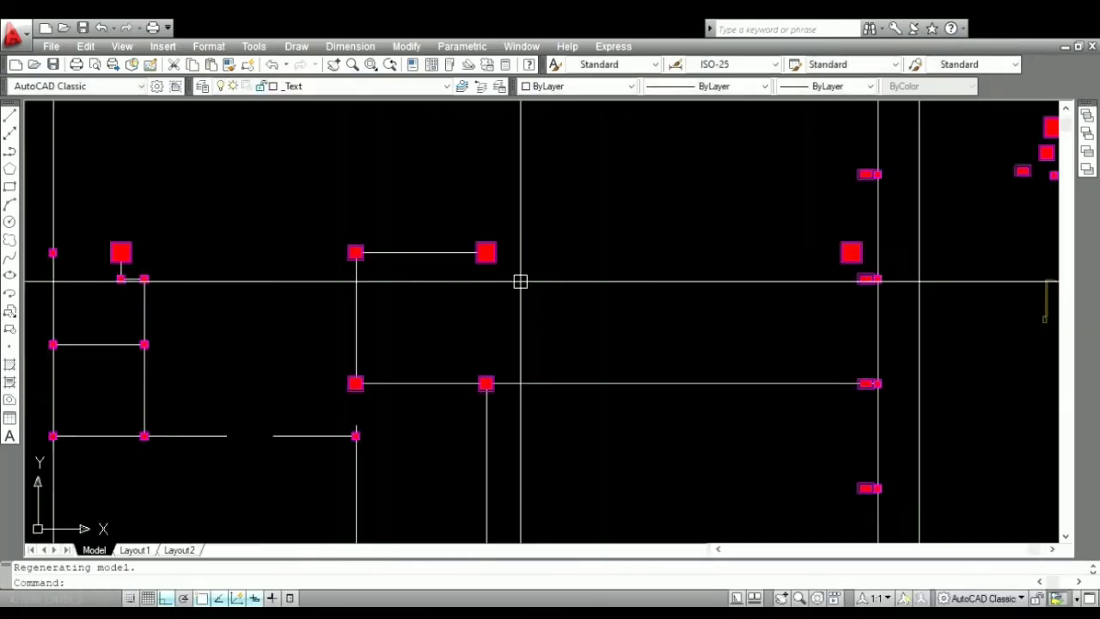
# - Make a block of the green single window on the jendela layer and pick its insertion base point
pyautogui.scroll(-5, 521, 280)
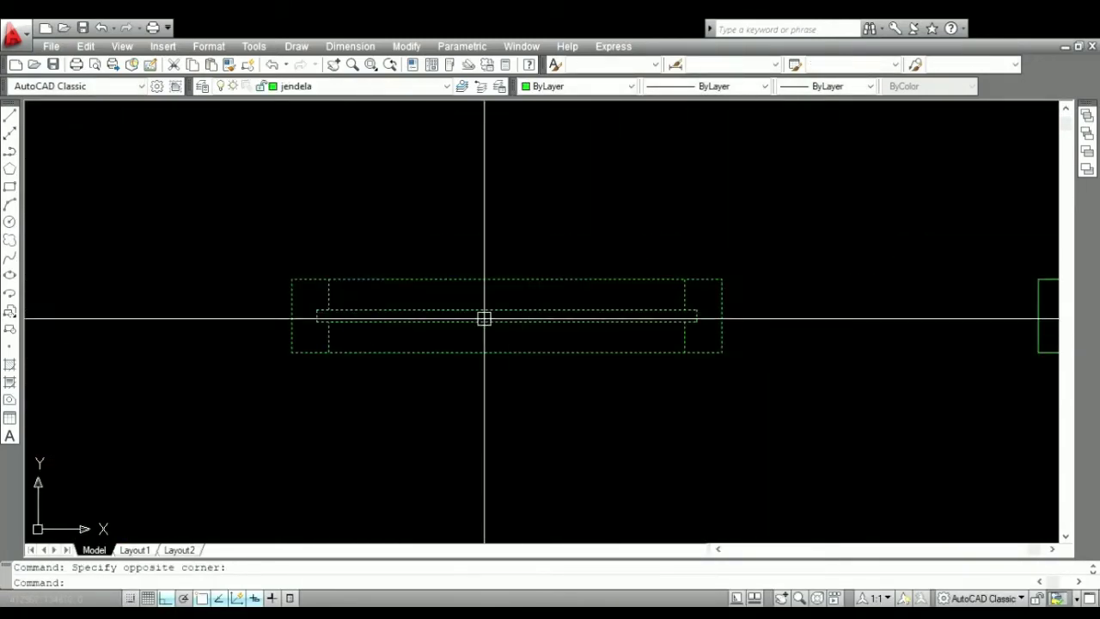
pyautogui.click(605, 384)
pyautogui.write('b')
pyautogui.press('Return')
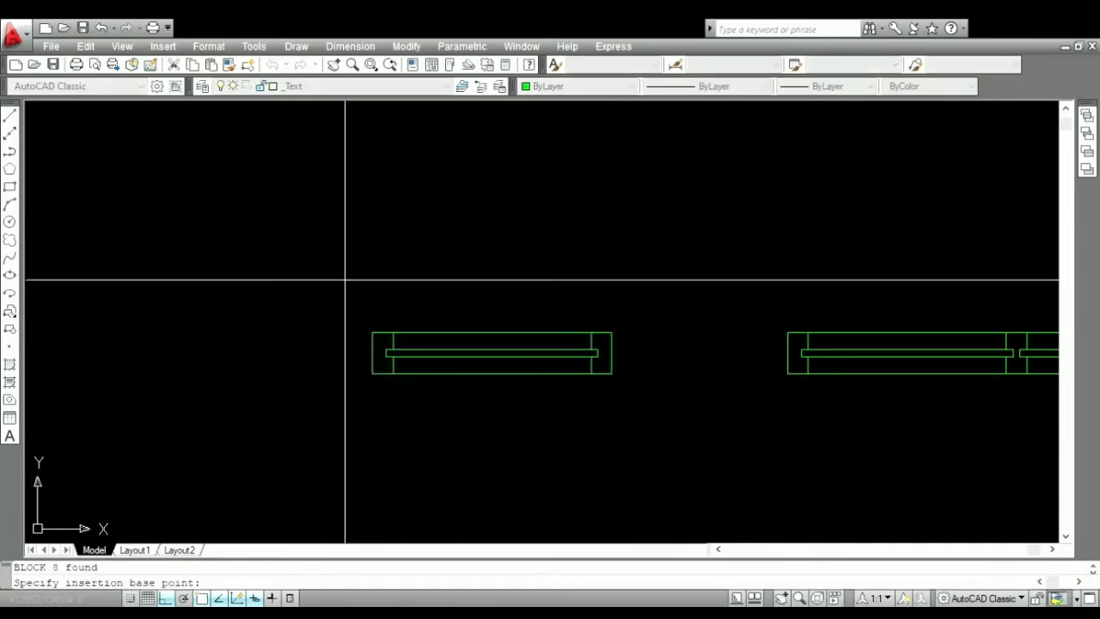
pyautogui.click(497, 338)
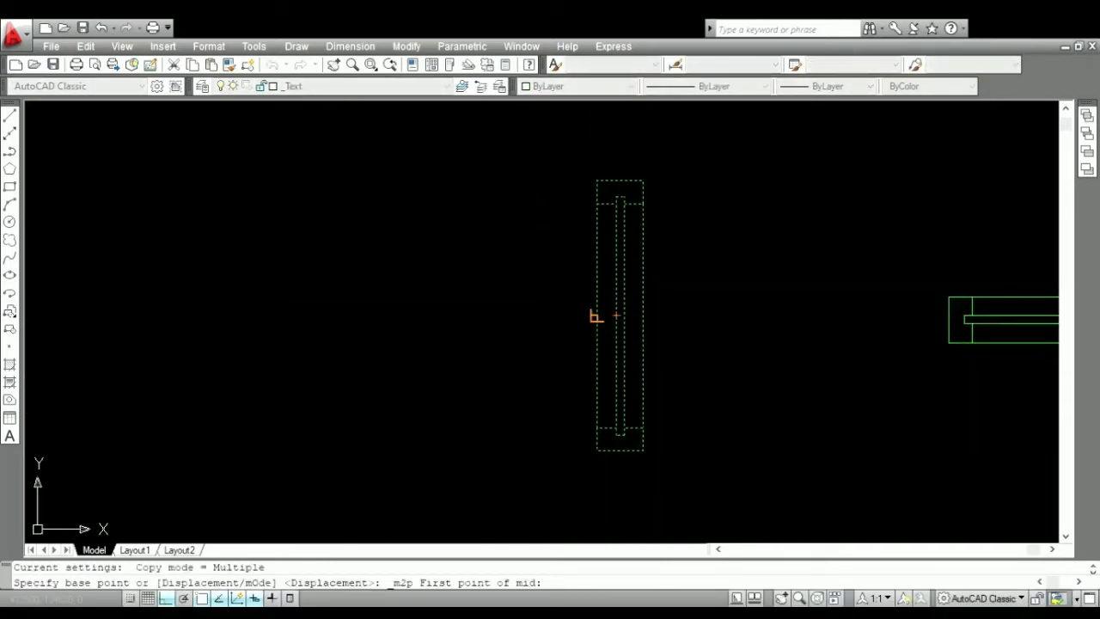
pyautogui.click(596, 316)
pyautogui.click(642, 316)
pyautogui.scroll(-6, 701, 307)
pyautogui.press('Escape')
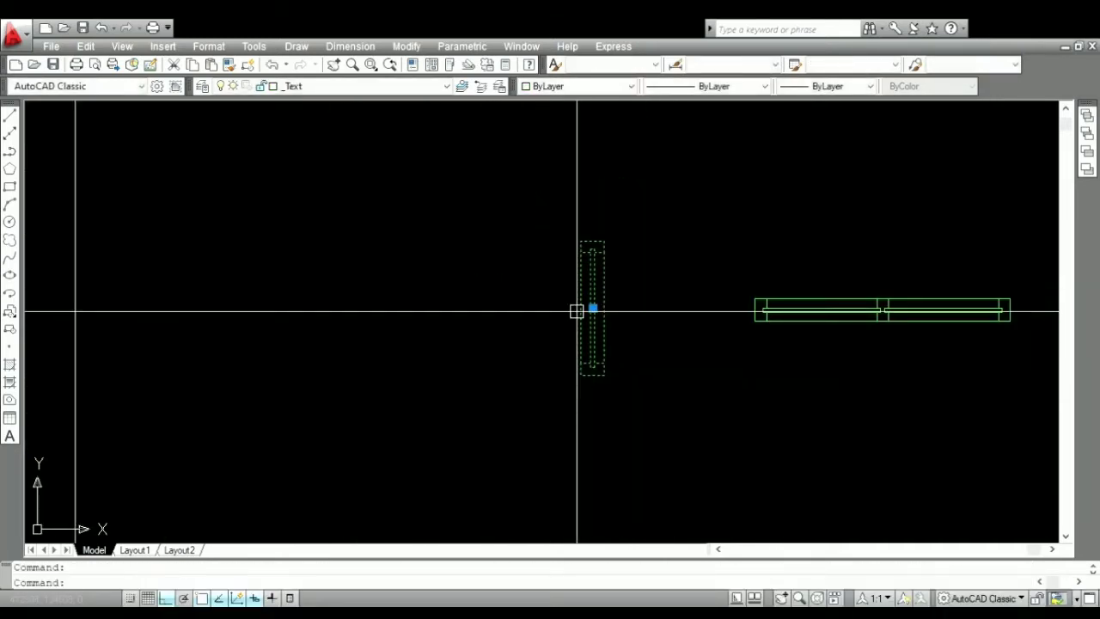
# - Copy the vertical single window by its midpoint onto the right wall, centred between the uppermost two small columns
pyautogui.write('co')
pyautogui.press('Return')
pyautogui.click(596, 400)
pyautogui.click(597, 209)
pyautogui.scroll(-3, 596, 258)
pyautogui.click(370, 333)
pyautogui.click(287, 375)
pyautogui.scroll(-5, 502, 250)
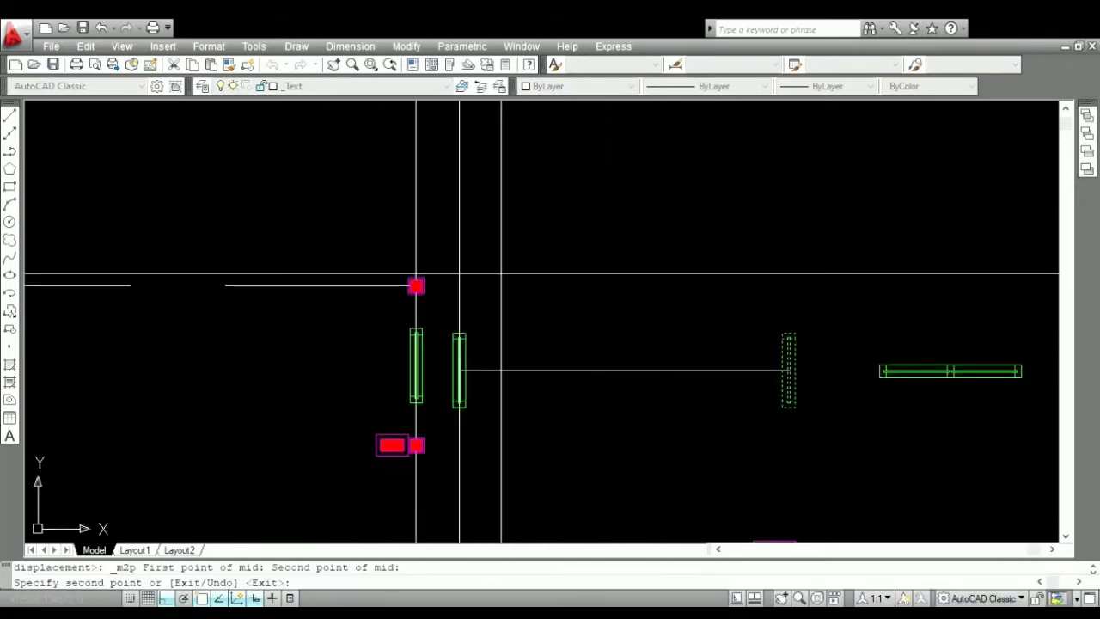
# - Rotate the single window copy near the lower-right room's bottom wall to horizontal
pyautogui.scroll(-5, 501, 274)
pyautogui.scroll(4, 507, 393)
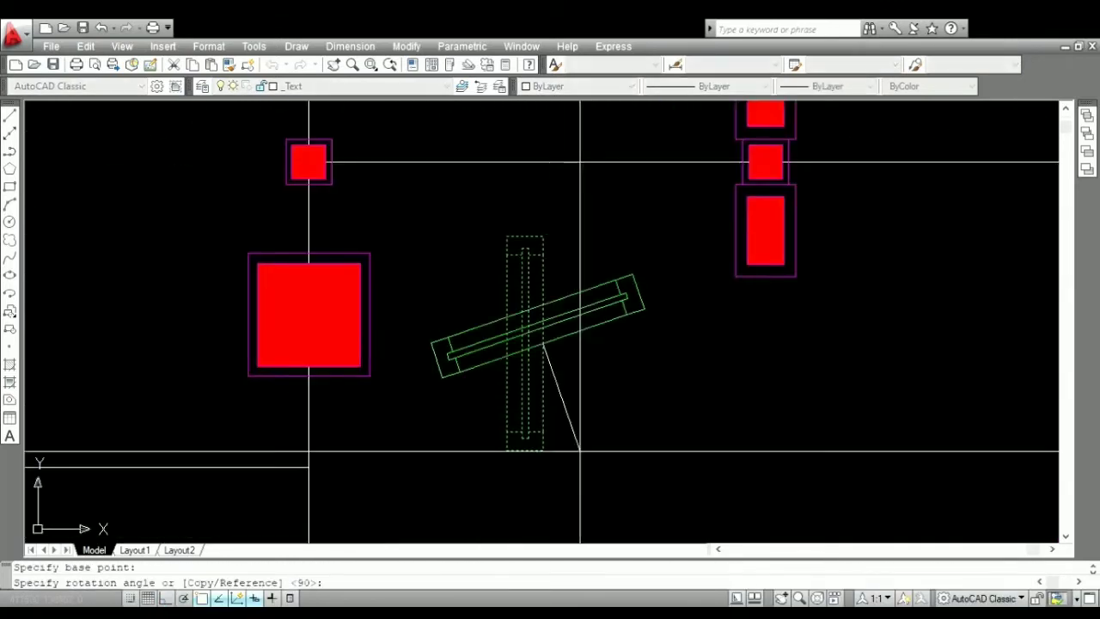
pyautogui.click(576, 441)
pyautogui.scroll(4, 560, 294)
# - Move the horizontal single window by its centre to the midpoint of the bottom wall's first bay
pyautogui.write('m')
pyautogui.press('Return')
pyautogui.click(305, 285)
pyautogui.click(737, 286)
pyautogui.scroll(-1, 737, 285)
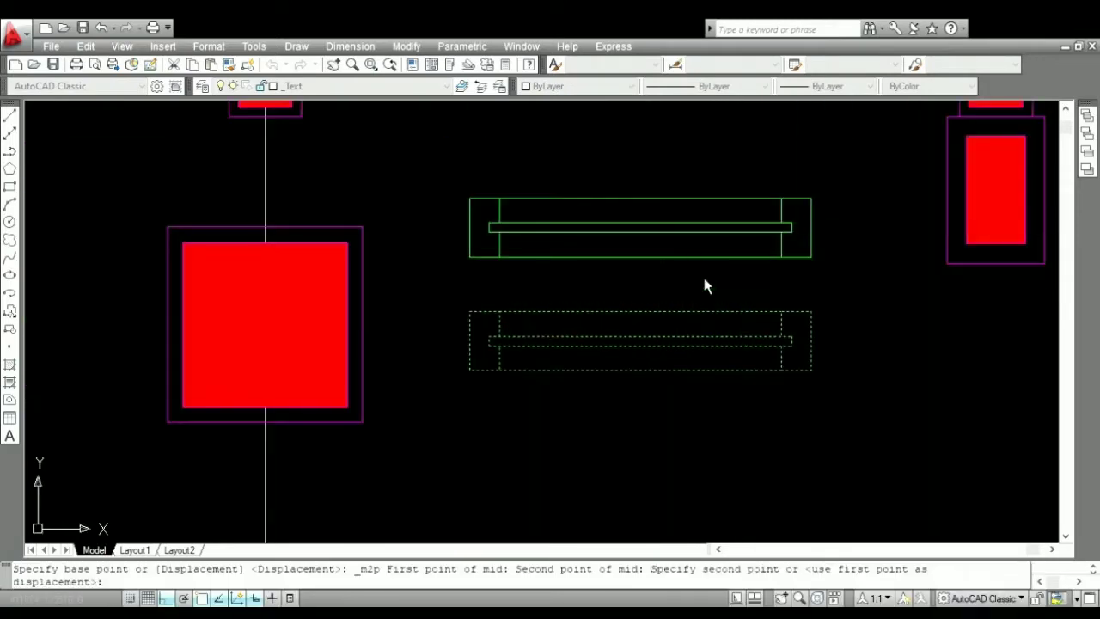
pyautogui.click(266, 206)
pyautogui.click(923, 206)
# - Copy the double window by its centre to the midpoints of the bottom wall's two middle bays
pyautogui.scroll(-6, 710, 149)
pyautogui.click(710, 149)
pyautogui.write('co')
pyautogui.press('Return')
pyautogui.scroll(6, 715, 148)
pyautogui.moveTo(715, 149); pyautogui.dragTo(685, 194, button='middle')
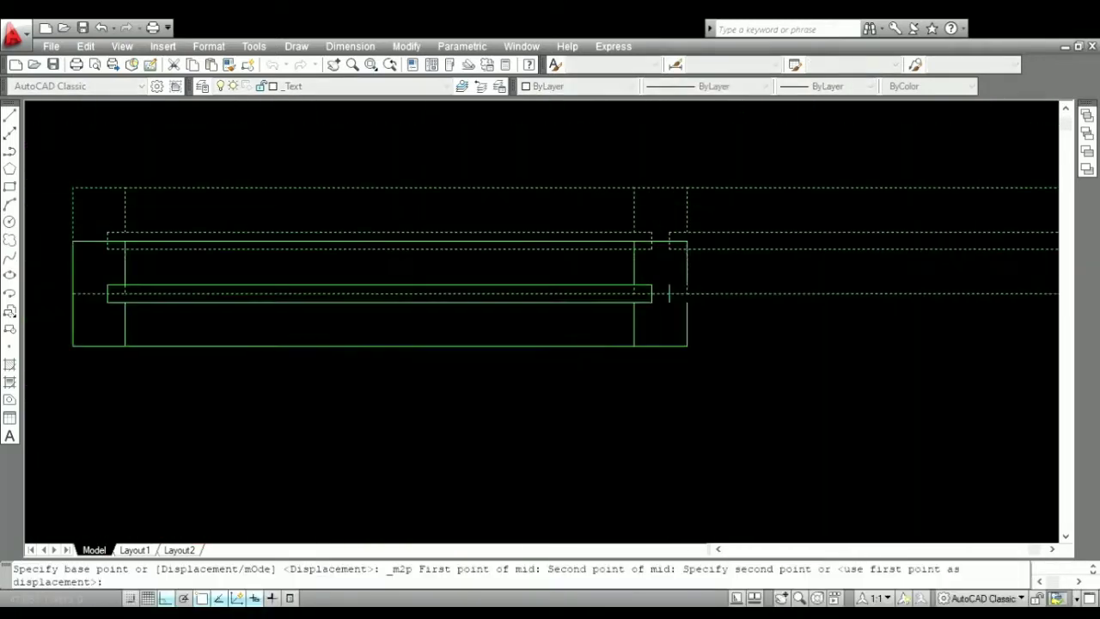
pyautogui.scroll(-6, 549, 292)
pyautogui.keyDown('shift'); pyautogui.rightClick(616, 289); pyautogui.keyUp('shift')
pyautogui.scroll(3, 523, 289)
pyautogui.click(480, 287)
pyautogui.click(983, 287)
pyautogui.click(285, 287)
pyautogui.click(790, 287)
# - Place another double window copy midway between the last column group and the bottom wall's corner column
pyautogui.keyDown('shift'); pyautogui.rightClick(471, 291); pyautogui.keyUp('shift')
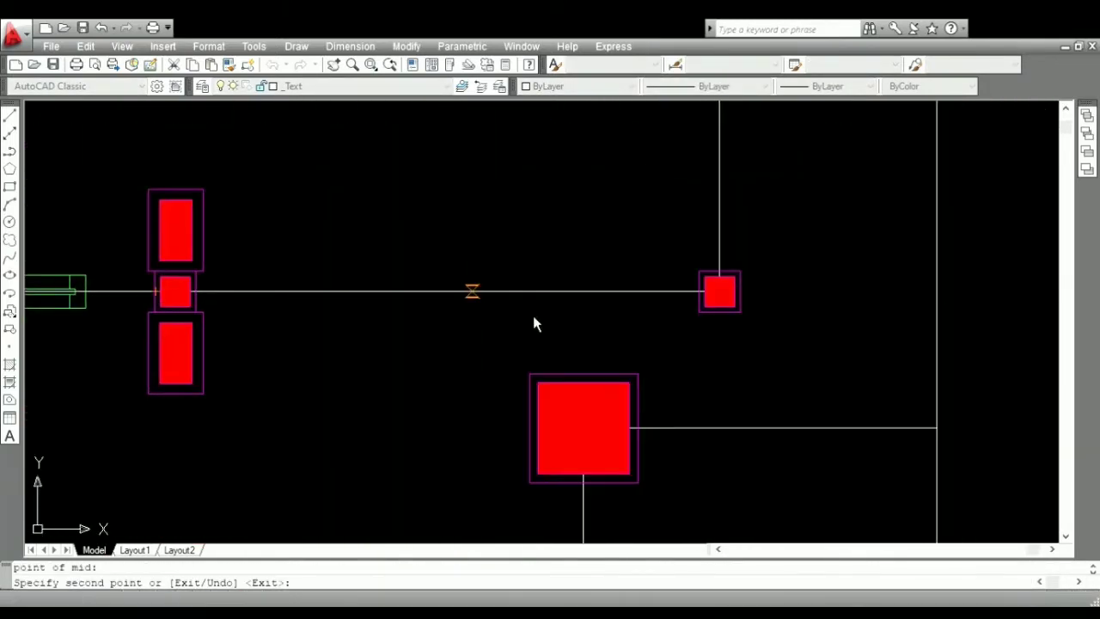
pyautogui.click(533, 324)
pyautogui.click(196, 291)
pyautogui.click(699, 292)
# - Turn a double window copy to vertical for the plan's right wall
pyautogui.scroll(-7, 617, 280)
pyautogui.moveTo(613, 266); pyautogui.dragTo(310, 335, button='middle')
pyautogui.scroll(6, 325, 332)
pyautogui.click(317, 275)
pyautogui.click(301, 351)
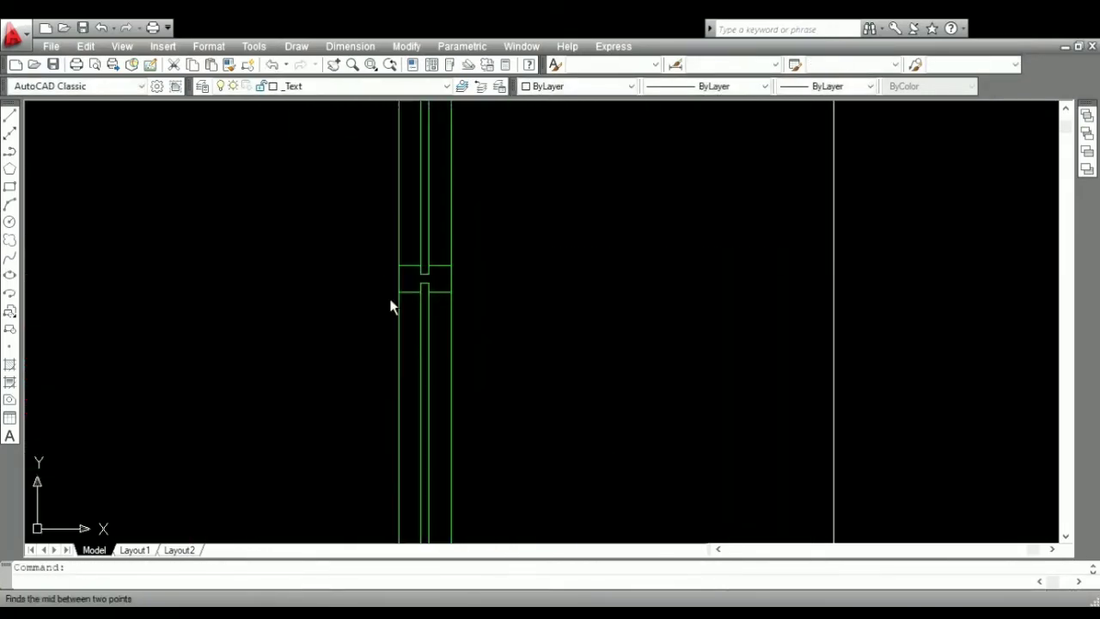
# - Move the vertical double window by its midpoint onto the right wall and copy it into the wall's bays
pyautogui.click(399, 278)
pyautogui.write('m')
pyautogui.press('Return')
pyautogui.click(399, 278)
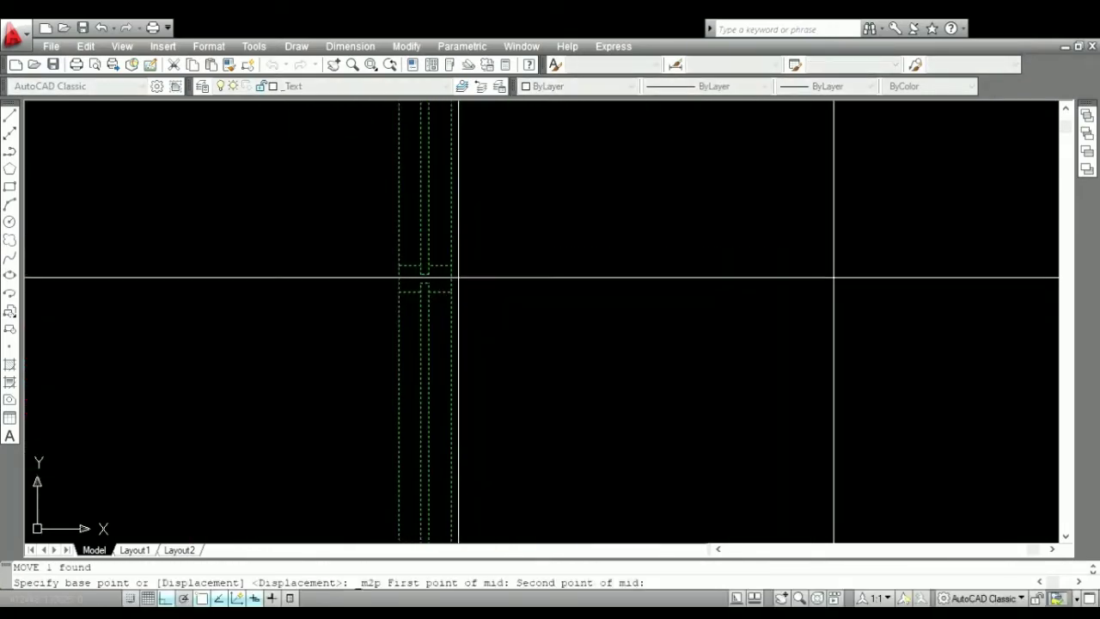
pyautogui.click(452, 278)
pyautogui.scroll(-6, 451, 278)
pyautogui.click(542, 169)
pyautogui.scroll(6, 542, 352)
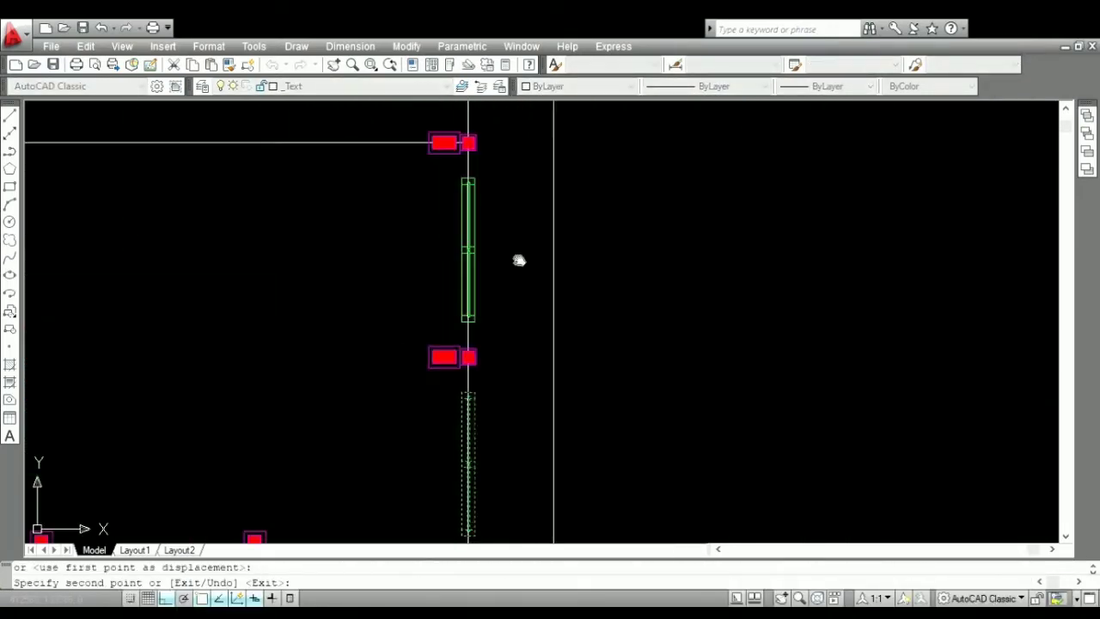
pyautogui.scroll(-3, 321, 381)
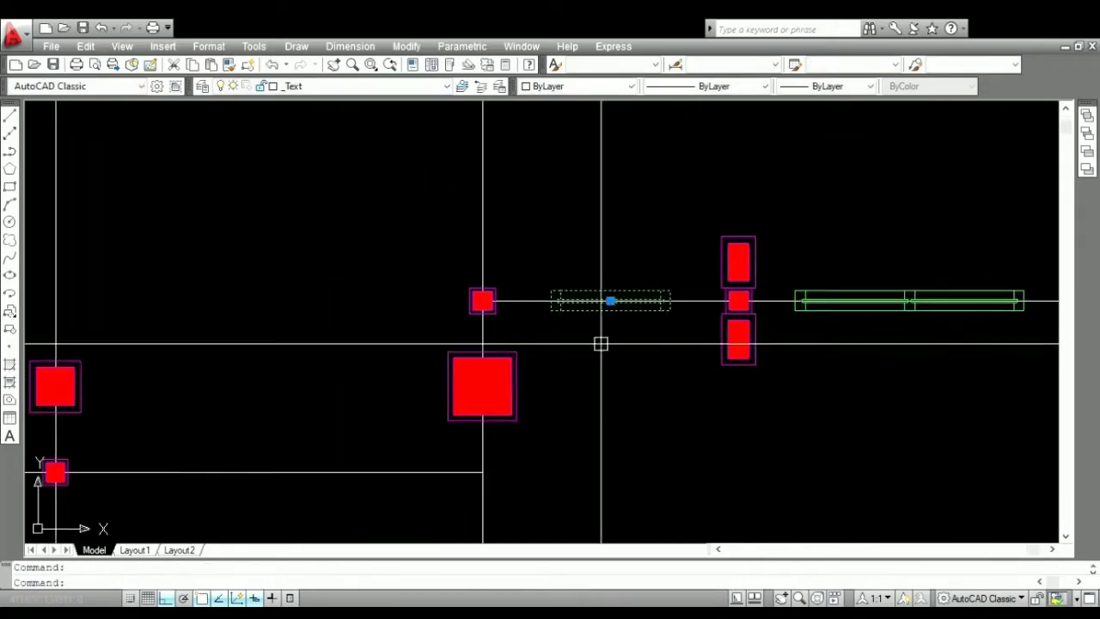
pyautogui.scroll(3, 560, 272)
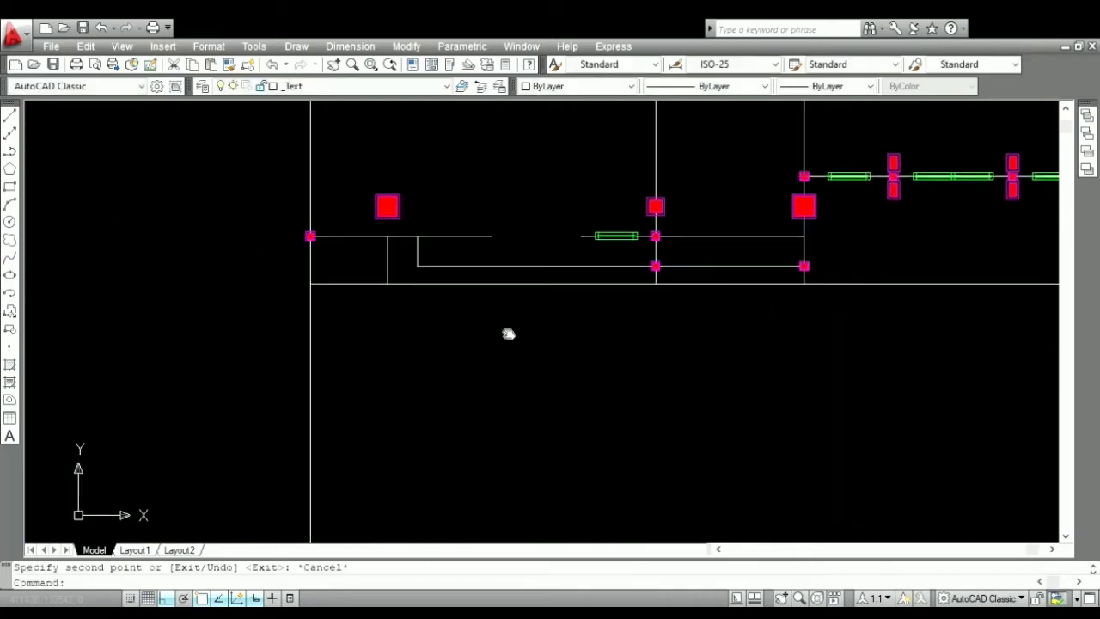
pyautogui.scroll(-2, 581, 271)
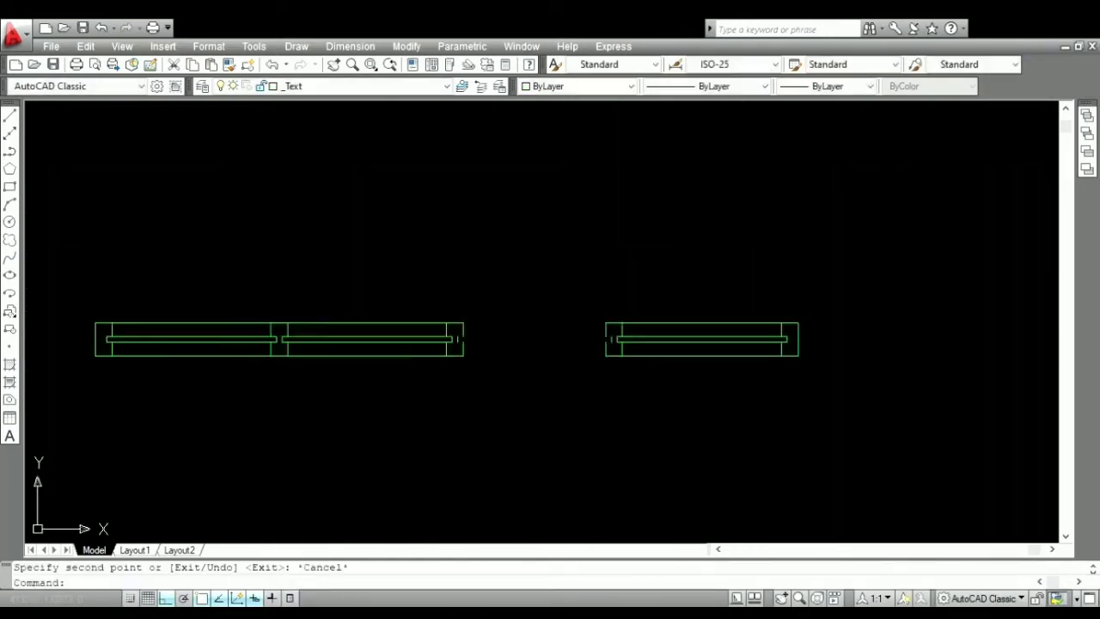
# - Erase the surplus pieces of the window drawing and move the detached end frame toward the window's open end
pyautogui.write('e')
pyautogui.press('Return')
pyautogui.write('m')
pyautogui.press('Return')
pyautogui.click(348, 349)
pyautogui.write('m')
pyautogui.press('Return')
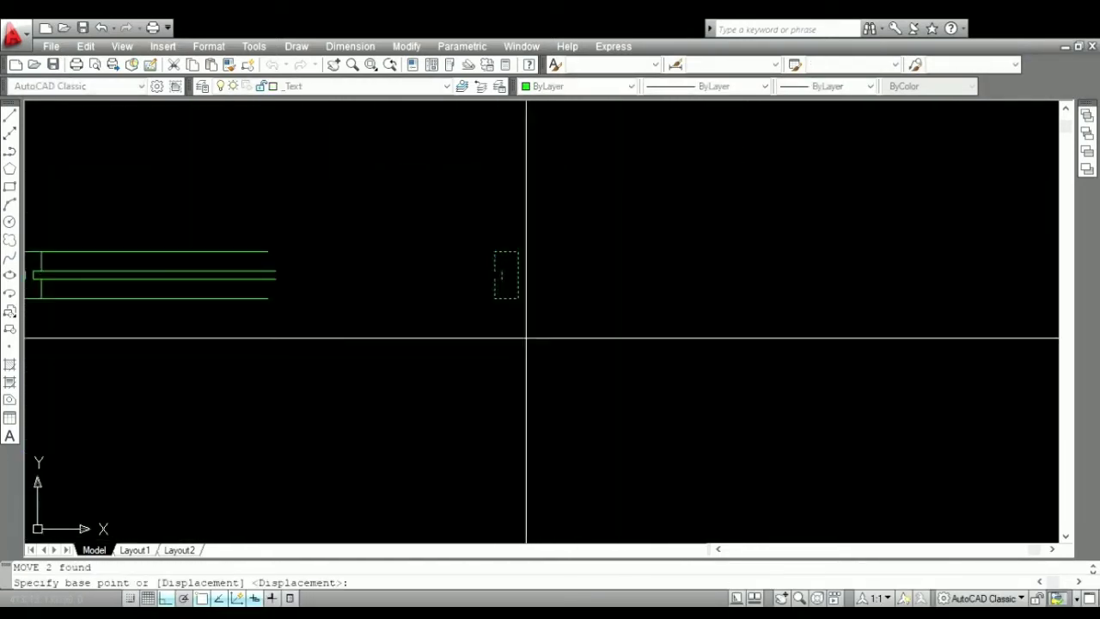
pyautogui.click(383, 289)
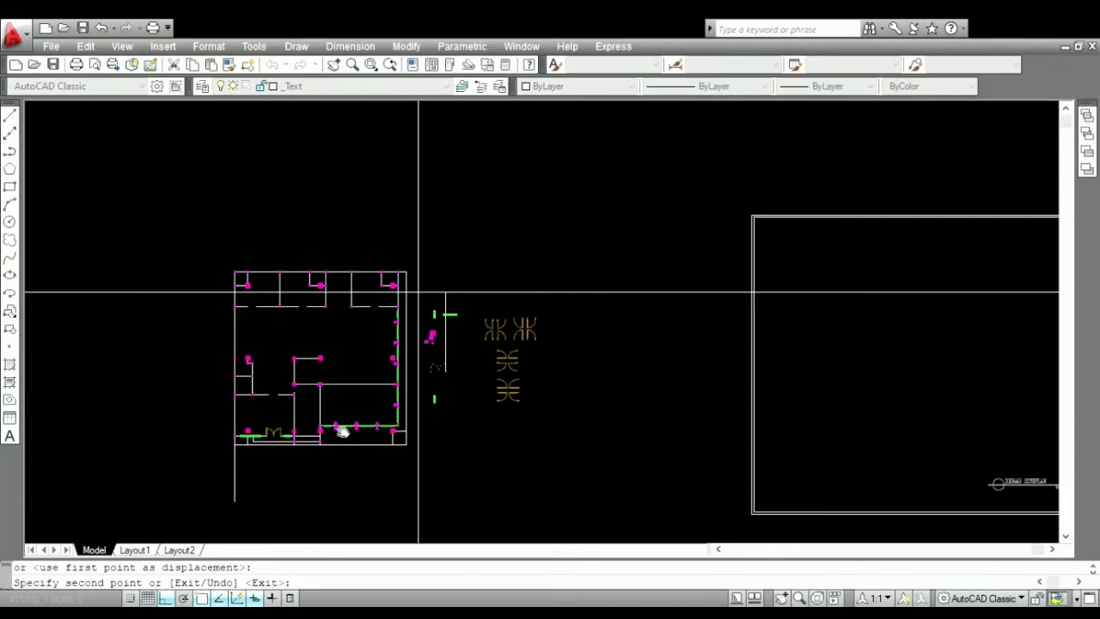
pyautogui.scroll(3, 654, 366)
pyautogui.press('Escape')
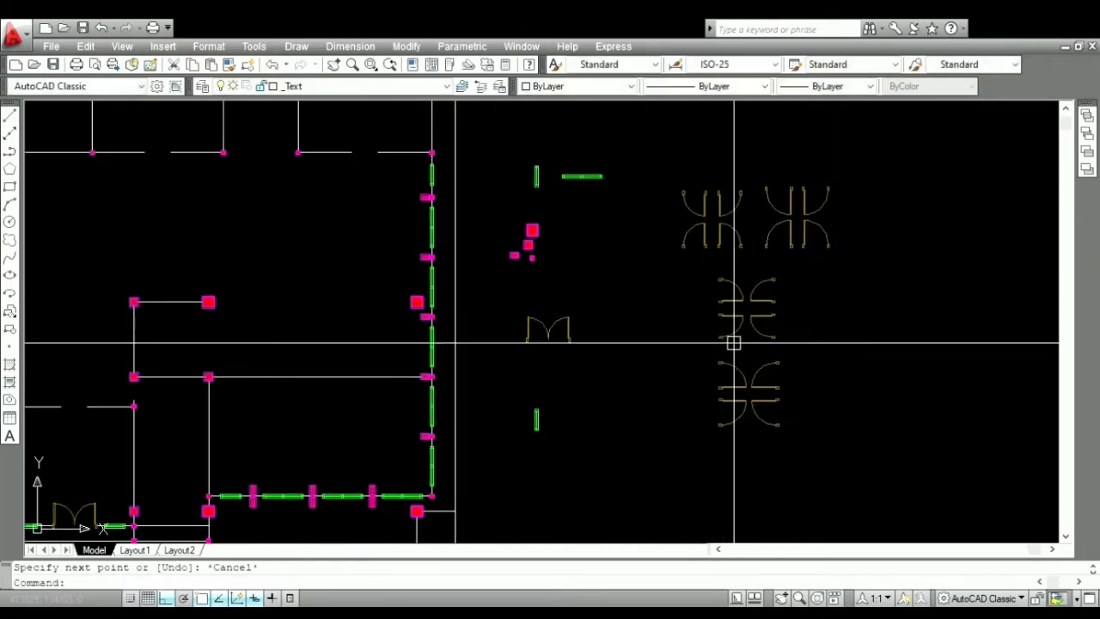
pyautogui.scroll(2, 731, 339)
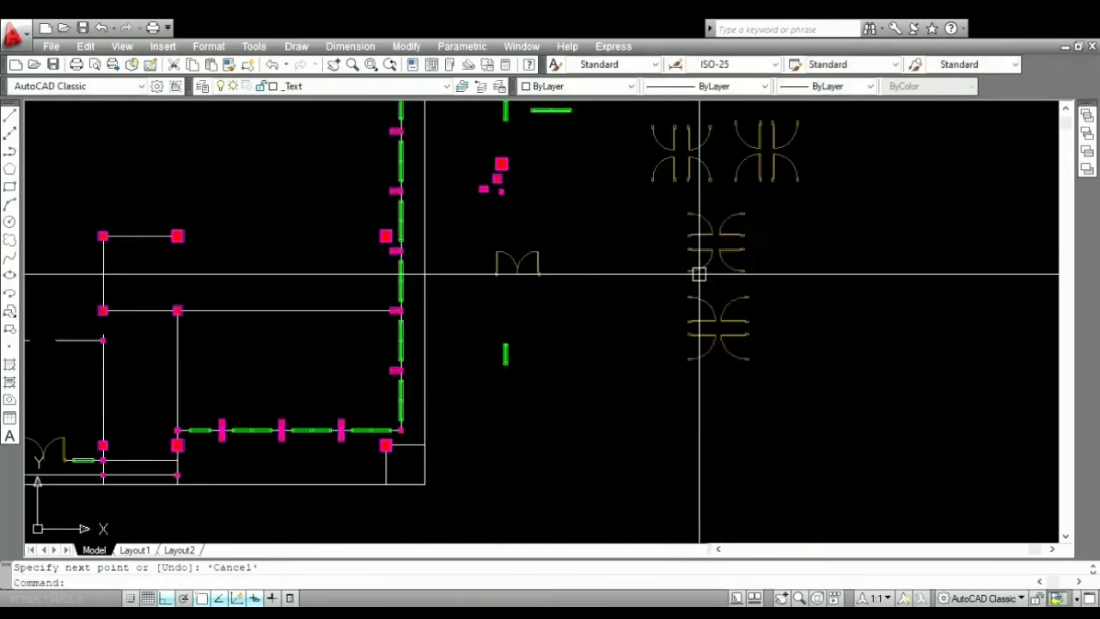
pyautogui.scroll(-2, 699, 274)
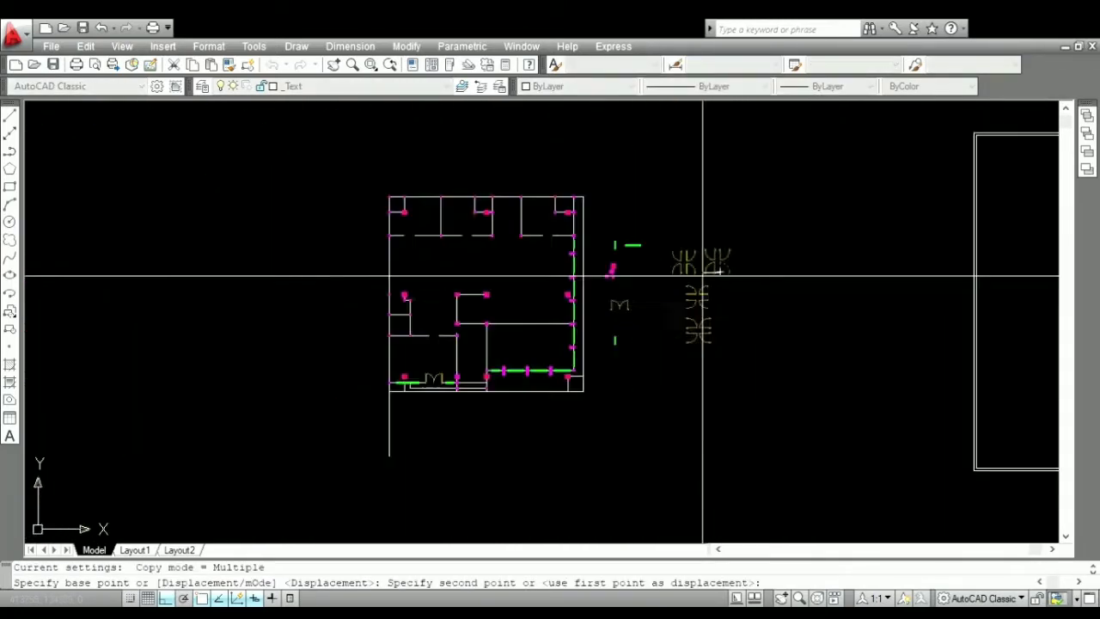
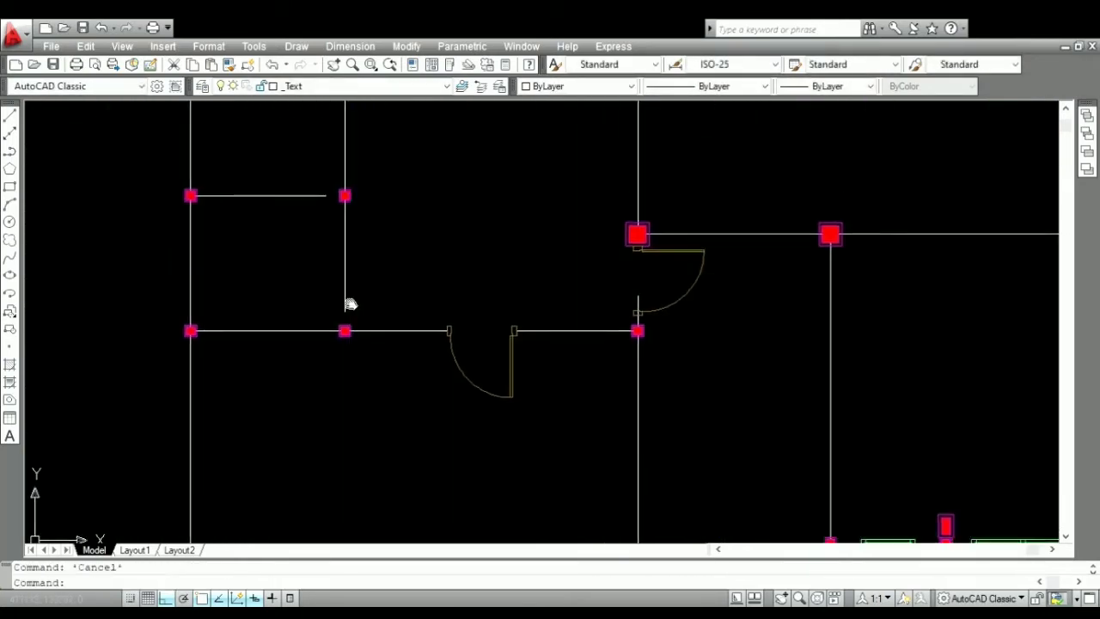
pyautogui.moveTo(351, 304); pyautogui.dragTo(365, 383, button='middle')
pyautogui.scroll(-3, 364, 382)
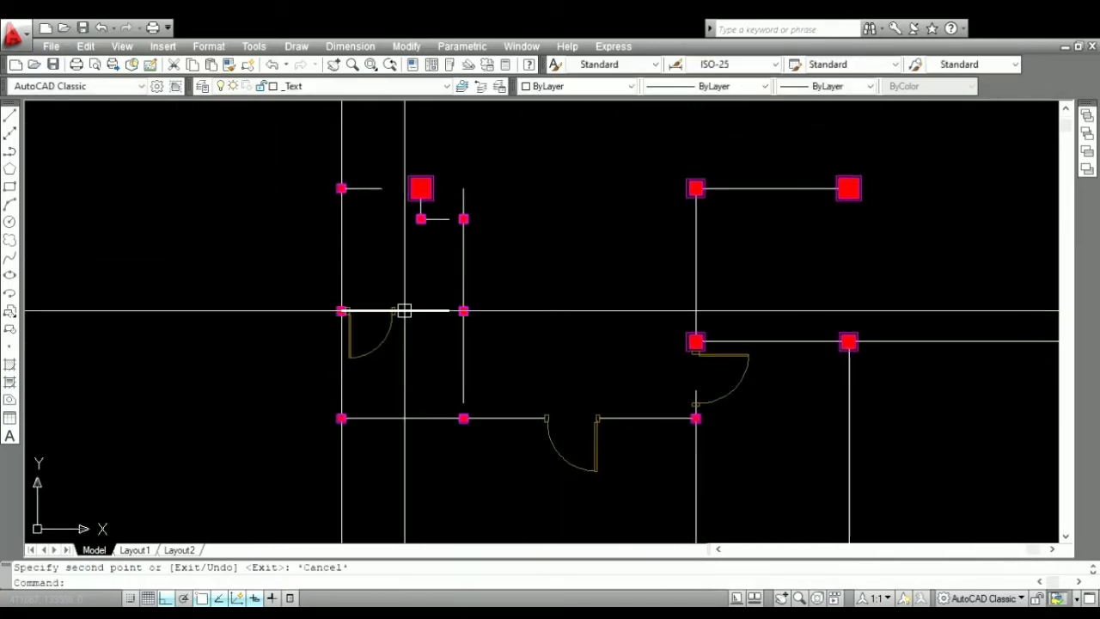
pyautogui.moveTo(556, 367); pyautogui.dragTo(505, 424, button='middle')
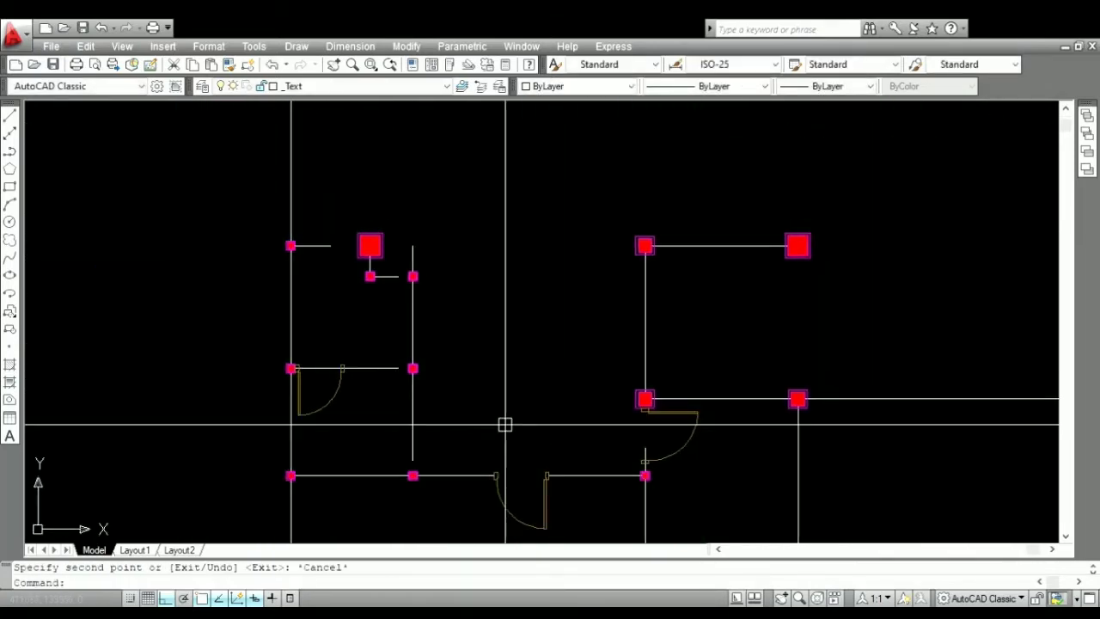
pyautogui.scroll(-5, 750, 427)
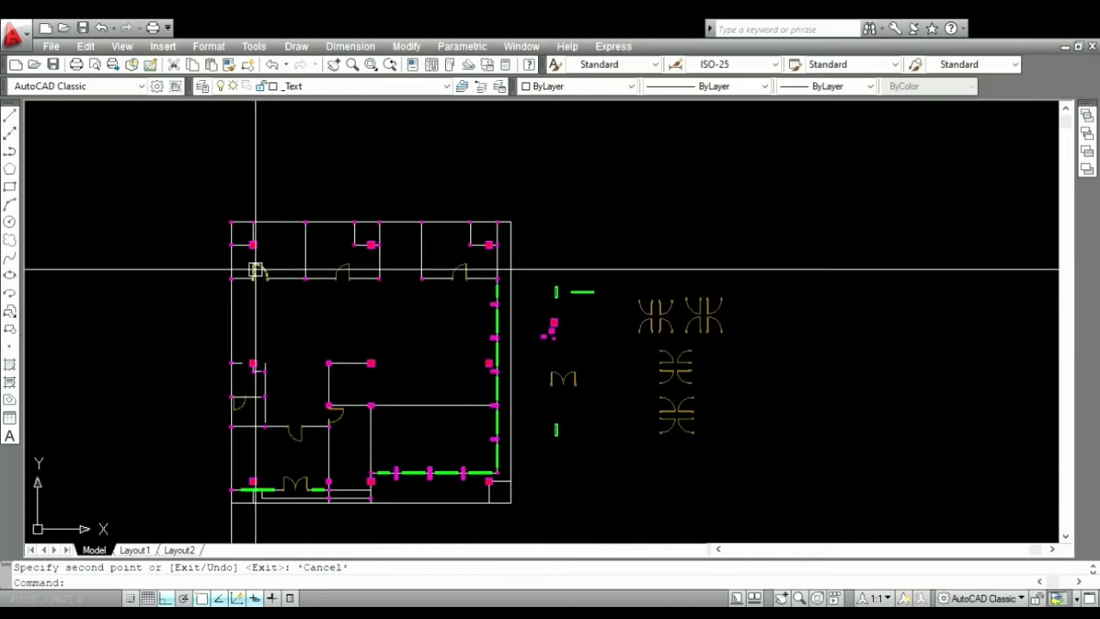
# - Copy a single door onto the partition walls of the three small corner rooms along the plan's upper side
pyautogui.scroll(4, 610, 369)
pyautogui.moveTo(651, 303); pyautogui.dragTo(914, 530, button='middle')
pyautogui.scroll(2, 743, 443)
pyautogui.click(744, 445)
pyautogui.press('Return')
pyautogui.click(749, 432)
pyautogui.scroll(-4, 748, 432)
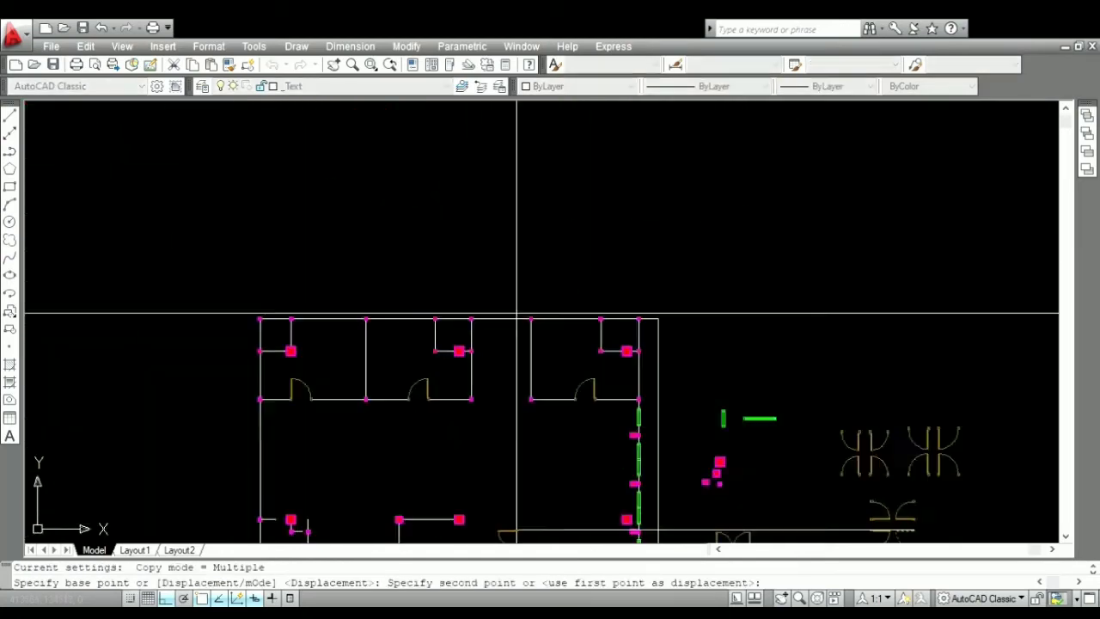
pyautogui.scroll(6, 601, 325)
pyautogui.click(601, 298)
pyautogui.moveTo(360, 284); pyautogui.dragTo(945, 271, button='middle')
pyautogui.click(233, 275)
pyautogui.scroll(-5, 233, 275)
pyautogui.scroll(5, 292, 324)
pyautogui.click(582, 245)
pyautogui.press('Escape')
# - Mirror the upper-left small room's door about its partition wall so it opens the other way, and erase the original
pyautogui.write('mi')
pyautogui.scroll(6, 605, 260)
pyautogui.click(500, 208)
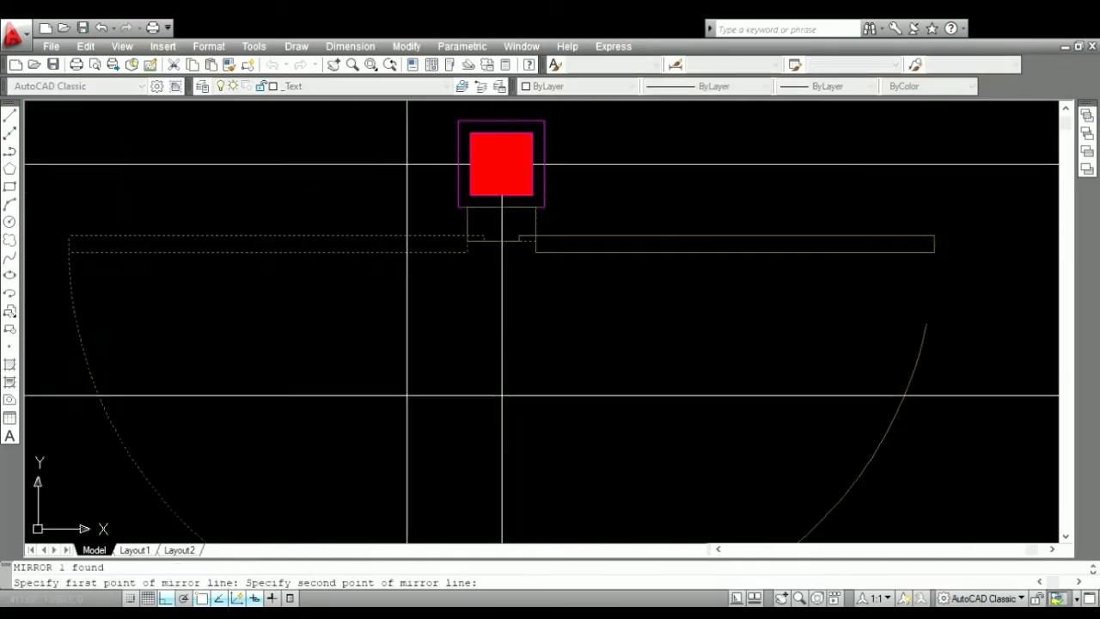
pyautogui.click(407, 395)
pyautogui.click(273, 245)
pyautogui.write('e')
# - Copy the mirrored door from the upper-left small room, using its corner at the column as base point
pyautogui.scroll(-8, 275, 249)
pyautogui.scroll(6, 324, 272)
pyautogui.click(342, 175)
pyautogui.scroll(-6, 342, 185)
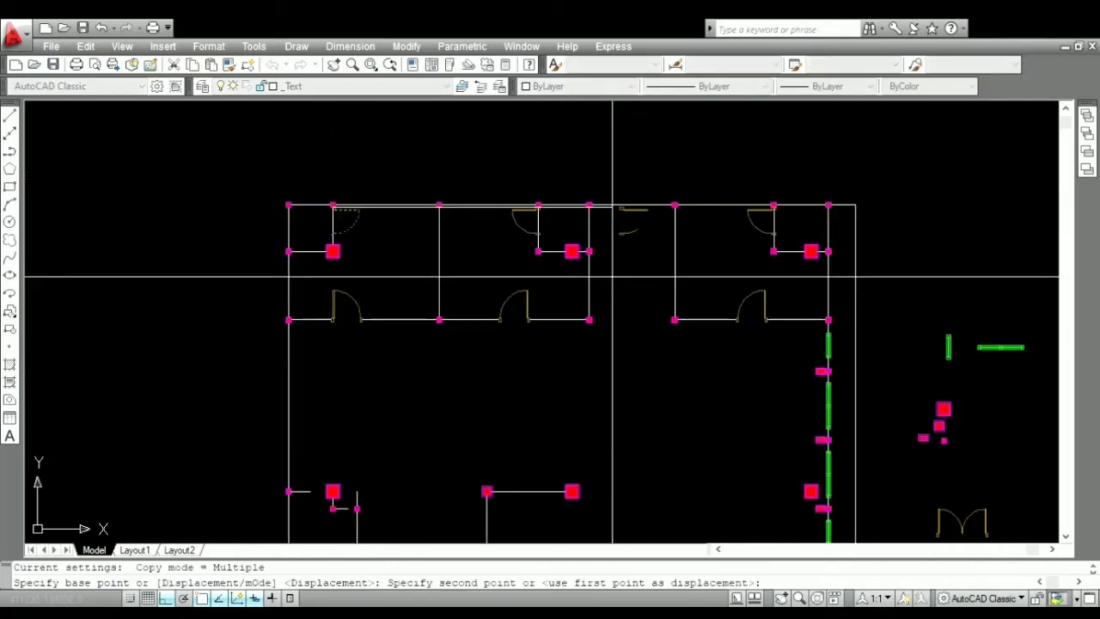
pyautogui.scroll(4, 628, 274)
pyautogui.scroll(-3, 463, 207)
pyautogui.press('Escape')
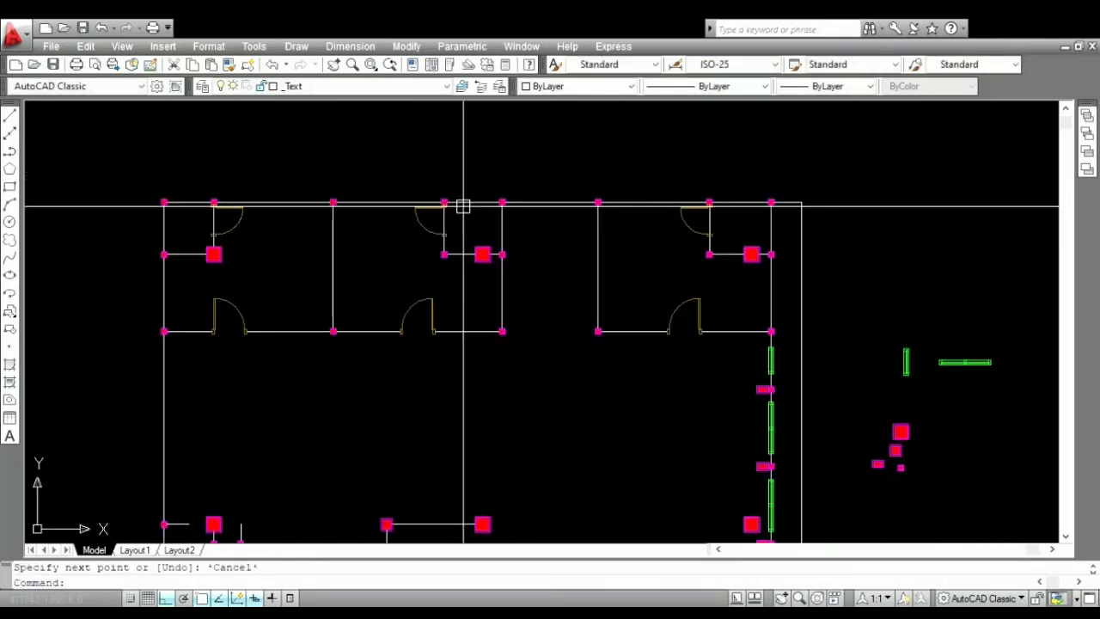
pyautogui.moveTo(297, 294); pyautogui.dragTo(435, 267, button='middle')
pyautogui.write('l')
pyautogui.click(436, 176)
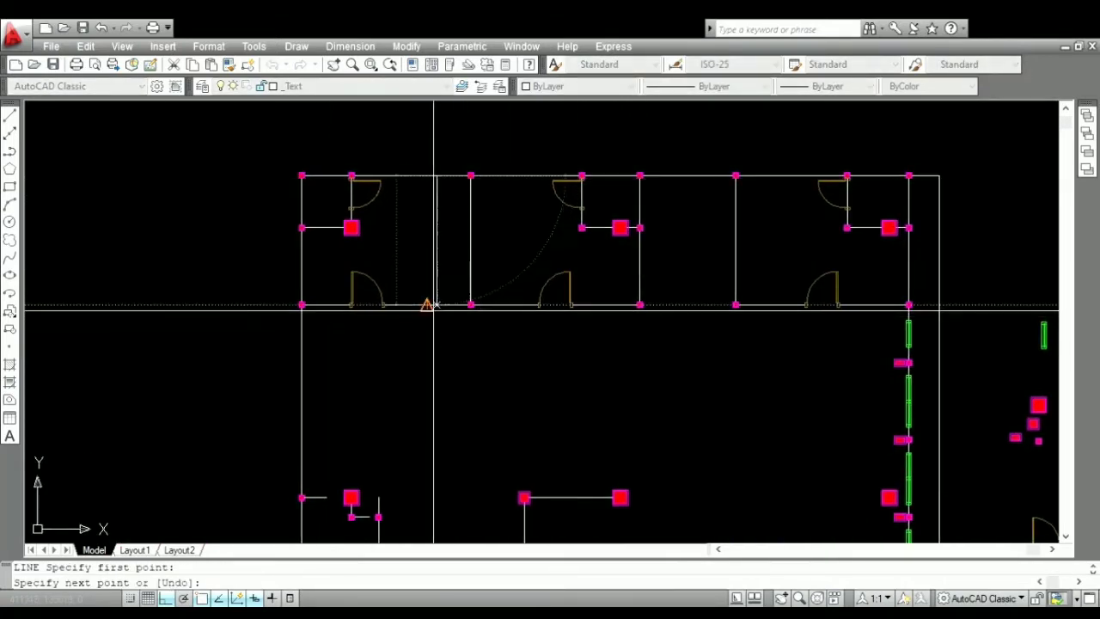
pyautogui.scroll(3, 434, 305)
pyautogui.moveTo(438, 309); pyautogui.dragTo(412, 449, button='middle')
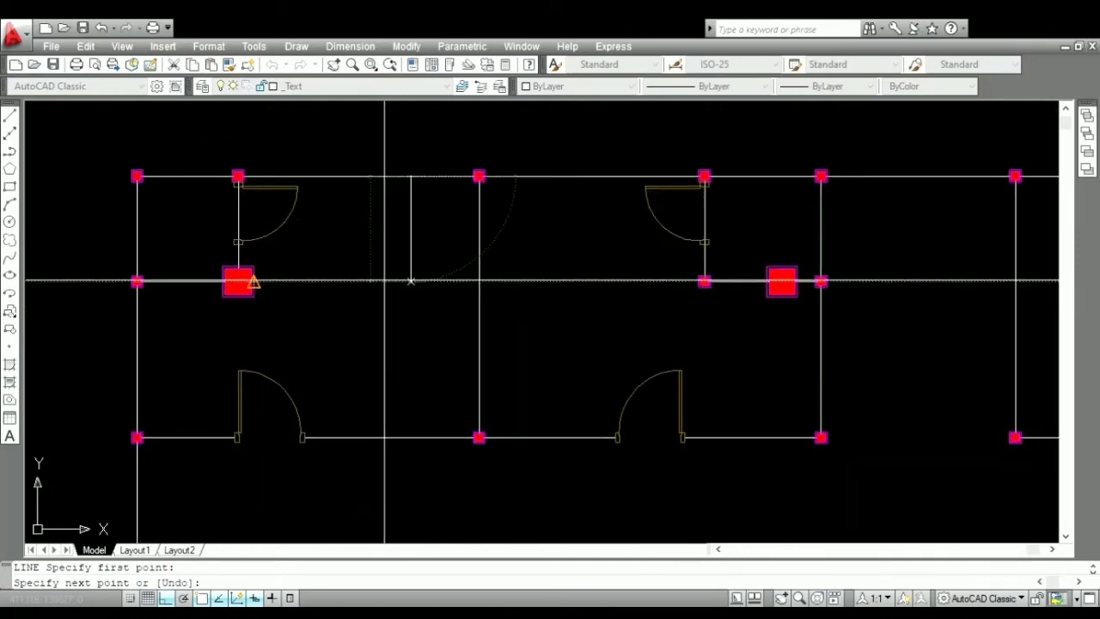
pyautogui.press('Escape')
# - Move the lower partition lines and small columns of the three upper small rooms downward by 15 units
pyautogui.scroll(3, 708, 293)
pyautogui.click(731, 297)
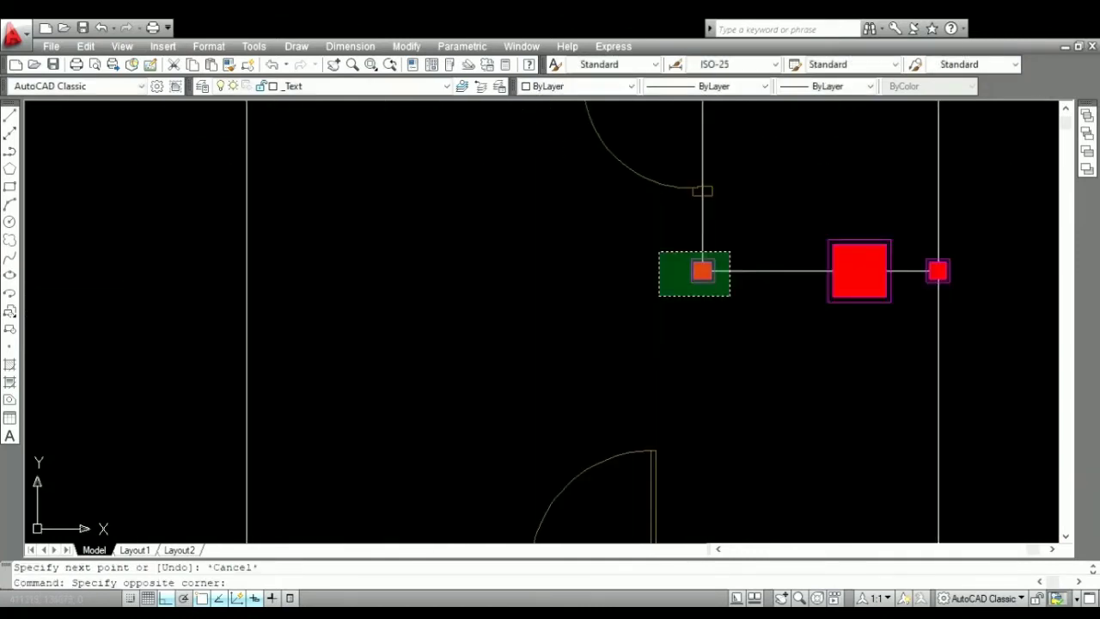
pyautogui.click(658, 251)
pyautogui.scroll(-4, 981, 294)
pyautogui.moveTo(988, 296); pyautogui.dragTo(400, 280, button='middle')
pyautogui.scroll(2, 744, 290)
pyautogui.write('m')
pyautogui.click(964, 242)
pyautogui.write('15')
pyautogui.press('Return')
pyautogui.scroll(3, 794, 183)
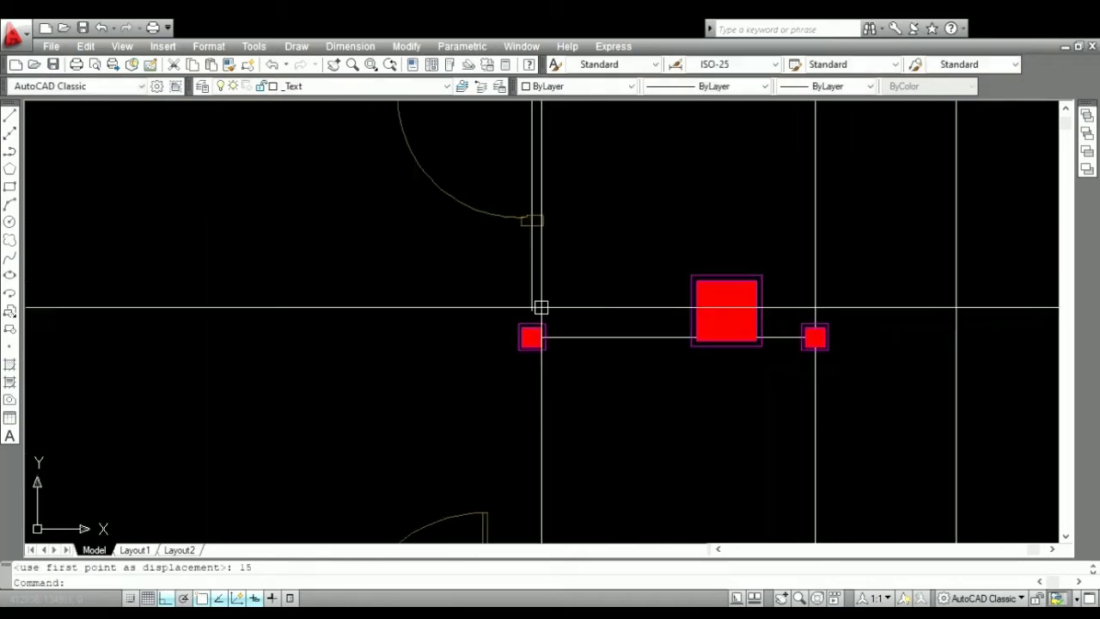
pyautogui.scroll(2, 528, 332)
pyautogui.press('Escape')
pyautogui.scroll(-5, 694, 332)
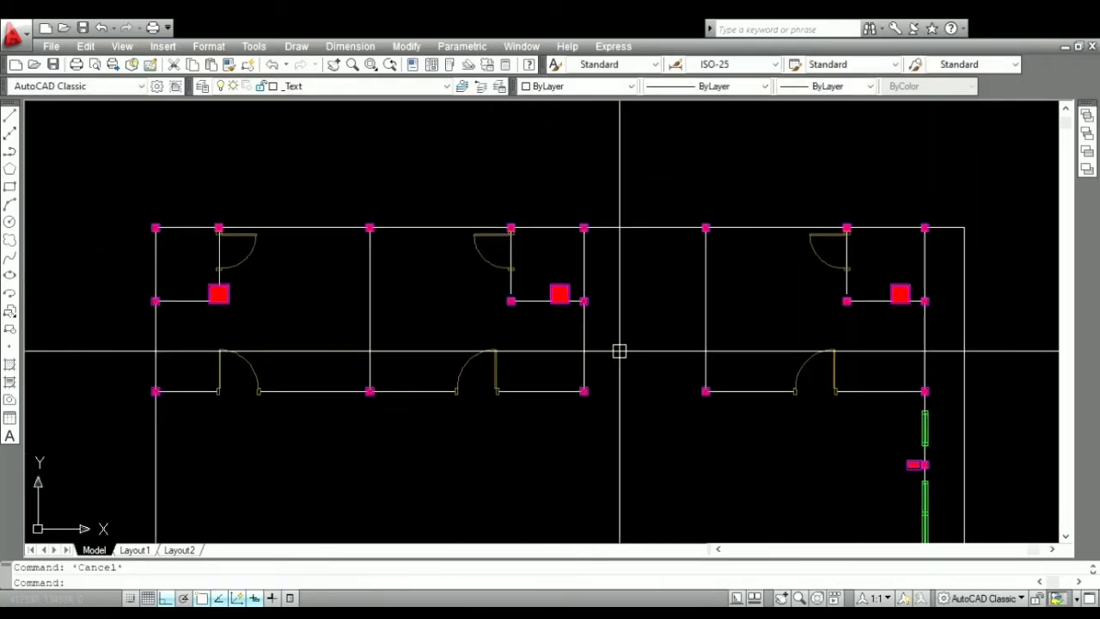
# - Move the hatched wall block against the upper-left corner column and stretch its end to the next column's face
pyautogui.scroll(-3, 615, 353)
pyautogui.moveTo(601, 421); pyautogui.dragTo(512, 335, button='middle')
pyautogui.scroll(2, 626, 297)
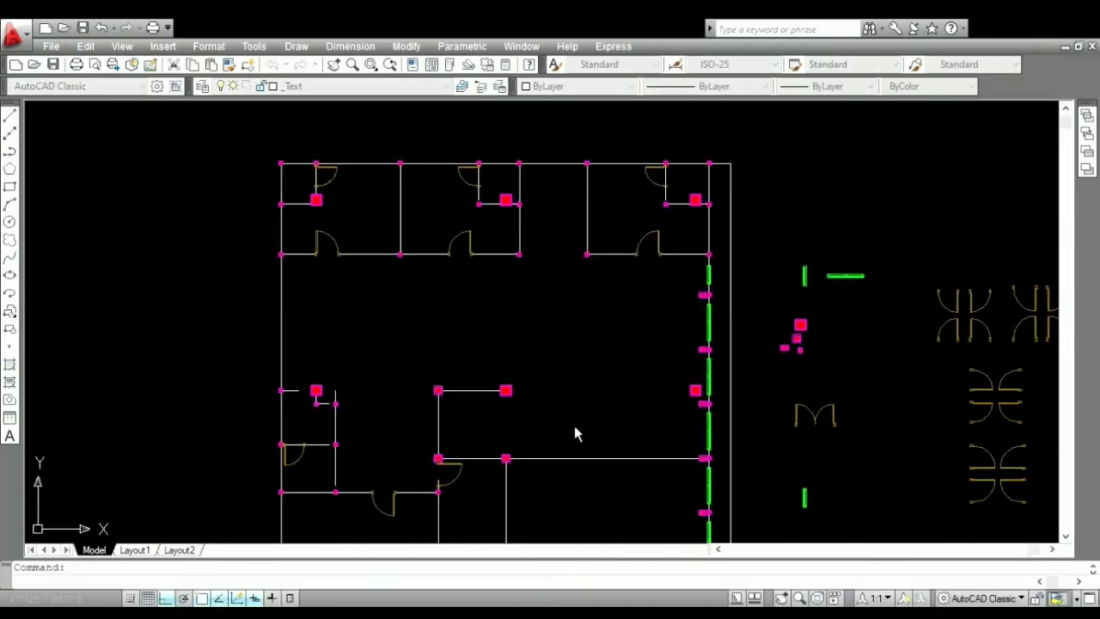
pyautogui.scroll(5, 262, 159)
pyautogui.scroll(2, 550, 192)
pyautogui.click(586, 179)
pyautogui.click(439, 195)
pyautogui.write('m')
pyautogui.click(426, 179)
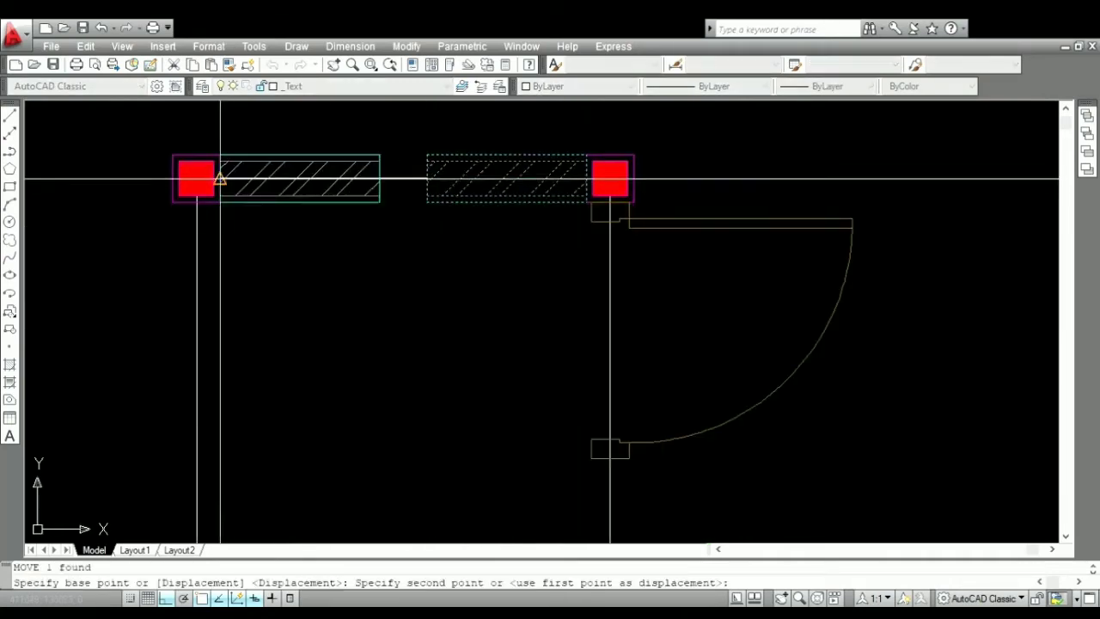
pyautogui.click(220, 178)
pyautogui.click(379, 178)
pyautogui.click(586, 178)
# - Copy the hatched wall block by its end midpoint onto the walls of the upper rooms, starting at column faces
pyautogui.scroll(-4, 365, 145)
pyautogui.click(336, 147)
pyautogui.write('co')
pyautogui.click(309, 157)
pyautogui.scroll(3, 262, 346)
pyautogui.click(387, 351)
pyautogui.scroll(-4, 387, 352)
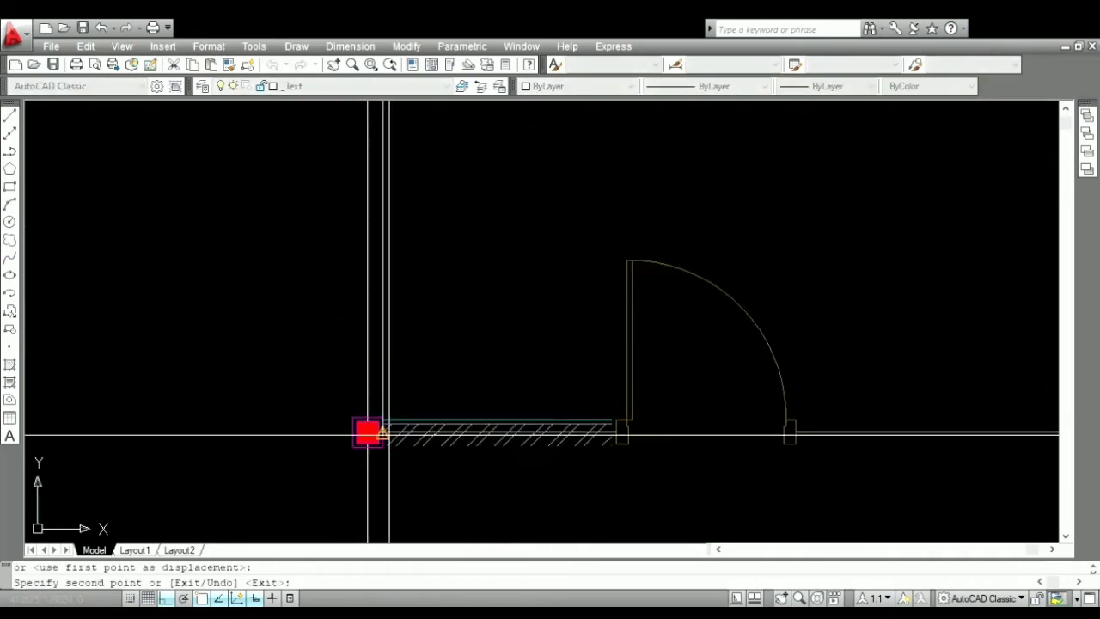
pyautogui.click(574, 272)
pyautogui.scroll(-5, 574, 271)
pyautogui.scroll(2, 316, 282)
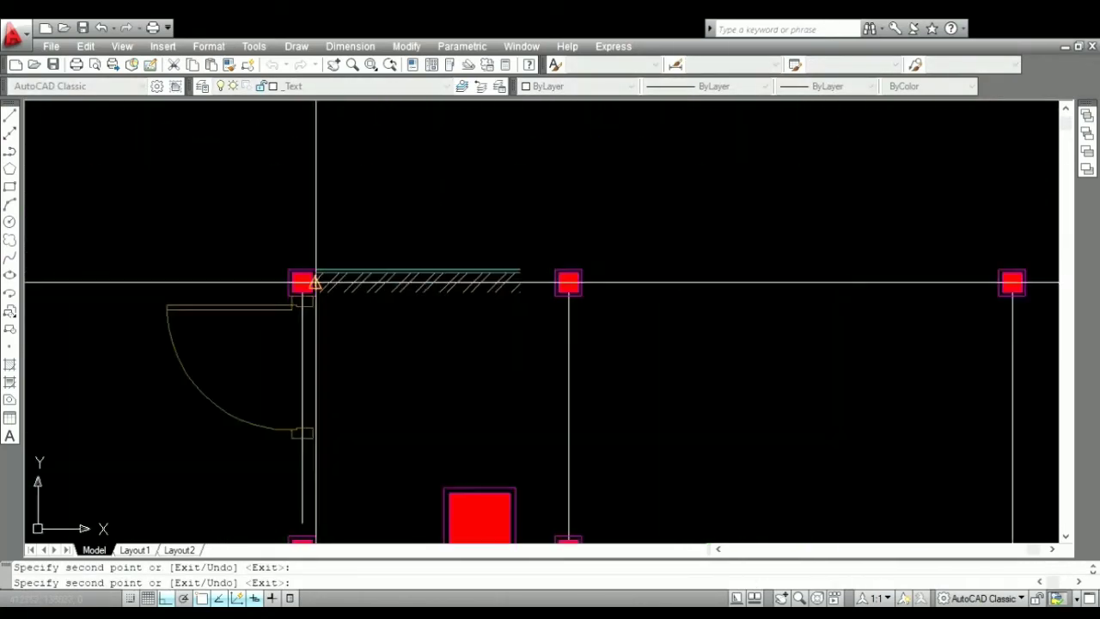
# - Place more copies of the wall block at column faces on the upper wall and on the walls beside the lower doors
pyautogui.click(250, 287)
pyautogui.scroll(-5, 250, 287)
pyautogui.scroll(3, 155, 293)
pyautogui.click(361, 238)
pyautogui.scroll(-4, 361, 238)
pyautogui.scroll(3, 404, 412)
pyautogui.click(222, 216)
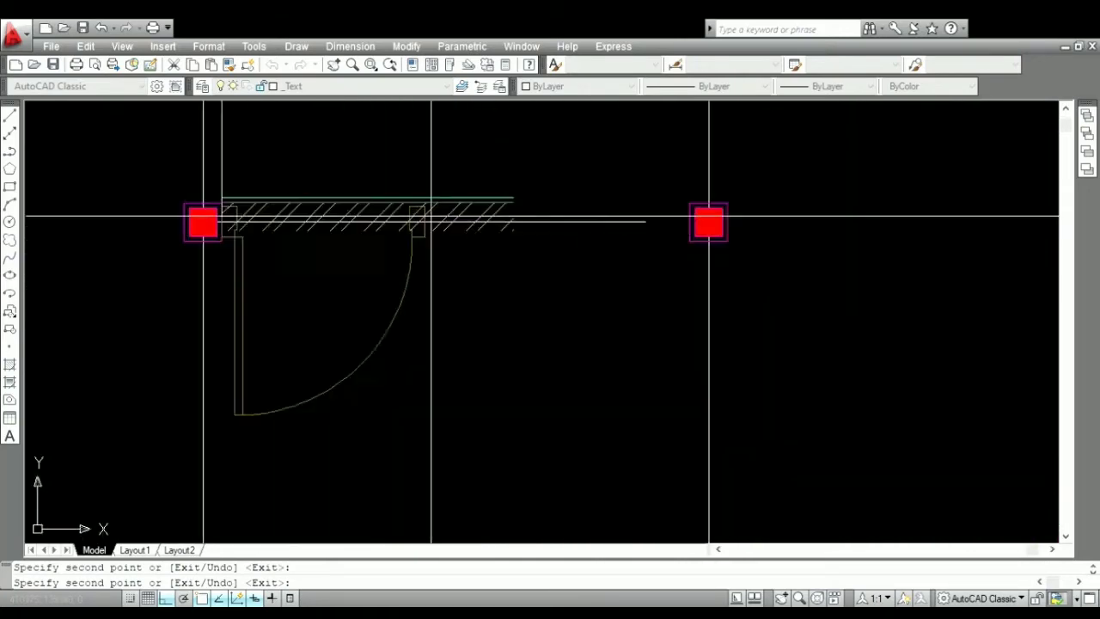
pyautogui.click(441, 378)
pyautogui.scroll(-3, 442, 379)
pyautogui.scroll(5, 688, 380)
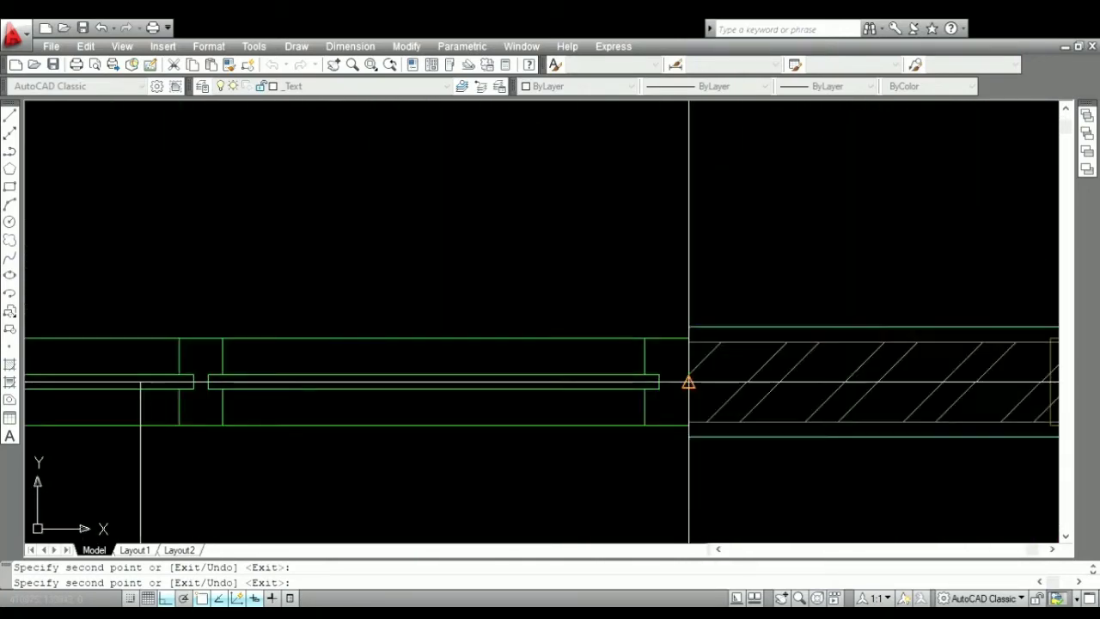
# - Place further wall block copies against the window ends and columns along the plan's lower walls, and end the copying
pyautogui.click(687, 381)
pyautogui.scroll(-5, 687, 380)
pyautogui.scroll(6, 865, 376)
pyautogui.click(865, 375)
pyautogui.scroll(-7, 865, 375)
pyautogui.scroll(8, 705, 163)
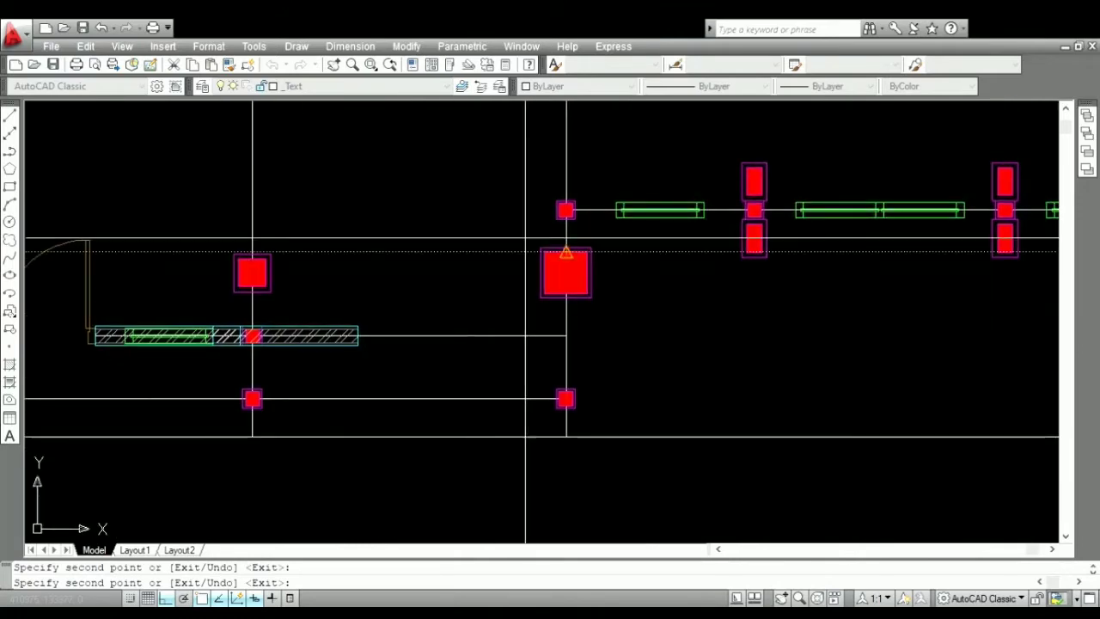
pyautogui.click(489, 231)
pyautogui.scroll(-7, 489, 231)
pyautogui.press('Escape')
# - Shorten the wall blocks on the lower-left wall so they end at the adjoining window frames
pyautogui.scroll(5, 636, 305)
pyautogui.click(636, 304)
pyautogui.click(678, 300)
pyautogui.click(549, 301)
pyautogui.scroll(-4, 548, 300)
pyautogui.scroll(7, 330, 305)
pyautogui.click(490, 289)
pyautogui.click(540, 287)
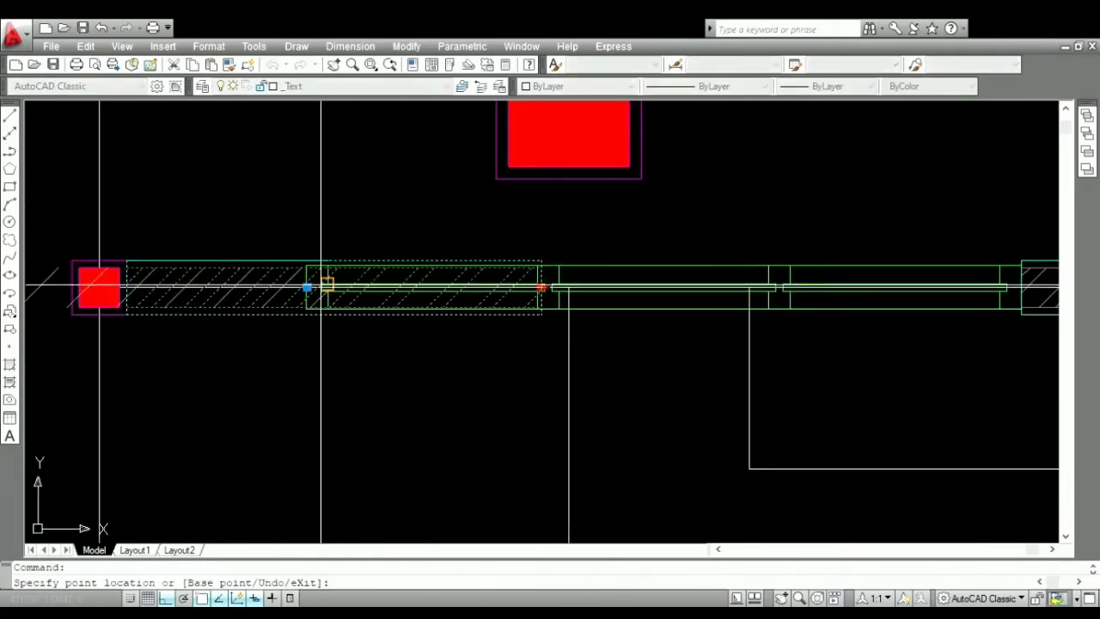
pyautogui.click(307, 287)
# - Fit the wall blocks flanking the single window on the lower wall between the window frame and the columns
pyautogui.scroll(-7, 307, 287)
pyautogui.scroll(6, 731, 280)
pyautogui.click(593, 331)
pyautogui.scroll(-5, 902, 318)
pyautogui.scroll(4, 847, 287)
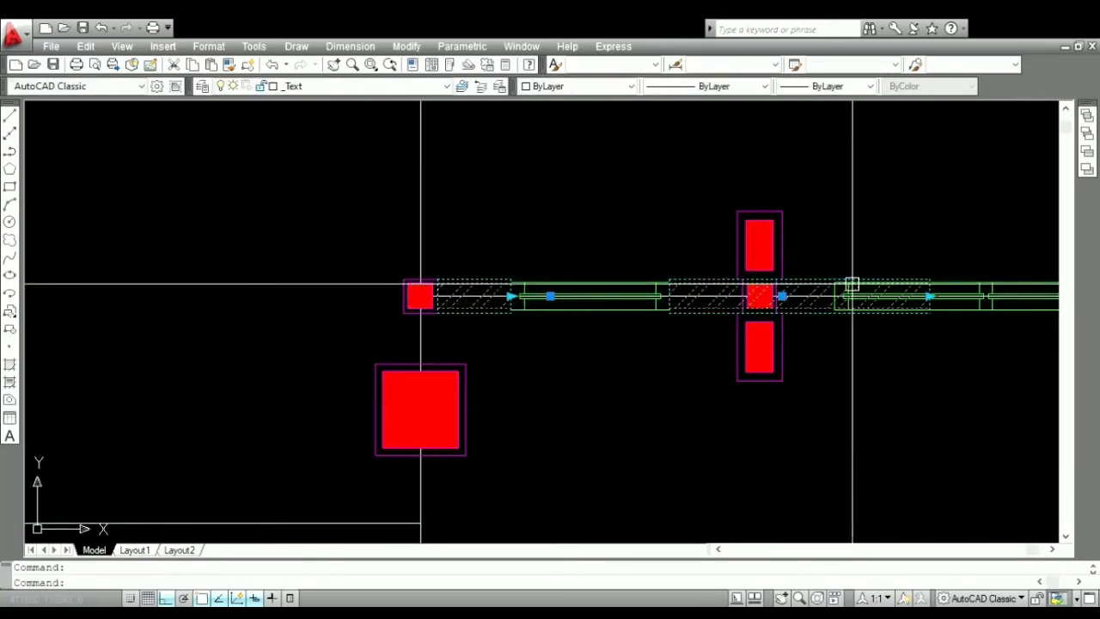
pyautogui.press('Escape')
# - Copy a double window by its centre to the midpoint between the two columns of the projecting lower wall
pyautogui.scroll(-2, 607, 246)
pyautogui.click(790, 238)
pyautogui.write('co')
pyautogui.scroll(5, 726, 236)
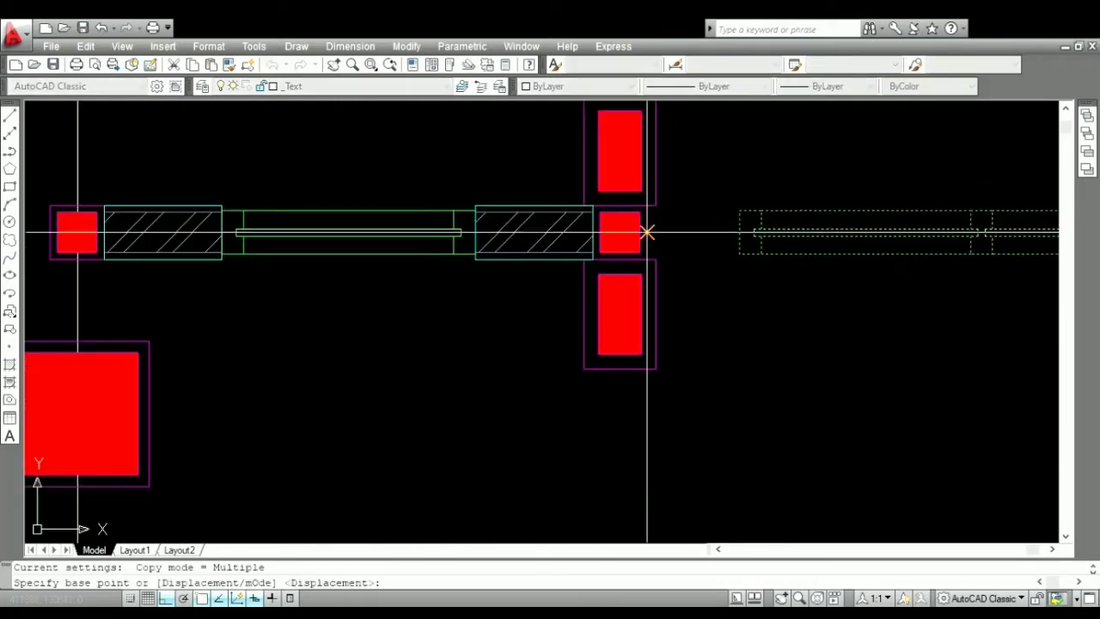
pyautogui.scroll(-5, 645, 231)
pyautogui.keyDown('shift'); pyautogui.rightClick(765, 260); pyautogui.keyUp('shift')
pyautogui.click(788, 300)
pyautogui.click(612, 221)
pyautogui.click(867, 214)
pyautogui.click(354, 312)
pyautogui.scroll(-5, 430, 305)
pyautogui.click(564, 305)
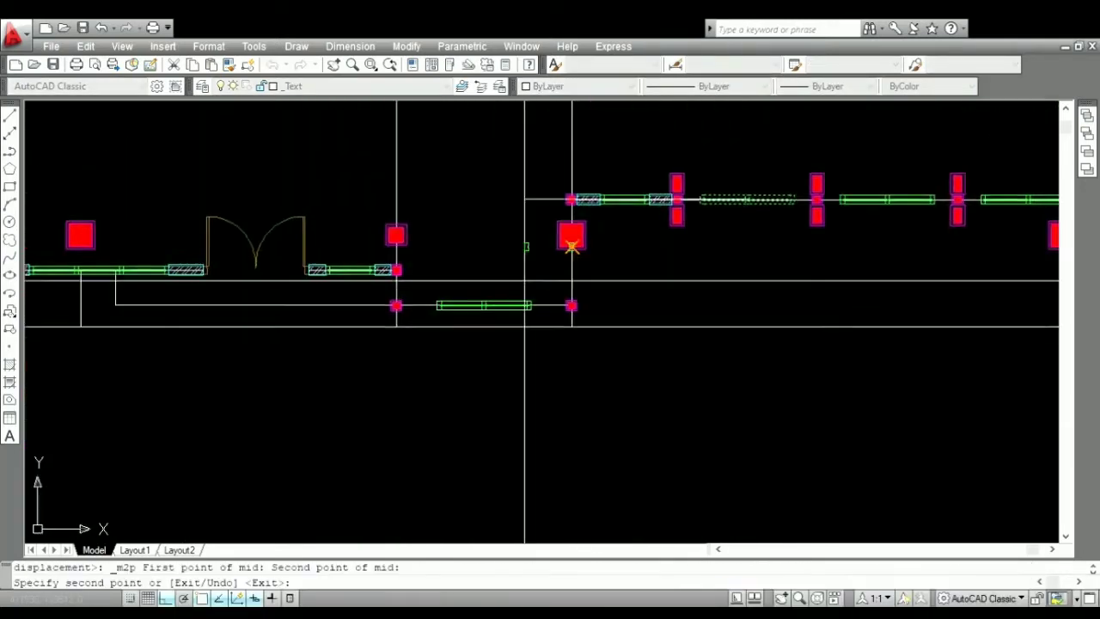
# - Copy a wall block to both sides of the new double window and stretch one end to the right column's face
pyautogui.click(592, 200)
pyautogui.write('co')
pyautogui.scroll(8, 586, 202)
pyautogui.click(530, 184)
pyautogui.click(440, 319)
pyautogui.click(531, 319)
pyautogui.click(756, 312)
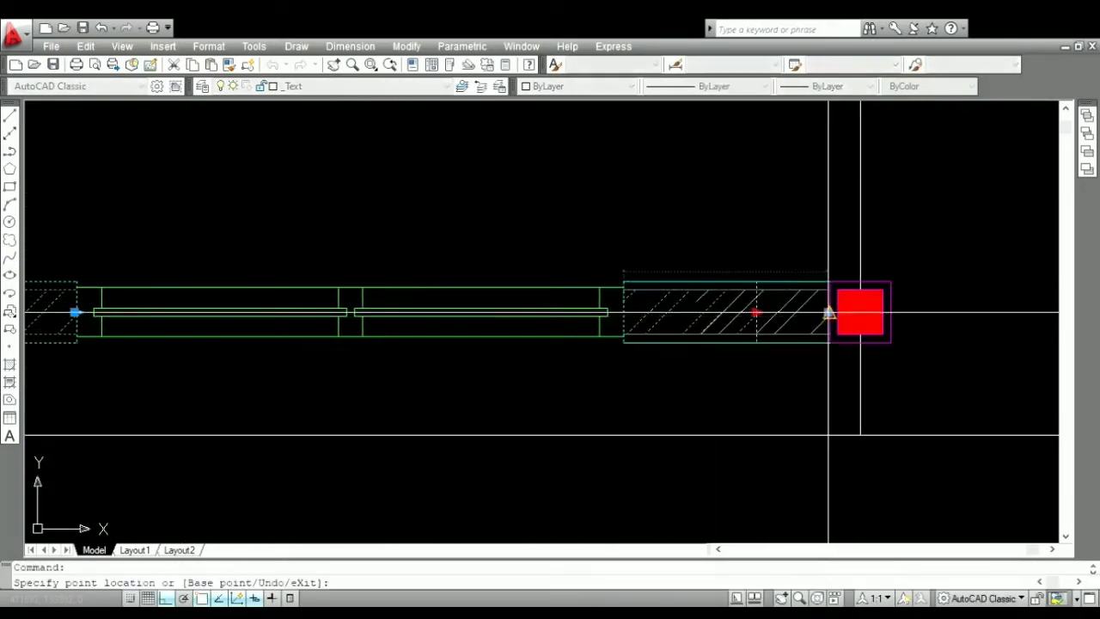
pyautogui.click(827, 312)
# - Copy a wall block beside the window on the lower wall and adjust its end to the column's face
pyautogui.click(61, 319)
pyautogui.write('co')
pyautogui.click(401, 233)
pyautogui.click(685, 263)
pyautogui.click(659, 336)
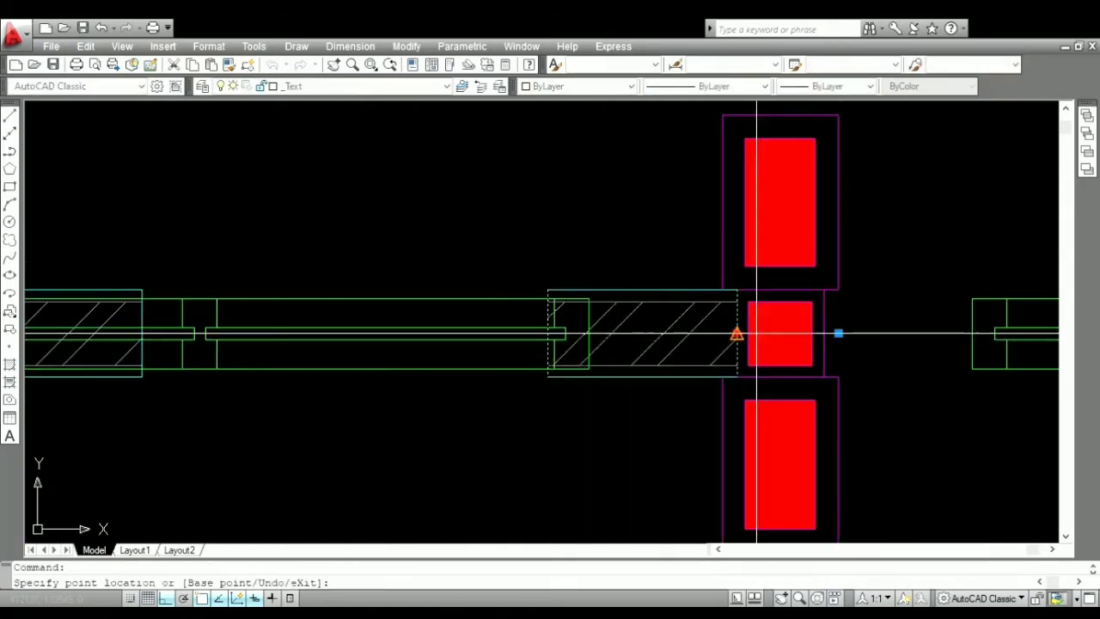
pyautogui.click(756, 334)
# - Move a wall block to the other face of the column and stretch it to the next double window's frame
pyautogui.moveTo(614, 415)
pyautogui.mouseDown(button='middle')
pyautogui.moveTo(710, 384)
pyautogui.moveTo(129, 374)
pyautogui.mouseUp(button='middle')
pyautogui.press('Escape')
pyautogui.scroll(2, 439, 315)
pyautogui.click(440, 314)
pyautogui.write('m')
pyautogui.click(258, 263)
pyautogui.scroll(-2, 197, 171)
pyautogui.click(303, 249)
pyautogui.click(279, 249)
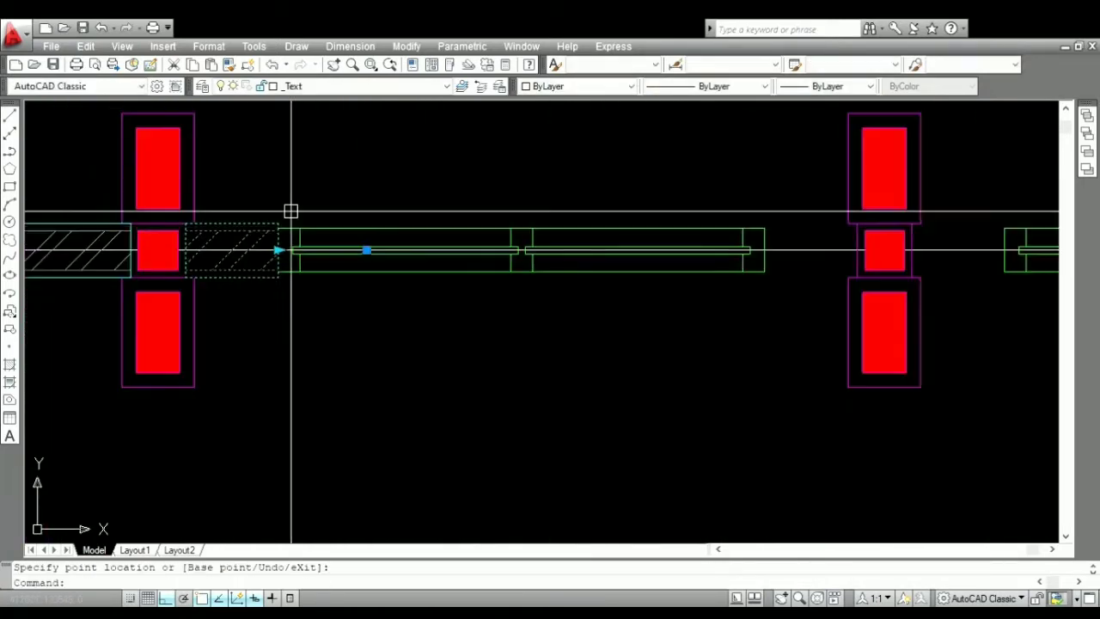
# - Copy the fitted wall block to the opposite side of the next column, filling the gap to the window
pyautogui.scroll(-3, 269, 378)
pyautogui.write('co')
pyautogui.click(208, 233)
pyautogui.scroll(6, 658, 251)
pyautogui.click(690, 332)
pyautogui.click(424, 332)
pyautogui.press('Escape')
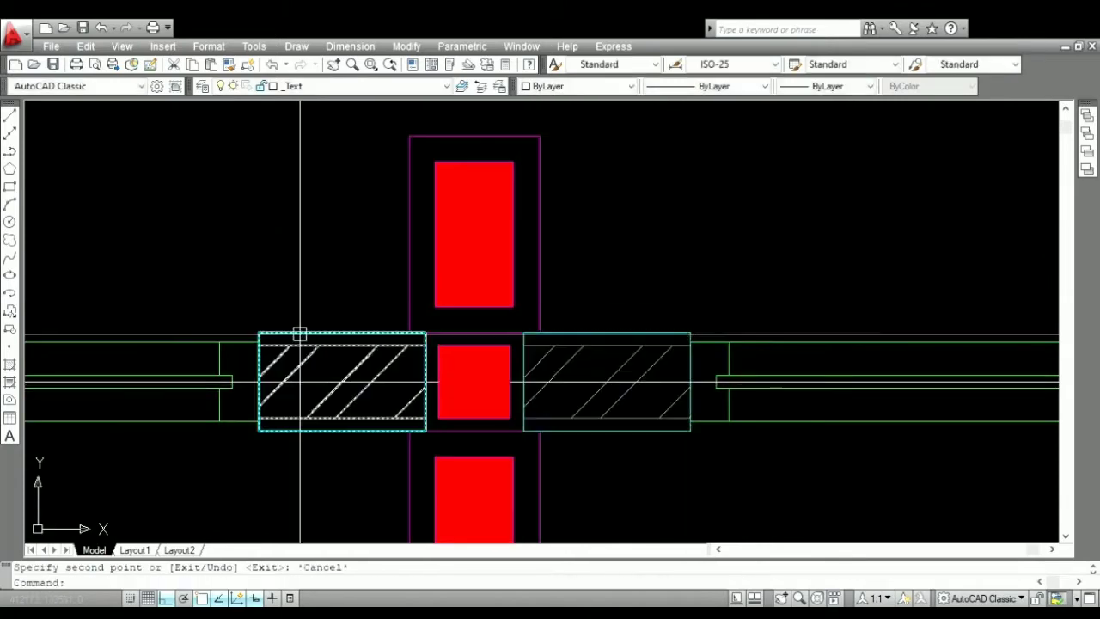
# - Copy the pair of wall blocks flanking the column to the remaining columns of the lower wall up to the corner
pyautogui.scroll(-6, 300, 331)
pyautogui.write('co')
pyautogui.click(232, 271)
pyautogui.click(879, 271)
pyautogui.press('space')
# - Copy vertical wall blocks onto the plan's right wall, against both faces of its columns
pyautogui.scroll(2, 759, 365)
pyautogui.click(825, 449)
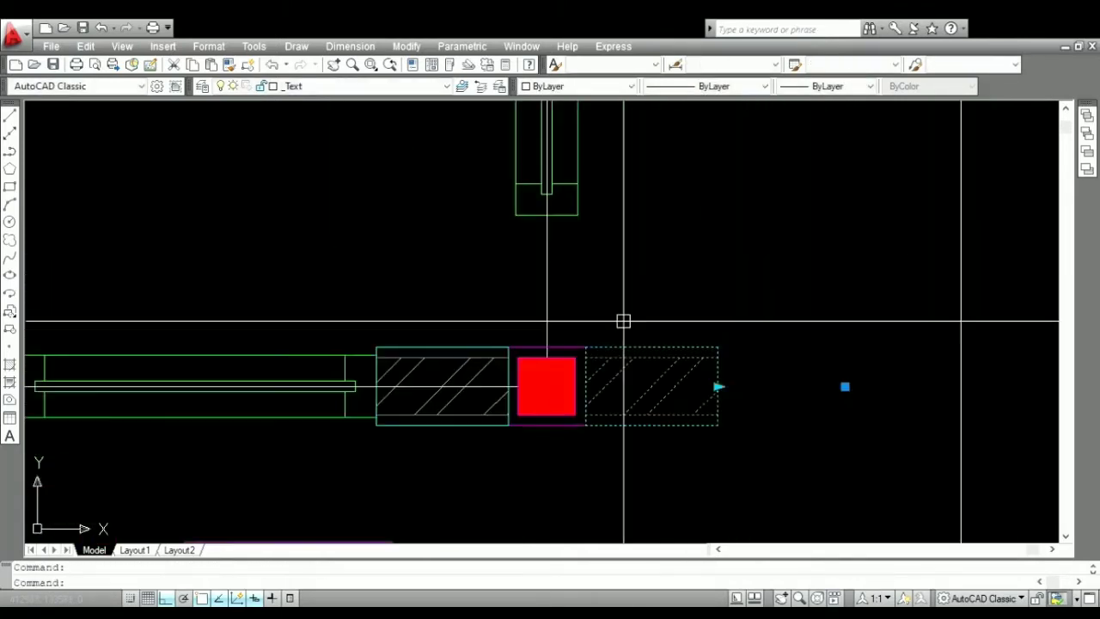
pyautogui.scroll(-3, 546, 320)
pyautogui.write('co')
pyautogui.scroll(3, 533, 337)
pyautogui.click(533, 336)
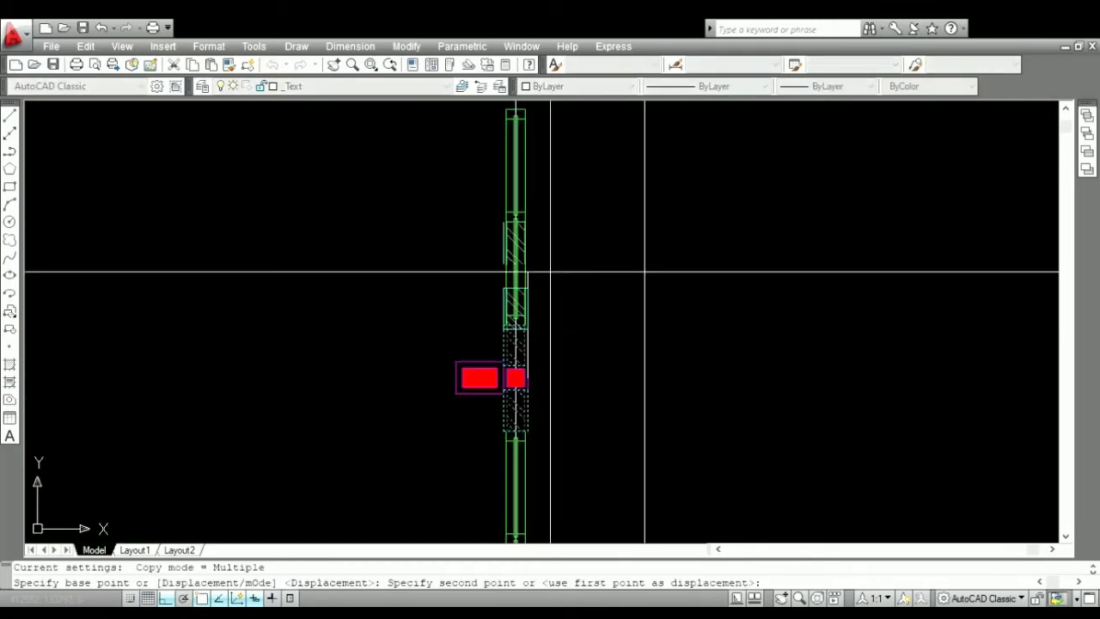
pyautogui.click(581, 263)
pyautogui.scroll(2, 577, 206)
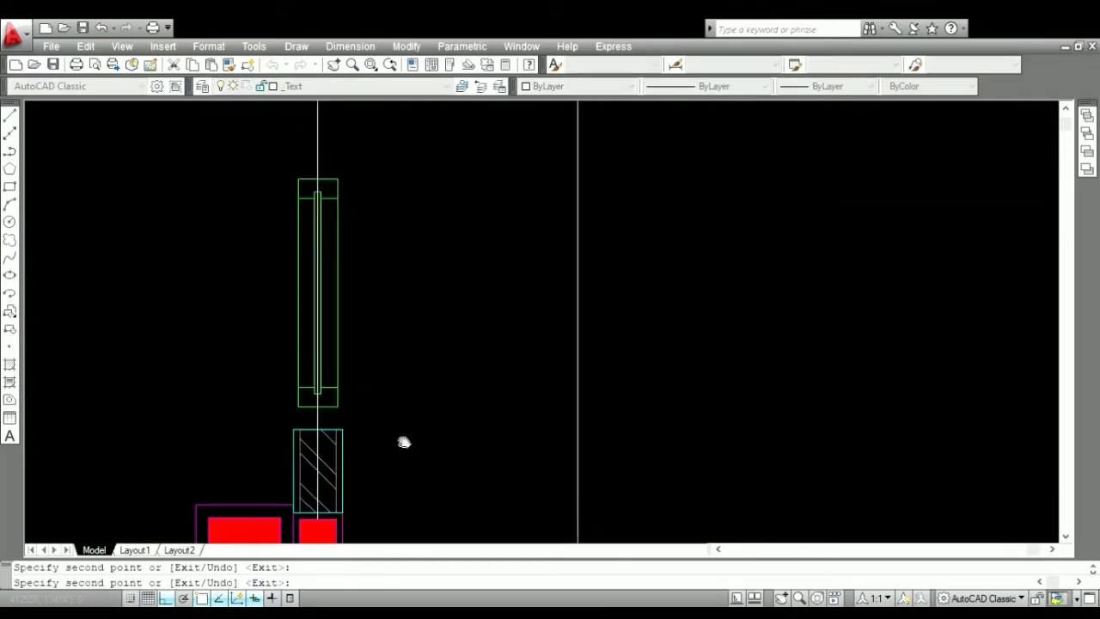
# - Stretch the vertical wall block on the right wall so it fills the gap between the column and window end
pyautogui.click(347, 421)
pyautogui.click(346, 394)
pyautogui.click(346, 379)
pyautogui.scroll(-1, 386, 335)
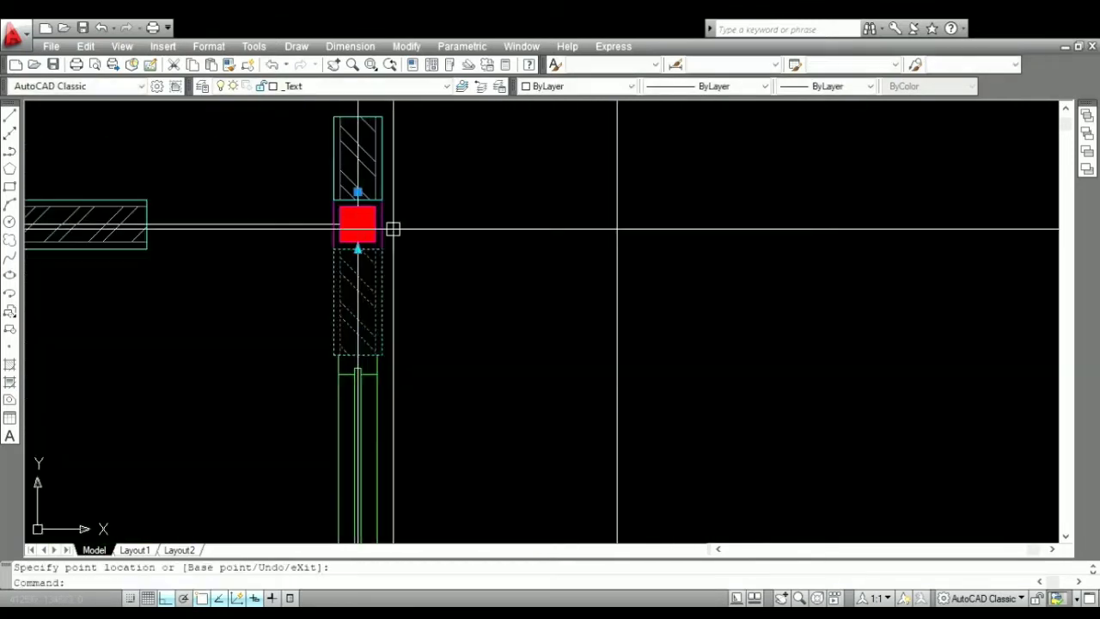
# - Stretch the vertical wall block above the right wall's corner column up to the next column
pyautogui.press('Escape')
pyautogui.click(357, 199)
pyautogui.click(357, 116)
pyautogui.scroll(-3, 361, 344)
pyautogui.click(361, 195)
pyautogui.press('Escape')
# - Stretch the horizontal wall block beside the door on the rooms' lower wall so it reaches the next column
pyautogui.click(344, 288)
pyautogui.click(355, 269)
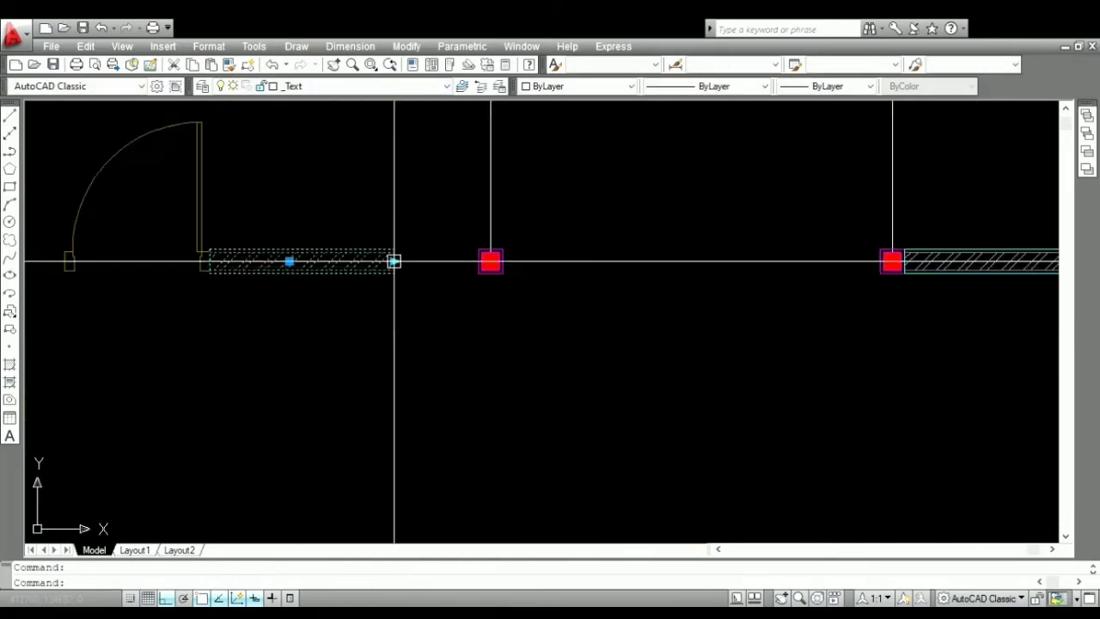
pyautogui.click(307, 261)
pyautogui.scroll(3, 481, 275)
pyautogui.click(481, 275)
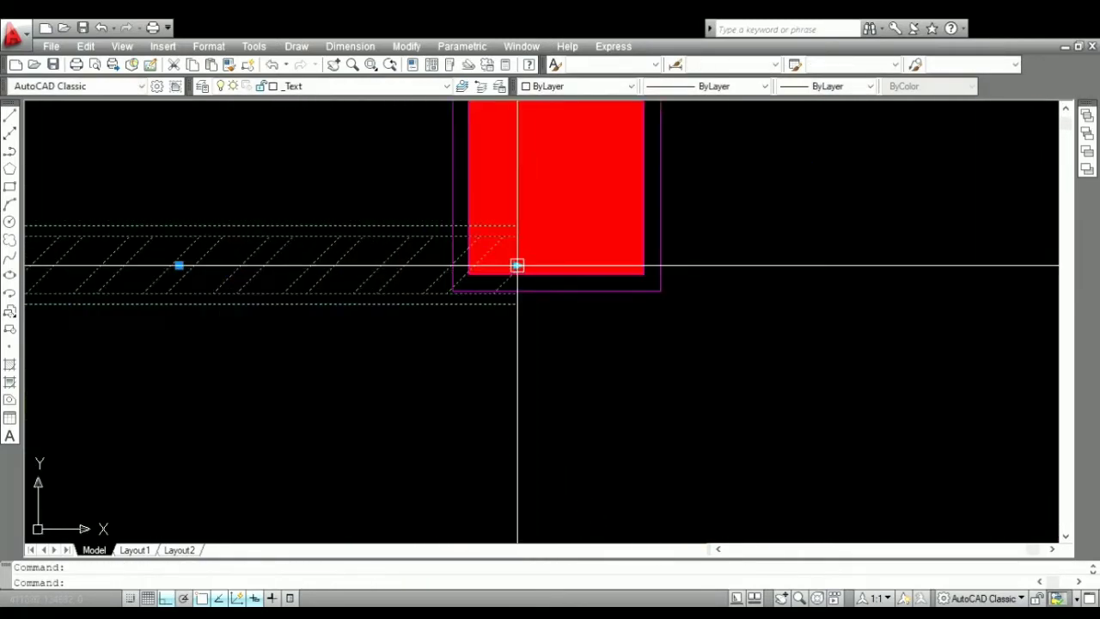
# - Adjust the end of the short horizontal wall block to the near face of the large column
pyautogui.click(516, 265)
pyautogui.scroll(-3, 430, 283)
pyautogui.press('Escape')
# - Stretch the first horizontal wall block of the plan's top wall to the face of its next column
pyautogui.click(429, 282)
pyautogui.click(318, 299)
pyautogui.click(366, 307)
pyautogui.click(552, 300)
pyautogui.click(840, 300)
pyautogui.scroll(-3, 660, 297)
pyautogui.click(782, 296)
pyautogui.scroll(6, 922, 299)
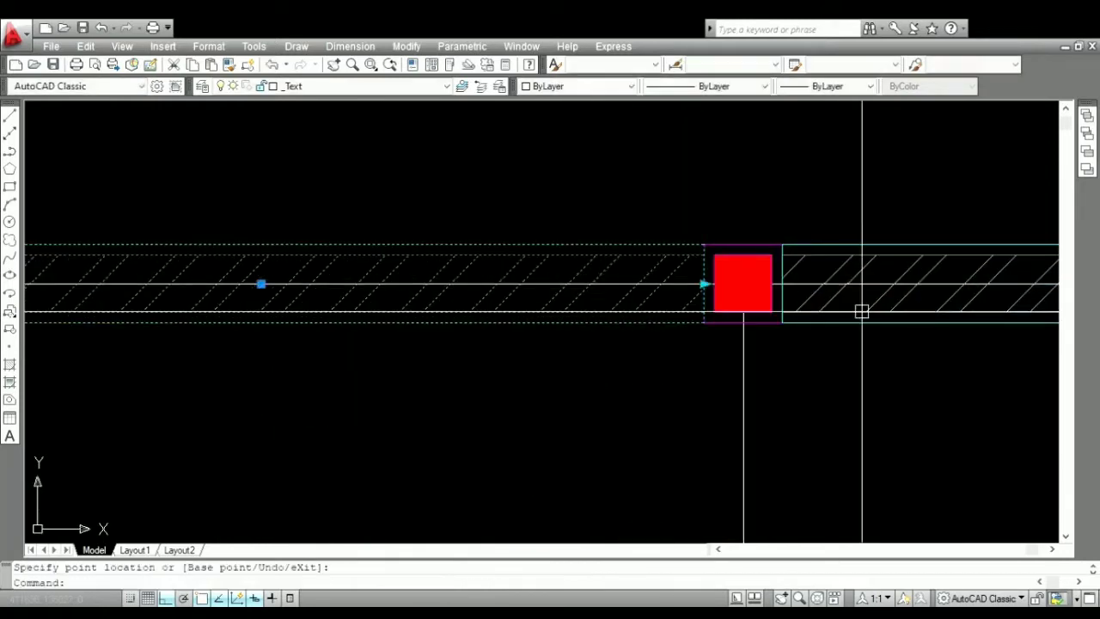
# - Stretch the following top-wall blocks to fill the spans between their columns
pyautogui.click(862, 309)
pyautogui.click(882, 325)
pyautogui.click(283, 328)
pyautogui.scroll(1, 602, 327)
pyautogui.moveTo(602, 327); pyautogui.dragTo(107, 329, button='middle')
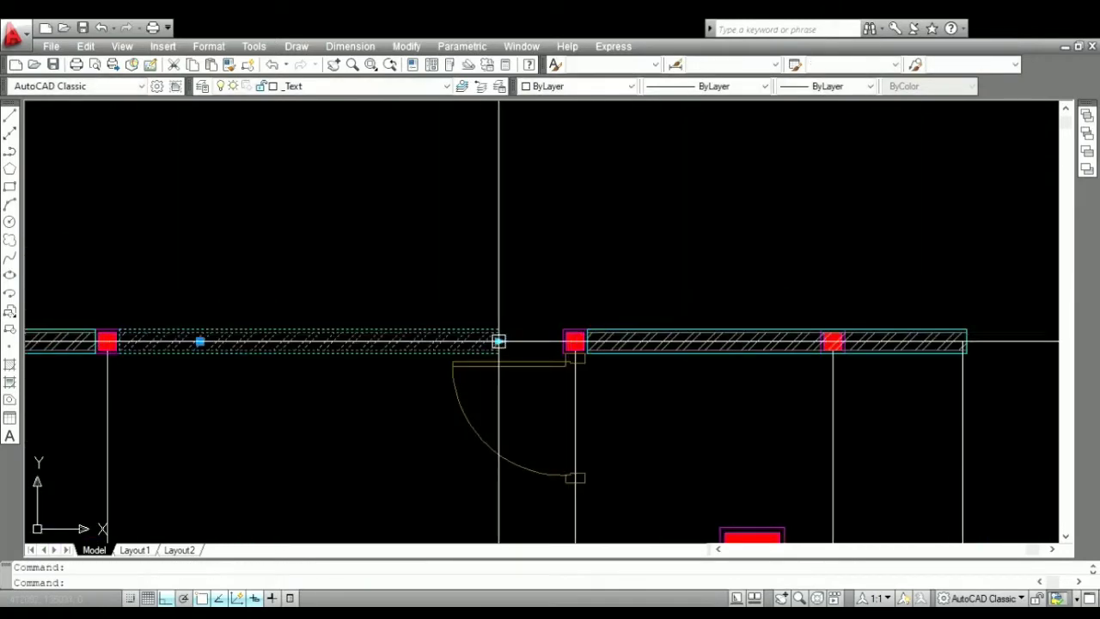
pyautogui.click(824, 342)
pyautogui.press('Escape')
# - Copy the short vertical wall block below the right wall's corner column onto the left wall, against its column faces
pyautogui.scroll(-2, 758, 378)
pyautogui.moveTo(757, 378)
pyautogui.mouseDown(button='middle')
pyautogui.moveTo(689, 333)
pyautogui.moveTo(748, 316)
pyautogui.mouseUp(button='middle')
pyautogui.scroll(-4, 686, 338)
pyautogui.scroll(10, 817, 378)
pyautogui.click(690, 344)
pyautogui.write('co')
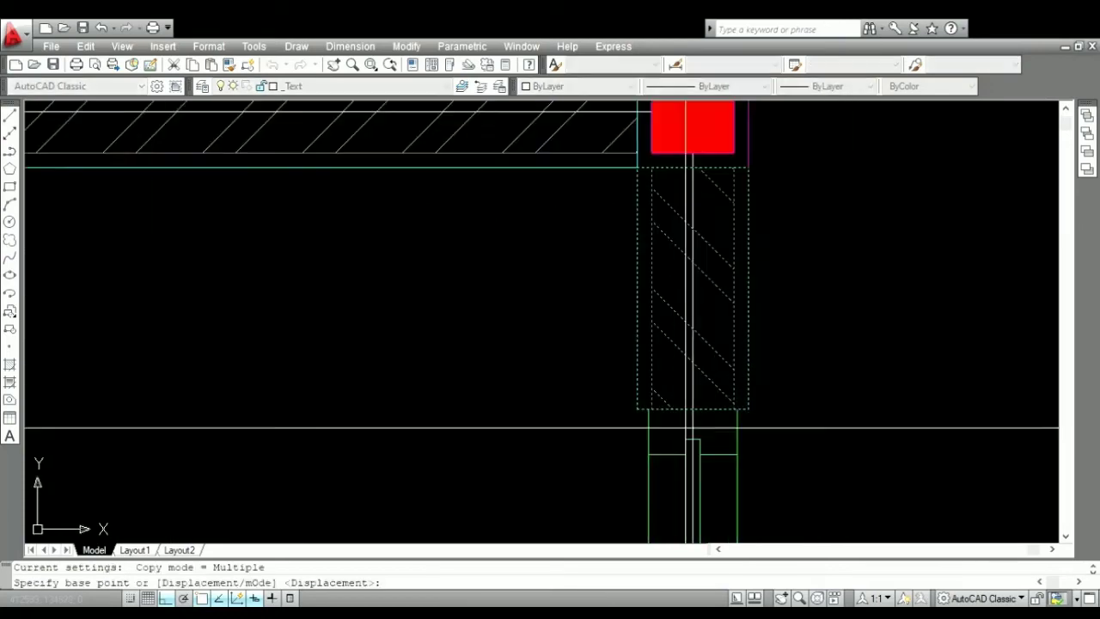
pyautogui.click(690, 408)
pyautogui.click(277, 391)
pyautogui.click(442, 344)
pyautogui.click(212, 407)
# - Stretch the vertical wall blocks on the left wall so they fill the gaps between its columns
pyautogui.click(212, 370)
pyautogui.click(212, 341)
pyautogui.click(211, 131)
pyautogui.press('Escape')
pyautogui.moveTo(212, 430); pyautogui.dragTo(329, 147, button='middle')
pyautogui.click(329, 435)
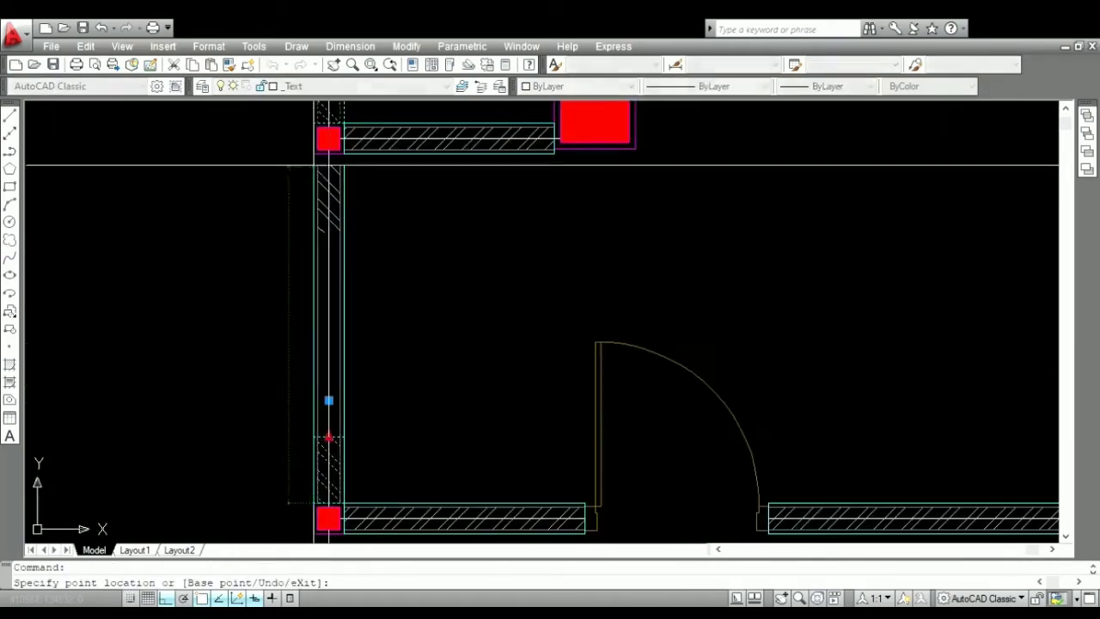
pyautogui.click(329, 155)
pyautogui.scroll(3, 520, 301)
# - Copy the short vertical wall block onto the partition column between the first two rooms and onto the door-side wall line
pyautogui.click(521, 232)
pyautogui.click(520, 380)
pyautogui.click(665, 320)
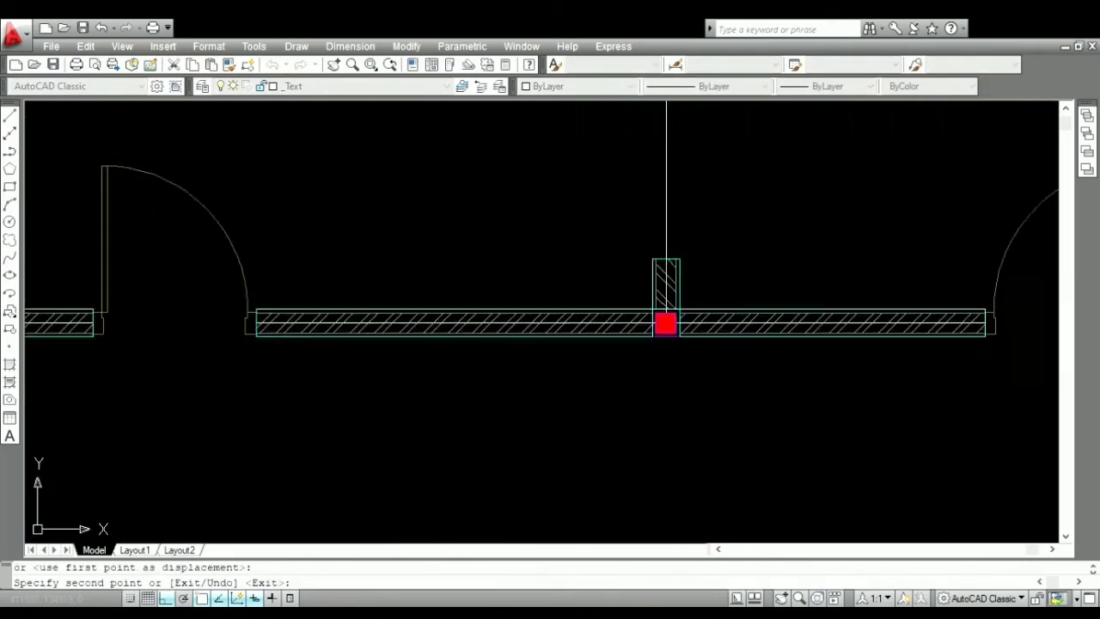
pyautogui.click(731, 395)
pyautogui.press('Escape')
# - Stretch the short vertical wall block below the small room's door up to the door frame
pyautogui.click(754, 287)
pyautogui.click(731, 270)
pyautogui.click(731, 154)
pyautogui.press('Escape')
# - Stretch the partition block between the first two rooms up to the top wall
pyautogui.click(442, 337)
pyautogui.click(403, 361)
pyautogui.click(403, 127)
pyautogui.scroll(-5, 395, 142)
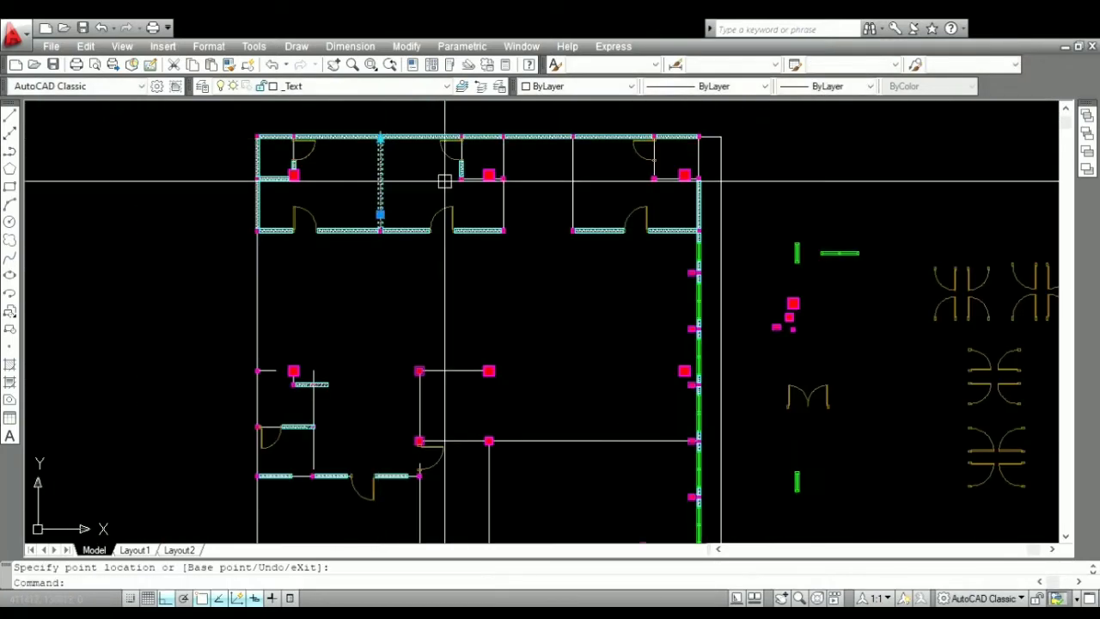
pyautogui.press('Escape')
# - Copy the full-height partition block and the short door-side block to the matching wall lines of the third room
pyautogui.click(442, 155)
pyautogui.click(283, 251)
pyautogui.write('co')
pyautogui.click(410, 181)
pyautogui.click(800, 181)
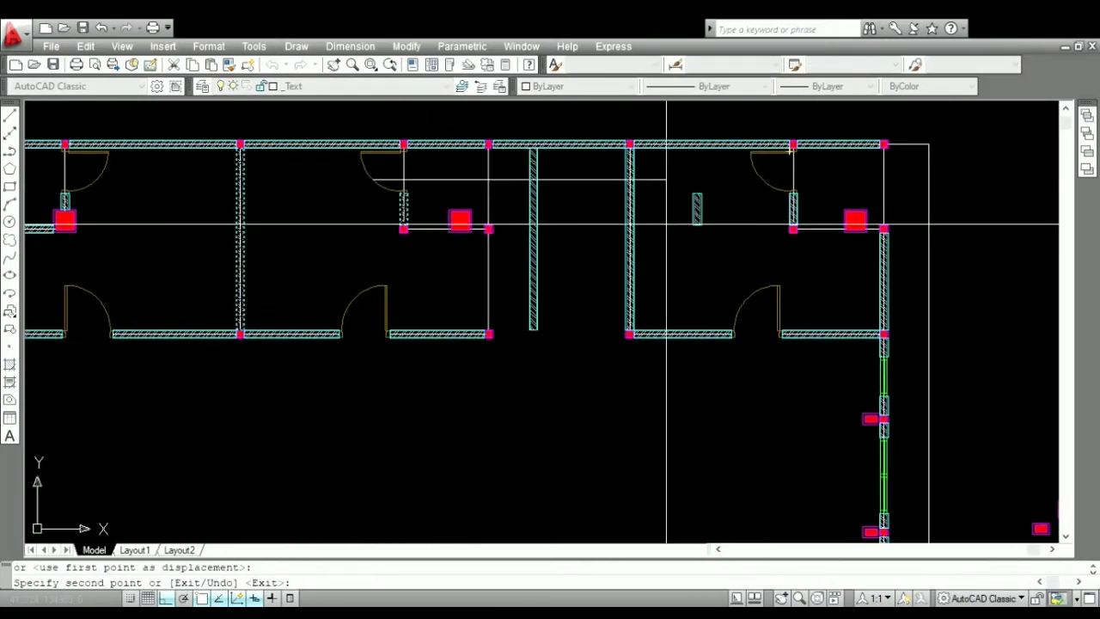
pyautogui.press('Escape')
pyautogui.scroll(-1, 84, 206)
pyautogui.scroll(1, 196, 198)
# - Copy the short vertical wall block onto the side wall beside the large column, against the small column's face
pyautogui.click(170, 199)
pyautogui.write('co')
pyautogui.scroll(5, 179, 229)
pyautogui.click(124, 207)
pyautogui.scroll(-5, 129, 210)
pyautogui.click(679, 341)
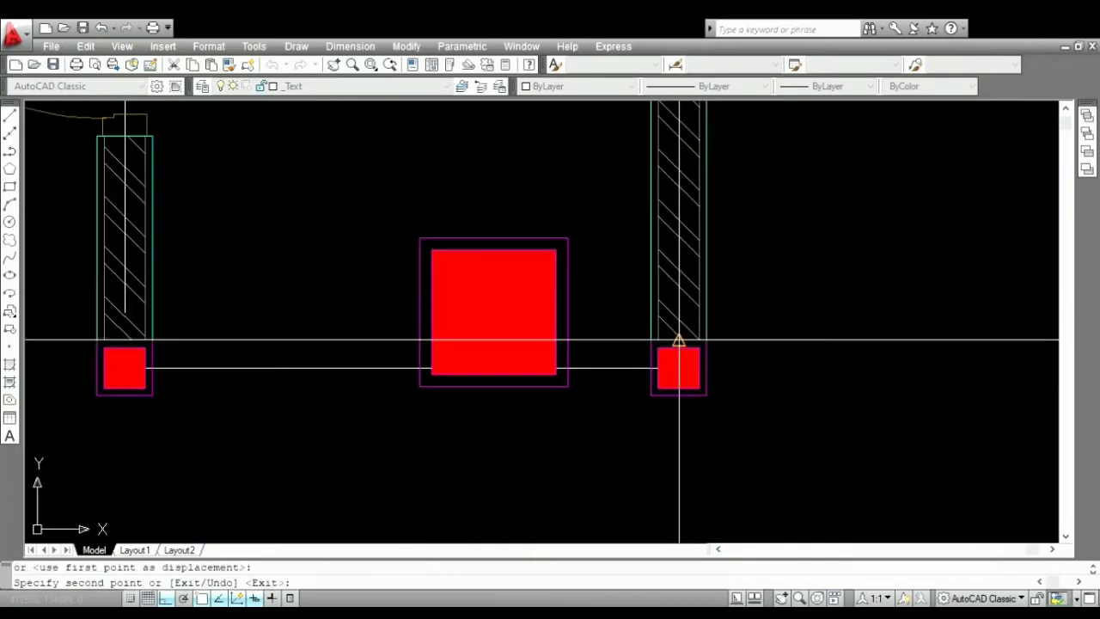
pyautogui.click(713, 390)
# - Complete the vertical wall blocks above and below the small columns on the side walls beside the large columns
pyautogui.scroll(-6, 712, 378)
pyautogui.click(430, 301)
pyautogui.press('Escape')
pyautogui.click(396, 256)
pyautogui.press('Escape')
pyautogui.scroll(-4, 396, 256)
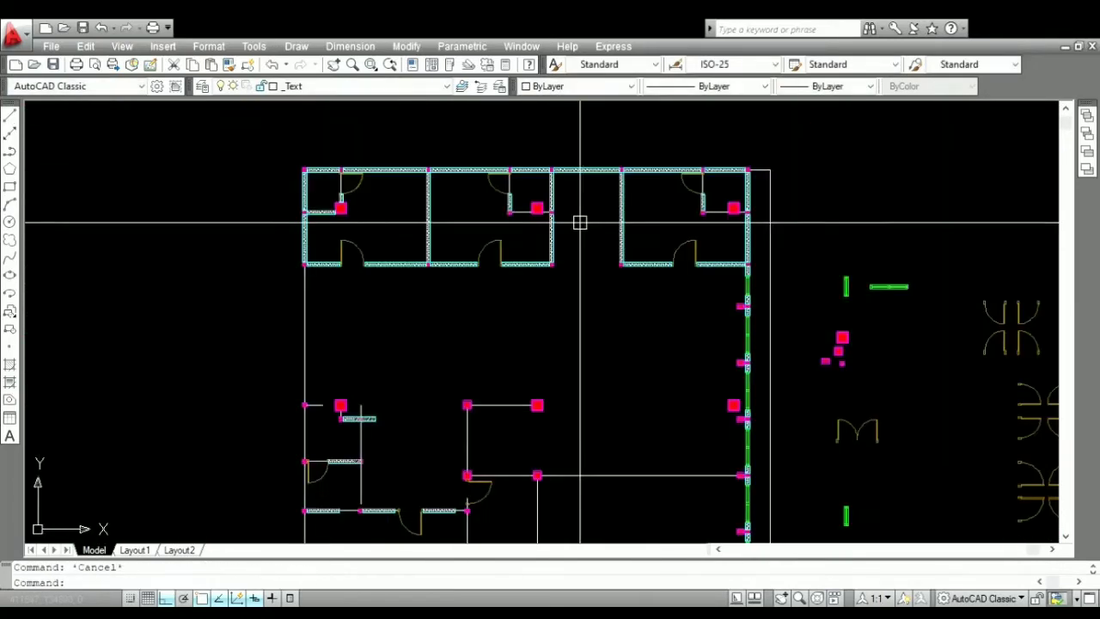
# - Offset the top wall line down across the passage between the rooms as a cross-wall line, and erase the surplus line
pyautogui.scroll(3, 572, 295)
pyautogui.write('o')
pyautogui.scroll(4, 643, 257)
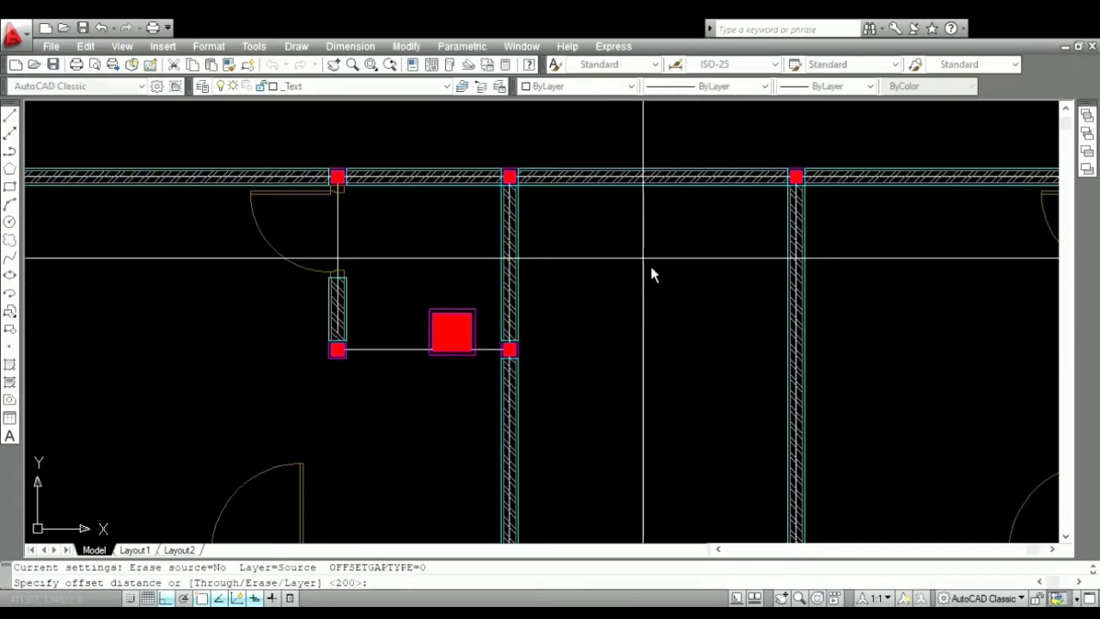
pyautogui.click(508, 177)
pyautogui.click(508, 349)
pyautogui.click(601, 177)
pyautogui.click(593, 283)
pyautogui.press('Escape')
pyautogui.click(591, 418)
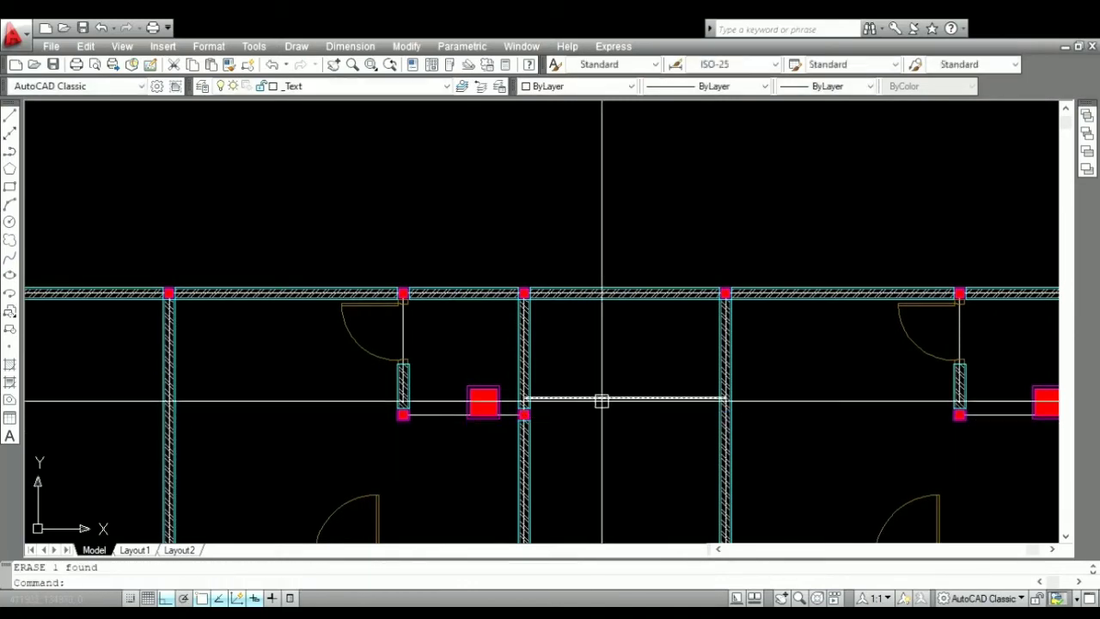
pyautogui.scroll(2, 593, 397)
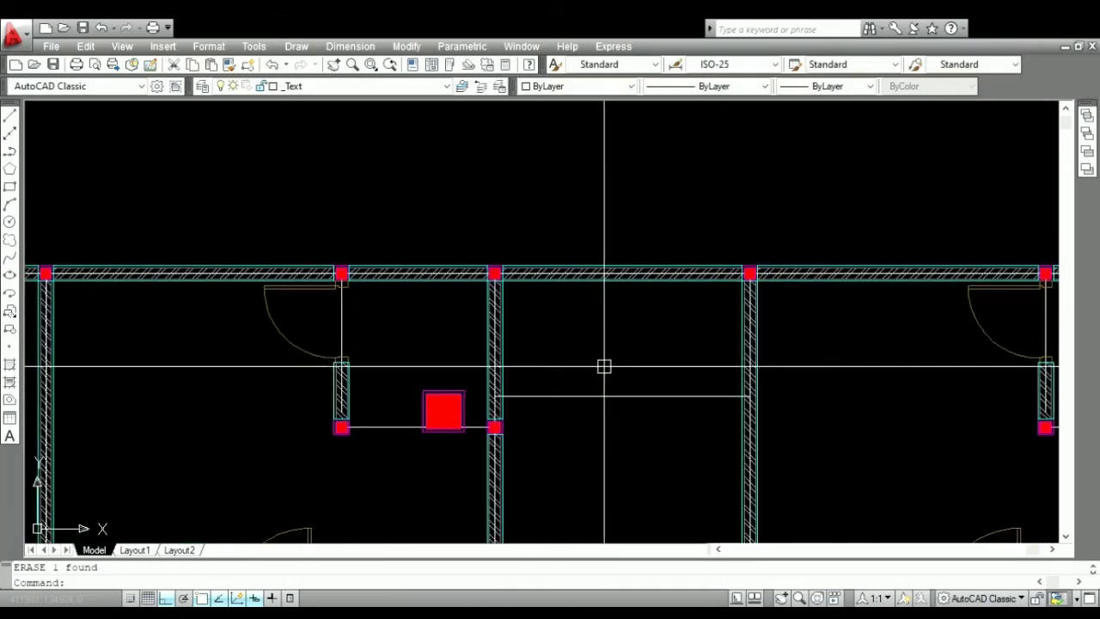
# - Copy the small column from the passage's side wall to both ends of the cross-wall line
pyautogui.scroll(-3, 593, 365)
pyautogui.scroll(7, 554, 277)
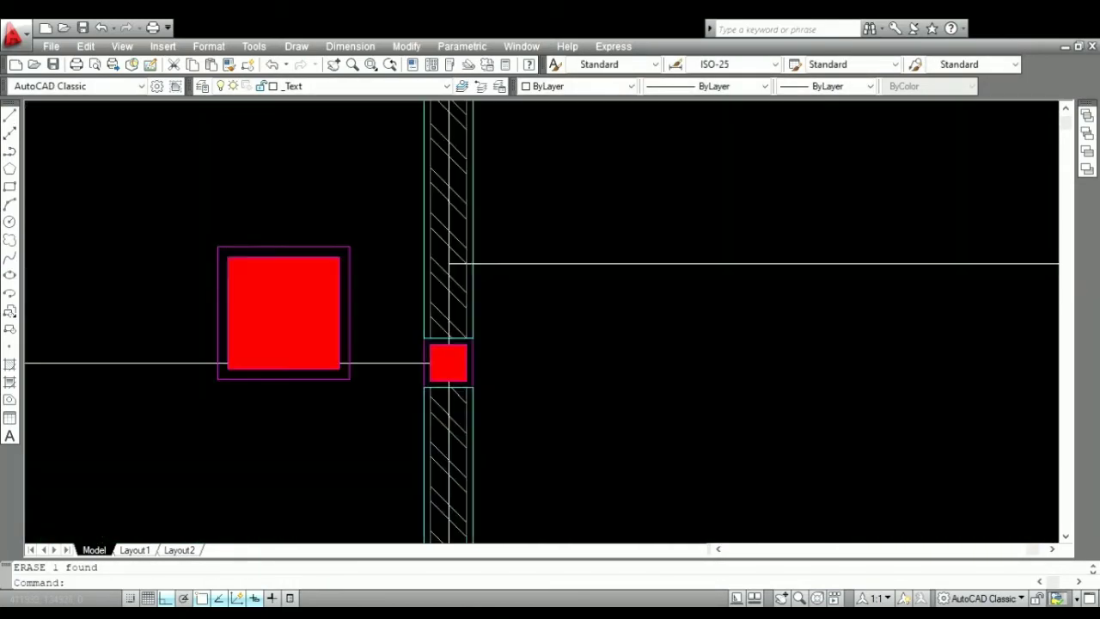
pyautogui.click(447, 363)
pyautogui.write('co')
pyautogui.scroll(1, 425, 397)
pyautogui.click(456, 349)
pyautogui.click(457, 211)
pyautogui.scroll(-3, 471, 212)
pyautogui.moveTo(772, 332); pyautogui.dragTo(687, 332, button='middle')
pyautogui.click(825, 219)
pyautogui.press('Escape')
# - Move the overlapping vertical wall block up to the upper face of the new column on the passage's left wall
pyautogui.click(275, 297)
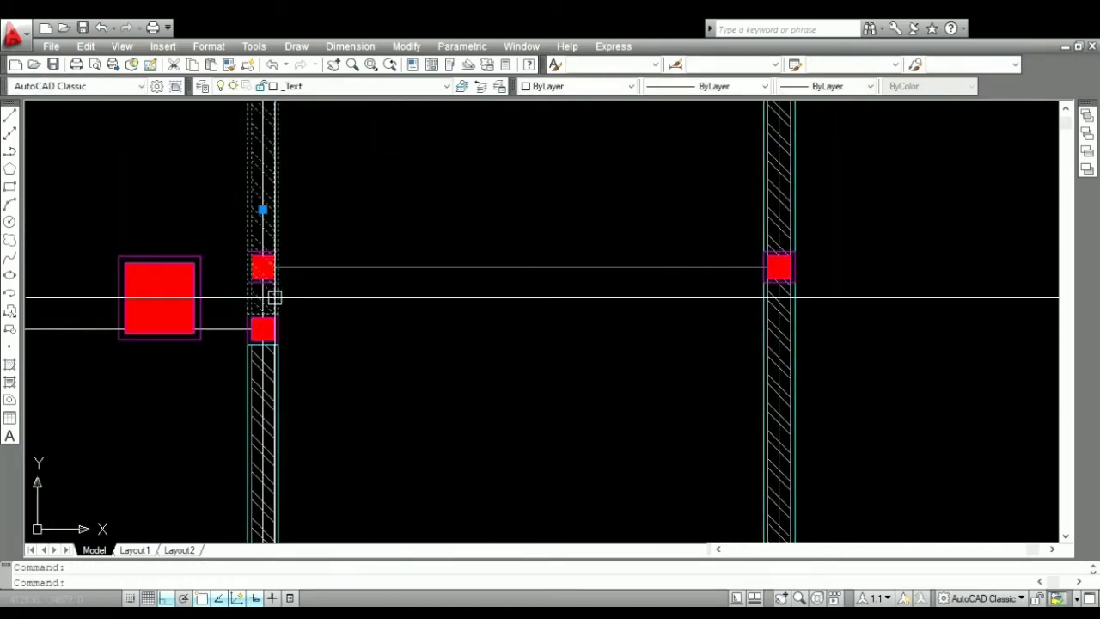
pyautogui.write('m')
pyautogui.click(306, 353)
pyautogui.click(307, 226)
pyautogui.click(386, 277)
pyautogui.click(395, 277)
# - Copy the short door-side wall block into the gap between the two columns of the passage's left wall
pyautogui.scroll(-5, 434, 258)
pyautogui.scroll(6, 322, 311)
pyautogui.click(314, 279)
pyautogui.write('co')
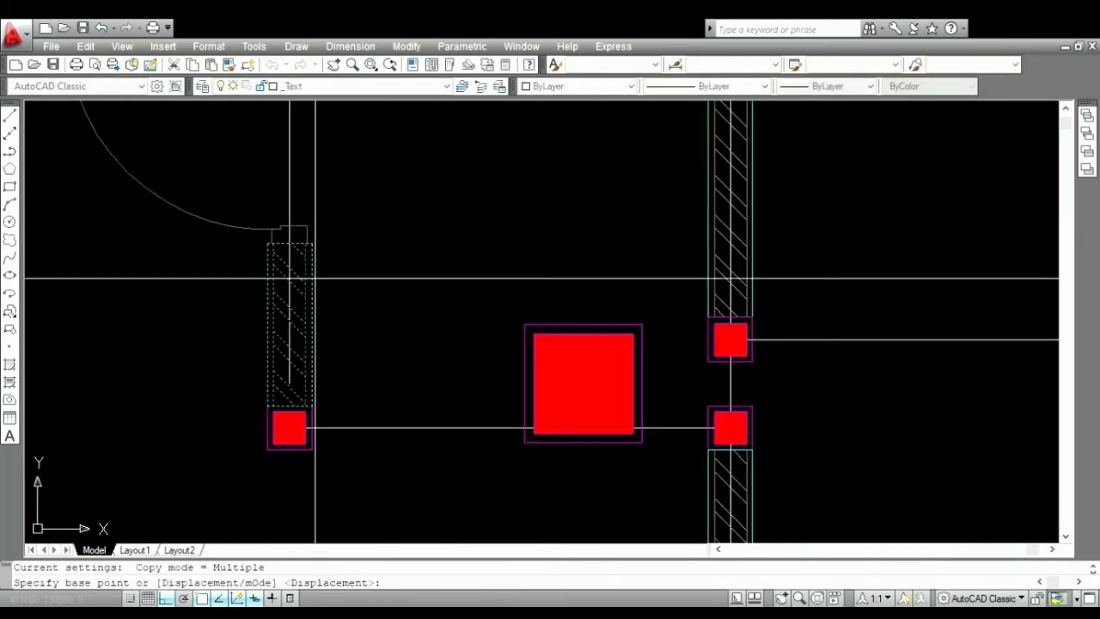
pyautogui.click(290, 408)
pyautogui.click(671, 386)
# - Fit the vertical wall blocks on the passage's right wall to both faces of the column at the cross-wall line
pyautogui.click(683, 110)
pyautogui.click(669, 205)
pyautogui.scroll(4, 675, 364)
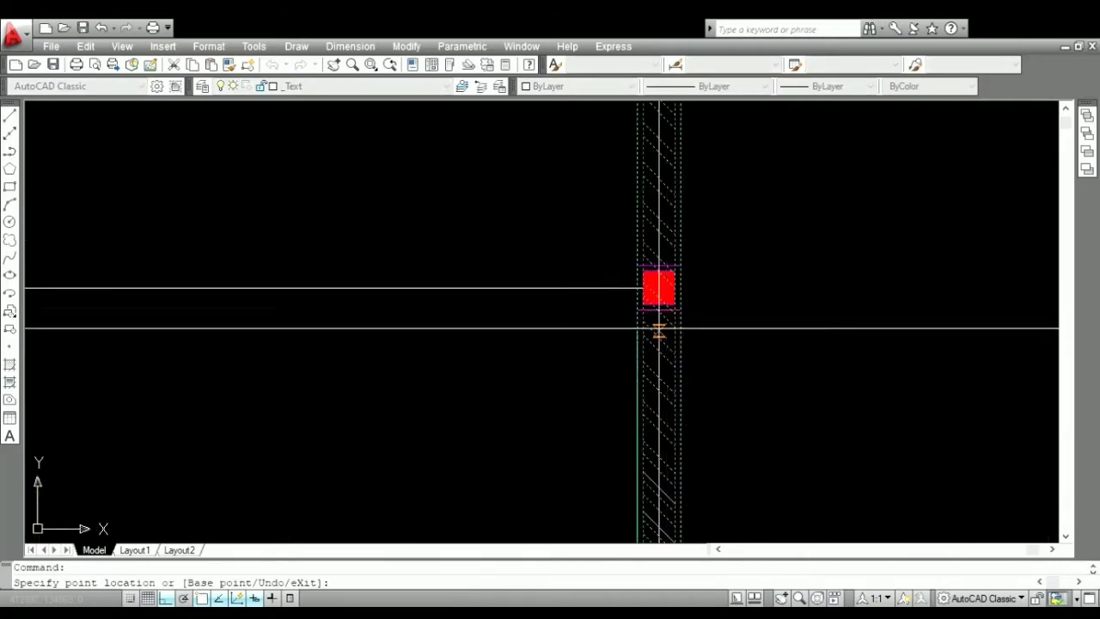
pyautogui.click(658, 307)
pyautogui.scroll(-6, 658, 311)
pyautogui.click(483, 275)
pyautogui.scroll(3, 466, 204)
pyautogui.click(494, 231)
pyautogui.click(859, 231)
pyautogui.scroll(-5, 756, 358)
pyautogui.moveTo(756, 357); pyautogui.dragTo(442, 272, button='middle')
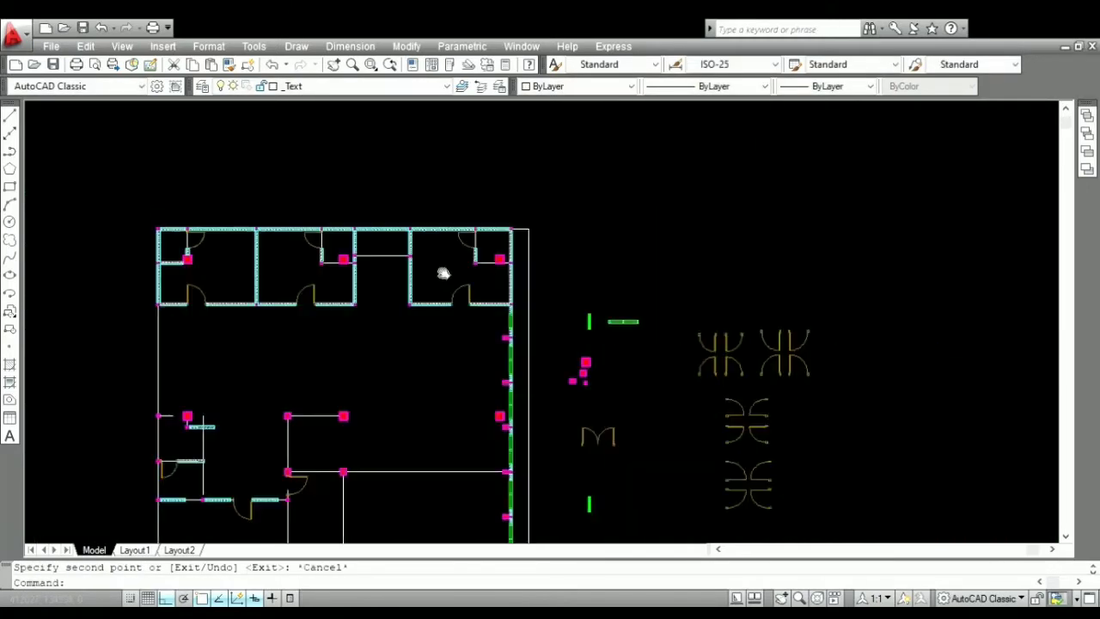
# - Copy a single door onto the passage's cross-wall line, against the face of the right column
pyautogui.scroll(6, 764, 363)
pyautogui.click(611, 301)
pyautogui.write('co')
pyautogui.click(616, 274)
pyautogui.scroll(-6, 657, 288)
pyautogui.scroll(8, 371, 233)
pyautogui.moveTo(185, 120); pyautogui.dragTo(491, 378, button='middle')
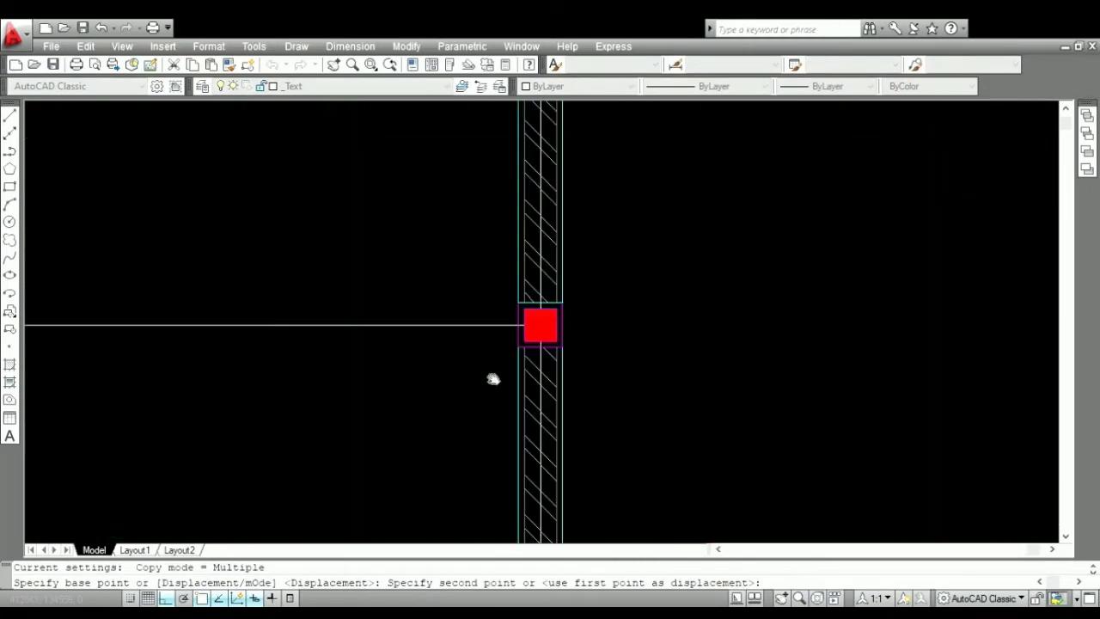
pyautogui.click(522, 324)
pyautogui.press('Escape')
# - Copy a horizontal wall block onto the passage's cross-wall line, against the face of the left column
pyautogui.click(329, 508)
pyautogui.write('co')
pyautogui.click(268, 479)
pyautogui.click(305, 284)
# - Stretch the horizontal wall block on the cross-wall line so it ends at the door frame
pyautogui.click(794, 267)
pyautogui.click(801, 285)
pyautogui.click(764, 284)
pyautogui.press('Escape')
pyautogui.scroll(-10, 593, 271)
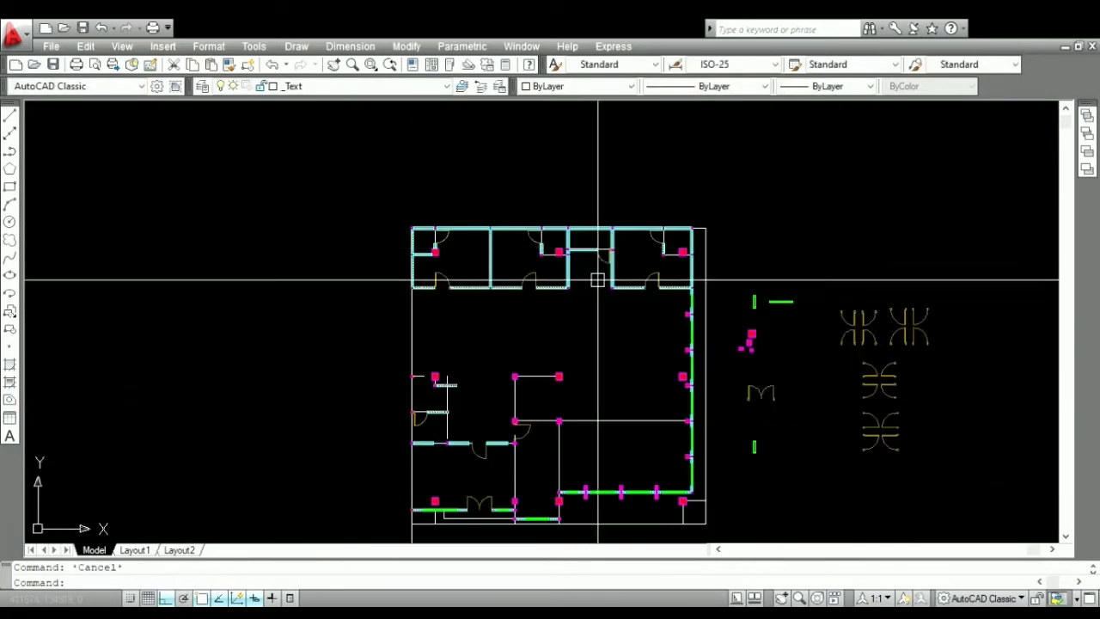
pyautogui.scroll(2, 596, 292)
pyautogui.scroll(2, 670, 288)
pyautogui.write('pl')
pyautogui.press('Escape')
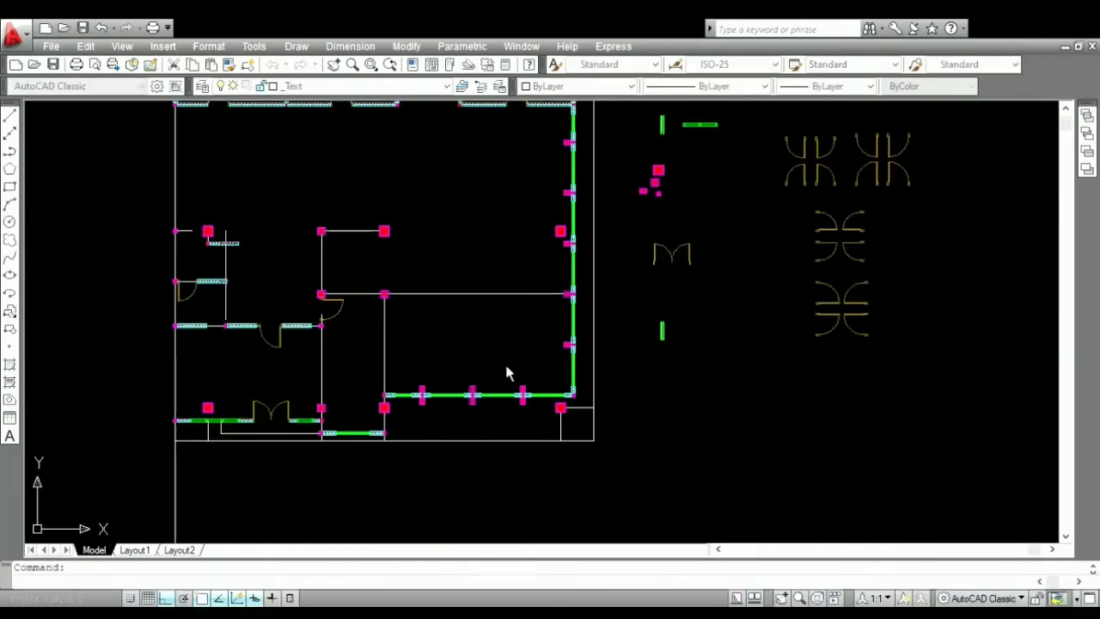
# - Copy a horizontal wall block against the column faces along the interior horizontal wall lines
pyautogui.click(383, 171)
pyautogui.click(430, 169)
pyautogui.write('co')
pyautogui.click(378, 166)
pyautogui.click(236, 219)
pyautogui.click(290, 486)
pyautogui.scroll(-5, 326, 269)
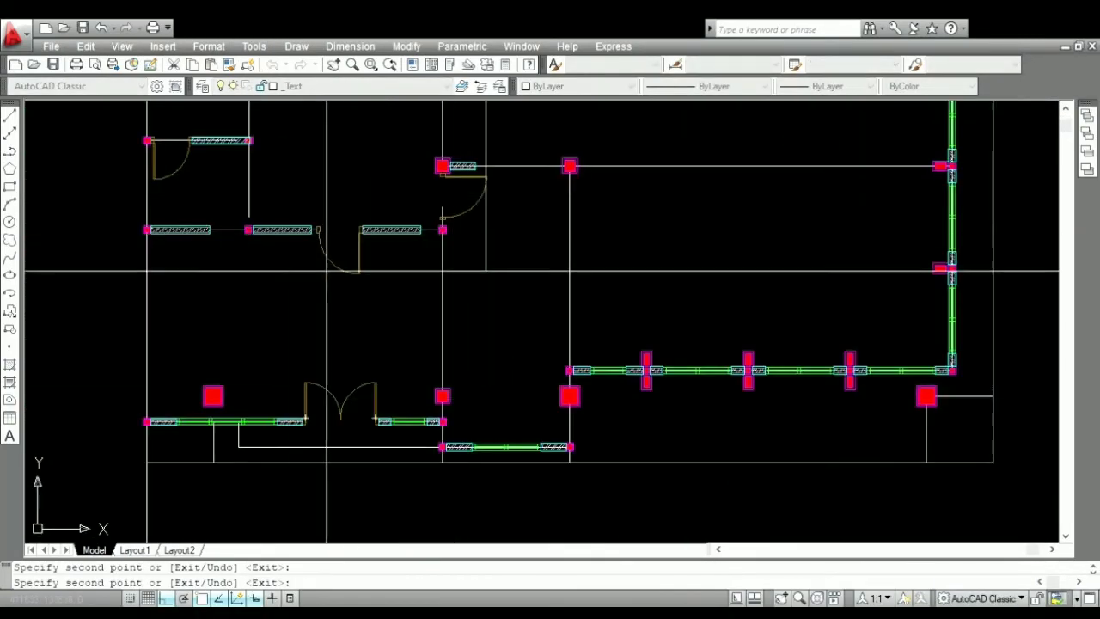
# - Stretch the horizontal wall blocks on the lower room's upper wall and passage cross-wall to the adjoining columns and door frame
pyautogui.click(250, 226)
pyautogui.click(396, 227)
pyautogui.click(667, 227)
pyautogui.click(688, 227)
pyautogui.scroll(-4, 678, 241)
pyautogui.click(577, 315)
pyautogui.click(830, 314)
pyautogui.press('Escape')
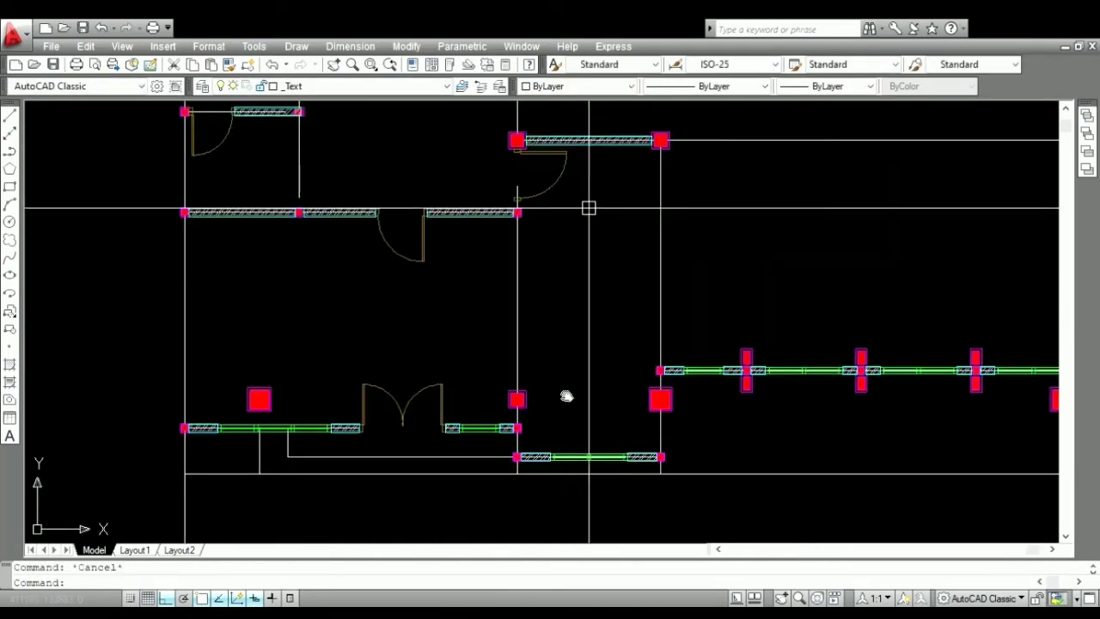
# - Stretch the horizontal wall block on the wall line above the passage to the right column's face
pyautogui.click(526, 169)
pyautogui.click(717, 169)
pyautogui.press('Escape')
# - Stretch the horizontal wall block on the small room's dividing wall so it fills the gap between door frame and column
pyautogui.moveTo(103, 237); pyautogui.dragTo(559, 200, button='middle')
pyautogui.click(504, 194)
pyautogui.click(527, 191)
pyautogui.click(456, 191)
pyautogui.press('Escape')
pyautogui.scroll(5, 432, 348)
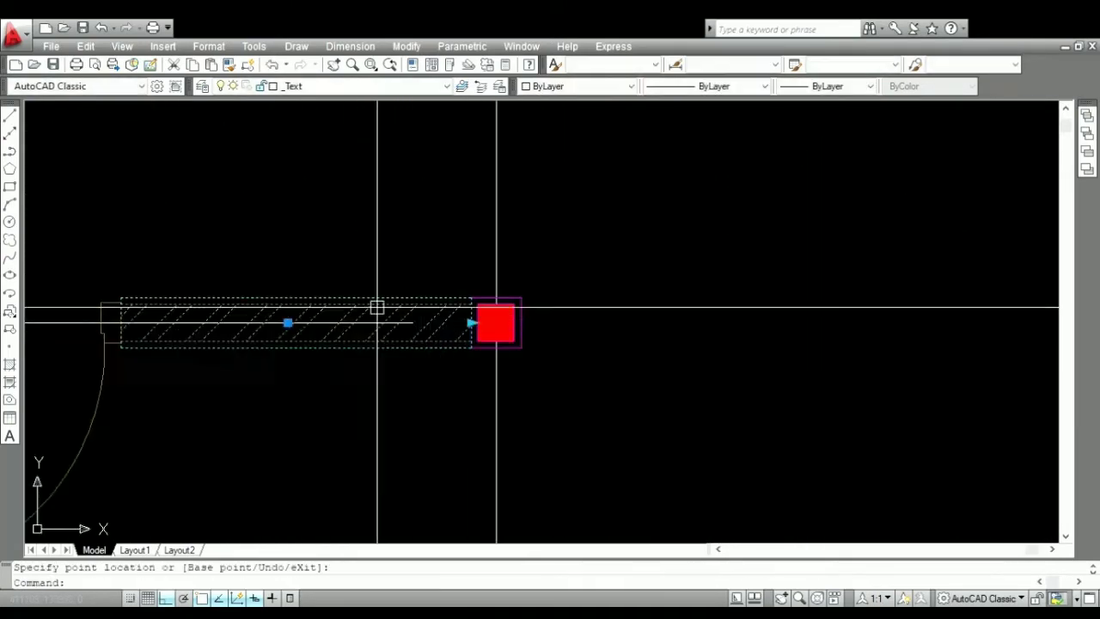
# - Erase the short leftover line beside the column on the left outer wall
pyautogui.scroll(-5, 567, 387)
pyautogui.click(650, 347)
pyautogui.write('e')
# - Copy a vertical wall block against the column faces along the left outer wall and the small rooms' side walls
pyautogui.scroll(10, 790, 352)
pyautogui.click(775, 283)
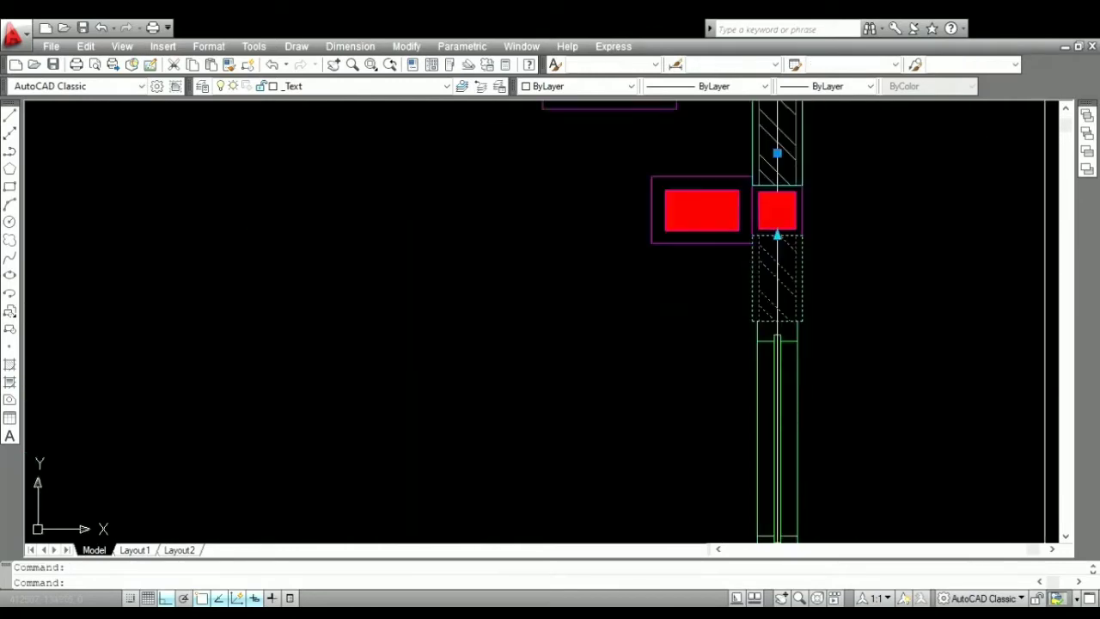
pyautogui.write('co')
pyautogui.click(775, 319)
pyautogui.scroll(-8, 776, 319)
pyautogui.scroll(8, 651, 449)
pyautogui.click(651, 447)
pyautogui.moveTo(671, 383); pyautogui.dragTo(628, 108, button='middle')
pyautogui.click(607, 298)
pyautogui.scroll(-8, 606, 297)
pyautogui.click(349, 285)
pyautogui.scroll(-8, 348, 285)
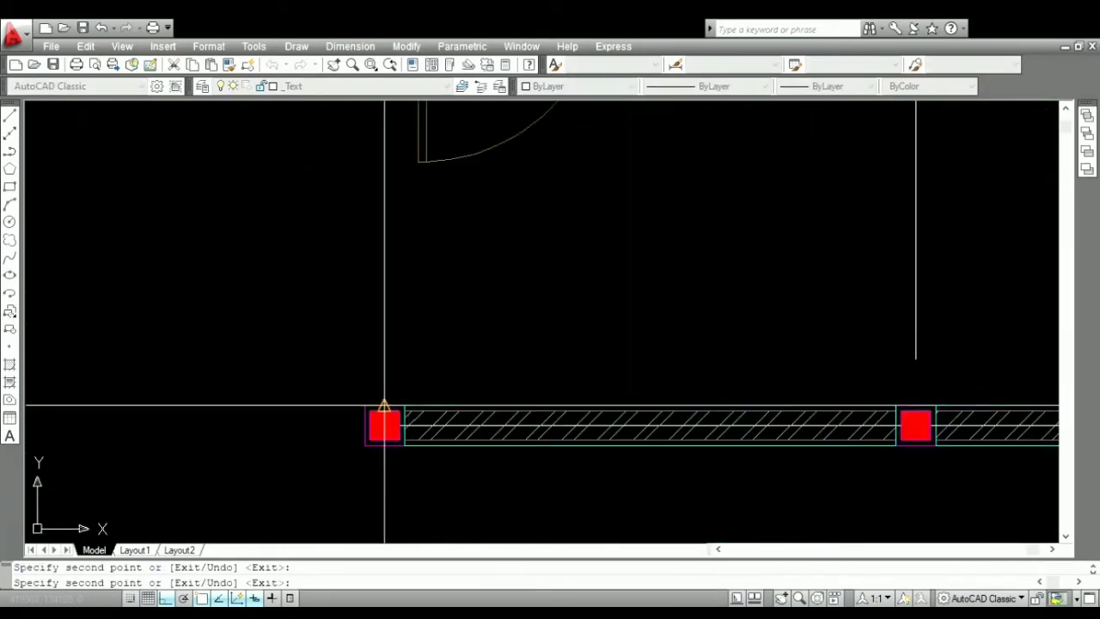
pyautogui.click(383, 405)
pyautogui.click(695, 361)
# - Stretch the vertical wall block on the left outer wall up to the column below the upper rooms
pyautogui.scroll(-8, 665, 378)
pyautogui.scroll(10, 696, 264)
pyautogui.click(491, 317)
pyautogui.press('Escape')
pyautogui.click(491, 241)
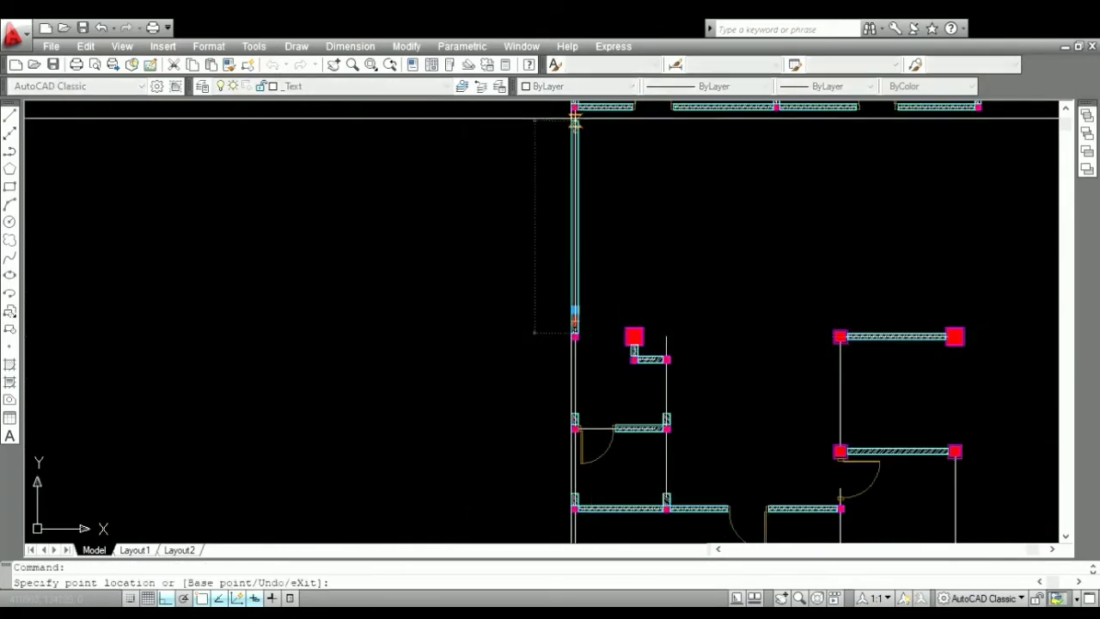
pyautogui.click(575, 118)
pyautogui.press('Escape')
# - Stretch the vertical wall blocks on both sides of the upper small room to the columns above them
pyautogui.click(571, 288)
pyautogui.click(555, 267)
pyautogui.scroll(5, 722, 324)
pyautogui.click(724, 267)
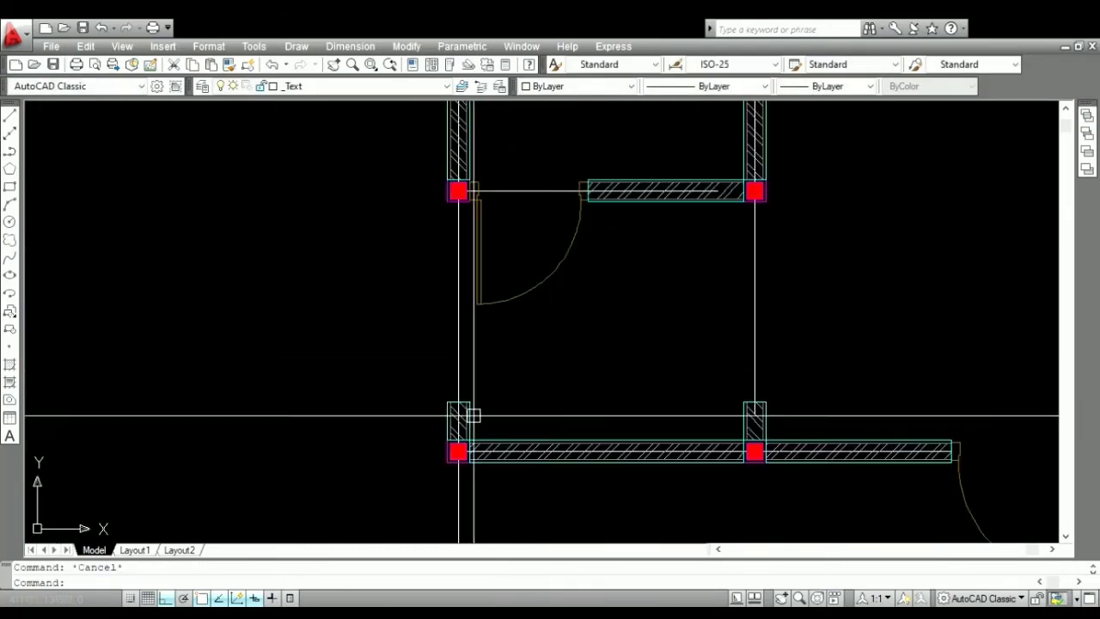
# - Stretch the vertical wall blocks on both sides of the lower small room up to the dividing wall's columns
pyautogui.click(470, 415)
pyautogui.click(459, 402)
pyautogui.click(459, 202)
pyautogui.click(745, 418)
pyautogui.click(753, 402)
pyautogui.click(754, 202)
pyautogui.press('Escape')
# - Stretch the vertical wall block beside the front room on the left outer wall up to the next column
pyautogui.scroll(-4, 773, 258)
pyautogui.click(498, 430)
pyautogui.click(495, 293)
pyautogui.press('Escape')
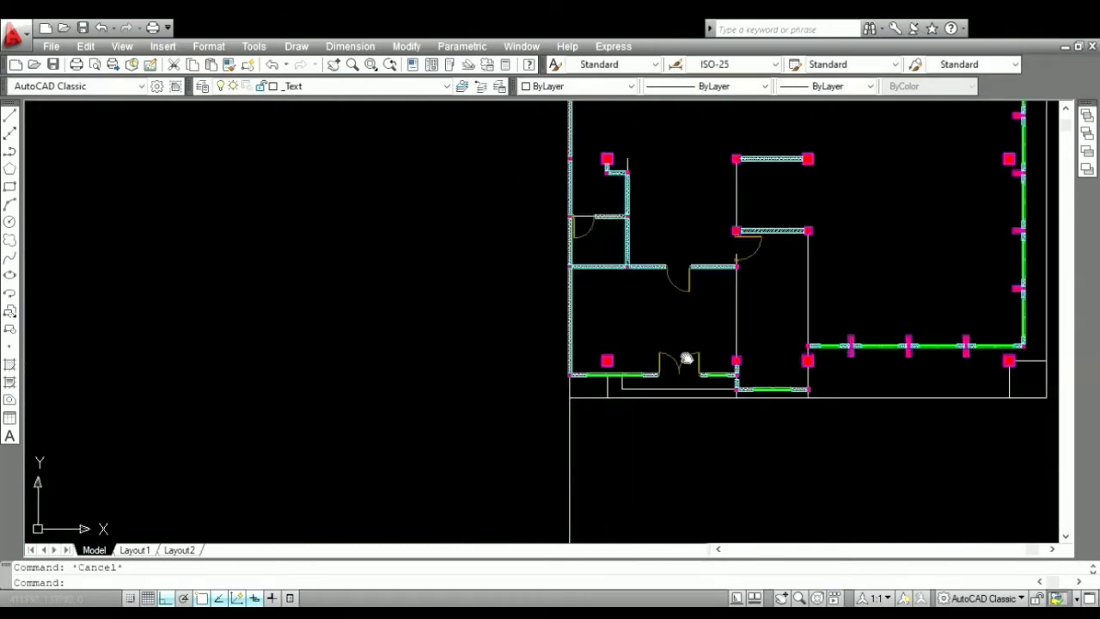
# - Fit a vertical wall block between the two left columns above the passage, ending at the upper column's bottom face
pyautogui.scroll(3, 322, 195)
pyautogui.click(169, 198)
pyautogui.click(358, 317)
pyautogui.scroll(5, 490, 353)
pyautogui.click(456, 367)
pyautogui.click(422, 218)
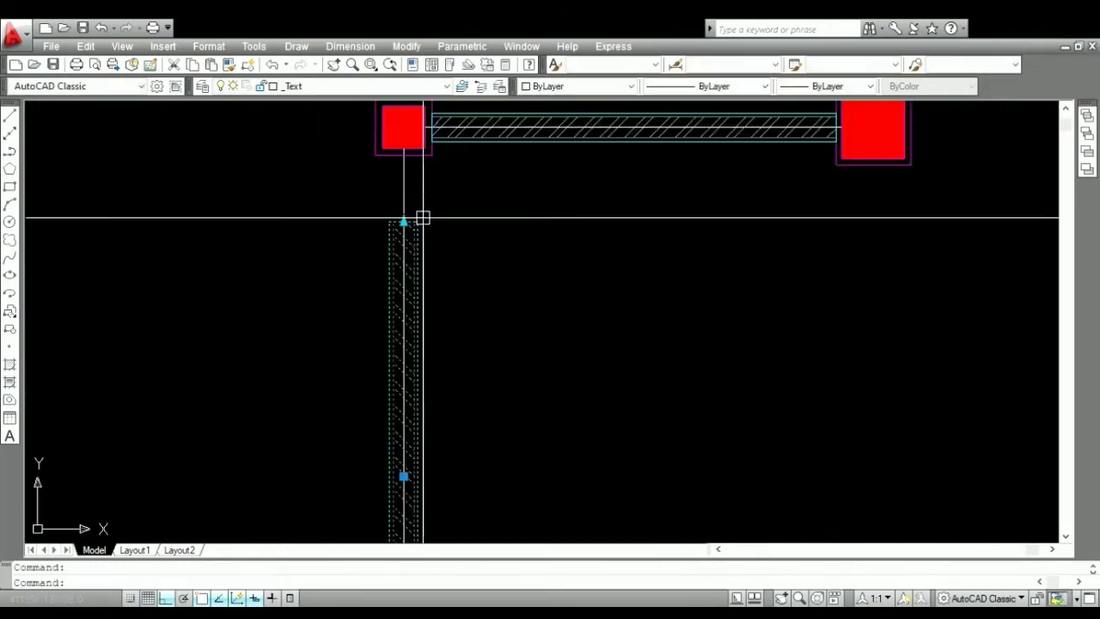
pyautogui.click(405, 222)
pyautogui.click(404, 151)
# - Copy vertical wall blocks onto the passage's side walls, against the top faces of the lower columns
pyautogui.scroll(-9, 485, 219)
pyautogui.click(485, 219)
pyautogui.scroll(6, 510, 233)
pyautogui.click(435, 254)
pyautogui.click(464, 329)
pyautogui.click(837, 317)
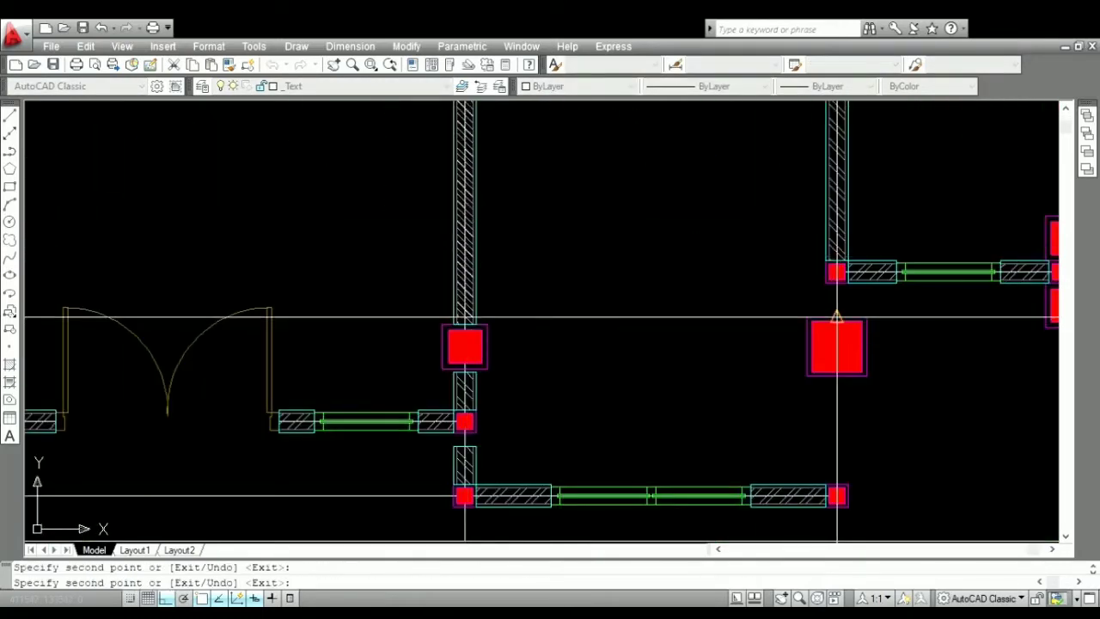
# - Stretch the vertical wall blocks on the passage's side walls so they meet the neighbouring columns
pyautogui.scroll(4, 885, 181)
pyautogui.click(806, 412)
pyautogui.click(786, 464)
pyautogui.click(787, 354)
pyautogui.scroll(-6, 798, 378)
pyautogui.click(794, 341)
pyautogui.click(795, 225)
pyautogui.click(675, 272)
pyautogui.click(676, 205)
pyautogui.press('Escape')
pyautogui.scroll(-4, 704, 226)
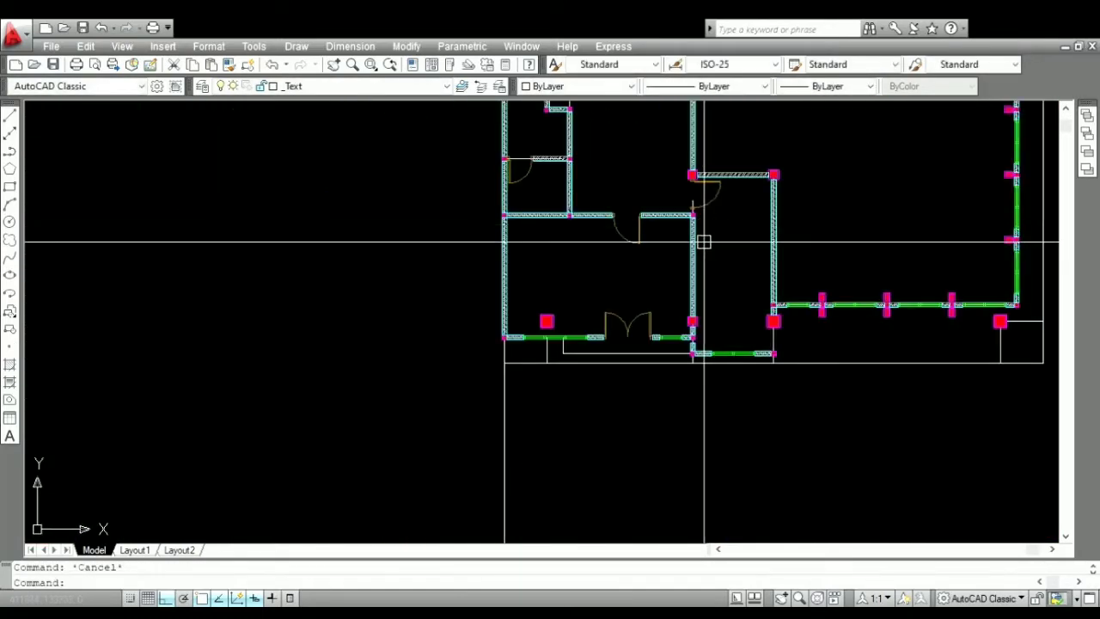
# - Turn the layer of the axis lines off to inspect the walls and columns, and turn it back on
pyautogui.scroll(-5, 704, 260)
pyautogui.scroll(3, 726, 288)
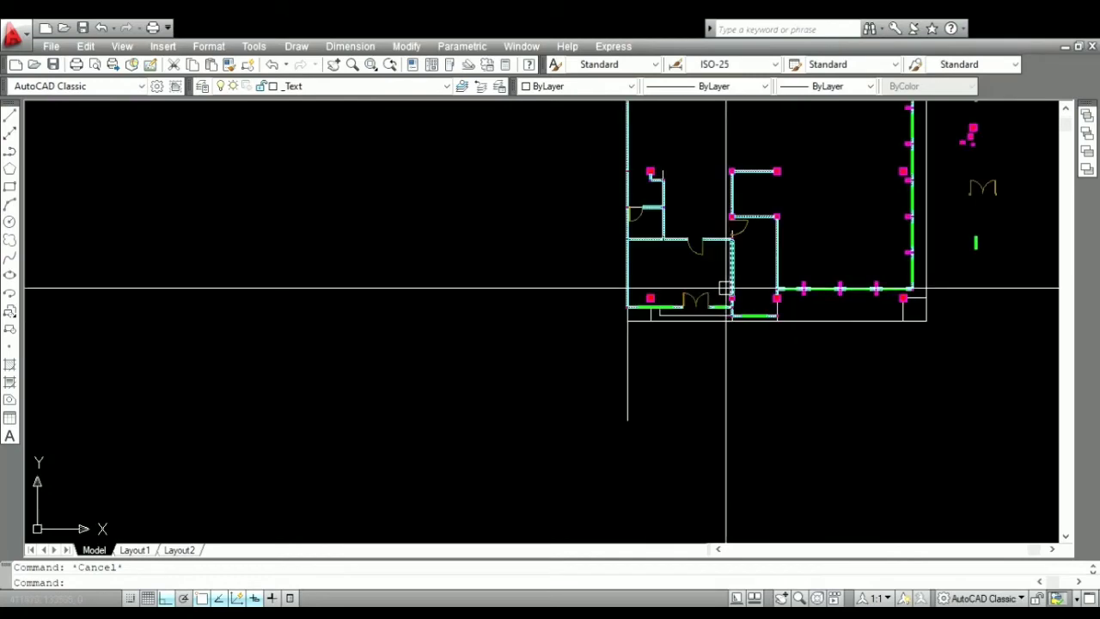
pyautogui.scroll(8, 734, 243)
pyautogui.scroll(5, 666, 168)
pyautogui.scroll(-10, 664, 156)
pyautogui.moveTo(627, 370)
pyautogui.mouseDown(button='middle')
pyautogui.moveTo(594, 525)
pyautogui.moveTo(372, 558)
pyautogui.mouseUp(button='middle')
pyautogui.moveTo(382, 249); pyautogui.dragTo(400, 493, button='middle')
pyautogui.click(343, 86)
pyautogui.click(223, 120)
pyautogui.moveTo(613, 358); pyautogui.dragTo(763, 375, button='middle')
pyautogui.click(344, 86)
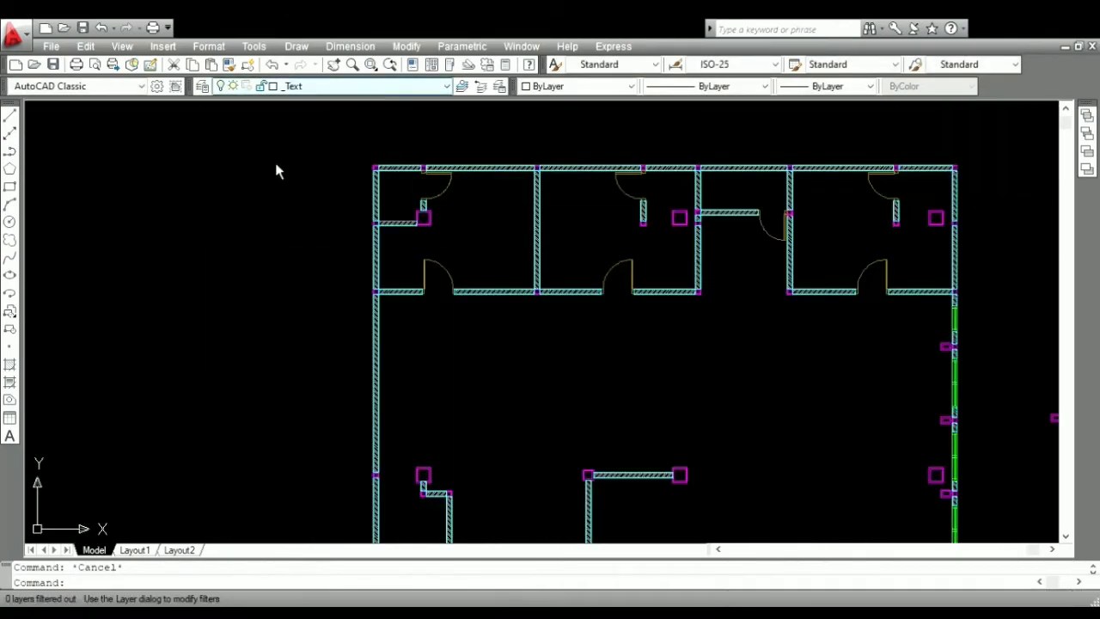
pyautogui.click(222, 120)
# - Edit column block k50 so its red hatch lies on layer garis gedung
pyautogui.scroll(4, 495, 234)
pyautogui.doubleClick(348, 202)
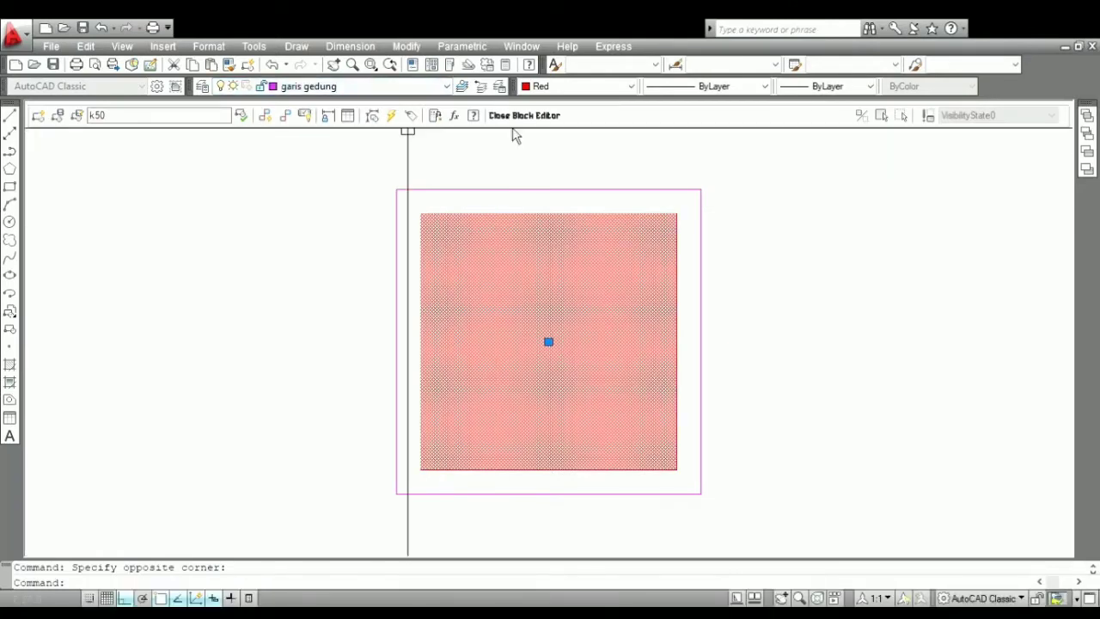
pyautogui.click(524, 115)
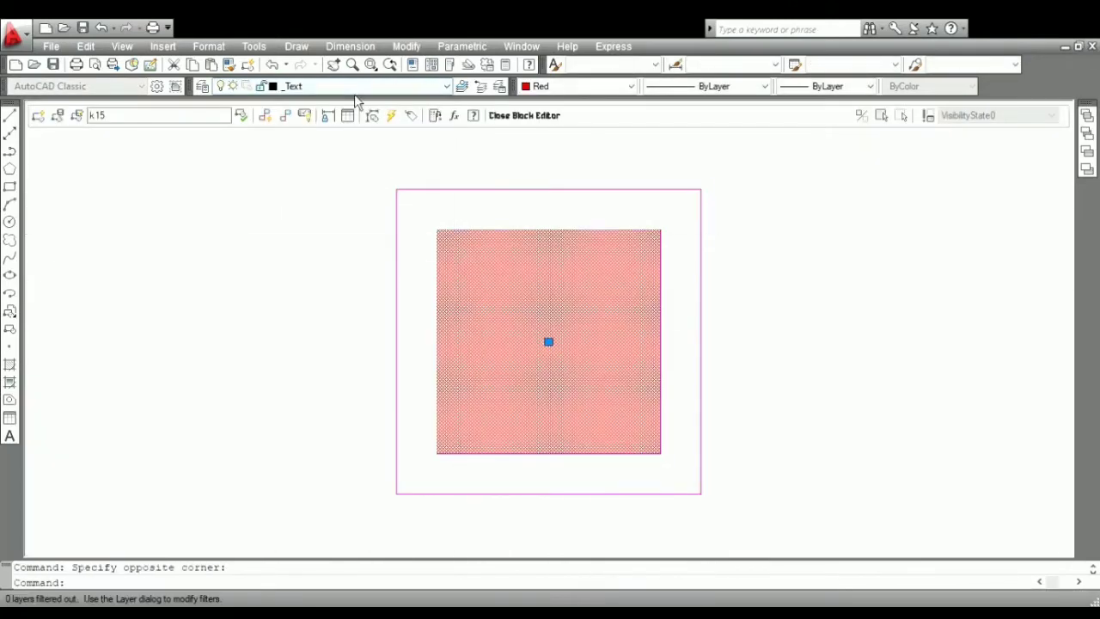
# - Reassign the layer of the red hatch inside column blocks k15 and k30
pyautogui.click(523, 115)
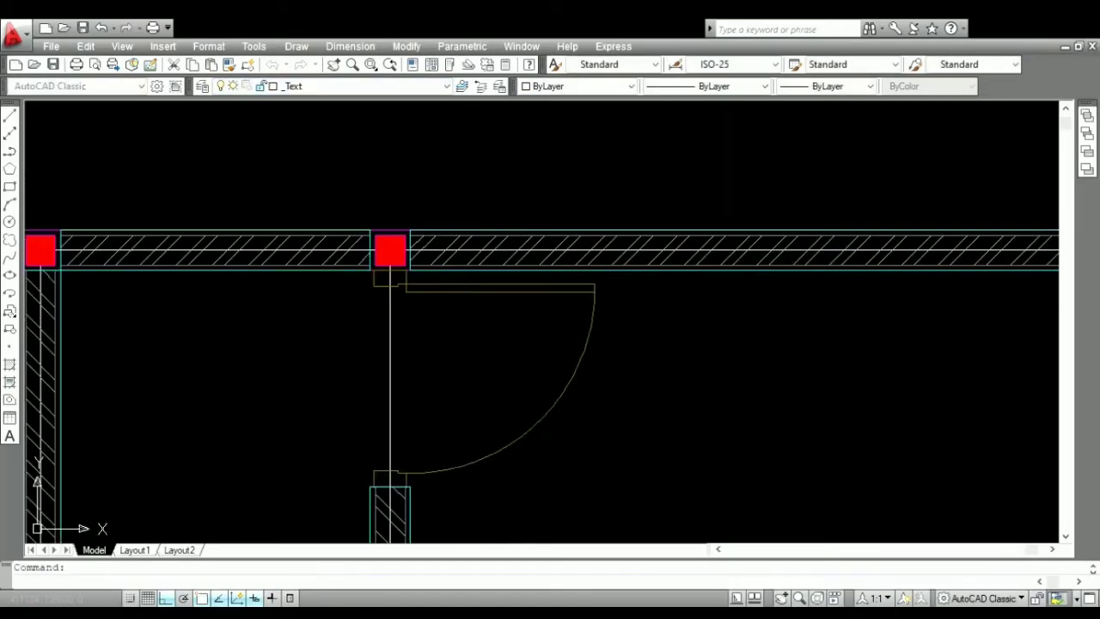
pyautogui.scroll(-5, 739, 307)
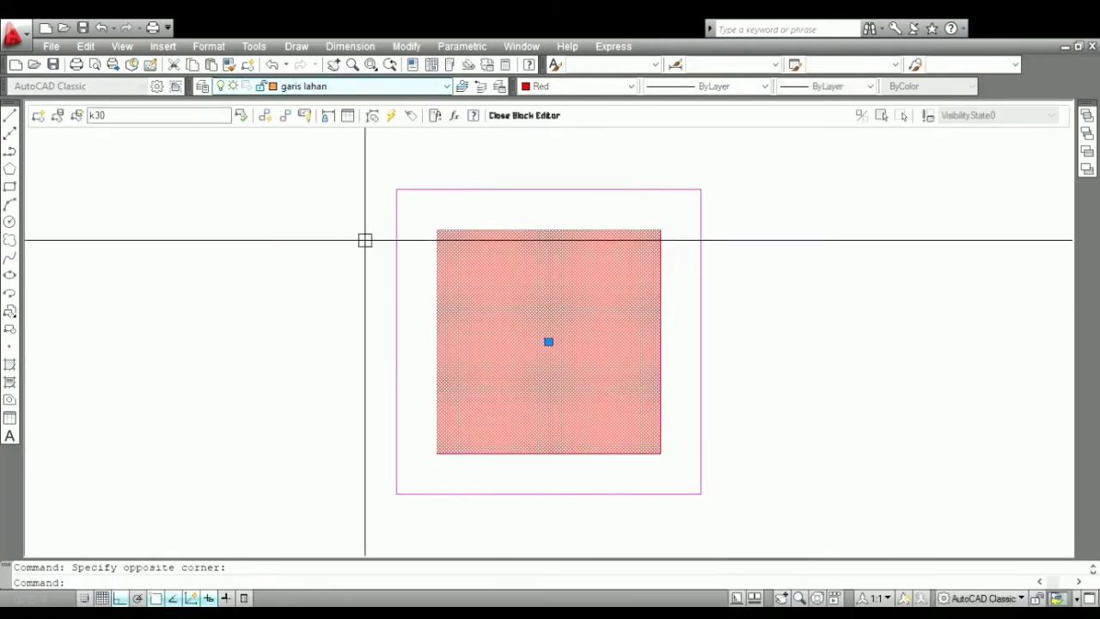
pyautogui.click(524, 115)
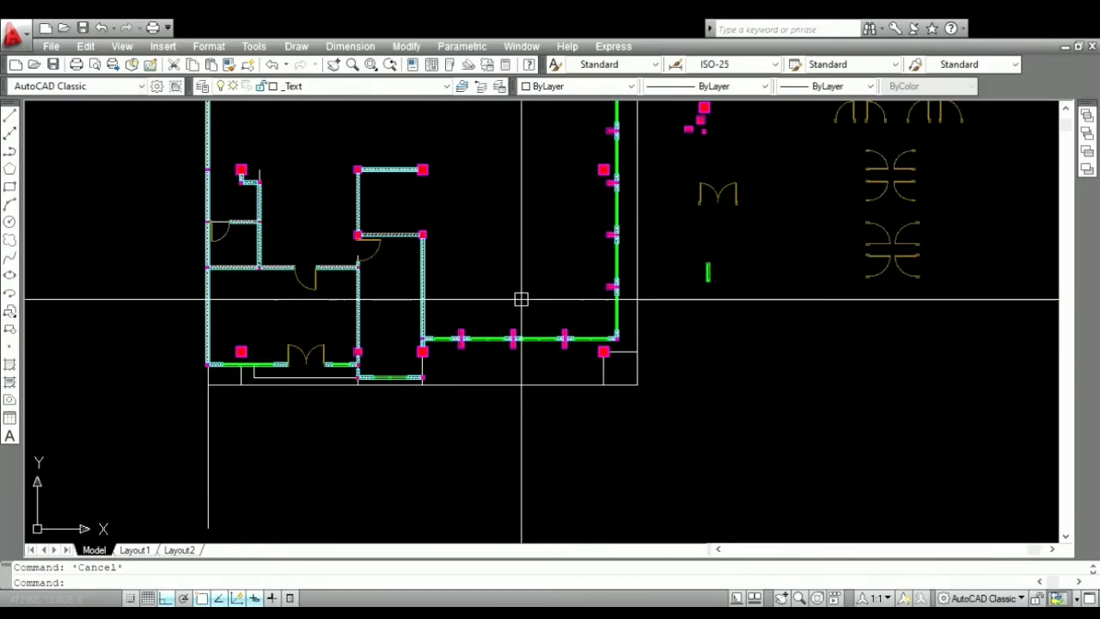
# - Copy a vertical wall block above the passage's lower-right corner column and fit it to the large column above
pyautogui.scroll(5, 515, 309)
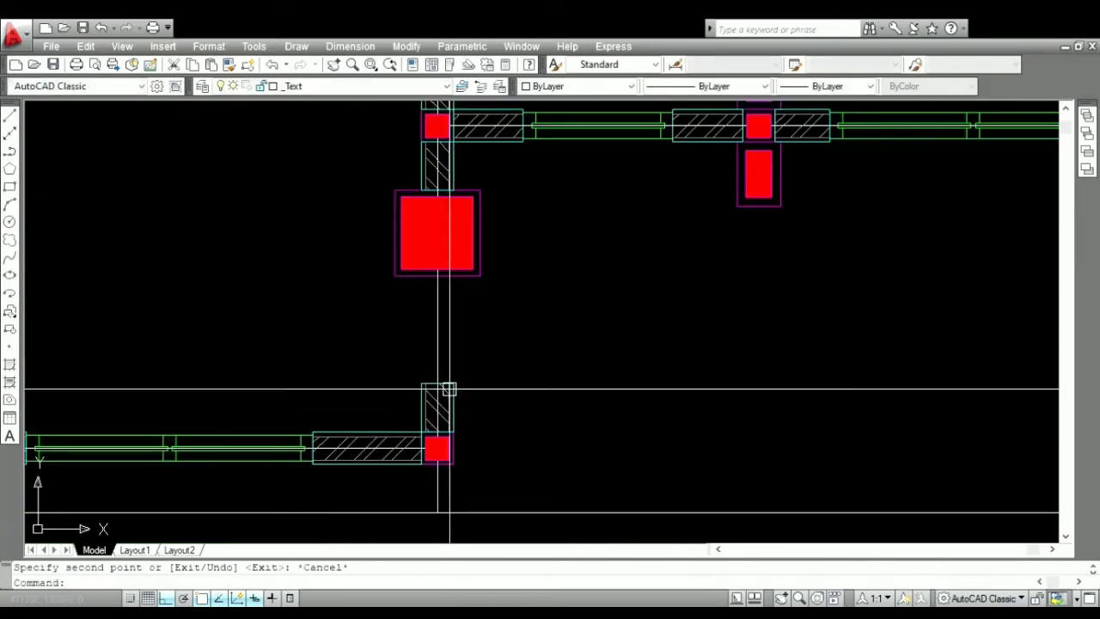
pyautogui.press('Escape')
pyautogui.scroll(-8, 450, 388)
pyautogui.scroll(-5, 516, 386)
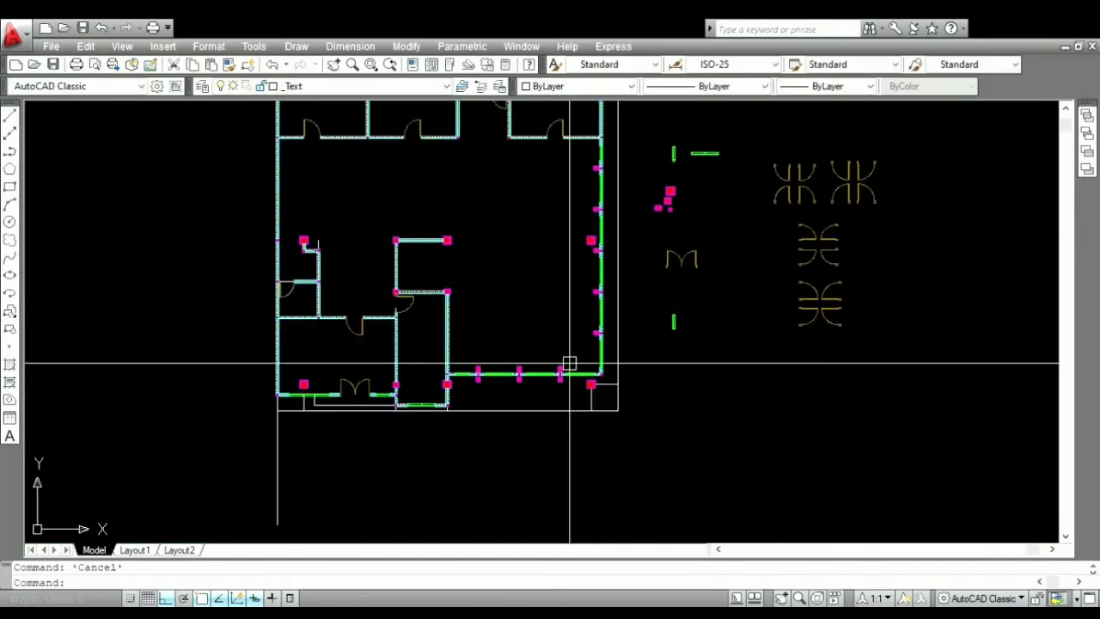
# - Copy a vertical wall block below the front room's left corner column, along the outer boundary line
pyautogui.scroll(3, 587, 298)
pyautogui.moveTo(398, 465); pyautogui.dragTo(469, 328, button='middle')
pyautogui.scroll(-6, 469, 328)
pyautogui.scroll(11, 403, 371)
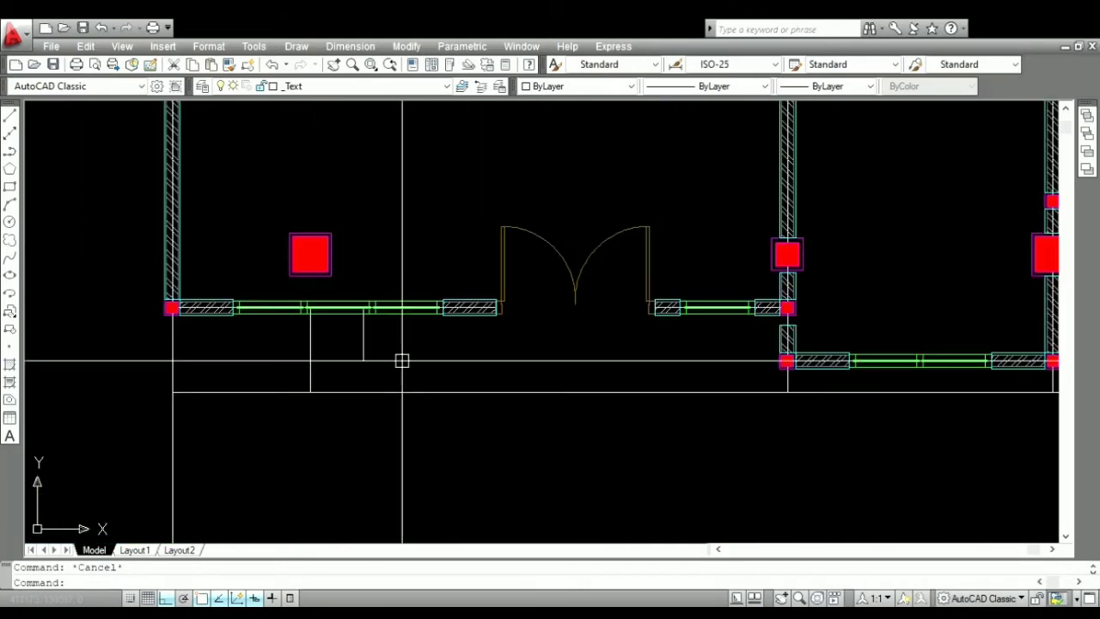
pyautogui.moveTo(313, 349); pyautogui.dragTo(403, 329, button='middle')
pyautogui.scroll(-10, 345, 385)
pyautogui.scroll(9, 338, 391)
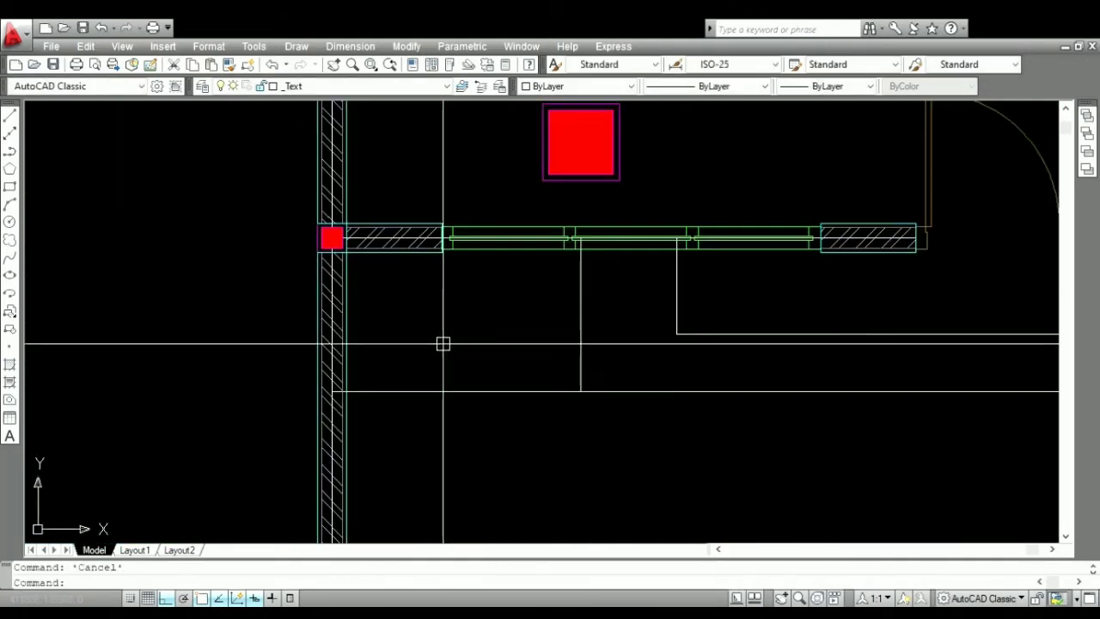
pyautogui.moveTo(442, 344); pyautogui.dragTo(401, 343, button='middle')
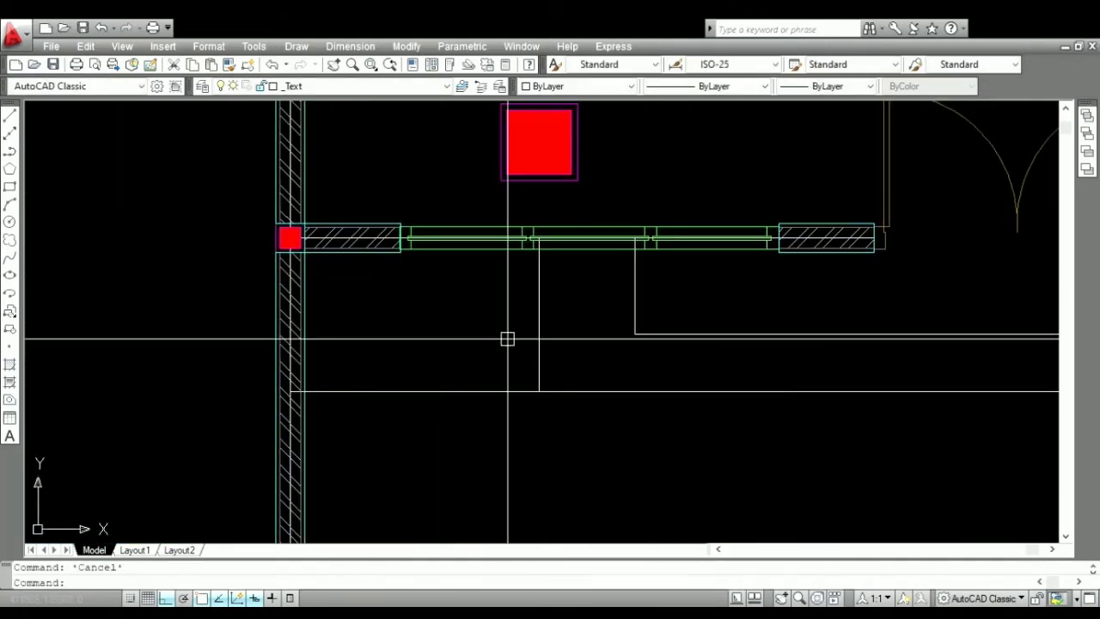
# - Examine the front edge and interior of the plan for wall lines that still lack wall blocks
pyautogui.scroll(-8, 413, 336)
pyautogui.scroll(8, 508, 341)
pyautogui.click(728, 358)
pyautogui.press('Escape')
pyautogui.moveTo(729, 359); pyautogui.dragTo(624, 355, button='middle')
pyautogui.scroll(-2, 578, 333)
pyautogui.scroll(-8, 578, 332)
pyautogui.moveTo(910, 312); pyautogui.dragTo(628, 341, button='middle')
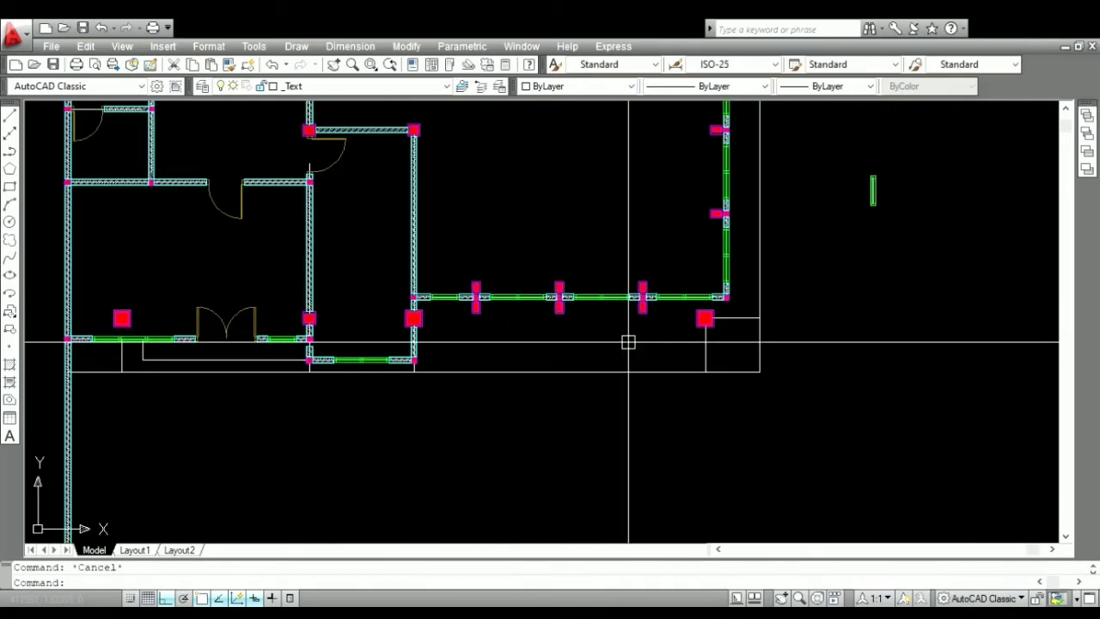
pyautogui.scroll(-8, 628, 341)
pyautogui.moveTo(693, 199); pyautogui.dragTo(634, 326, button='middle')
pyautogui.scroll(14, 617, 201)
pyautogui.scroll(-8, 605, 200)
pyautogui.moveTo(511, 383); pyautogui.dragTo(589, 217, button='middle')
pyautogui.scroll(-7, 589, 217)
pyautogui.scroll(8, 535, 315)
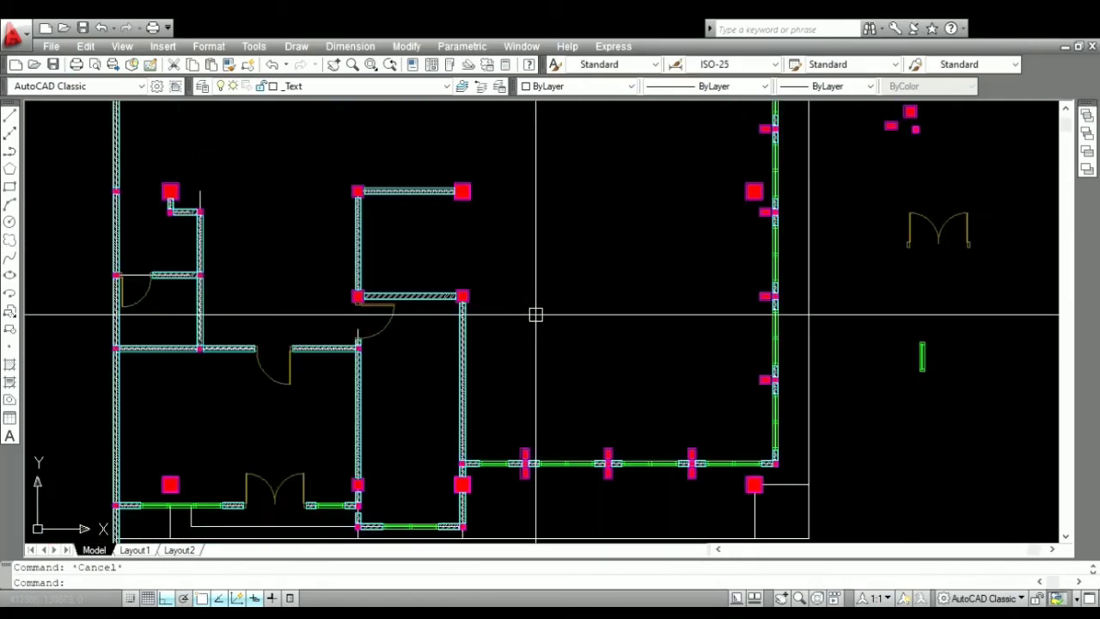
# - On layer DINDING, draw a wall line from the passage's upper-right column to the right outer wall's column and offset it
pyautogui.scroll(4, 547, 285)
pyautogui.click(351, 90)
pyautogui.scroll(5, 427, 297)
pyautogui.write('l')
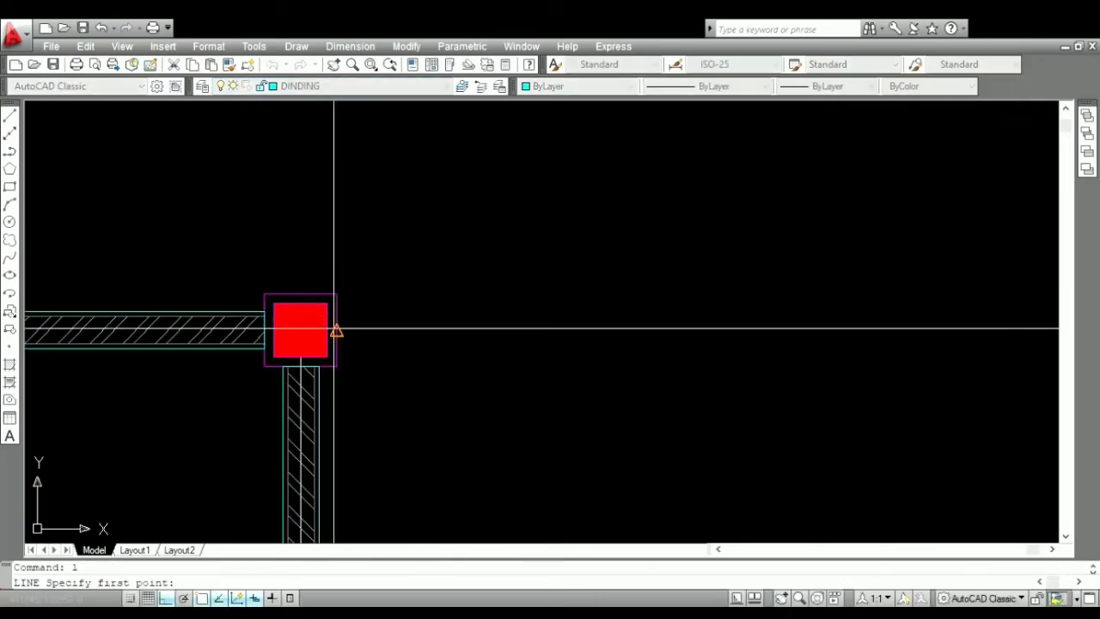
pyautogui.click(336, 327)
pyautogui.press('Escape')
pyautogui.scroll(9, 697, 291)
pyautogui.write('o')
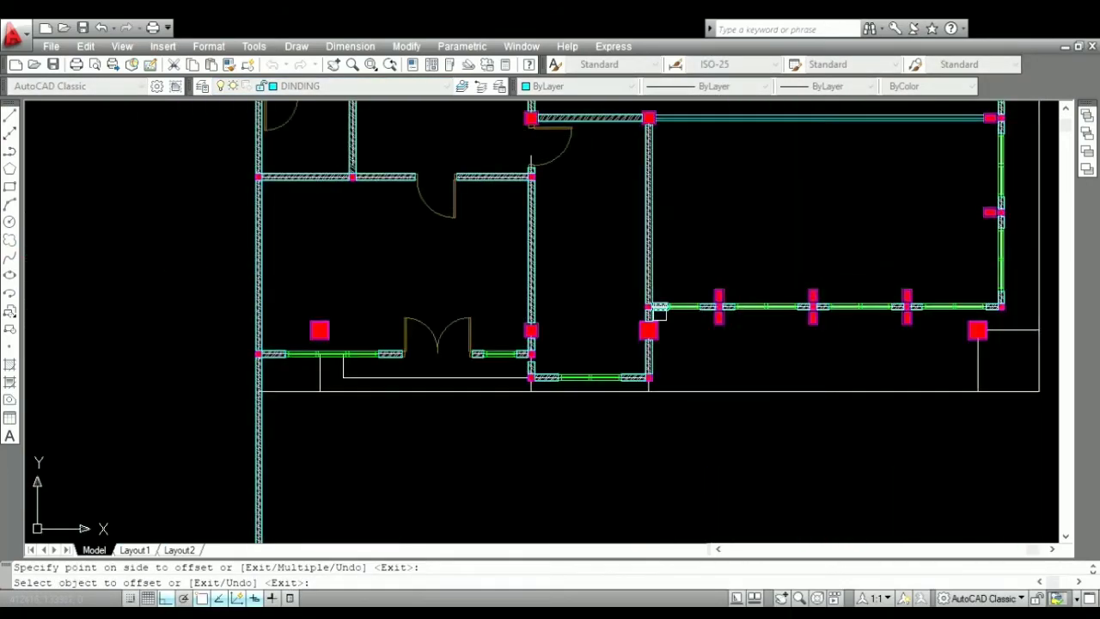
# - Trim the front terrace's vertical edge line at the window's outer face and erase the leftover piece
pyautogui.write('tr')
pyautogui.press('space')
pyautogui.scroll(8, 501, 269)
pyautogui.scroll(-3, 403, 196)
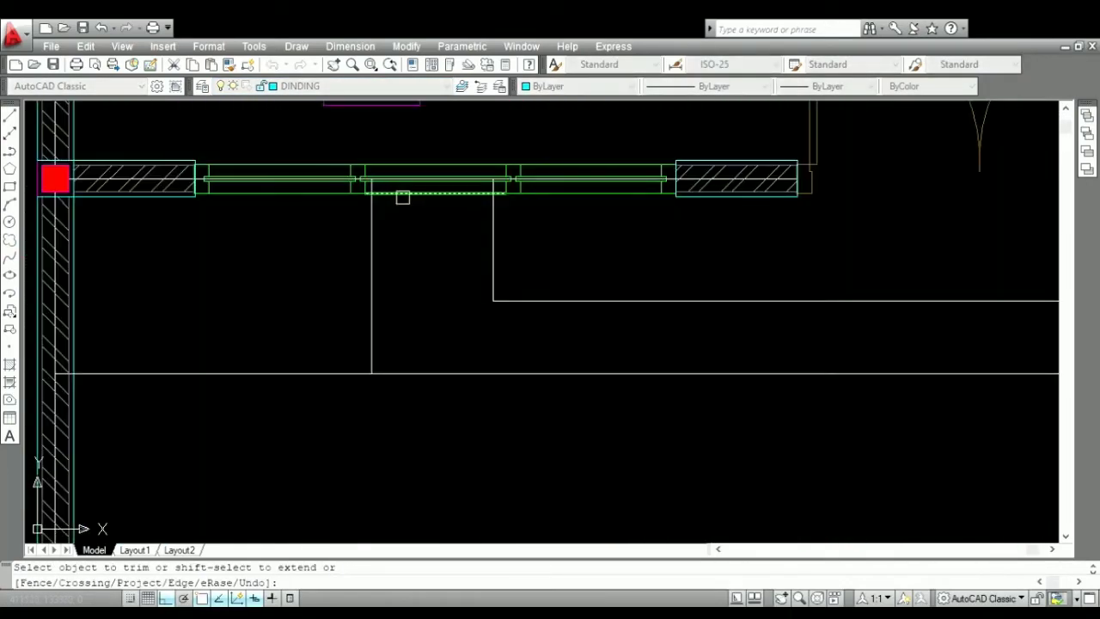
pyautogui.scroll(6, 369, 190)
pyautogui.click(729, 172)
pyautogui.write('e')
pyautogui.scroll(-11, 465, 259)
# - Trim the front terrace's horizontal edge line at the passage's lower-left corner column
pyautogui.scroll(5, 839, 302)
pyautogui.moveTo(838, 302); pyautogui.dragTo(567, 297, button='middle')
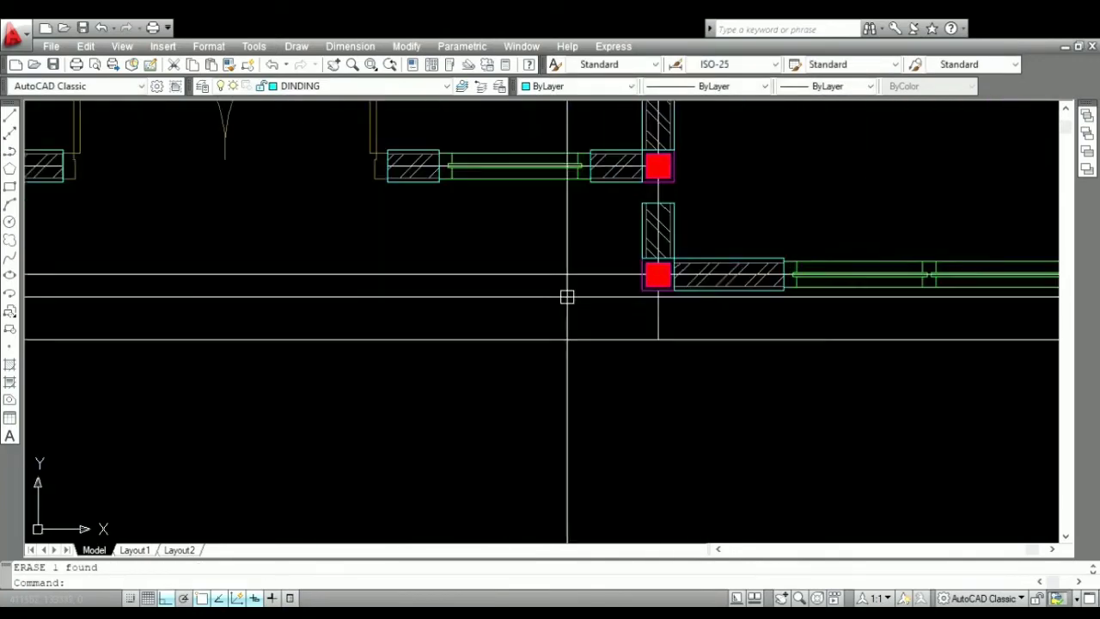
pyautogui.scroll(4, 566, 274)
pyautogui.write('tr')
pyautogui.press('Escape')
# - Offset the front terrace's edge lines by 5 to both sides and fillet the offset lines' corners
pyautogui.write('o 5')
pyautogui.click(705, 269)
pyautogui.click(704, 256)
pyautogui.write('f')
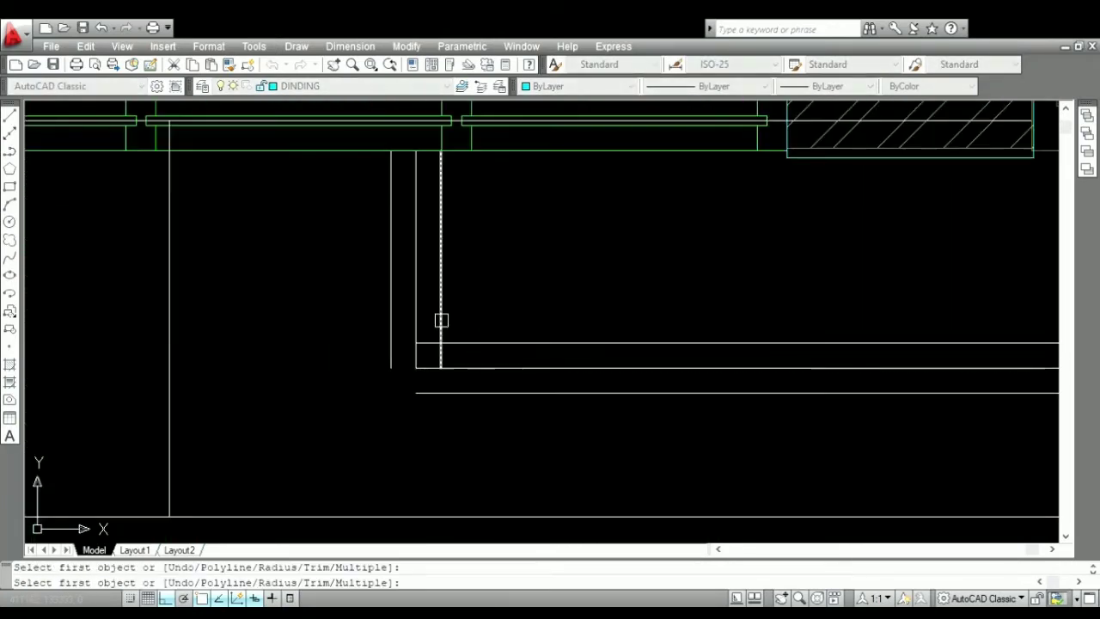
pyautogui.click(442, 318)
pyautogui.scroll(-5, 505, 316)
pyautogui.press('Escape')
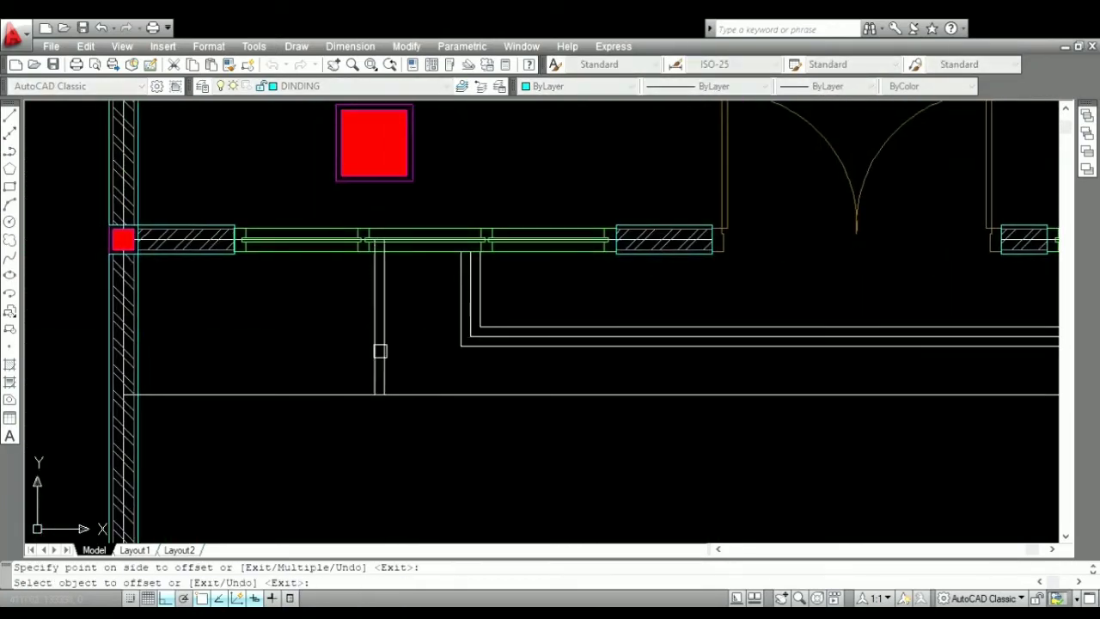
# - Offset the short vertical line beneath the front window to its other side and erase the original centre line
pyautogui.click(375, 351)
pyautogui.write('e')
pyautogui.scroll(-6, 242, 323)
pyautogui.scroll(2, 353, 369)
# - Offset the plan's long front edge line by 3 to both sides and trim the lines at the left outer wall's inner face
pyautogui.write('o 3')
pyautogui.press('Escape')
pyautogui.write('tr')
pyautogui.scroll(7, 183, 296)
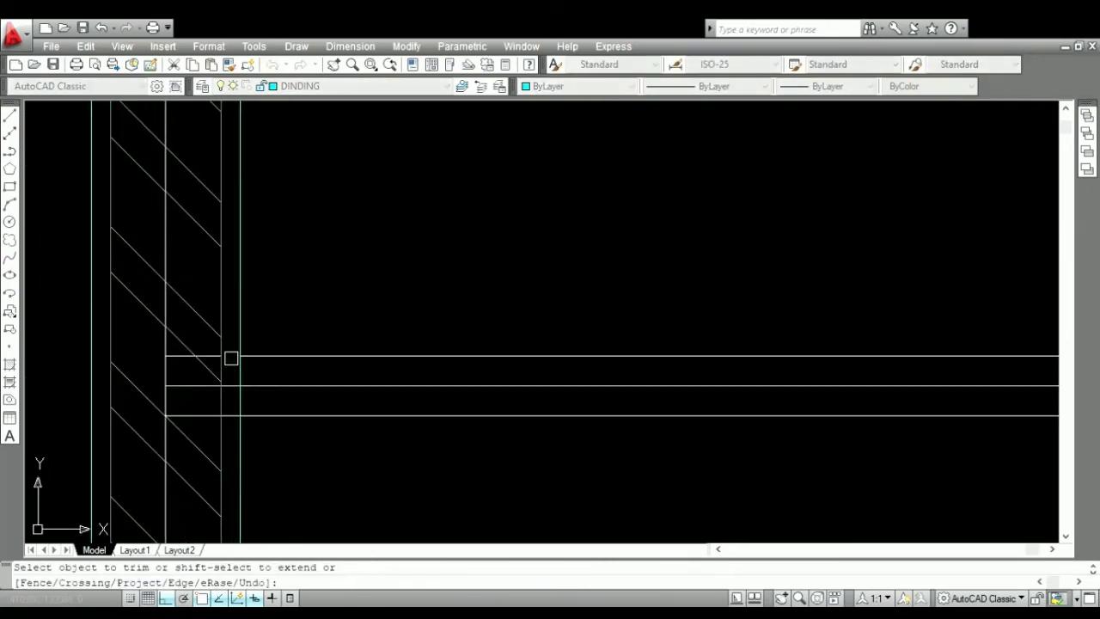
pyautogui.click(183, 392)
pyautogui.write('e')
# - Trim the front terrace's offset lines at the passage's lower-left corner column
pyautogui.scroll(-8, 167, 384)
pyautogui.write('tr')
pyautogui.scroll(7, 167, 378)
pyautogui.press('Escape')
pyautogui.moveTo(876, 258); pyautogui.dragTo(769, 228, button='middle')
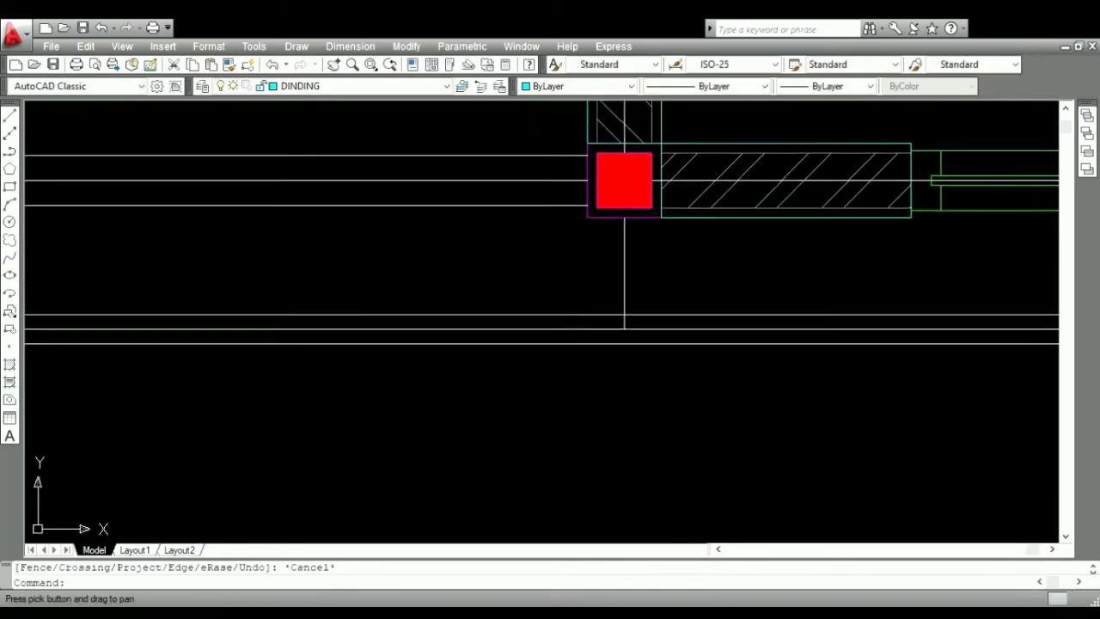
# - Offset the short line below the passage's lower-left column to both sides and erase the centre line
pyautogui.write('o')
pyautogui.click(520, 281)
pyautogui.click(567, 281)
pyautogui.write('e')
pyautogui.scroll(-7, 348, 281)
# - Offset the short line below the passage's lower-right column, trim the pair at the front edge and erase the centre line
pyautogui.scroll(6, 923, 281)
pyautogui.write('o')
pyautogui.click(667, 270)
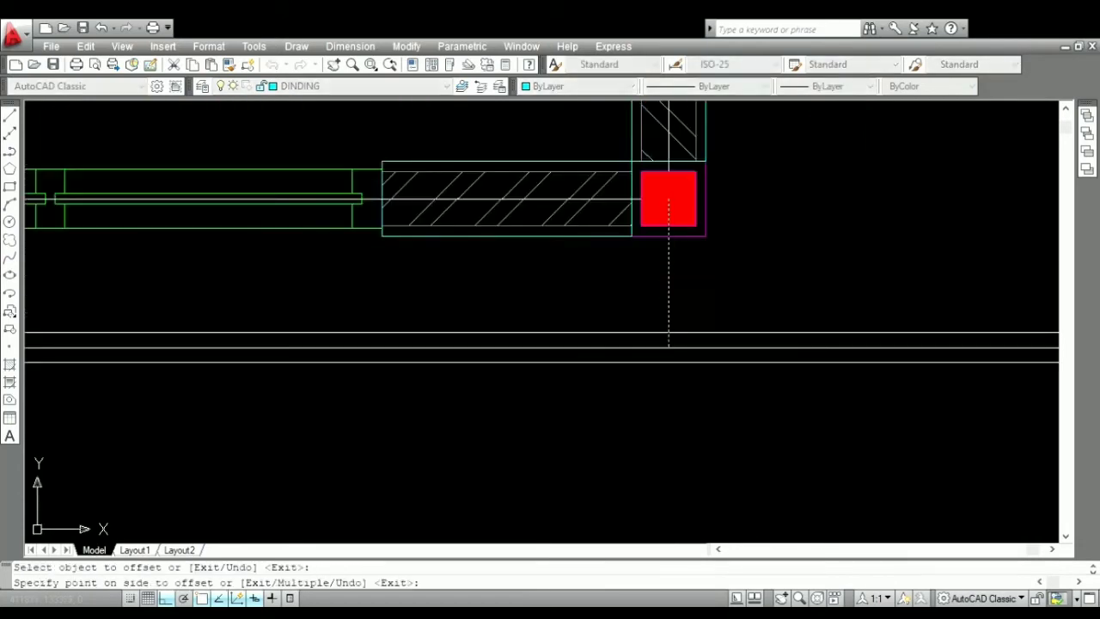
pyautogui.click(632, 253)
pyautogui.write('tr')
pyautogui.click(567, 334)
pyautogui.click(498, 334)
pyautogui.click(533, 293)
pyautogui.write('e')
pyautogui.scroll(-8, 533, 293)
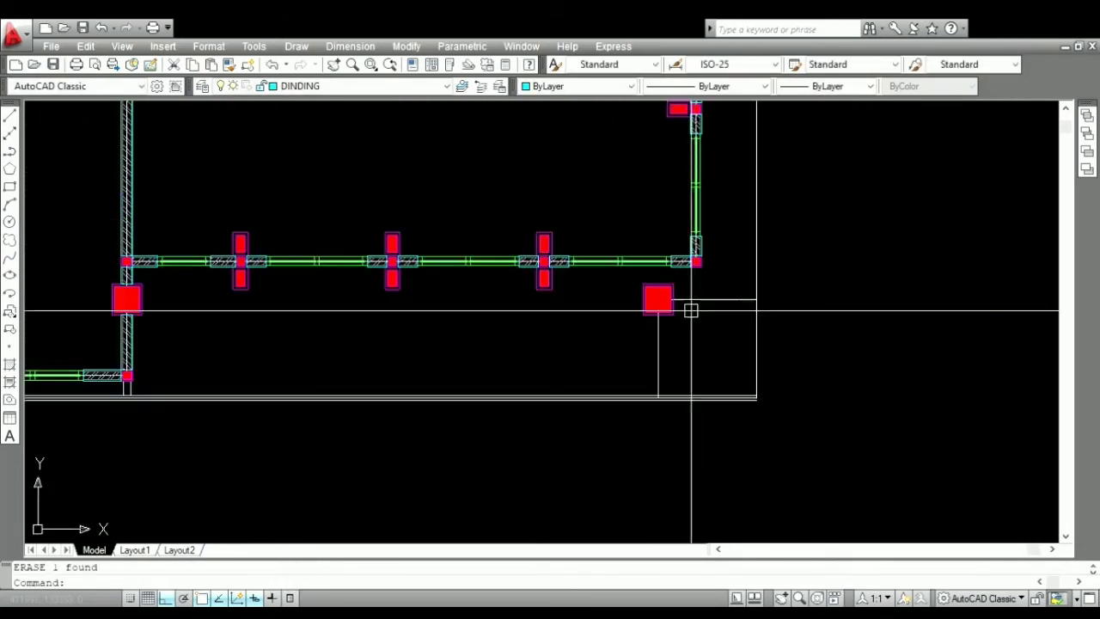
# - Offset the horizontal and vertical lines leaving the large front-right column to both sides and erase the two centre lines
pyautogui.scroll(3, 690, 311)
pyautogui.write('o')
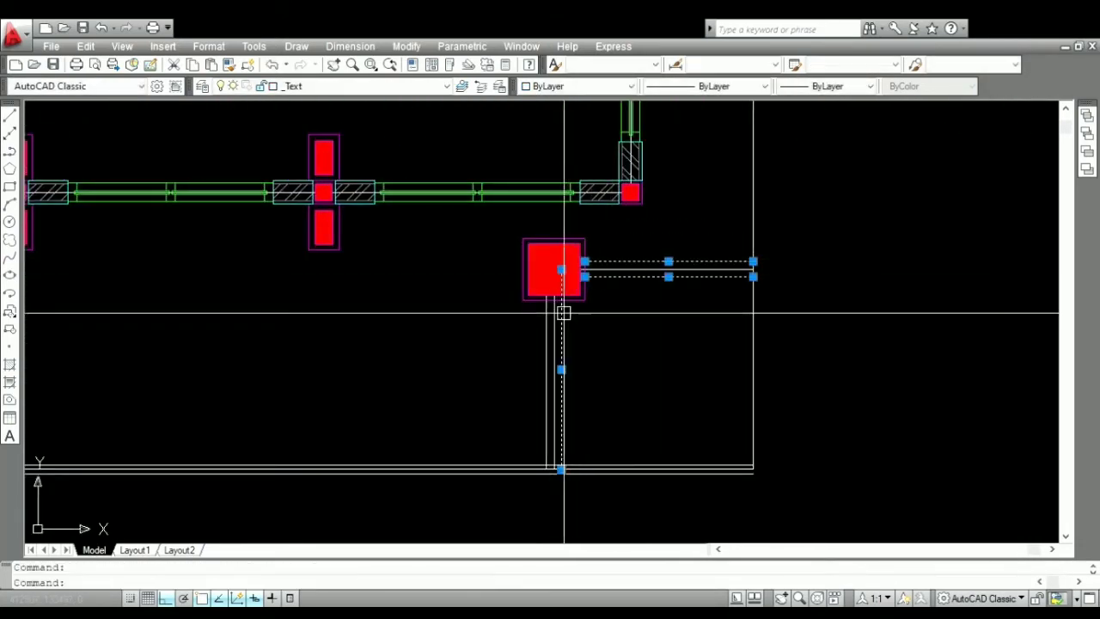
pyautogui.click(545, 300)
pyautogui.press('Escape')
pyautogui.scroll(3, 620, 273)
pyautogui.click(619, 267)
pyautogui.click(527, 346)
pyautogui.write('e')
pyautogui.scroll(-8, 545, 349)
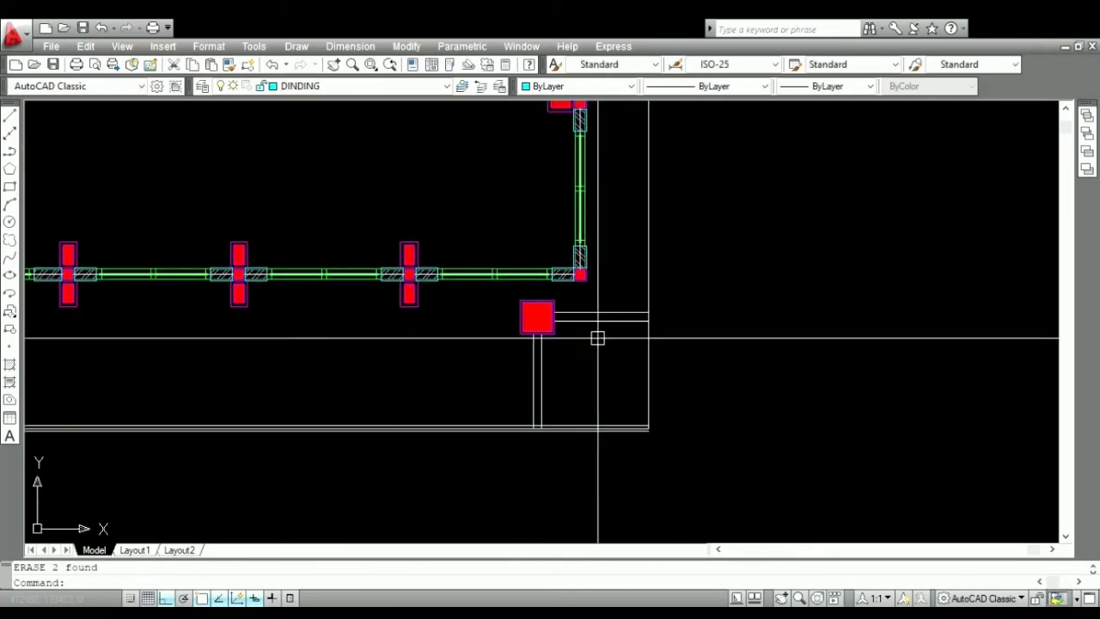
# - Offset the plan's right edge line by 3 to both sides and trim the front-right column's lines at its inner face
pyautogui.scroll(8, 658, 430)
pyautogui.write('o')
pyautogui.click(601, 419)
pyautogui.click(602, 404)
pyautogui.scroll(-8, 648, 384)
pyautogui.scroll(8, 722, 318)
pyautogui.write('tr')
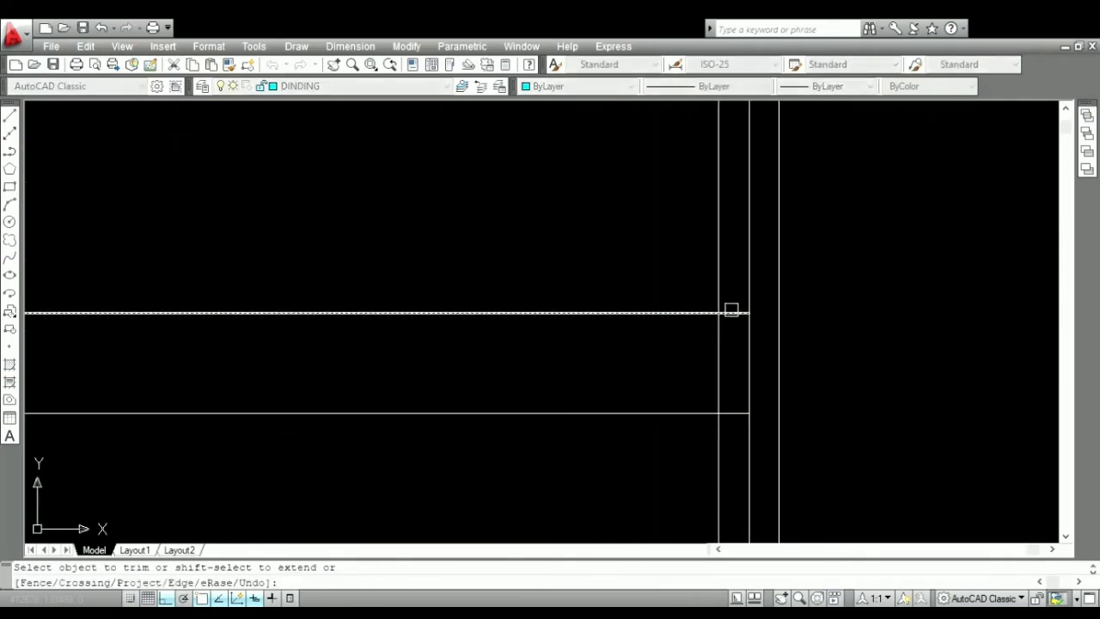
pyautogui.click(731, 309)
pyautogui.press('Escape')
# - Offset the edge line beside the plan's upper-right column to both sides and join the offset lines to the right edge
pyautogui.scroll(-8, 518, 351)
pyautogui.scroll(8, 491, 214)
pyautogui.scroll(-3, 469, 408)
pyautogui.scroll(-2, 408, 267)
pyautogui.write('o')
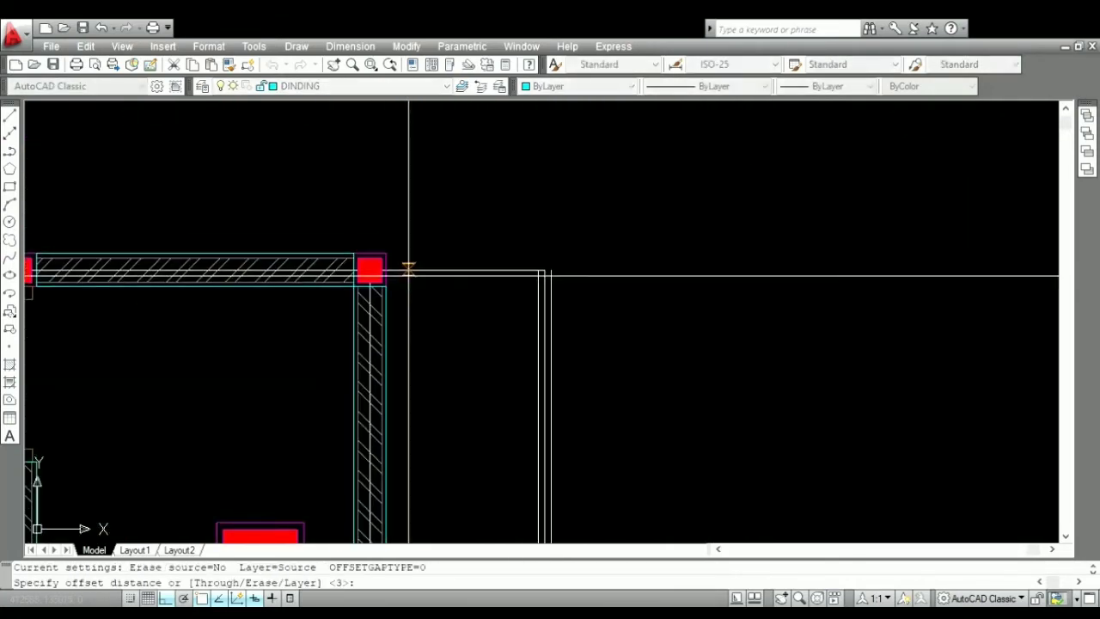
pyautogui.press('Escape')
pyautogui.scroll(6, 405, 273)
pyautogui.click(411, 310)
pyautogui.click(413, 212)
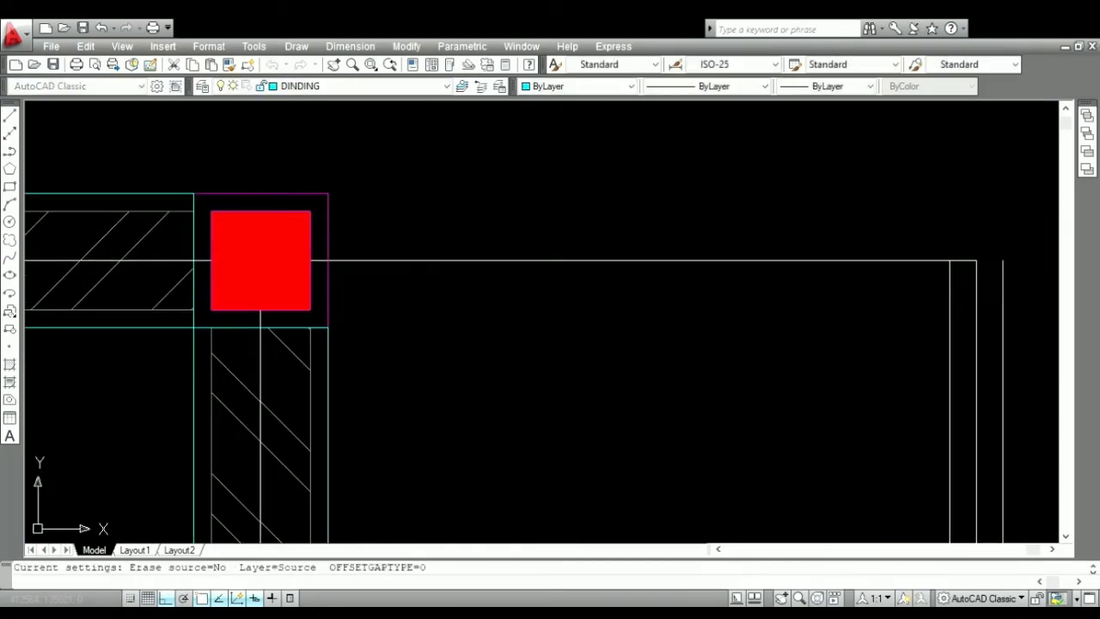
pyautogui.press('Escape')
pyautogui.moveTo(898, 304); pyautogui.dragTo(434, 303, button='middle')
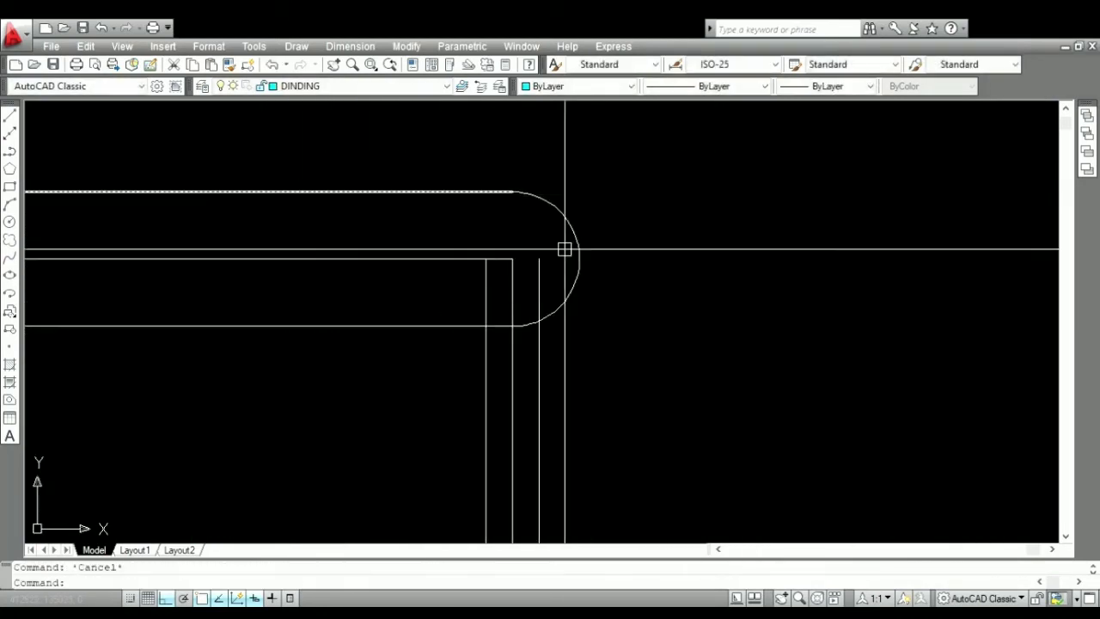
pyautogui.click(501, 193)
pyautogui.press('Escape')
# - Match the white edge lines at the upper-right corner and along the right and front edges to the DINDING line's properties
pyautogui.write('ma')
pyautogui.click(559, 249)
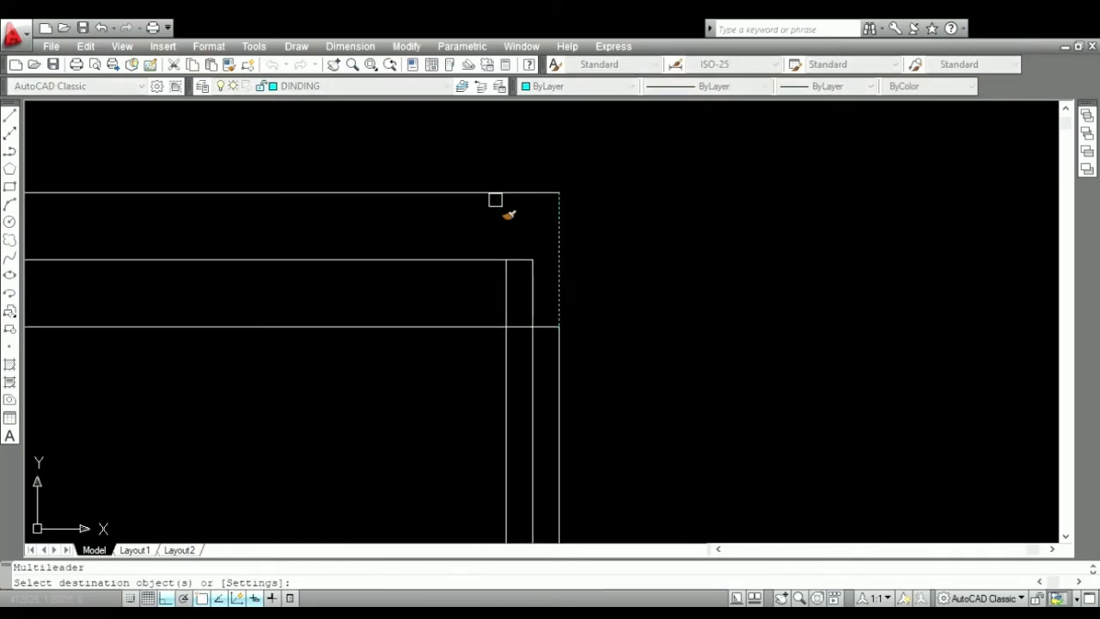
pyautogui.click(493, 194)
pyautogui.press('Escape')
pyautogui.write('tr')
pyautogui.scroll(-8, 455, 302)
pyautogui.moveTo(243, 284); pyautogui.dragTo(503, 287, button='middle')
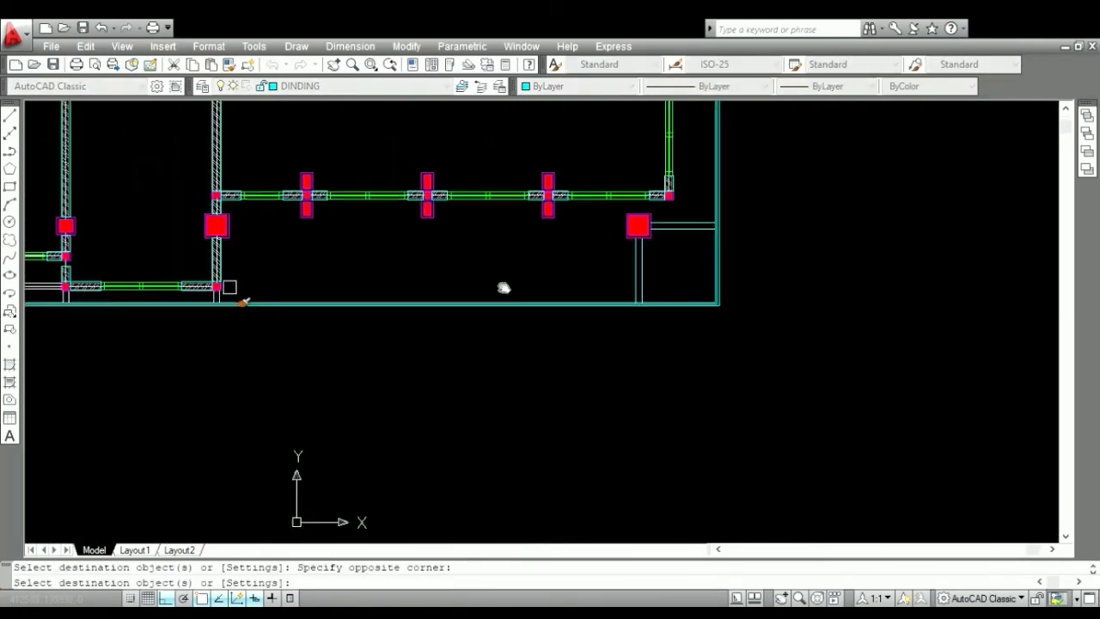
# - Match the front terrace lines and the short lines below the passage columns and front window to the DINDING line's properties
pyautogui.scroll(6, 228, 287)
pyautogui.click(387, 295)
pyautogui.click(308, 304)
pyautogui.moveTo(308, 295); pyautogui.dragTo(894, 318, button='middle')
pyautogui.click(632, 254)
pyautogui.click(597, 342)
pyautogui.scroll(-4, 597, 318)
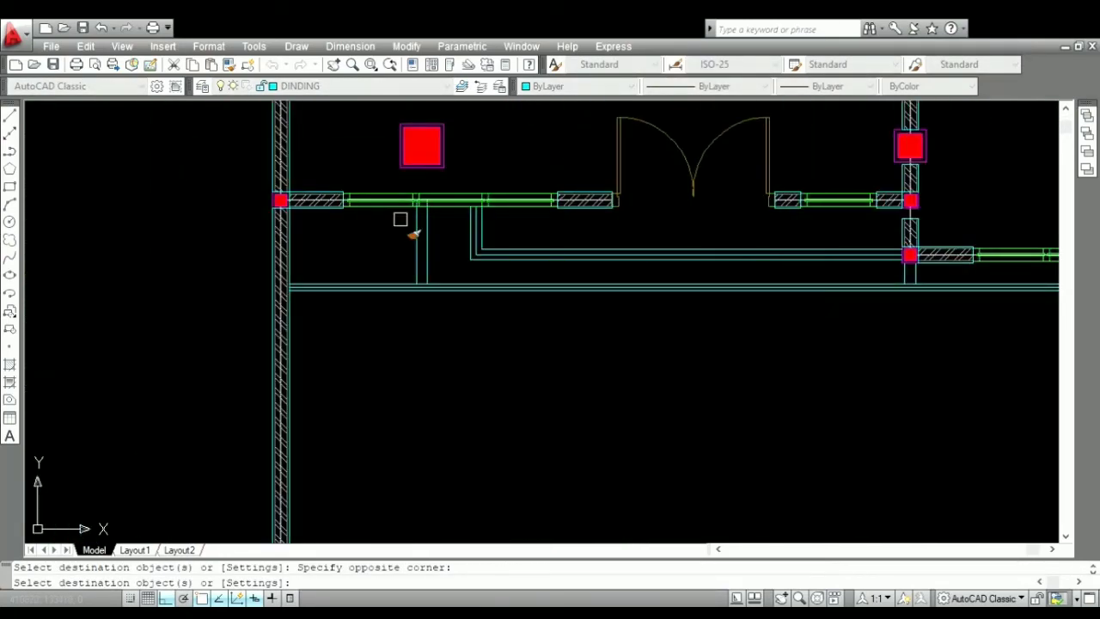
pyautogui.press('space')
# - Turn off the layer that holds the white centre lines inside the walls
pyautogui.scroll(-7, 425, 290)
pyautogui.moveTo(550, 125); pyautogui.dragTo(472, 278, button='middle')
pyautogui.scroll(10, 478, 327)
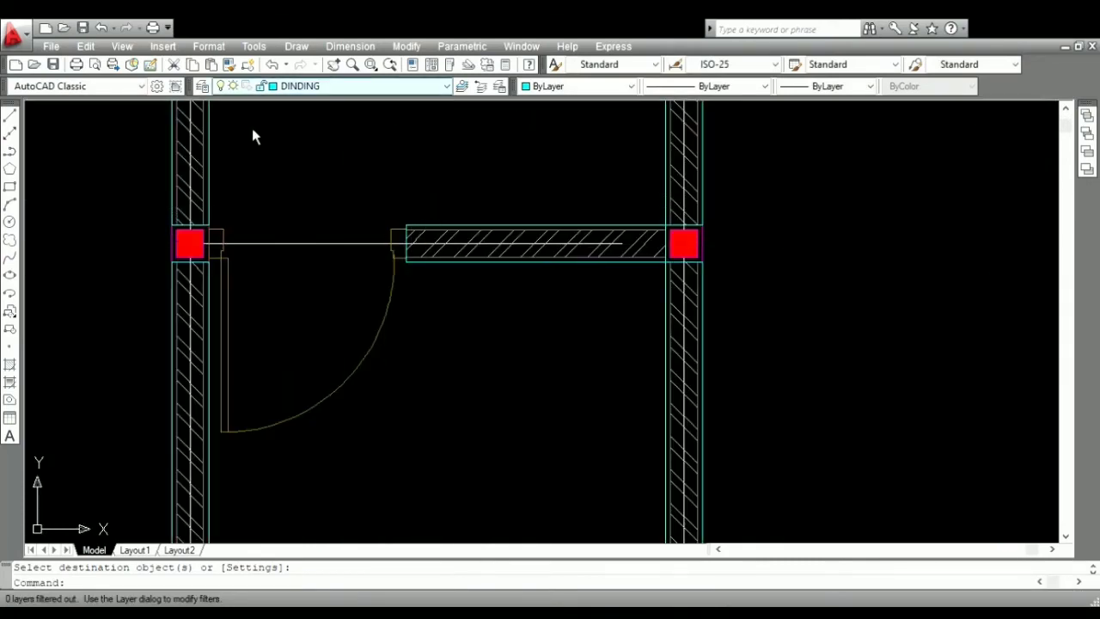
pyautogui.scroll(-7, 253, 136)
pyautogui.scroll(7, 590, 248)
# - Copy a wall block into the gap beside the middle upper bathroom's large column and fit its length between the columns
pyautogui.write('co')
pyautogui.press('space')
pyautogui.scroll(7, 704, 213)
pyautogui.click(716, 206)
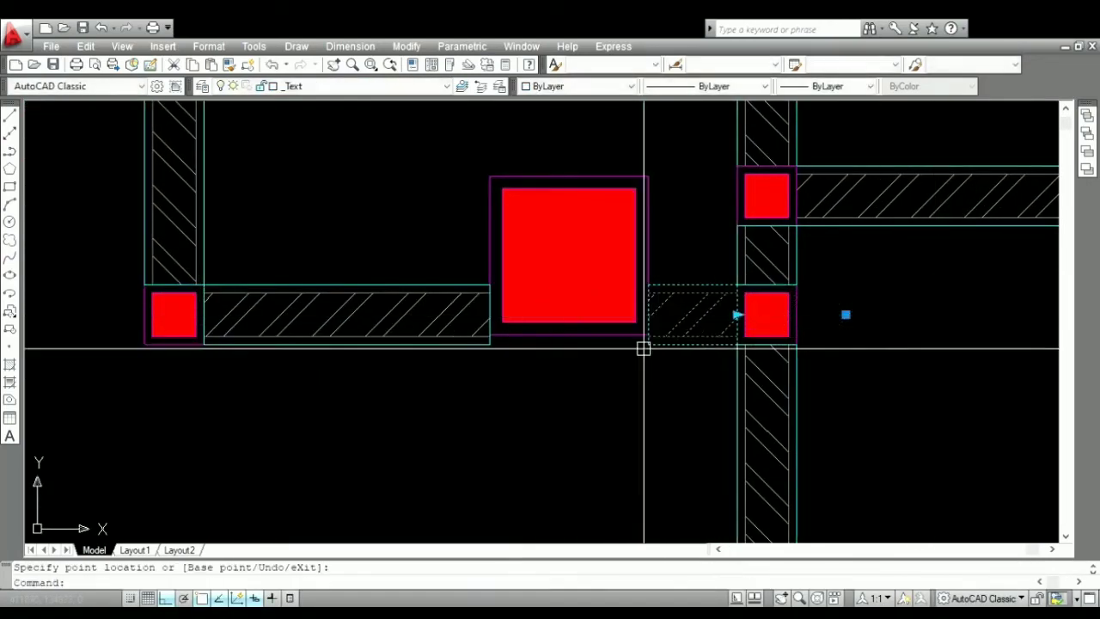
pyautogui.scroll(-7, 753, 331)
pyautogui.scroll(7, 496, 329)
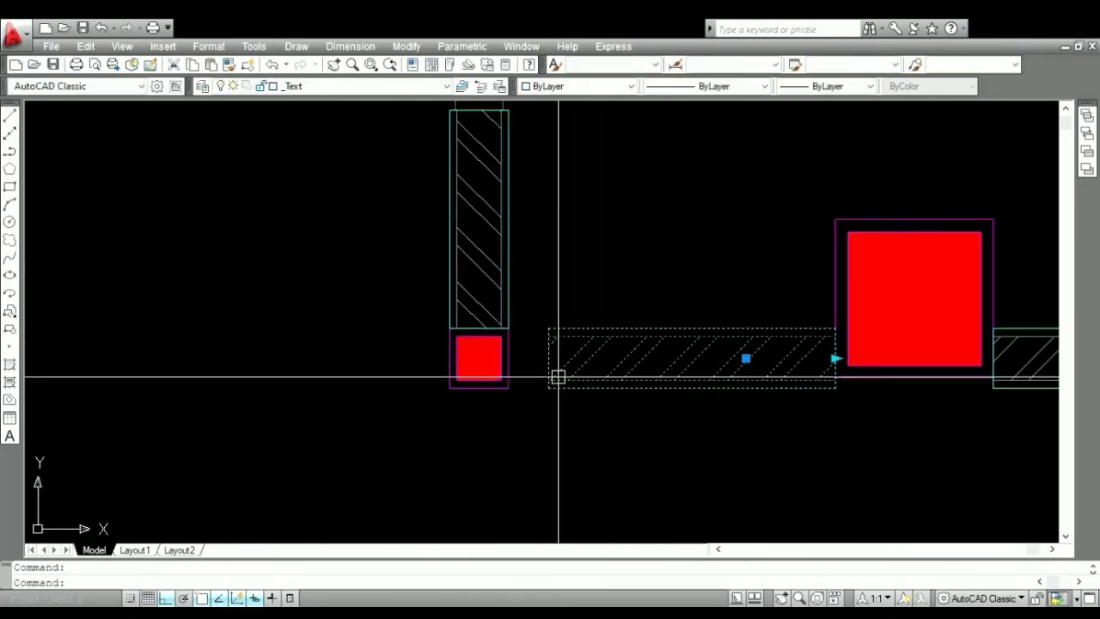
# - Move the right upper bathroom's wall block against the small corner column and stretch its other end to the large column
pyautogui.write('m')
pyautogui.click(549, 388)
pyautogui.click(509, 387)
pyautogui.click(795, 359)
pyautogui.click(835, 358)
pyautogui.press('Escape')
# - Draw a threshold line across the door opening below the top wall's column
pyautogui.scroll(-12, 858, 284)
pyautogui.moveTo(569, 357); pyautogui.dragTo(598, 238, button='middle')
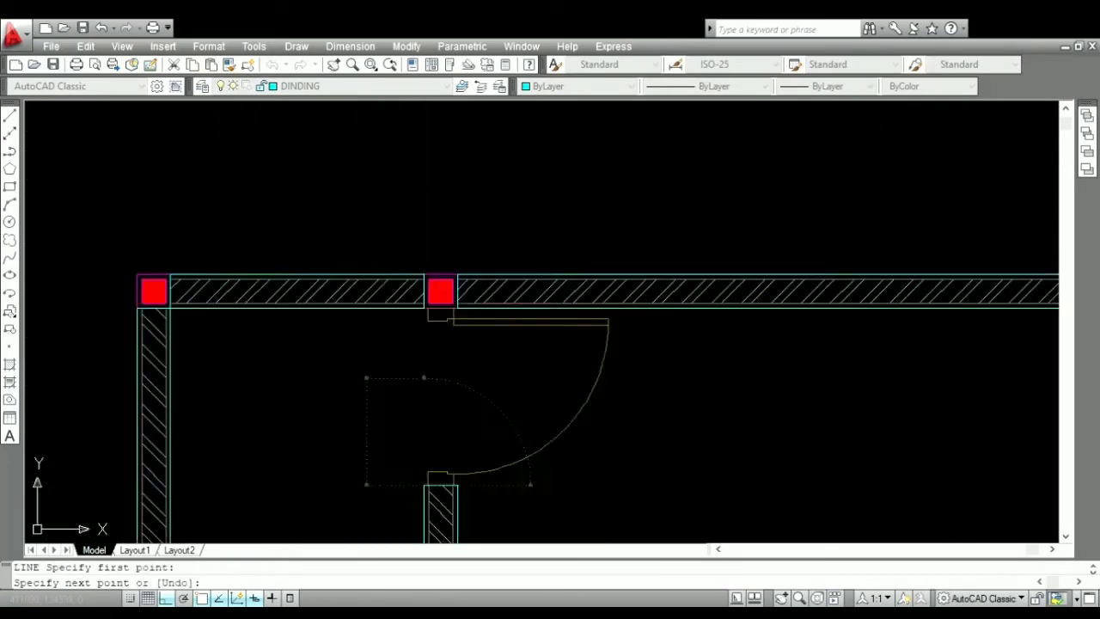
pyautogui.press('Escape')
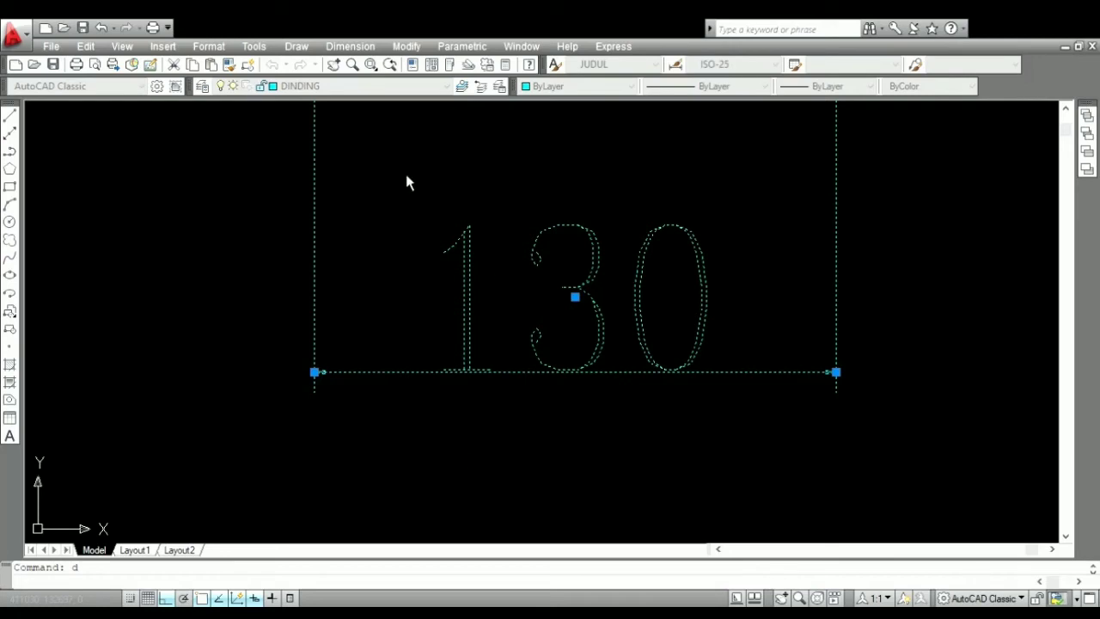
# - Modify the ISO-25 dimension style to use the PDF Arial text style with larger dimension text
pyautogui.press('Return')
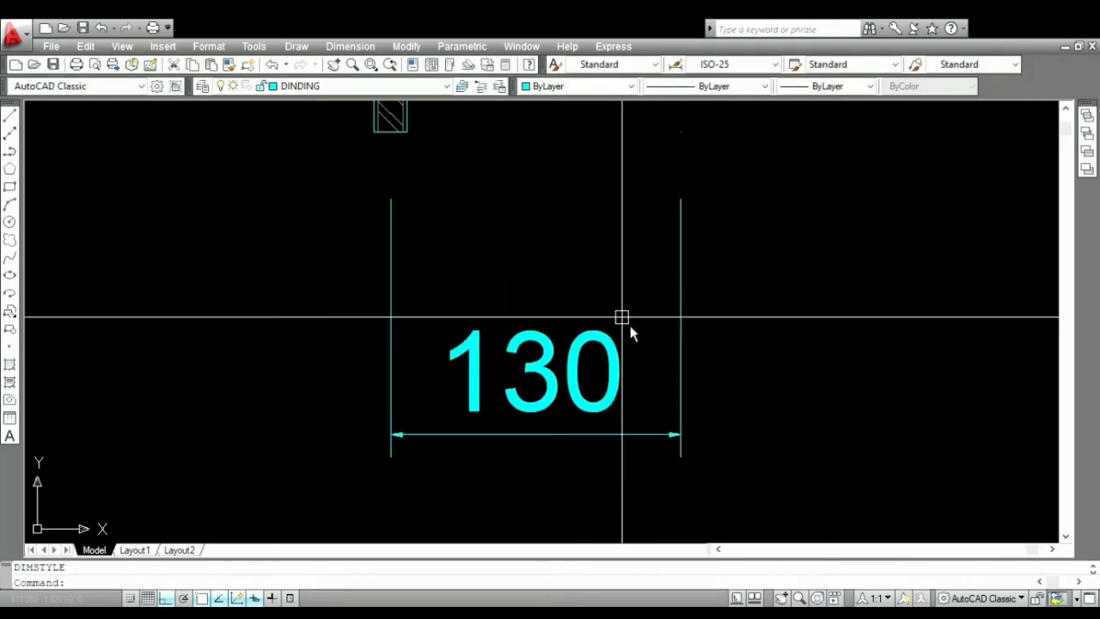
pyautogui.press('Return')
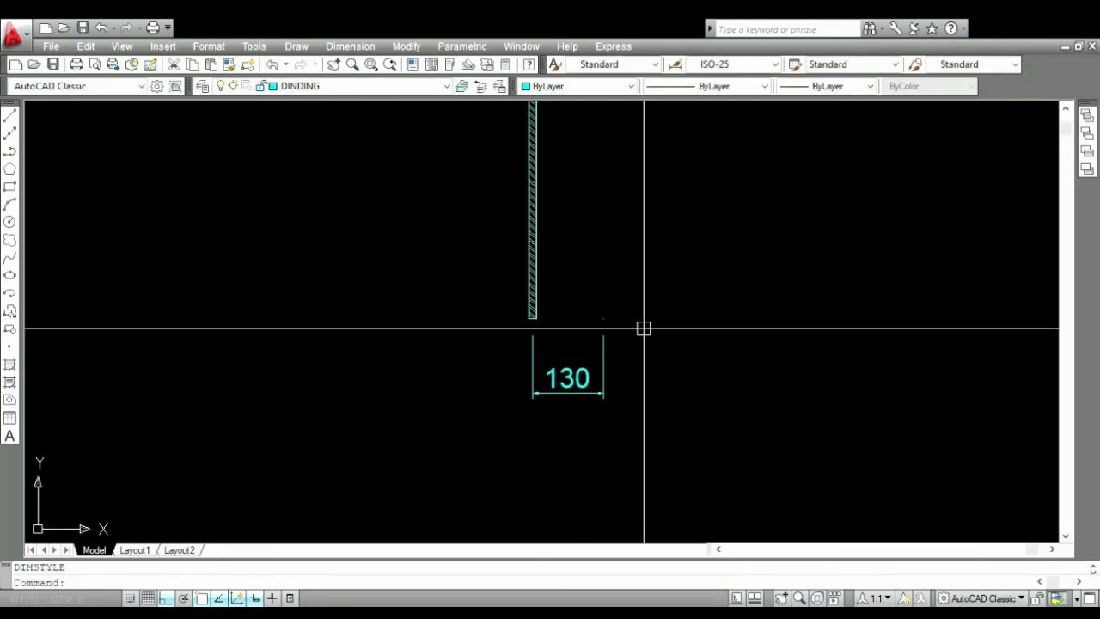
# - Continue the linear dimensions below the plan from the first column line to the passage's two column lines
pyautogui.write('dli')
pyautogui.press('Return')
pyautogui.scroll(-3, 781, 319)
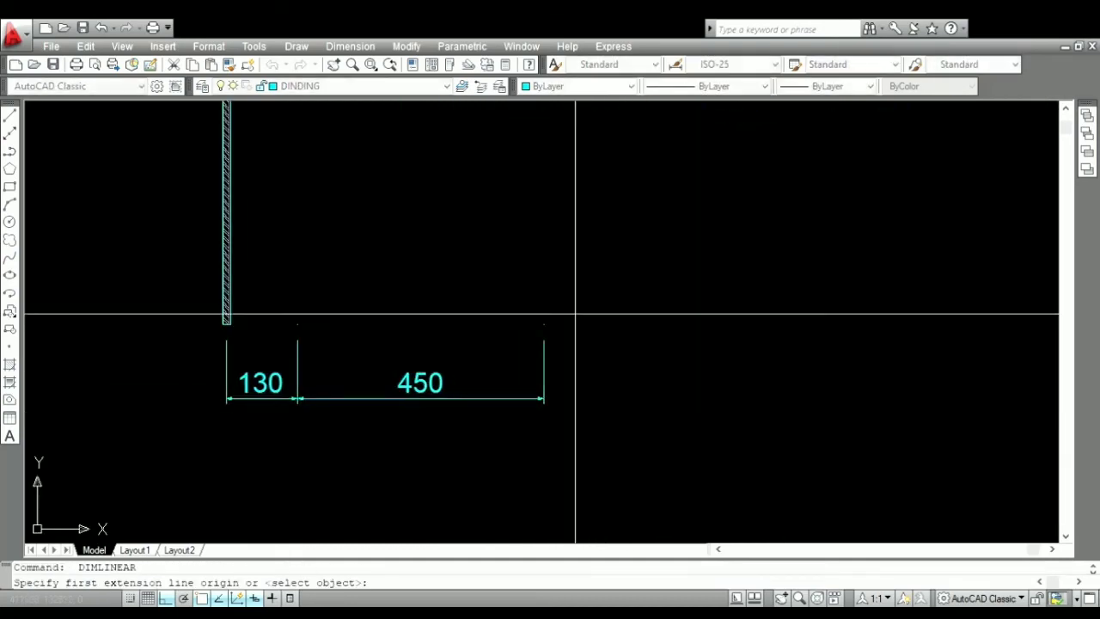
pyautogui.click(256, 314)
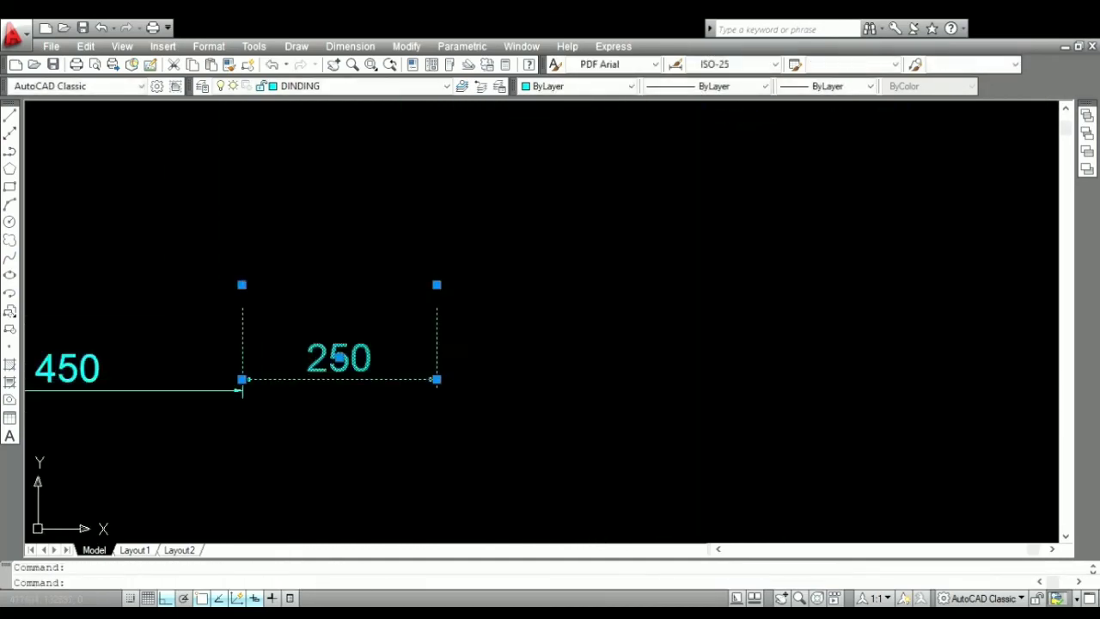
# - Add linear dimensions from the passage's right column to the front-right column and on to the plan's right edge
pyautogui.write('d')
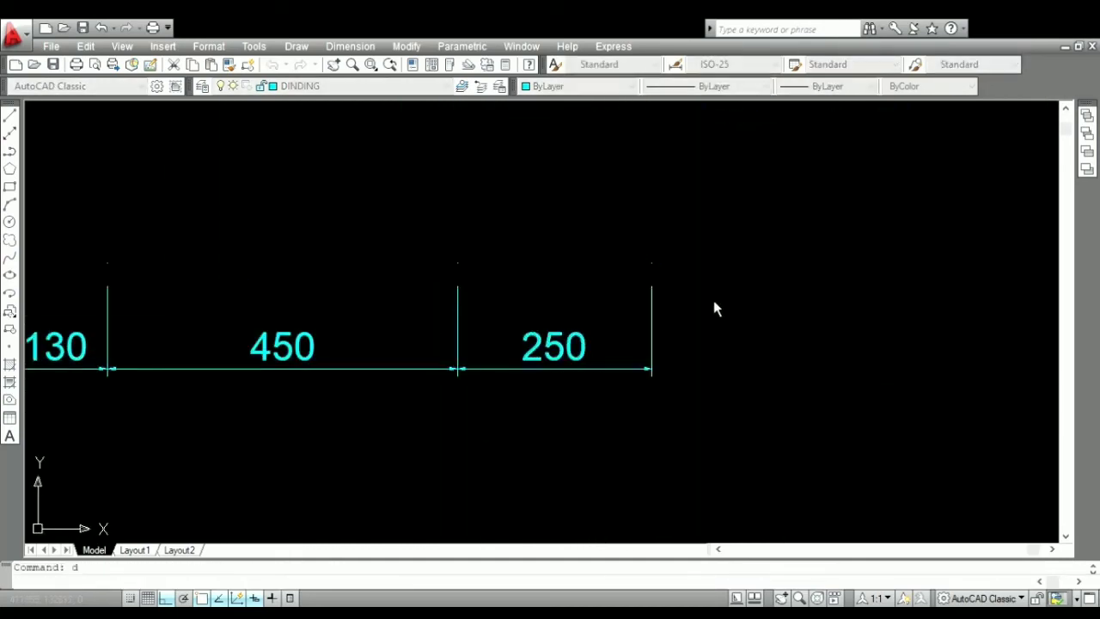
pyautogui.write('li')
pyautogui.press('Return')
pyautogui.scroll(-4, 543, 361)
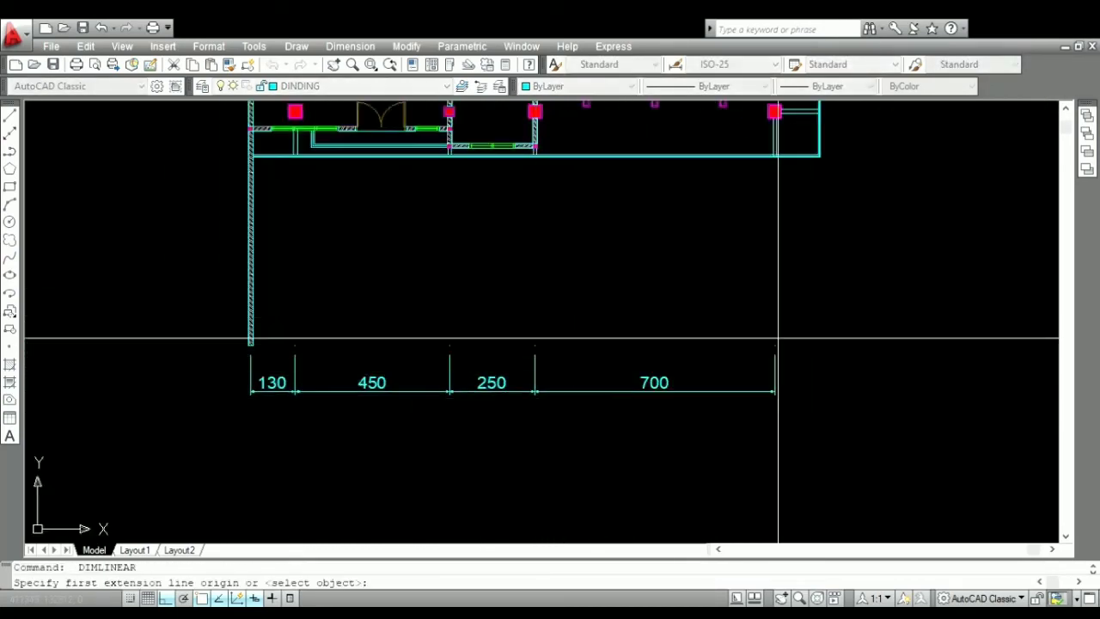
pyautogui.click(775, 346)
pyautogui.moveTo(878, 343); pyautogui.dragTo(719, 339, button='middle')
pyautogui.click(659, 341)
pyautogui.click(616, 387)
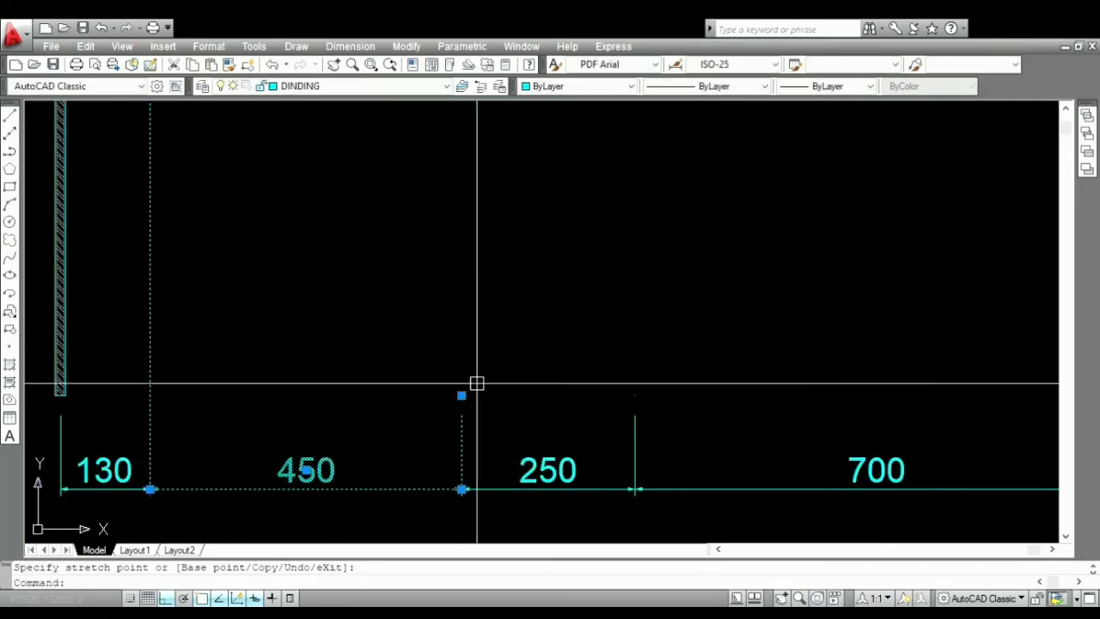
# - Stretch the extension line origins of the bottom dimensions up to the plan's front edge
pyautogui.scroll(-6, 390, 371)
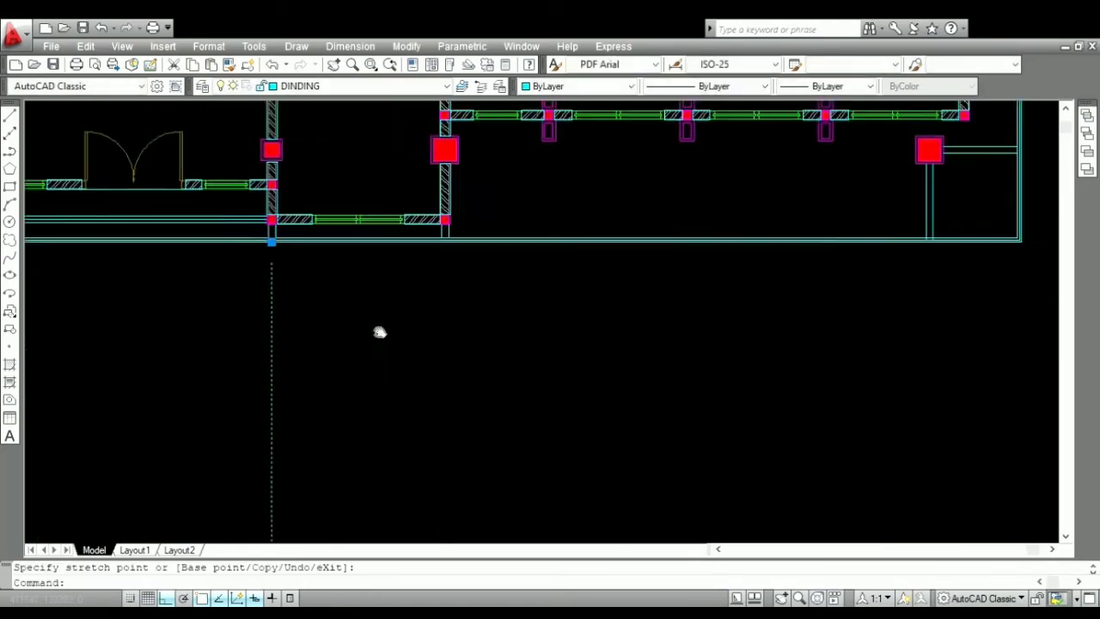
pyautogui.scroll(5, 412, 372)
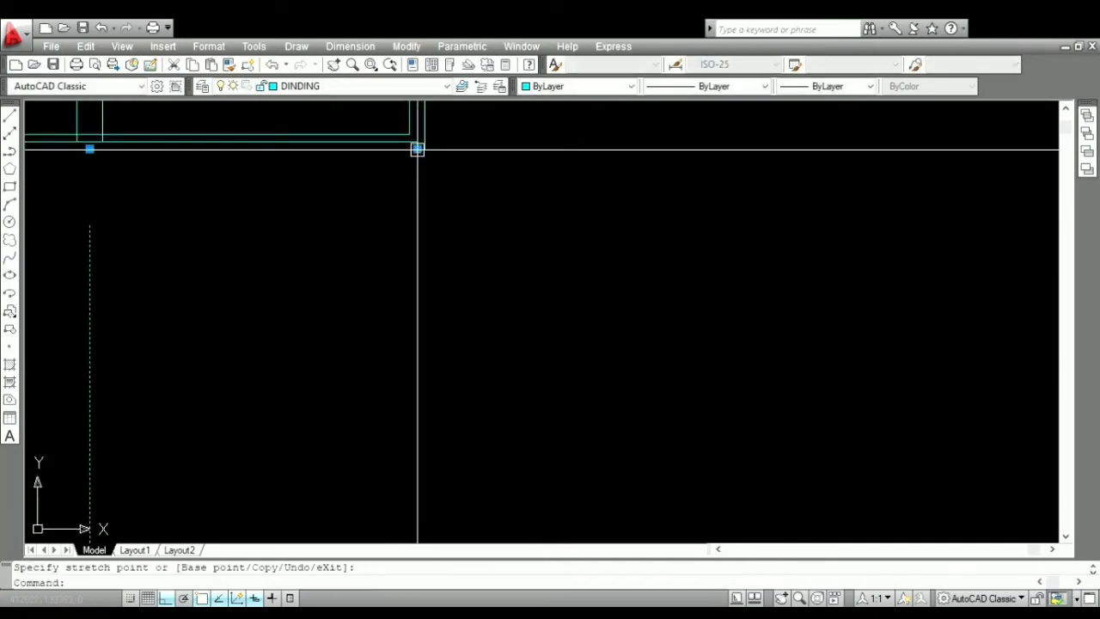
pyautogui.scroll(-5, 415, 258)
pyautogui.press('Escape')
# - Draw two crossing diagonal lines between the opposite corners of the large front-right room
pyautogui.scroll(6, 639, 183)
pyautogui.write('l')
pyautogui.press('Return')
pyautogui.click(526, 178)
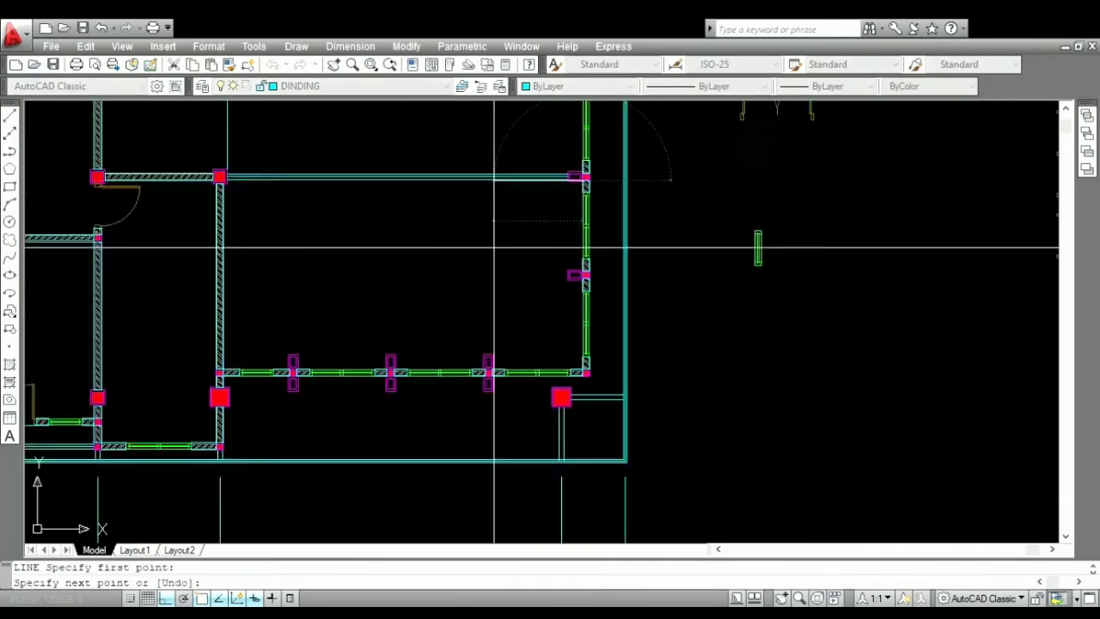
pyautogui.click(221, 368)
pyautogui.press('Escape')
pyautogui.press('Return')
pyautogui.click(177, 168)
pyautogui.click(540, 323)
pyautogui.press('Escape')
# - Add a vertical linear dimension beside the plan from the left outer wall's lower end to the front column row
pyautogui.scroll(-4, 393, 292)
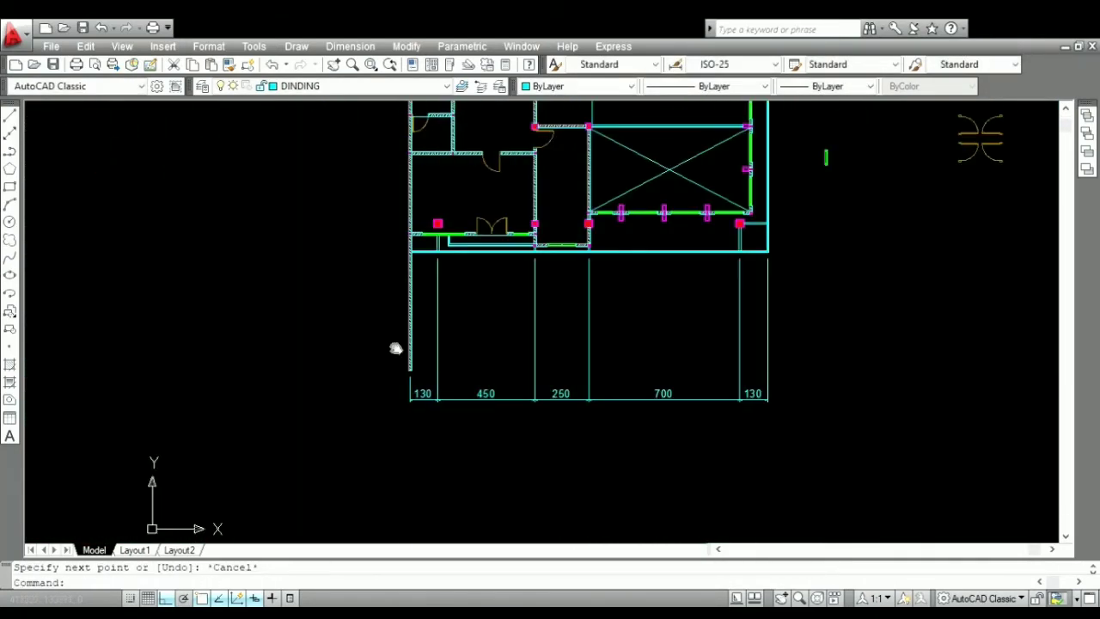
pyautogui.scroll(5, 397, 386)
pyautogui.click(410, 370)
pyautogui.scroll(-4, 344, 326)
pyautogui.moveTo(266, 187); pyautogui.dragTo(292, 410, button='middle')
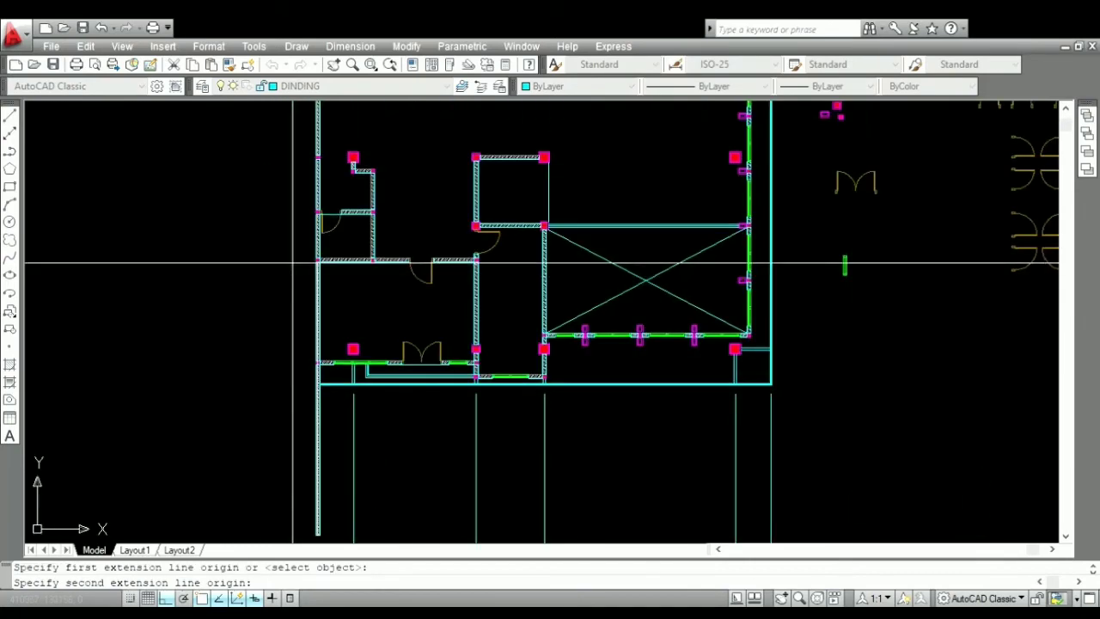
pyautogui.click(514, 263)
pyautogui.click(421, 263)
# - Add the next vertical linear dimension along the left outer wall from the front column row to the middle column row
pyautogui.press('Return')
pyautogui.scroll(5, 518, 236)
pyautogui.scroll(3, 467, 302)
pyautogui.click(511, 322)
pyautogui.scroll(-6, 444, 304)
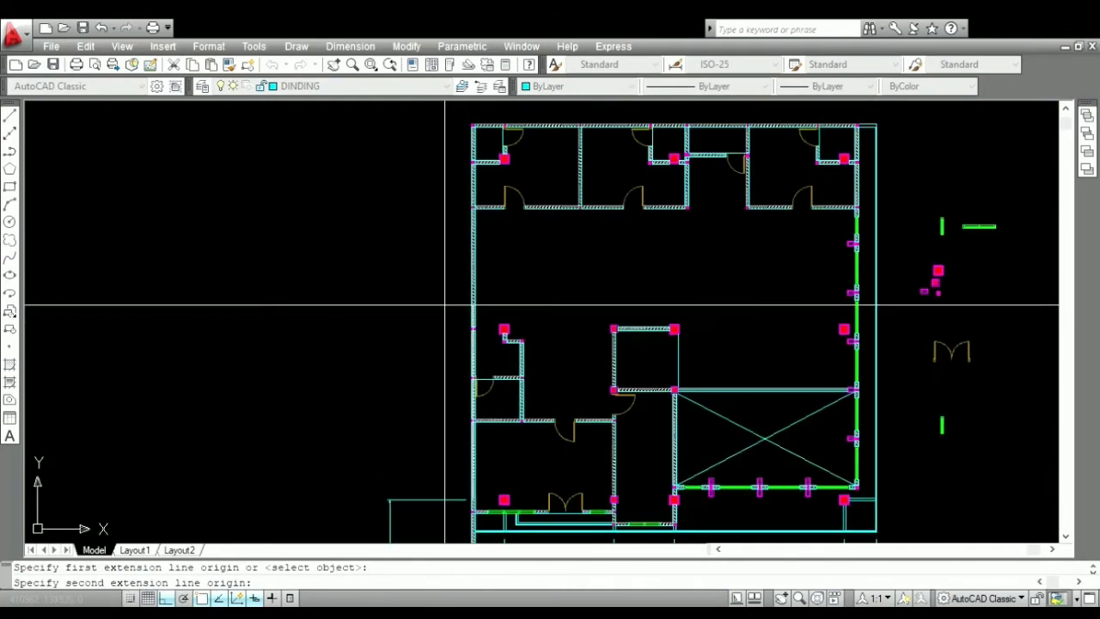
pyautogui.click(389, 528)
pyautogui.press('Return')
pyautogui.click(587, 388)
pyautogui.scroll(-5, 588, 292)
pyautogui.click(532, 341)
pyautogui.click(436, 411)
pyautogui.press('Return')
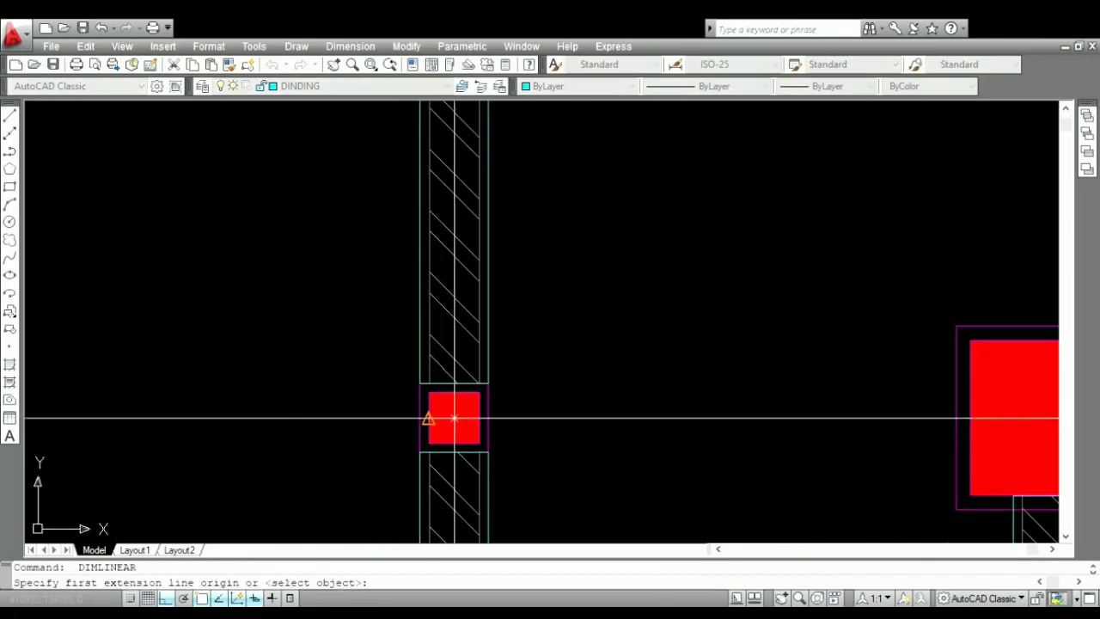
# - Continue the vertical linear dimension chain along the left outer wall up to the rear column row
pyautogui.click(452, 418)
pyautogui.click(509, 206)
pyautogui.scroll(-3, 537, 283)
pyautogui.click(421, 421)
pyautogui.press('Return')
pyautogui.scroll(5, 520, 243)
pyautogui.click(542, 260)
pyautogui.moveTo(426, 234); pyautogui.dragTo(349, 380, button='middle')
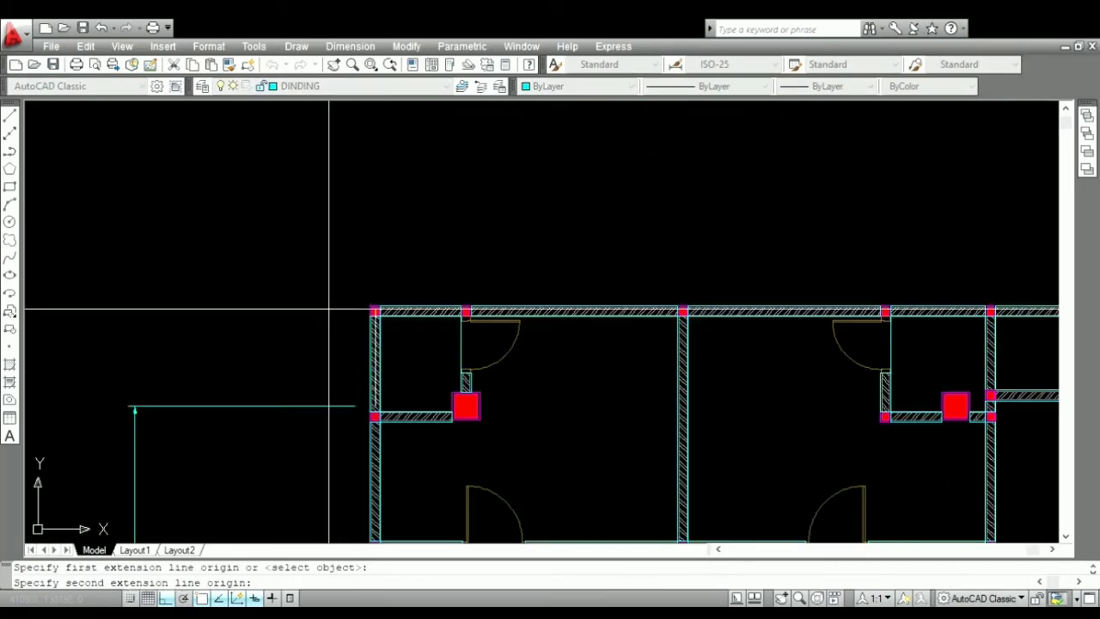
# - Add a vertical linear dimension beside the plan from the rear column row to the rear outer wall
pyautogui.click(135, 347)
pyautogui.press('Return')
pyautogui.scroll(5, 369, 407)
pyautogui.click(406, 398)
pyautogui.click(406, 263)
pyautogui.click(330, 313)
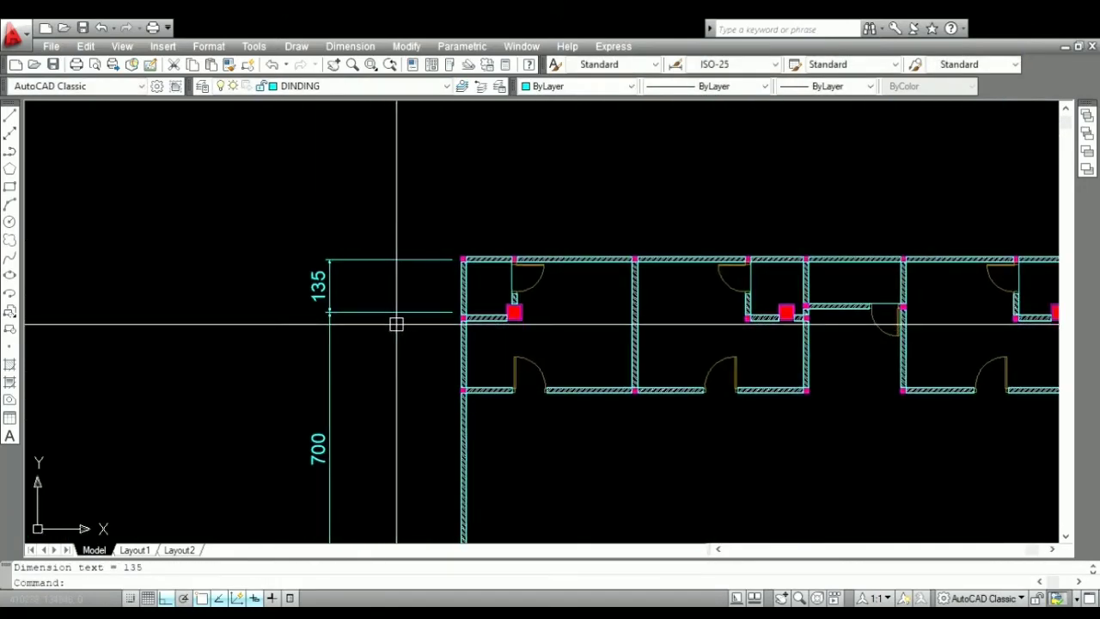
# - Add a horizontal linear dimension above the plan from the left outer wall to the first column line
pyautogui.press('Return')
pyautogui.click(315, 311)
pyautogui.scroll(-2, 314, 300)
pyautogui.click(422, 122)
pyautogui.scroll(-4, 423, 122)
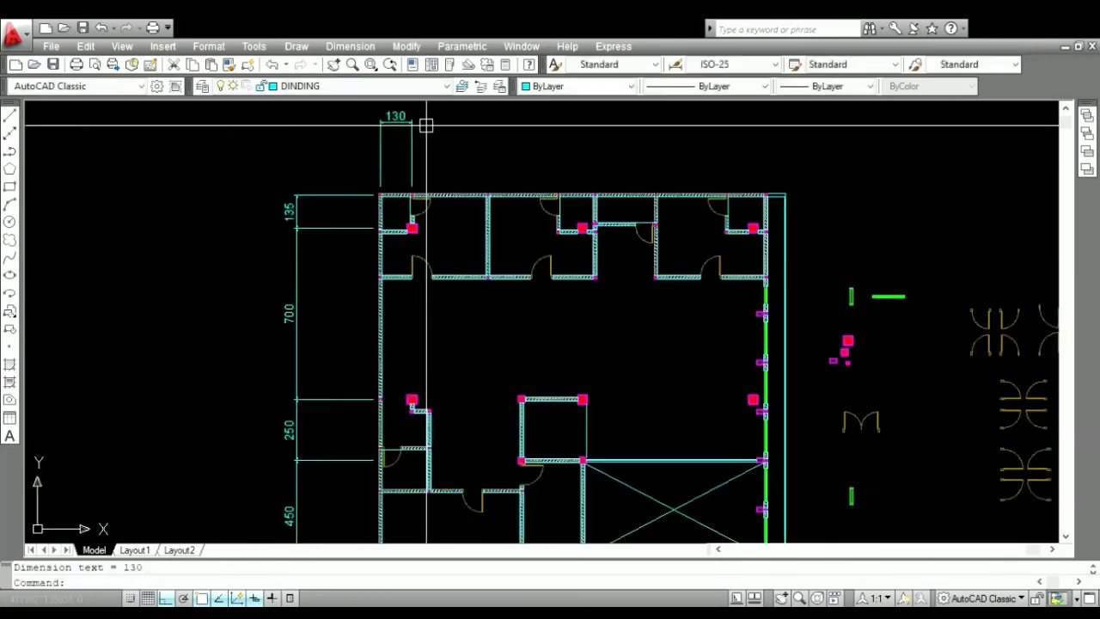
# - Add the next horizontal dimension above the plan from the first to the second column line, spanning 700
pyautogui.press('Return')
pyautogui.scroll(3, 424, 125)
pyautogui.press('Escape')
pyautogui.click(336, 198)
pyautogui.click(336, 151)
pyautogui.click(336, 211)
pyautogui.click(237, 269)
pyautogui.scroll(2, 445, 232)
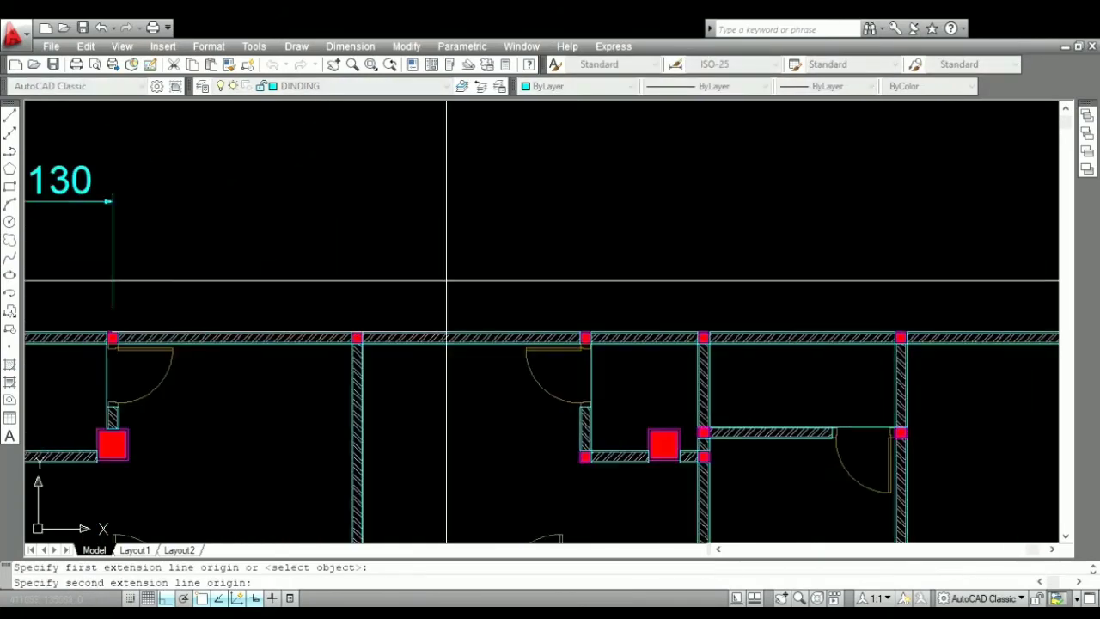
pyautogui.scroll(-2, 445, 283)
pyautogui.write('700')
pyautogui.press('Return')
pyautogui.click(331, 193)
# - Continue the horizontal dimension chain above the rear wall with spans of 500 and 200
pyautogui.press('Return')
pyautogui.click(771, 275)
pyautogui.write('500')
pyautogui.press('Return')
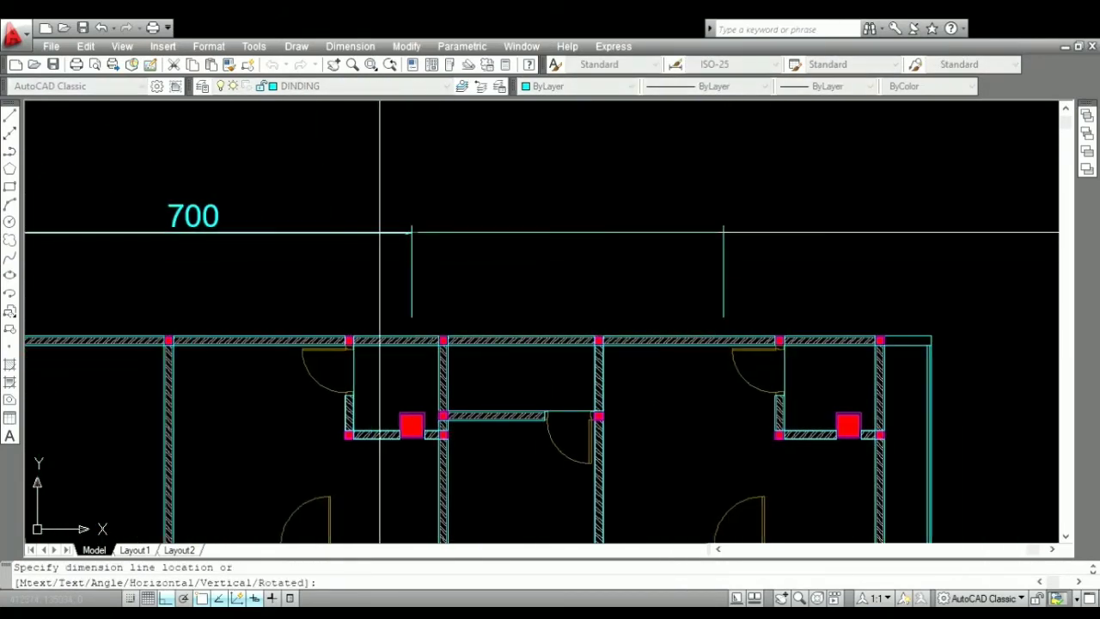
pyautogui.write('200')
pyautogui.press('Return')
pyautogui.click(725, 234)
# - Stretch the 200 dimension's extension line origins to the outer edge of the rear wall
pyautogui.scroll(2, 862, 309)
pyautogui.click(842, 297)
pyautogui.click(843, 320)
pyautogui.scroll(6, 851, 333)
pyautogui.click(830, 370)
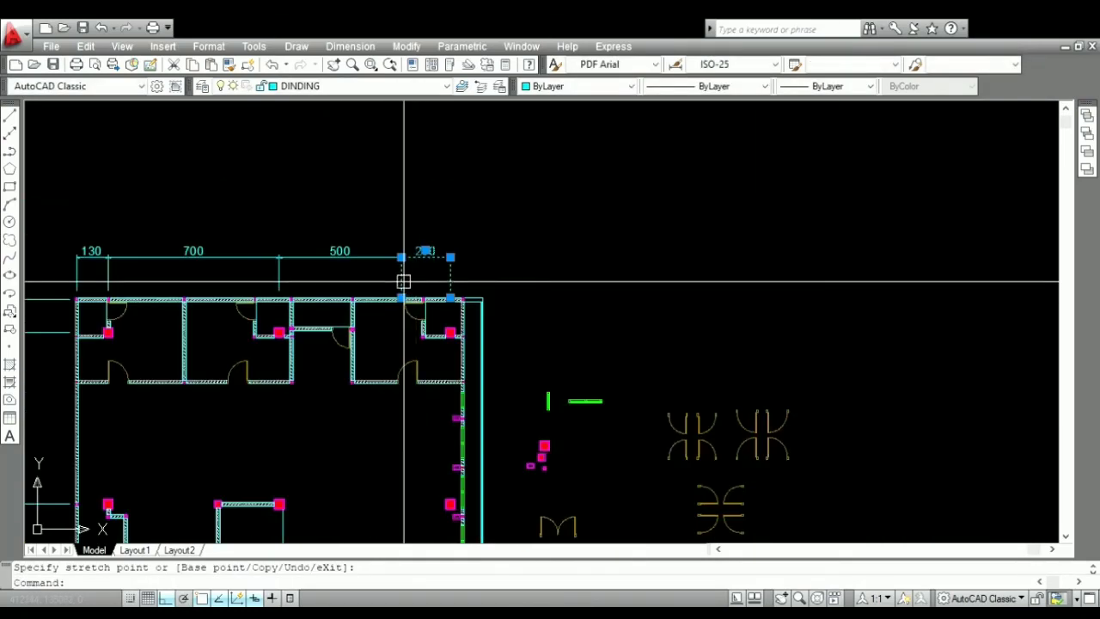
pyautogui.press('Escape')
# - Add a horizontal dimension from the rear-right column line to the terrace's outer edge and stretch its extension line origin by 5
pyautogui.press('Return')
pyautogui.scroll(5, 477, 153)
pyautogui.click(421, 268)
pyautogui.click(547, 269)
pyautogui.scroll(3, 507, 172)
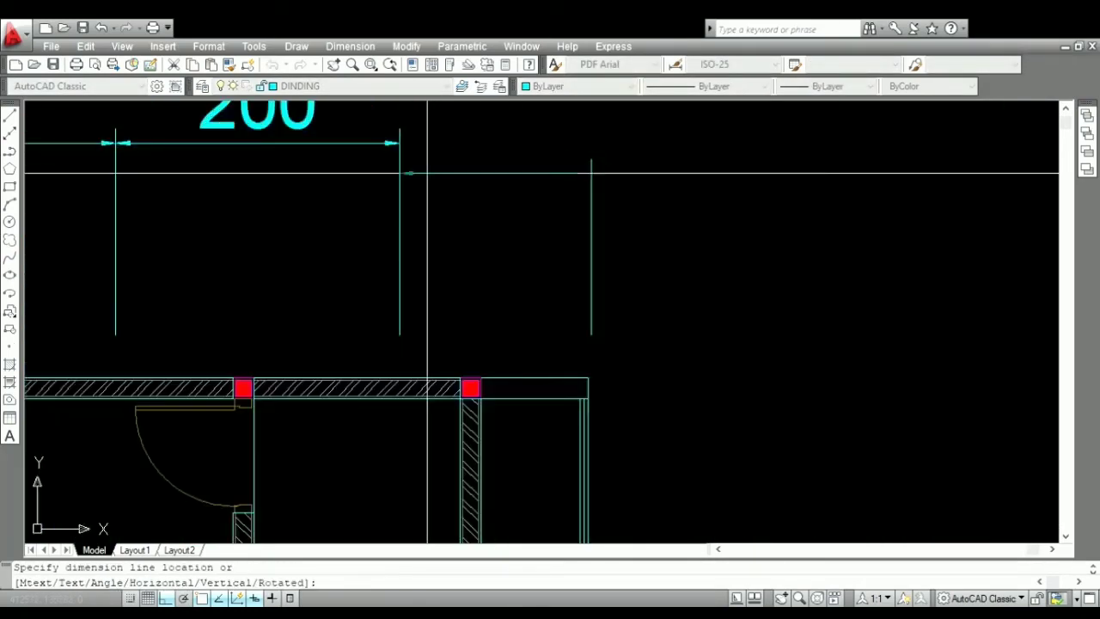
pyautogui.click(400, 143)
pyautogui.scroll(-4, 404, 206)
pyautogui.press('Escape')
pyautogui.scroll(-5, 516, 335)
pyautogui.scroll(5, 354, 251)
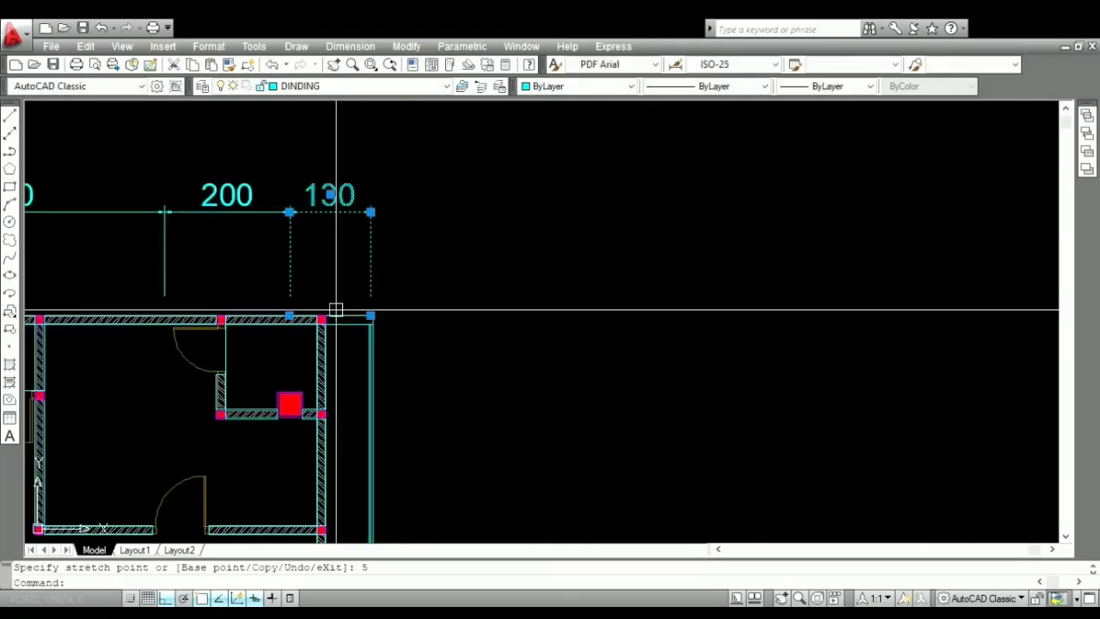
pyautogui.press('Escape')
# - Start an inner row of dimensions above the rear wall, from the left outer wall to the first interior wall
pyautogui.scroll(-7, 336, 309)
pyautogui.scroll(5, 232, 314)
pyautogui.press('Return')
pyautogui.scroll(5, 478, 282)
pyautogui.click(359, 345)
pyautogui.scroll(-3, 368, 280)
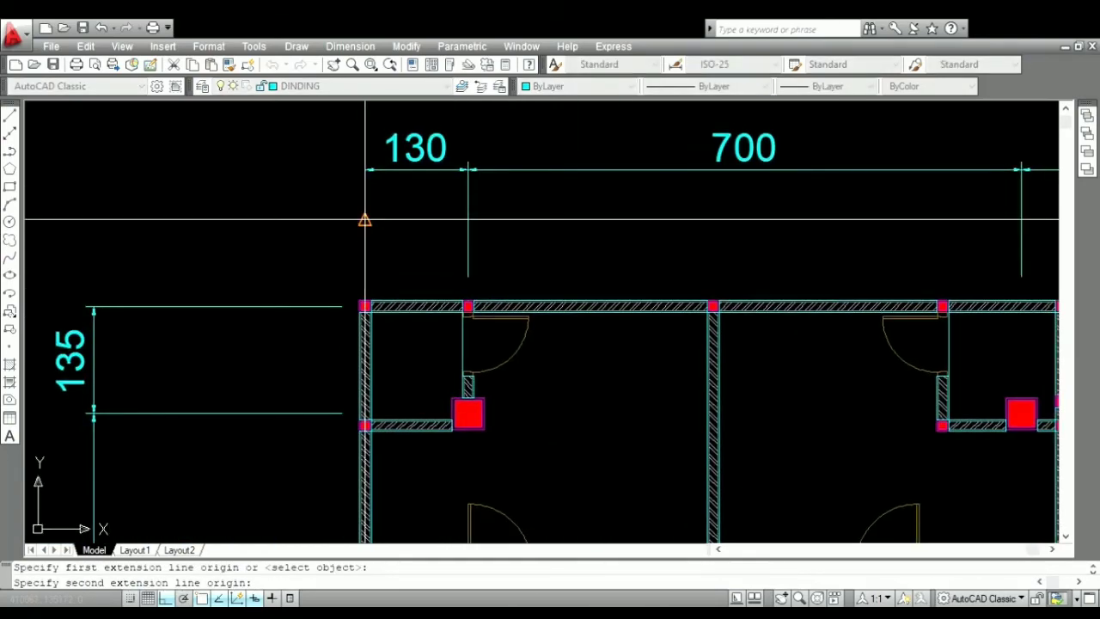
pyautogui.click(633, 261)
pyautogui.scroll(4, 719, 294)
# - Add the next two inner-row dimensions between the small columns, from the first to the second interior wall
pyautogui.press('Return')
pyautogui.click(713, 300)
pyautogui.moveTo(994, 219); pyautogui.dragTo(660, 279, button='middle')
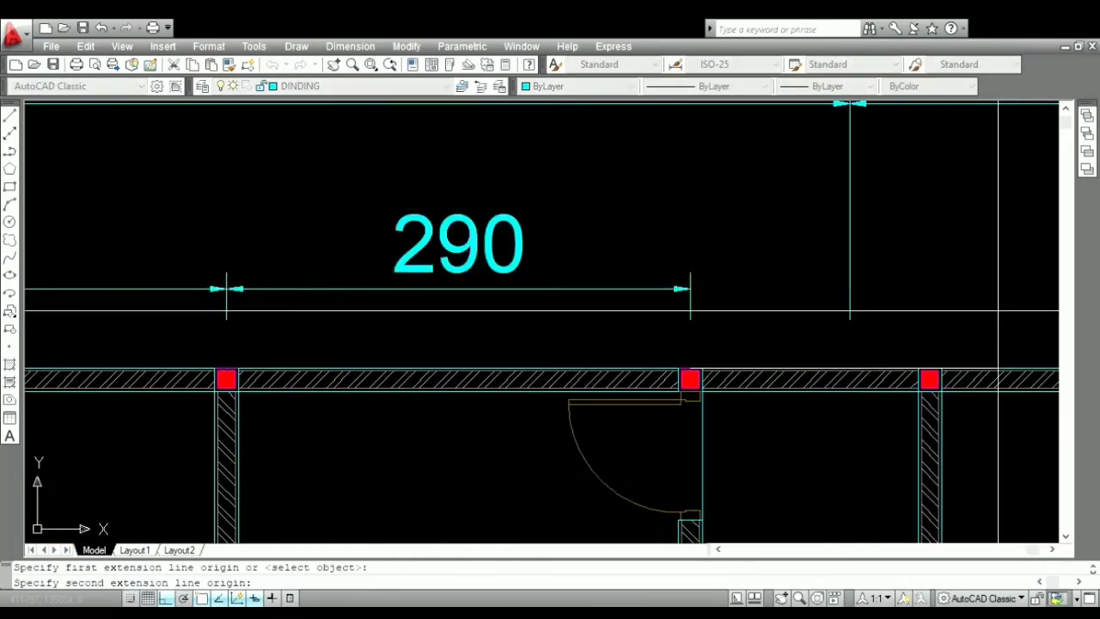
pyautogui.click(929, 370)
pyautogui.moveTo(927, 297); pyautogui.dragTo(439, 315, button='middle')
pyautogui.click(201, 308)
# - Add inner-row dimensions across the small middle room and on to the small column beside the right room's bathroom door
pyautogui.press('Return')
pyautogui.click(442, 387)
pyautogui.moveTo(856, 354); pyautogui.dragTo(729, 346, button='middle')
pyautogui.click(275, 301)
pyautogui.press('Return')
pyautogui.click(713, 379)
pyautogui.moveTo(892, 340); pyautogui.dragTo(444, 332, button='middle')
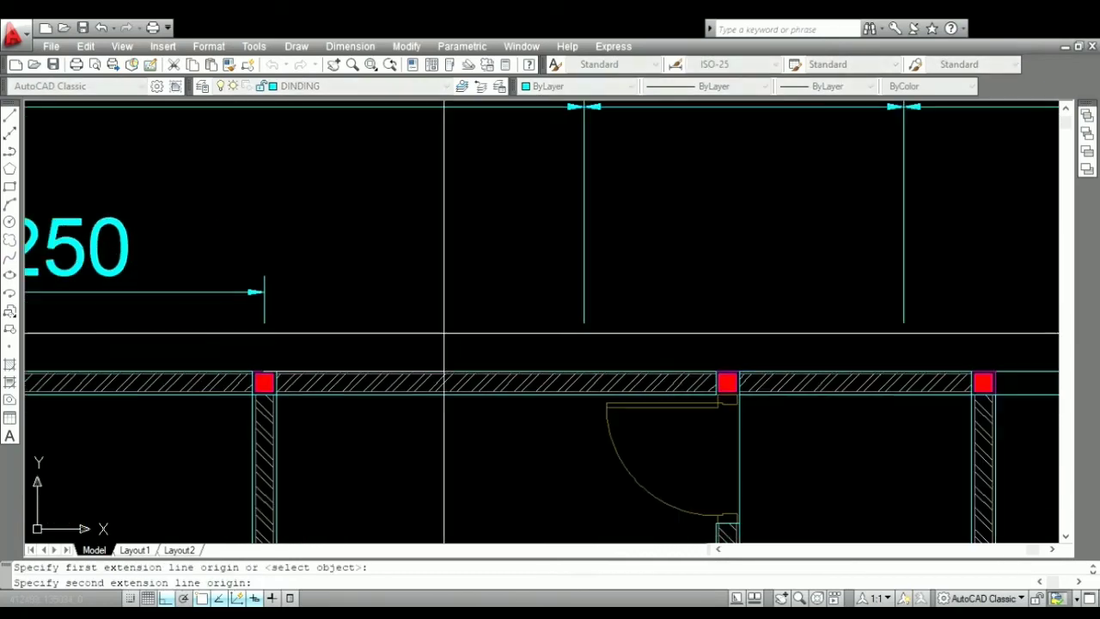
pyautogui.click(264, 294)
# - Add the last inner-row dimension from the right bathroom's small column to the right outer wall
pyautogui.press('Return')
pyautogui.click(727, 380)
pyautogui.moveTo(723, 354); pyautogui.dragTo(557, 345, button='middle')
pyautogui.moveTo(856, 313); pyautogui.dragTo(689, 311, button='middle')
pyautogui.click(647, 373)
pyautogui.click(393, 283)
pyautogui.scroll(-4, 421, 294)
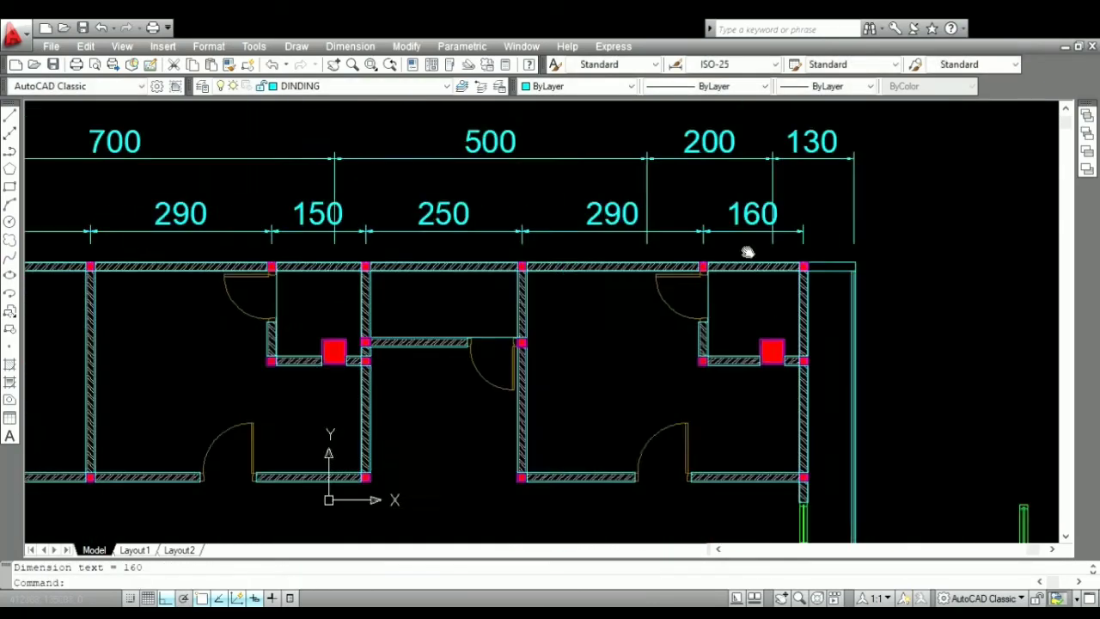
pyautogui.moveTo(506, 260); pyautogui.dragTo(476, 264, button='middle')
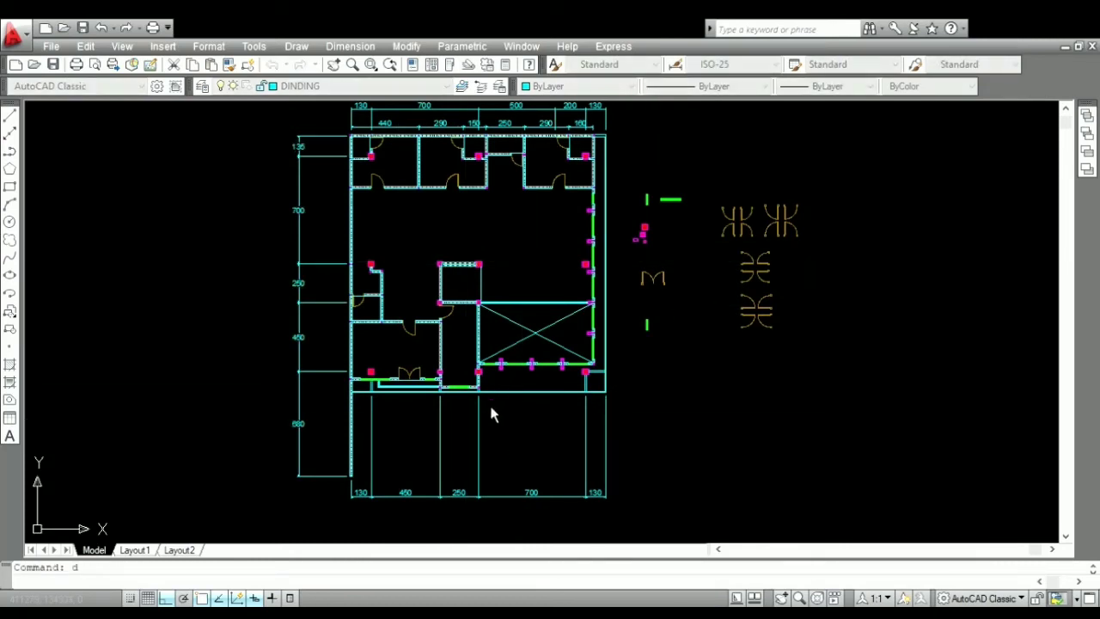
# - Modify the dimension style so the dimension text sits outside the dimension lines
pyautogui.press('Return')
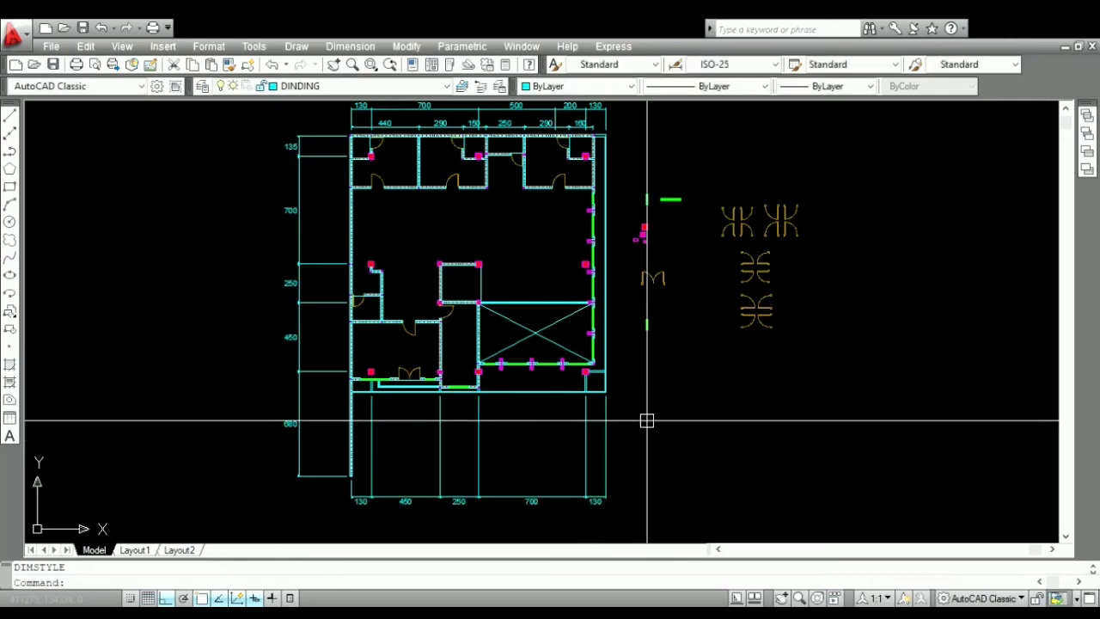
pyautogui.scroll(3, 350, 516)
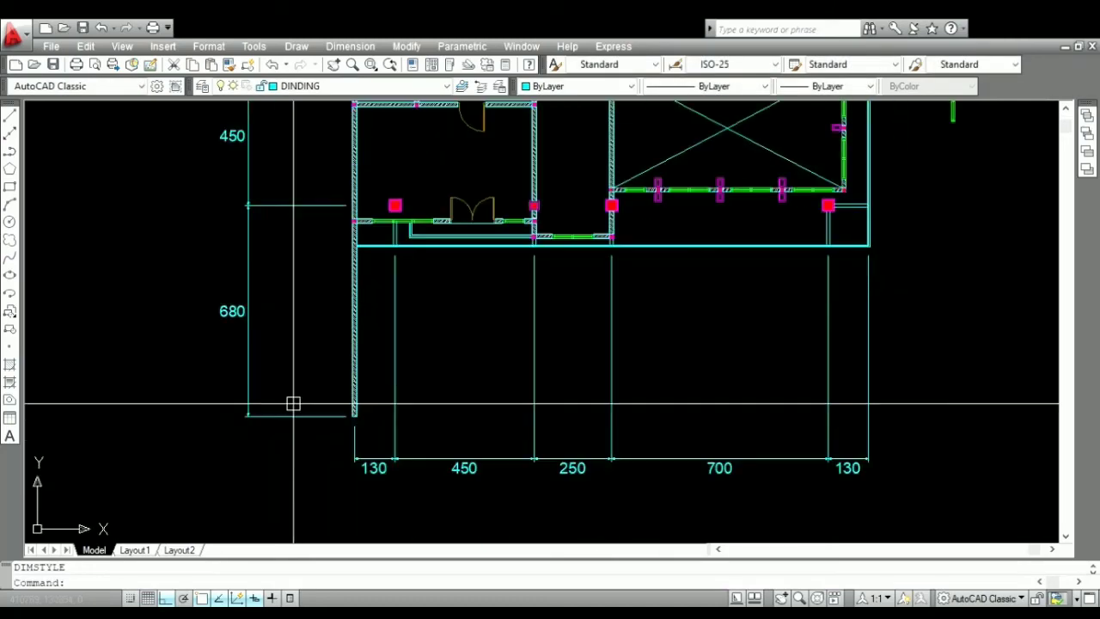
pyautogui.click(293, 414)
pyautogui.click(355, 415)
pyautogui.press('Escape')
pyautogui.press('Escape')
# - Draw a horizontal line across the stairwell from the small column to the opposite wall and a vertical line down from its midpoint
pyautogui.scroll(-4, 545, 433)
pyautogui.scroll(7, 552, 329)
pyautogui.moveTo(536, 284); pyautogui.dragTo(493, 338, button='middle')
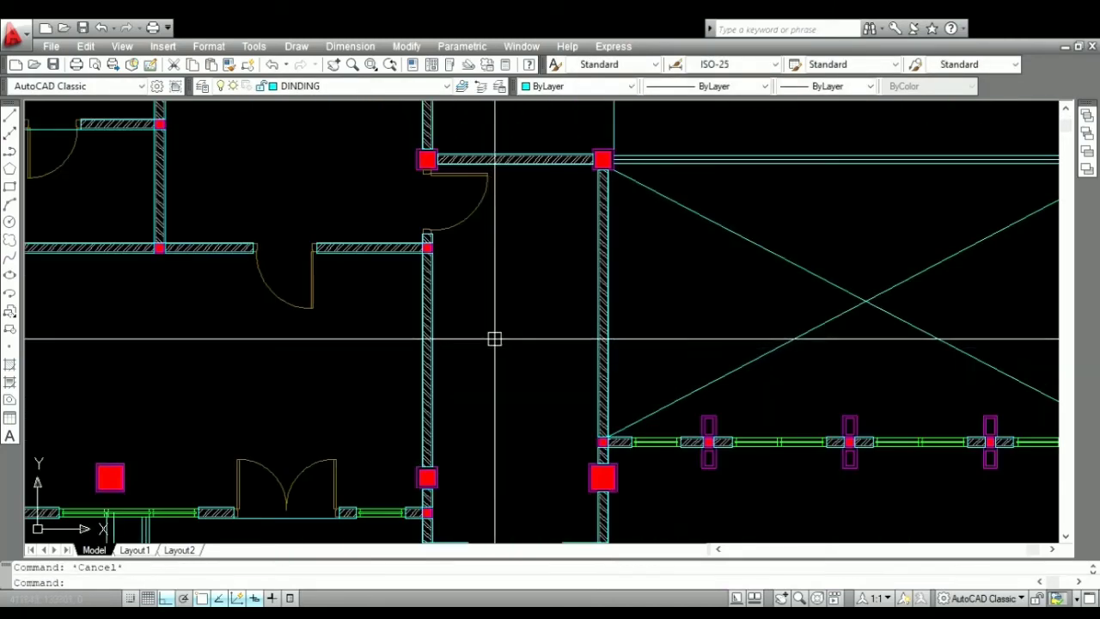
pyautogui.scroll(6, 432, 244)
pyautogui.write('l')
pyautogui.press('Return')
pyautogui.click(434, 244)
pyautogui.scroll(-4, 697, 290)
pyautogui.click(526, 254)
pyautogui.press('Escape')
pyautogui.scroll(-4, 451, 265)
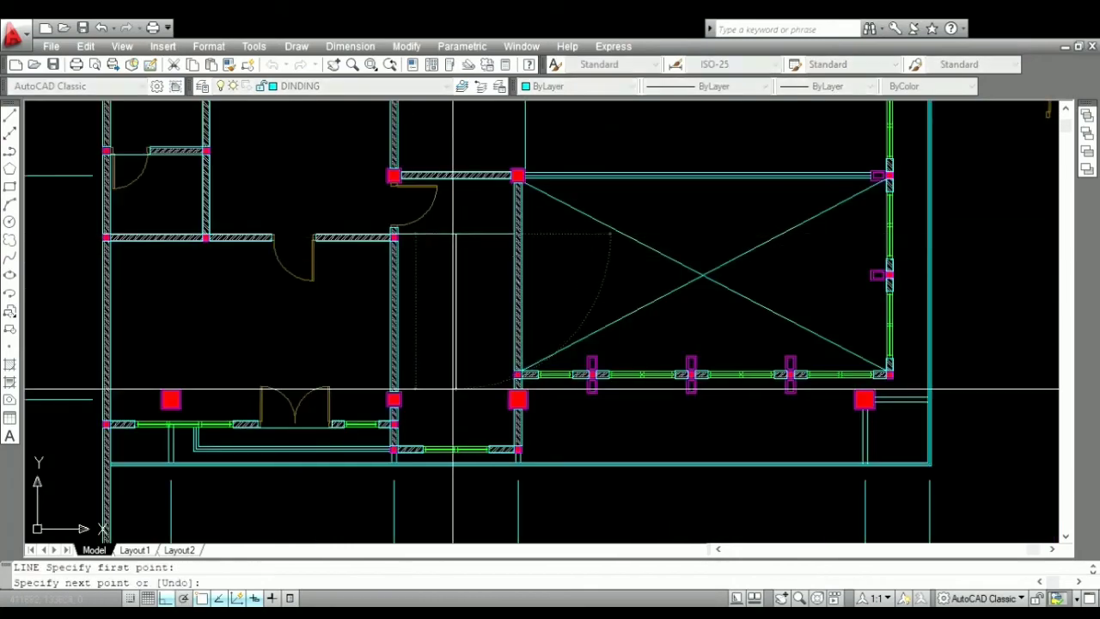
# - Try to trim the stairwell's horizontal line back to the vertical centre line
pyautogui.scroll(5, 476, 393)
pyautogui.write('tr')
pyautogui.press('Return')
pyautogui.press('Return')
pyautogui.click(461, 189)
pyautogui.press('Escape')
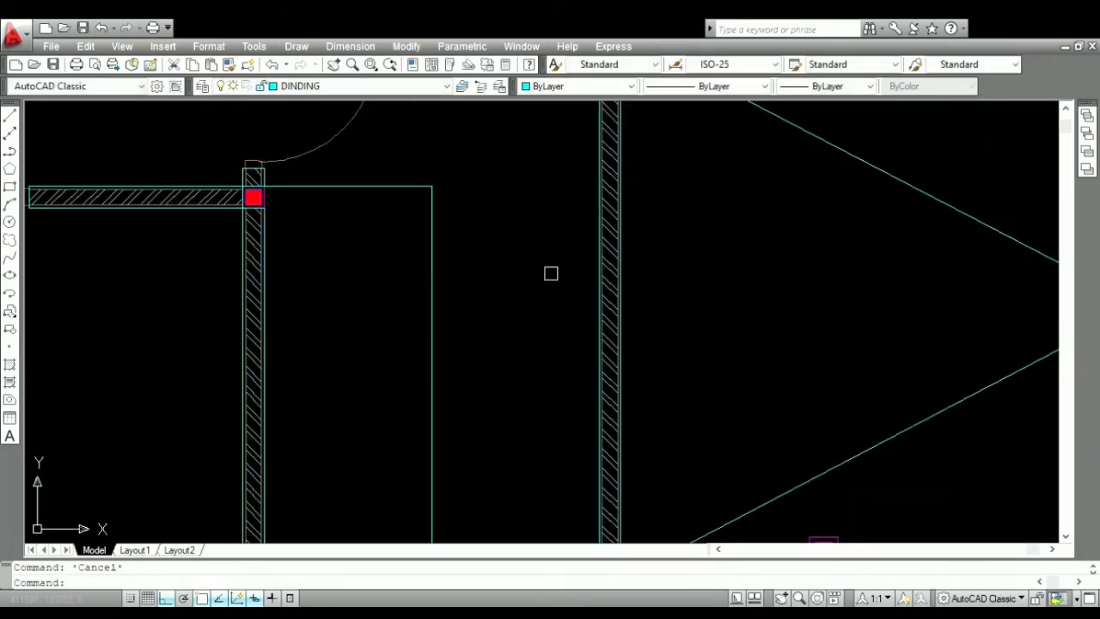
pyautogui.hotkey('ctrl', 'z')
# - Offset the stairwell's vertical centre line to both sides
pyautogui.write('o')
pyautogui.press('Return')
pyautogui.press('Return')
pyautogui.click(432, 283)
pyautogui.click(391, 286)
pyautogui.click(468, 301)
pyautogui.press('Escape')
pyautogui.moveTo(353, 357); pyautogui.dragTo(398, 329, button='middle')
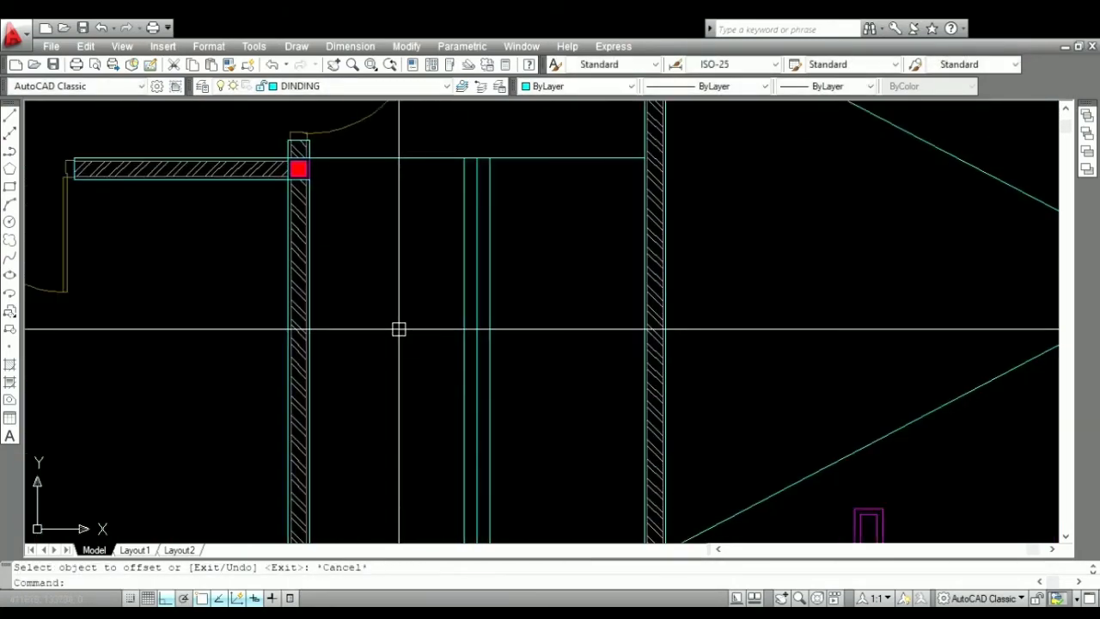
# - Offset the stairwell's horizontal line repeatedly toward the front by 300 to form the stair treads
pyautogui.write('o')
pyautogui.press('Return')
pyautogui.write('300')
pyautogui.press('Return')
pyautogui.click(402, 160)
pyautogui.click(430, 357)
pyautogui.click(430, 393)
pyautogui.click(432, 400)
pyautogui.click(434, 432)
pyautogui.moveTo(434, 432); pyautogui.dragTo(441, 421, button='middle')
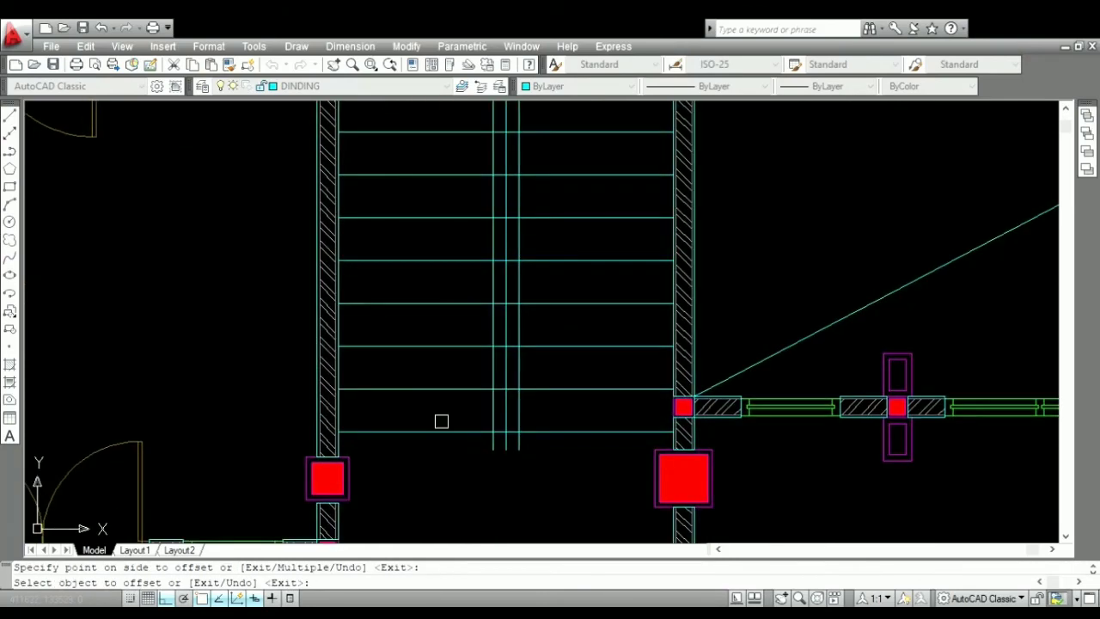
pyautogui.press('Escape')
# - Try to replace the stair treads with offset lines at a closer spacing
pyautogui.scroll(-2, 420, 505)
pyautogui.click(433, 483)
pyautogui.click(407, 214)
pyautogui.press('Delete')
pyautogui.write('o')
pyautogui.press('Return')
pyautogui.click(400, 330)
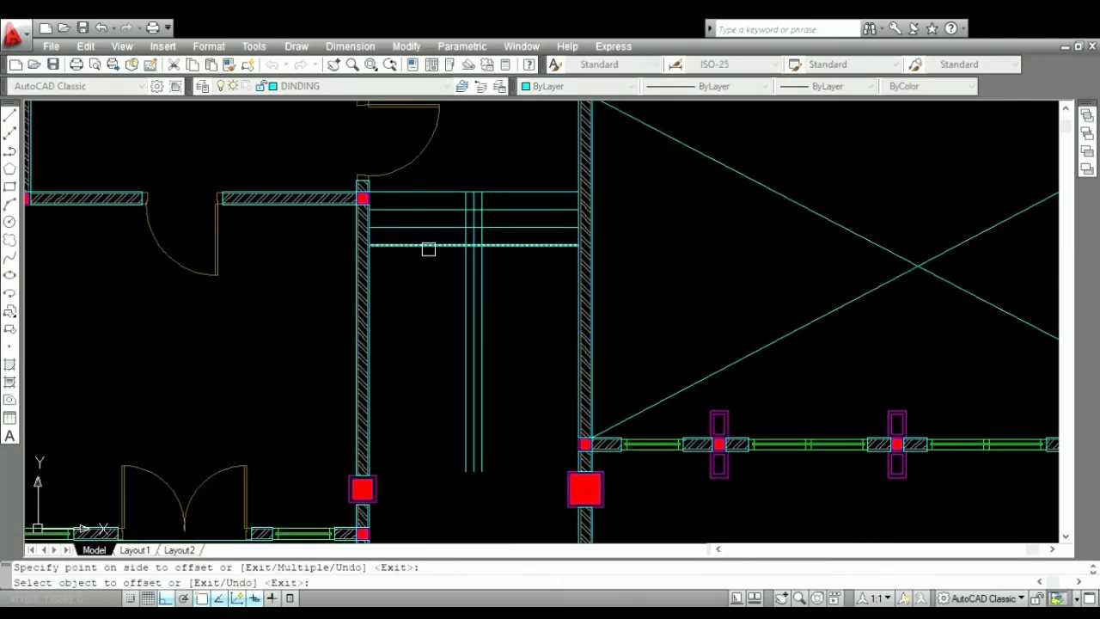
pyautogui.press('Escape')
pyautogui.hotkey('ctrl', 'z')
pyautogui.hotkey('ctrl', 'z')
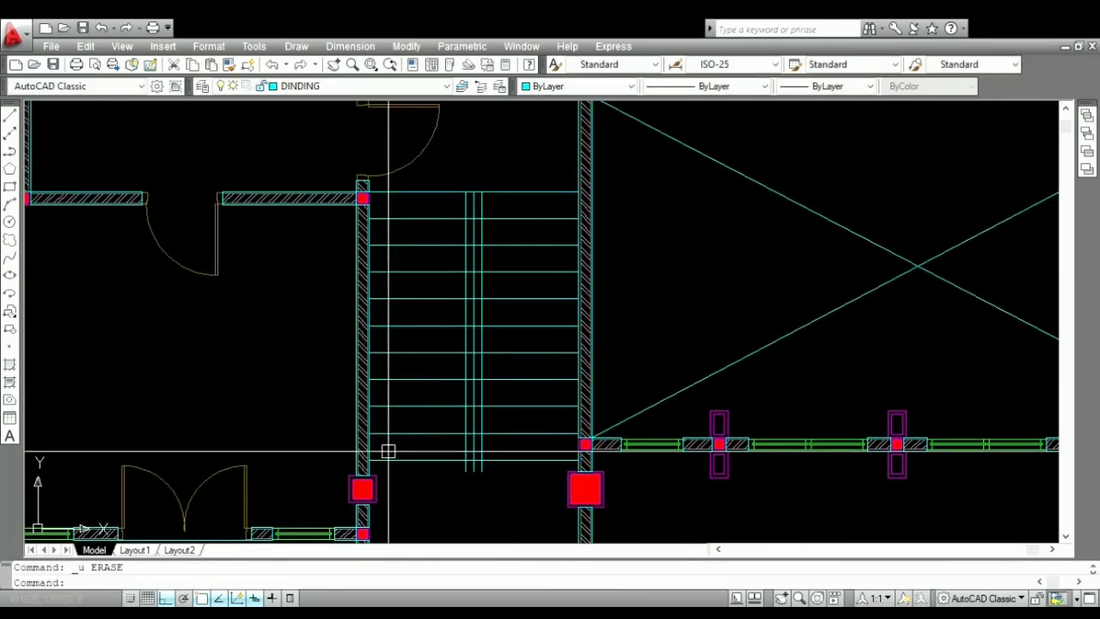
pyautogui.scroll(4, 493, 497)
pyautogui.write('tr')
pyautogui.press('Return')
pyautogui.press('Return')
pyautogui.press('Escape')
# - Draw a short vertical line between the last two treads and a horizontal closing line from its midpoint across the centre lines
pyautogui.write('l')
pyautogui.press('Return')
pyautogui.click(493, 367)
pyautogui.click(493, 395)
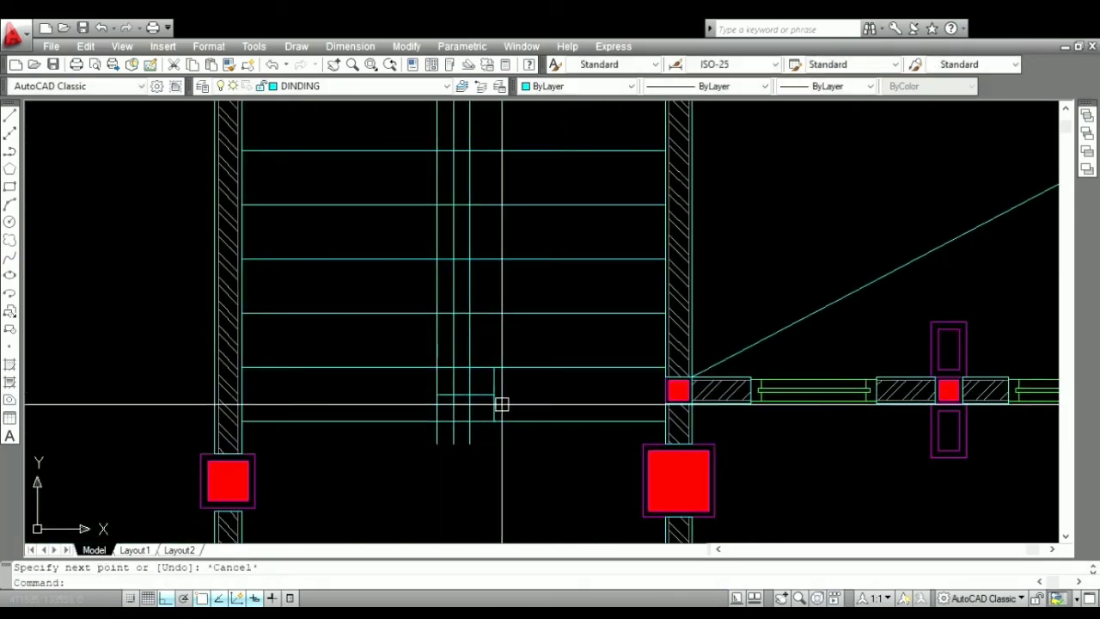
pyautogui.click(423, 423)
pyautogui.press('Escape')
# - Trim the stair's centre lines and construction lines at the front end to close off the strip between flights
pyautogui.write('tr')
pyautogui.press('Return')
pyautogui.press('Return')
pyautogui.scroll(4, 464, 378)
pyautogui.scroll(-5, 432, 413)
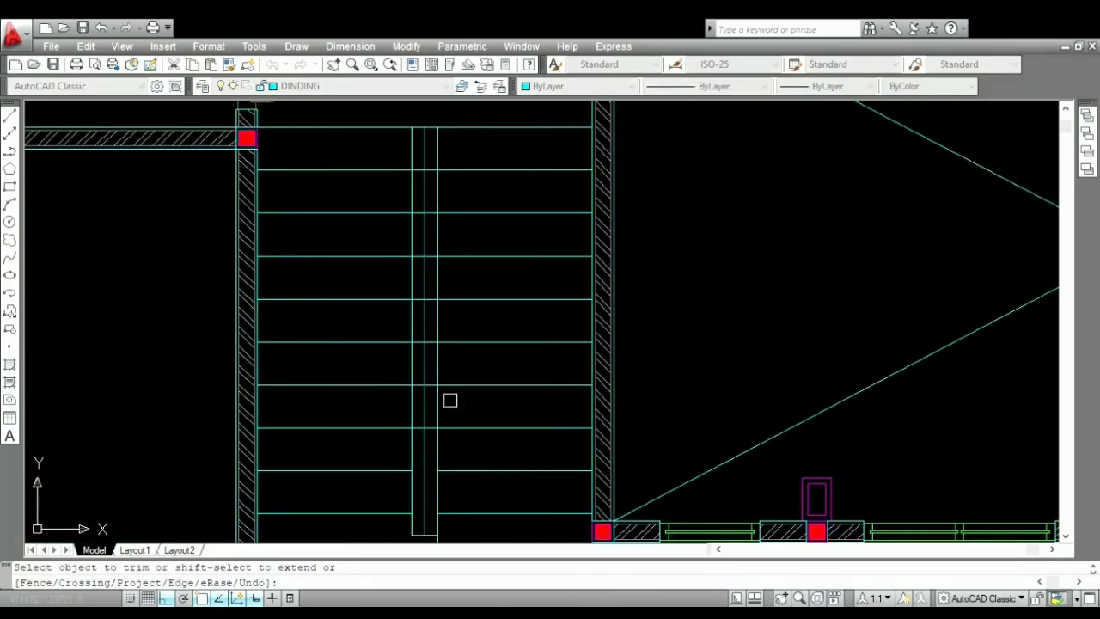
# - Draw a short vertical line at the rear end of the stairs and trim the centre lines there to close the strip
pyautogui.scroll(3, 449, 257)
pyautogui.press('Escape')
pyautogui.scroll(2, 394, 241)
pyautogui.write('l')
pyautogui.press('Return')
pyautogui.click(381, 303)
pyautogui.click(380, 216)
pyautogui.write('tr')
pyautogui.press('Return')
pyautogui.press('Return')
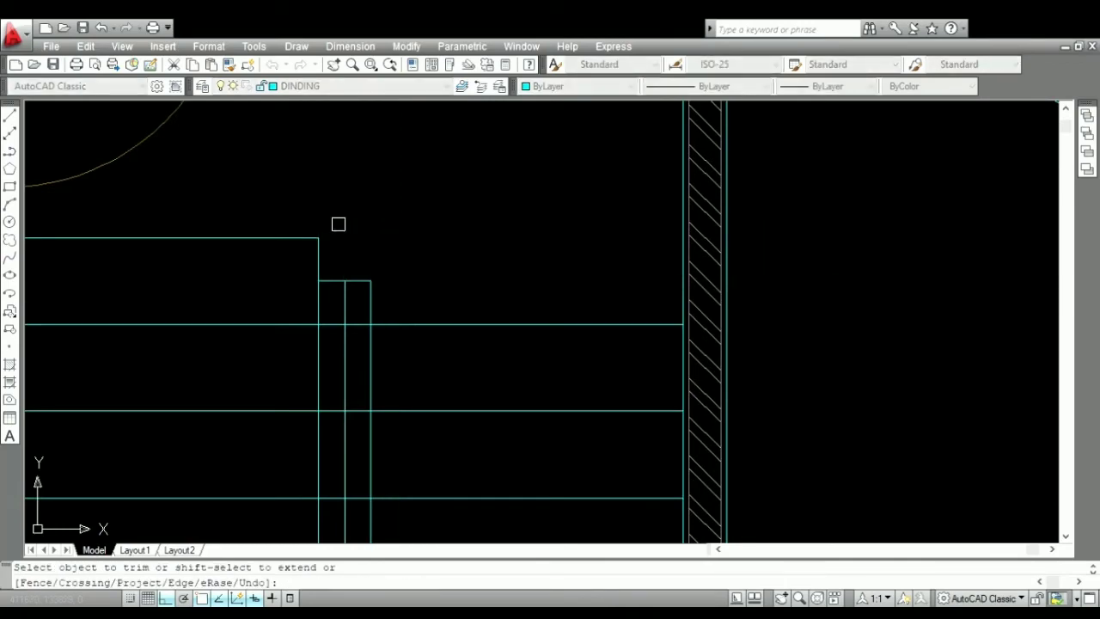
pyautogui.press('Escape')
# - Trim the tread lines that cross the strip between the two stair flights
pyautogui.write('tr')
pyautogui.press('Return')
pyautogui.press('Return')
pyautogui.scroll(-6, 393, 298)
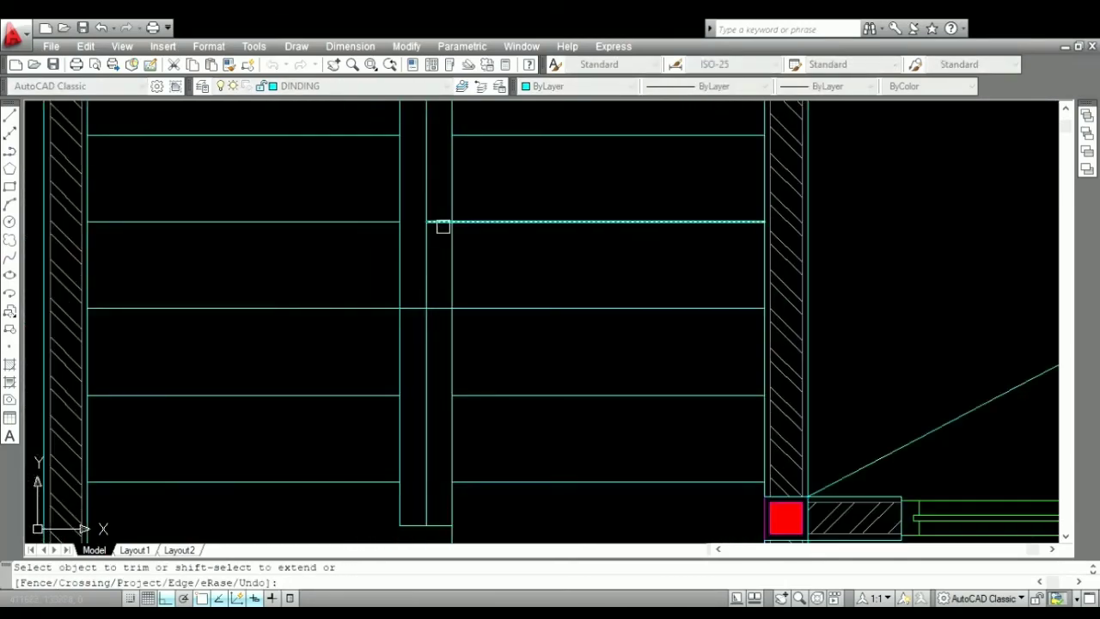
pyautogui.scroll(-2, 403, 349)
pyautogui.moveTo(501, 336); pyautogui.dragTo(481, 360, button='middle')
# - Label the lift shaft with the multiline text "Lift", enlarged and centred in the room, and save the drawing
pyautogui.click(9, 435)
pyautogui.scroll(6, 431, 307)
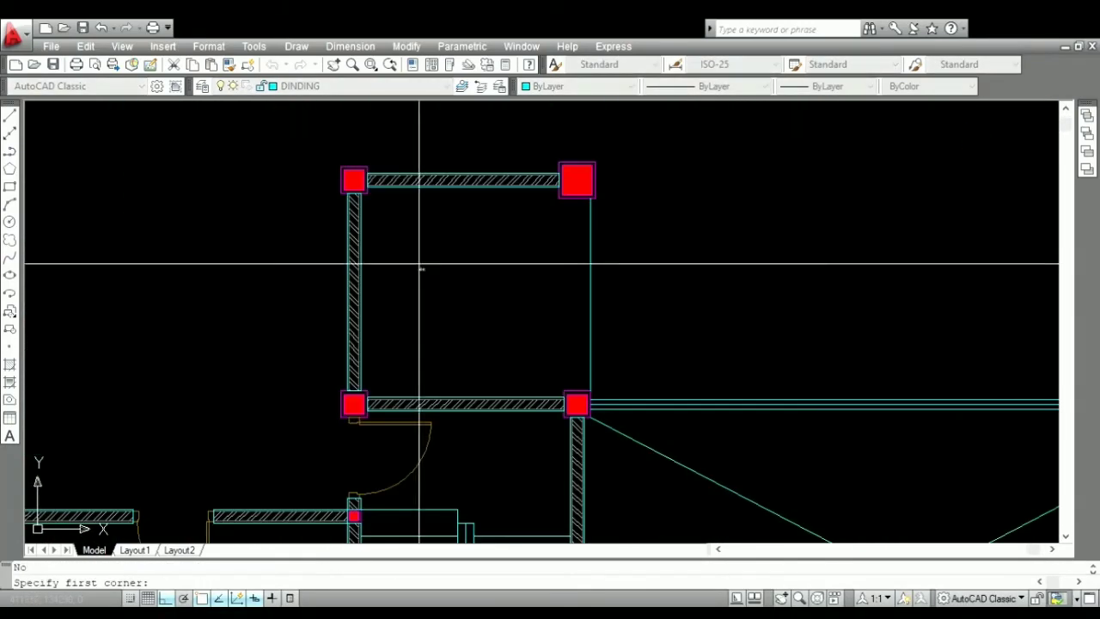
pyautogui.click(420, 263)
pyautogui.click(511, 180)
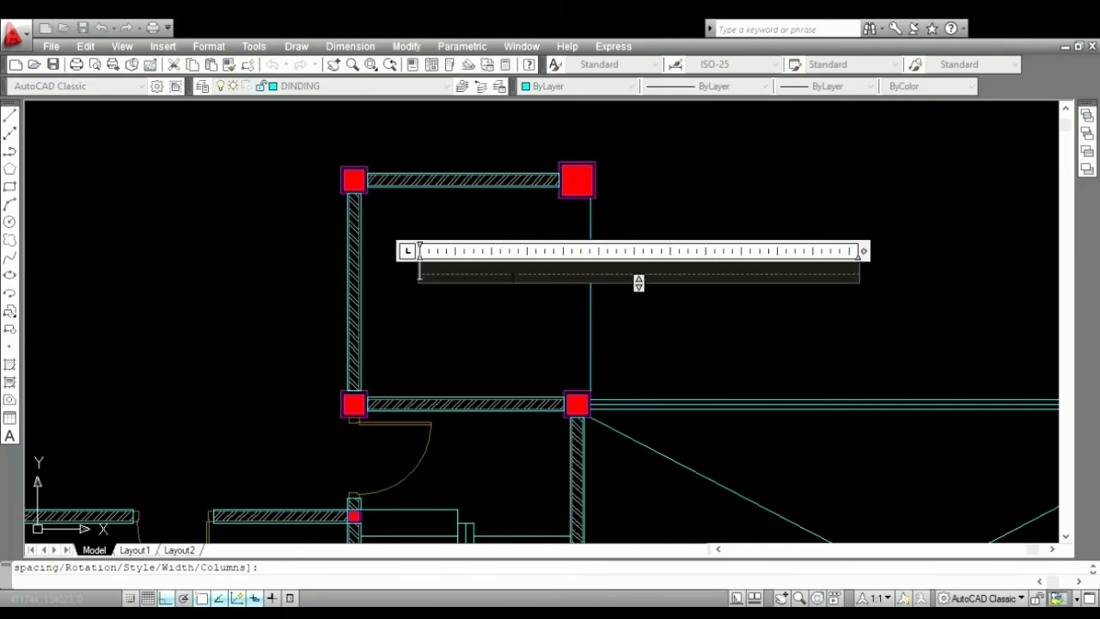
pyautogui.write('Lift')
pyautogui.click(780, 226)
pyautogui.doubleClick(427, 267)
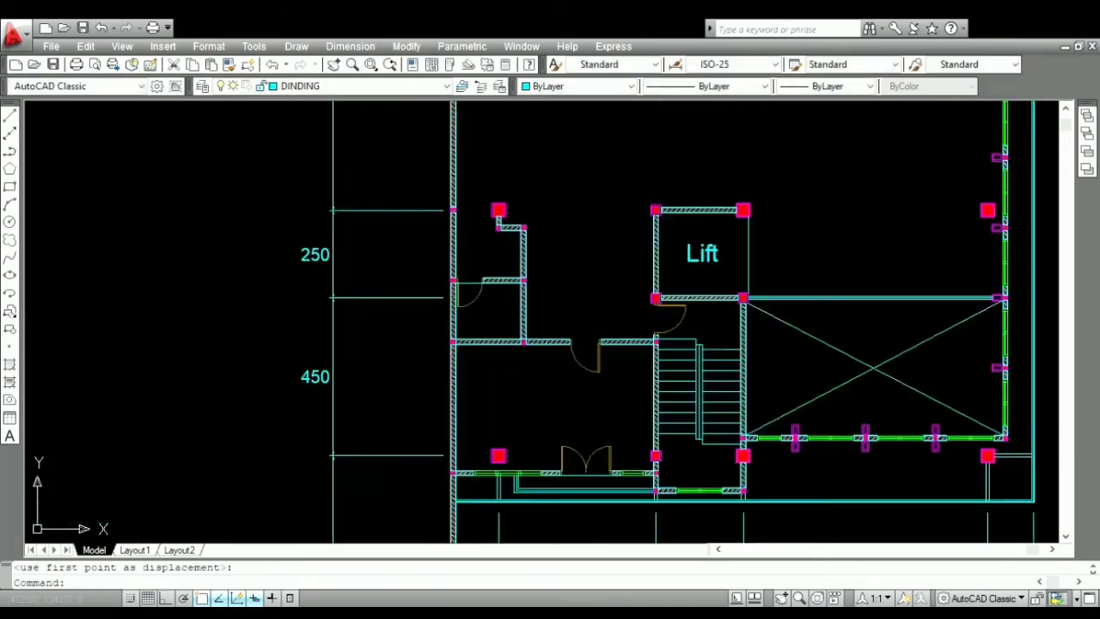
pyautogui.scroll(-4, 560, 302)
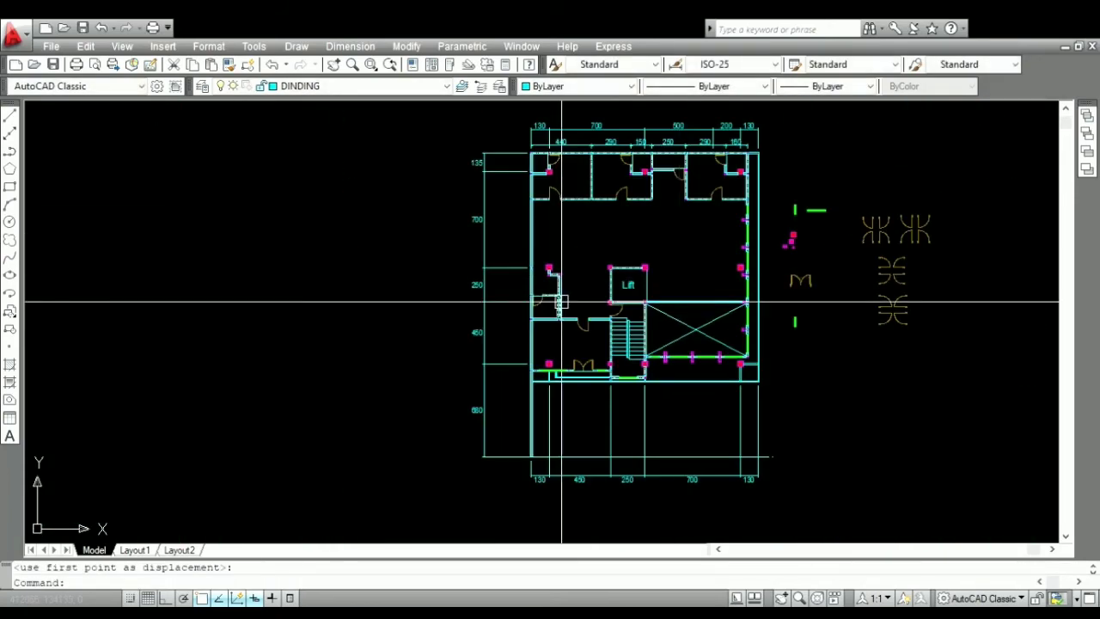
pyautogui.scroll(3, 561, 301)
pyautogui.hotkey('ctrl', 's')
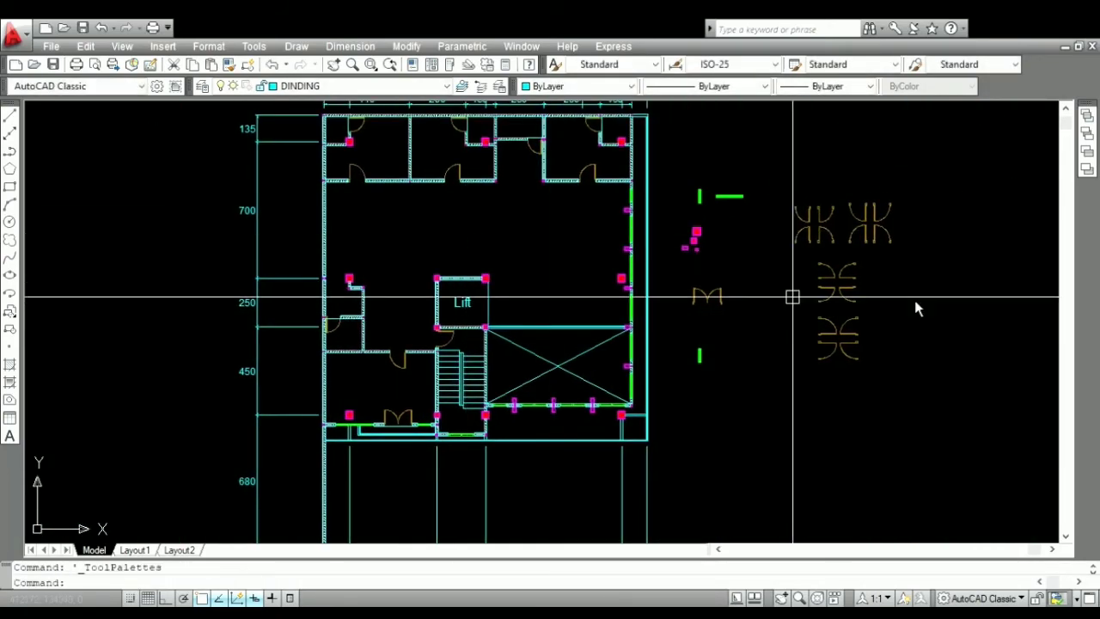
pyautogui.click(946, 325)
pyautogui.press('Escape')
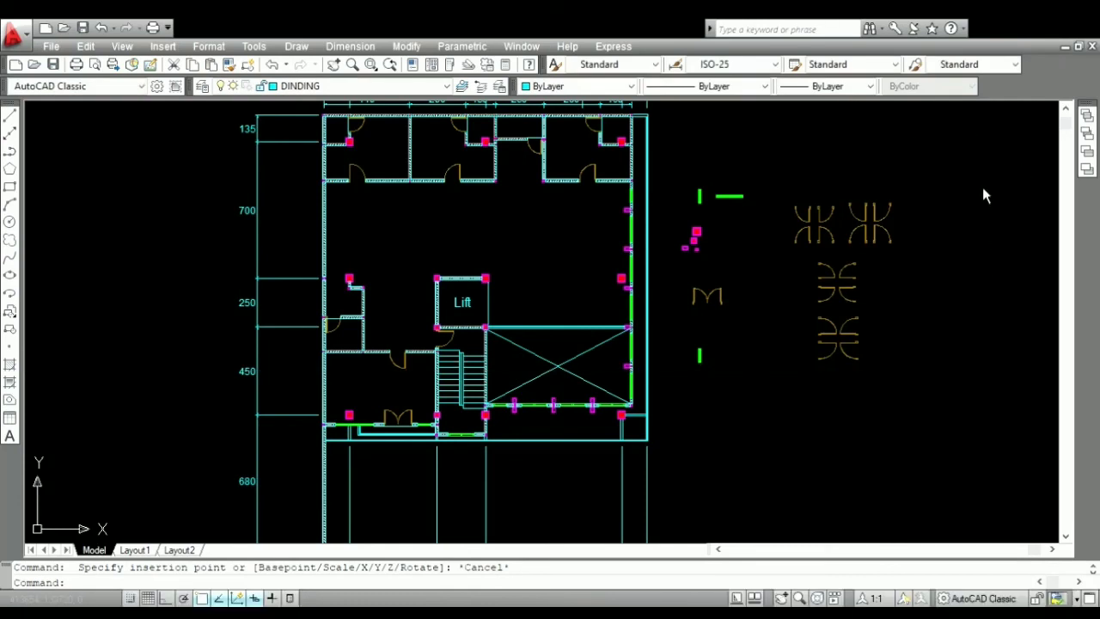
pyautogui.press('Escape')
# - Insert a toilet block and a round washbasin block from DesignCenter in the empty area beside the plan
pyautogui.moveTo(696, 239); pyautogui.dragTo(850, 213, button='middle')
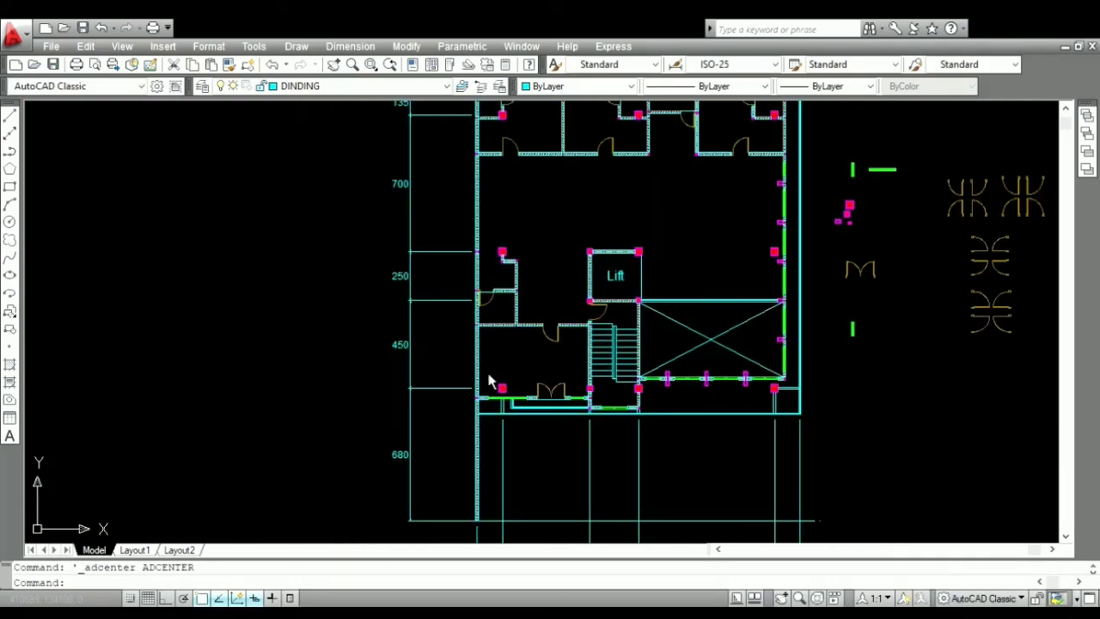
pyautogui.moveTo(431, 360); pyautogui.dragTo(156, 341)
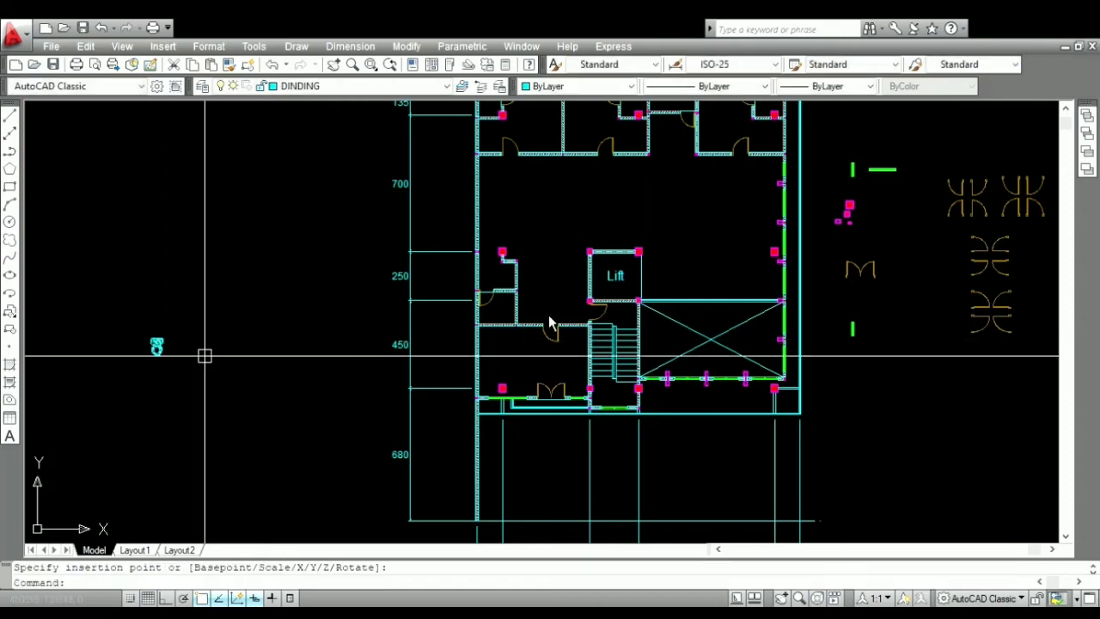
pyautogui.click(557, 433)
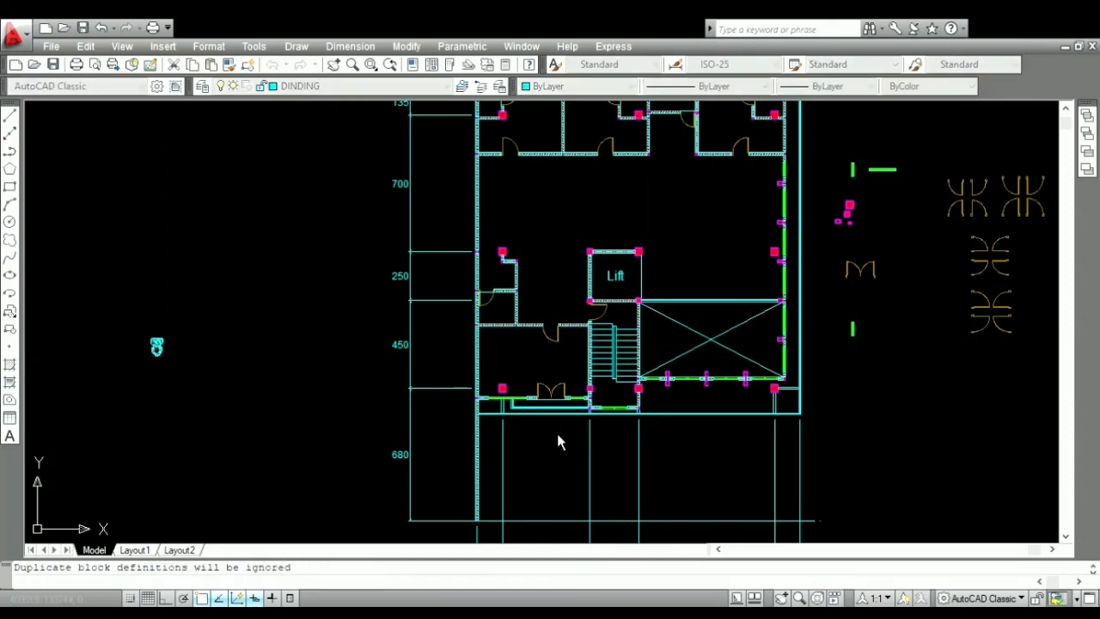
pyautogui.click(153, 369)
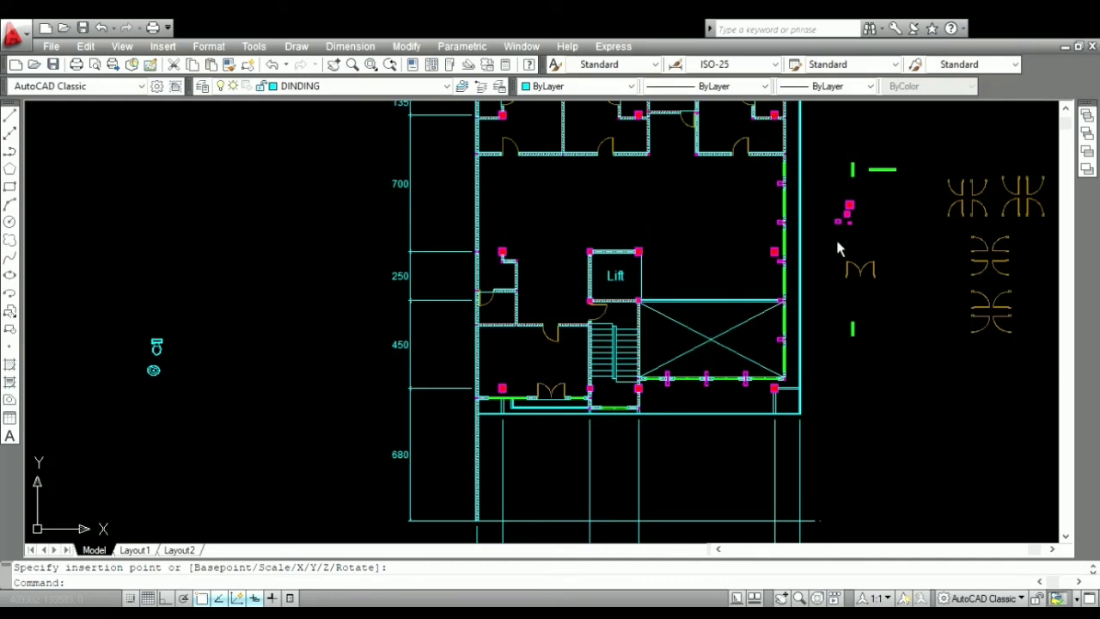
# - Try out a double bed block beside the plan with a copy of it, and erase it
pyautogui.moveTo(430, 240); pyautogui.dragTo(154, 256)
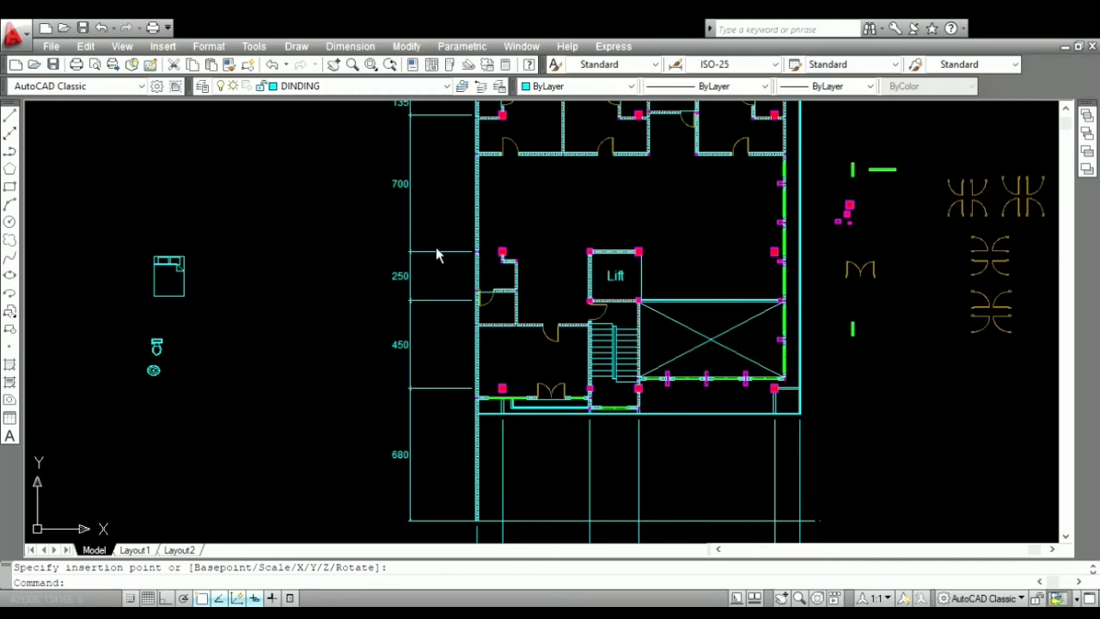
pyautogui.click(183, 275)
pyautogui.write('co')
pyautogui.press('Return')
pyautogui.scroll(9, 188, 264)
pyautogui.click(175, 241)
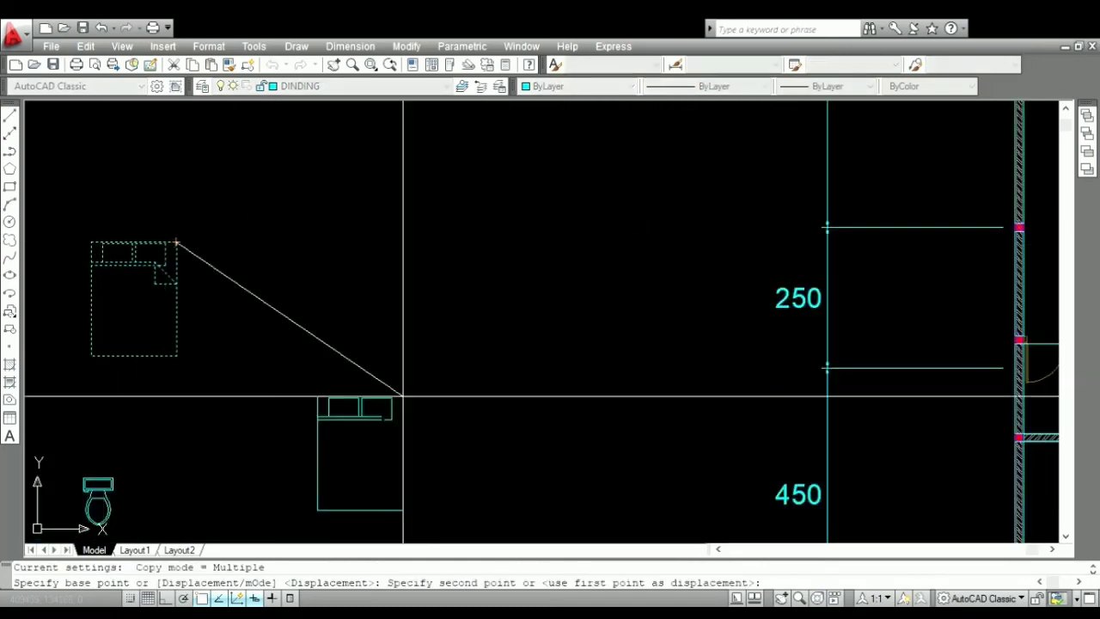
pyautogui.scroll(-8, 403, 395)
pyautogui.scroll(15, 717, 436)
pyautogui.scroll(-8, 619, 274)
pyautogui.press('Escape')
pyautogui.scroll(-8, 708, 311)
pyautogui.click(283, 249)
pyautogui.write('e')
pyautogui.press('Return')
# - Try inserting a tool palette block beside the plan and delete it
pyautogui.hotkey('ctrl', '3')
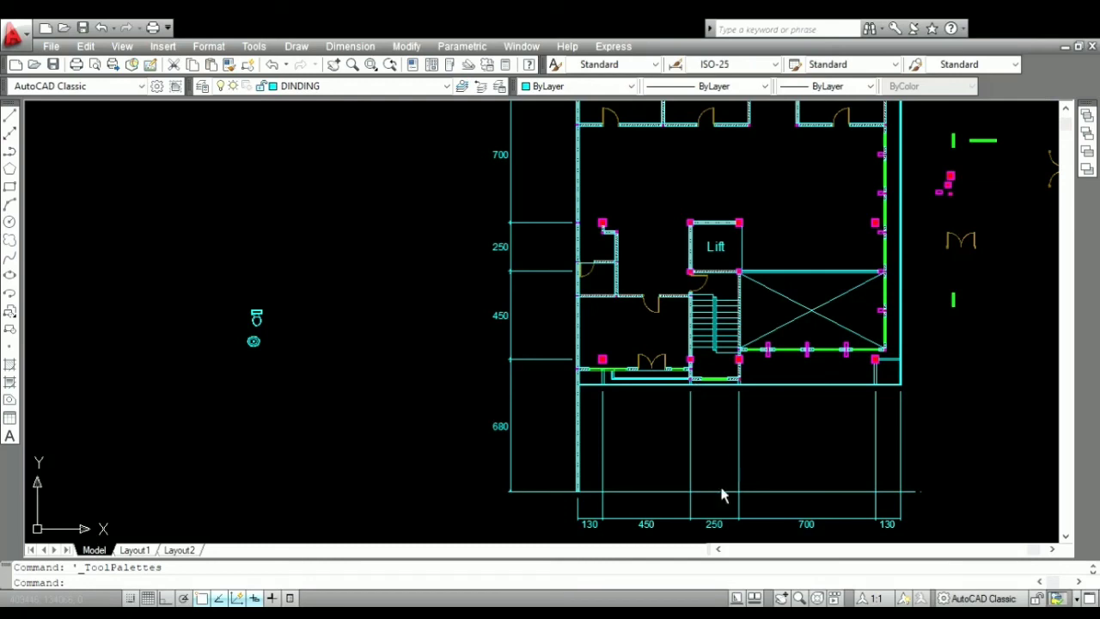
pyautogui.moveTo(905, 252)
pyautogui.mouseDown()
pyautogui.moveTo(864, 258)
pyautogui.moveTo(863, 294)
pyautogui.moveTo(319, 257)
pyautogui.mouseUp()
pyautogui.scroll(5, 319, 258)
pyautogui.click(319, 245)
pyautogui.click(270, 388)
pyautogui.press('Delete')
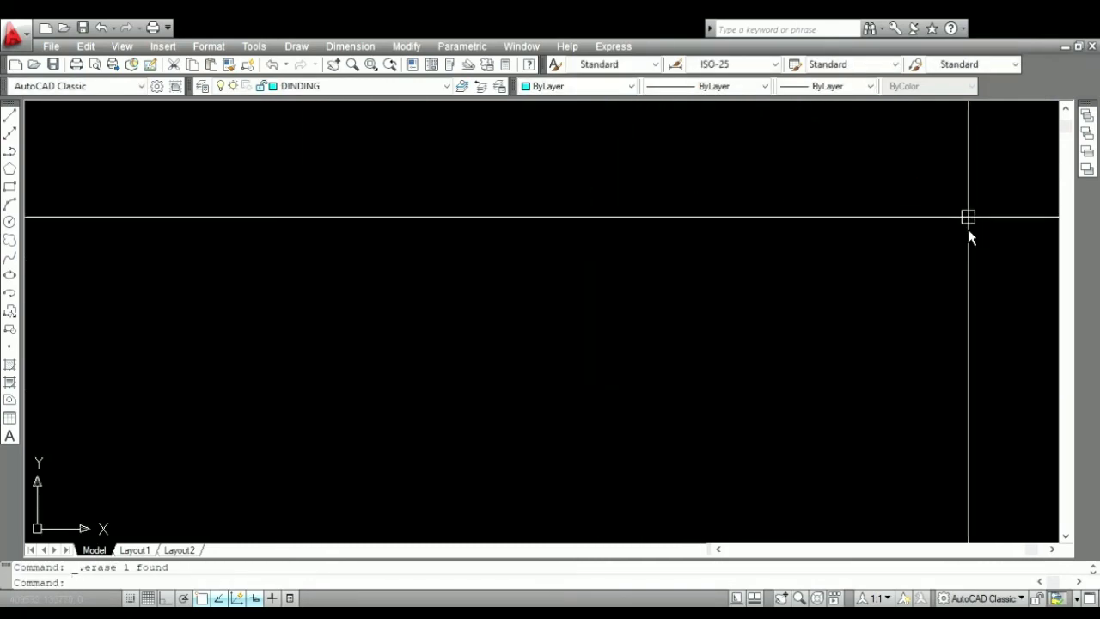
pyautogui.scroll(-5, 603, 276)
pyautogui.scroll(-3, 603, 276)
pyautogui.scroll(3, 443, 357)
pyautogui.hotkey('ctrl', '2')
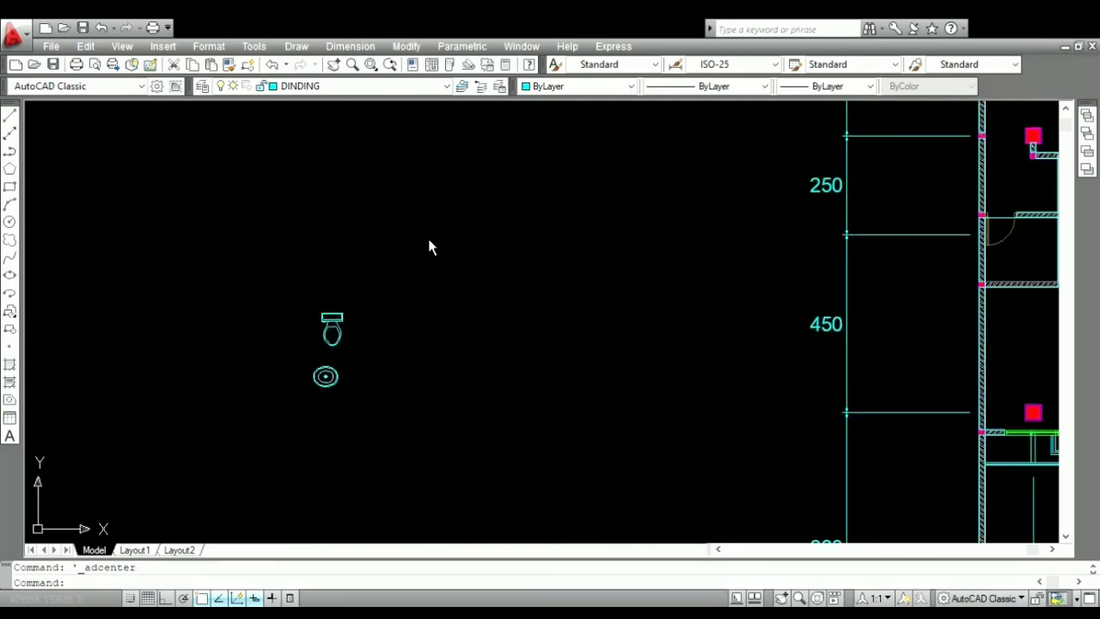
pyautogui.scroll(-5, 735, 381)
pyautogui.scroll(3, 602, 258)
pyautogui.scroll(-3, 558, 199)
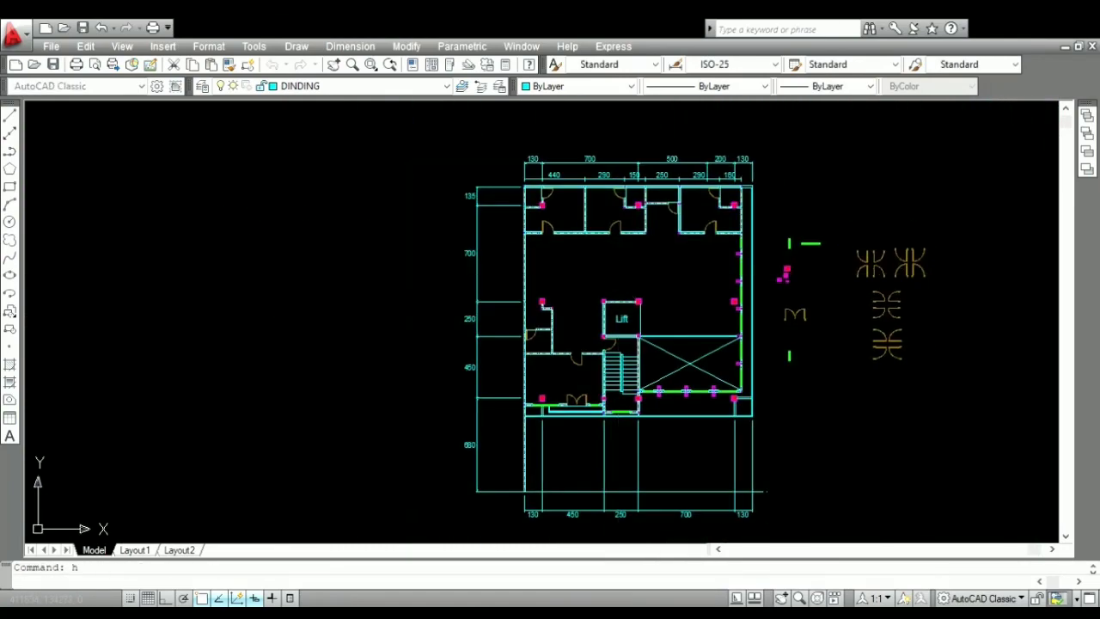
# - Hatch the large hall around the lift with a square floor-tile grid, enlarging the pattern scale after a preview
pyautogui.write('h')
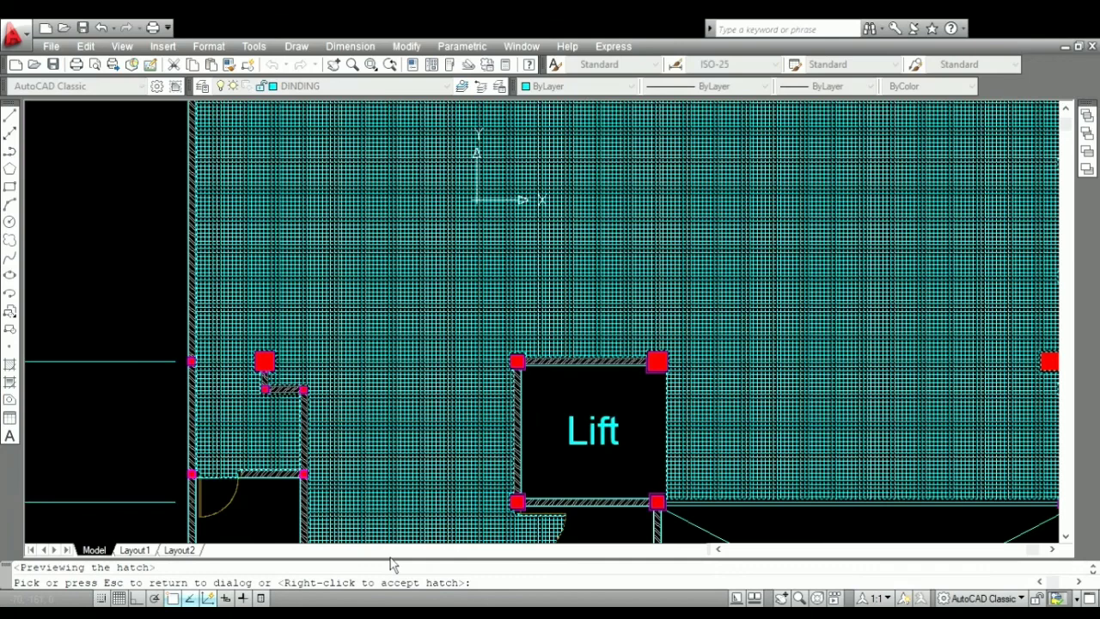
pyautogui.scroll(-5, 444, 369)
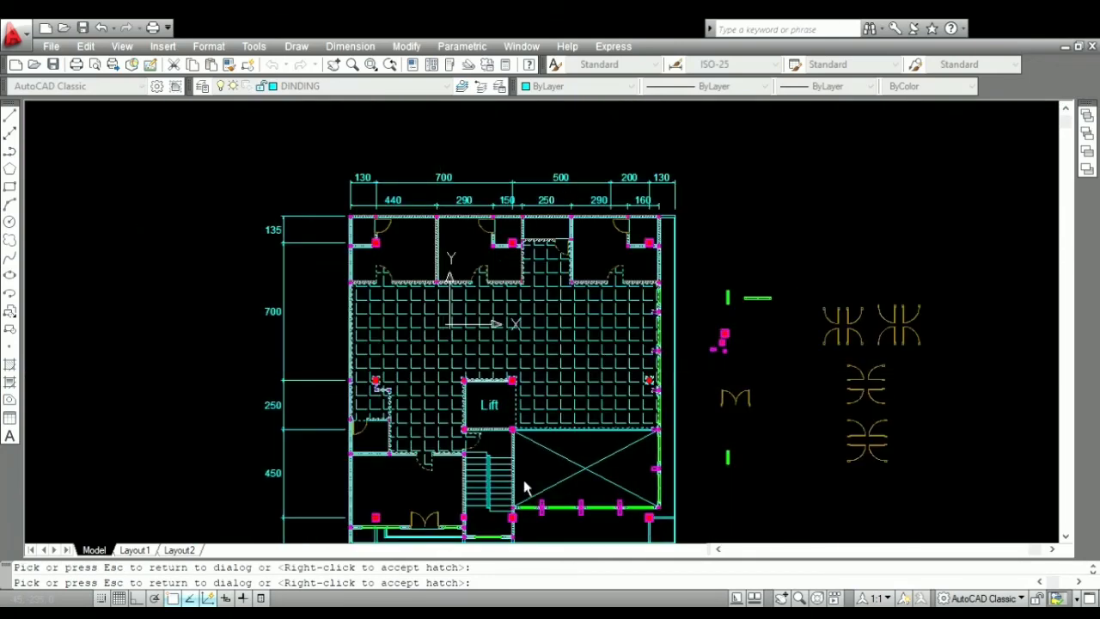
pyautogui.scroll(2, 436, 365)
pyautogui.rightClick(476, 355)
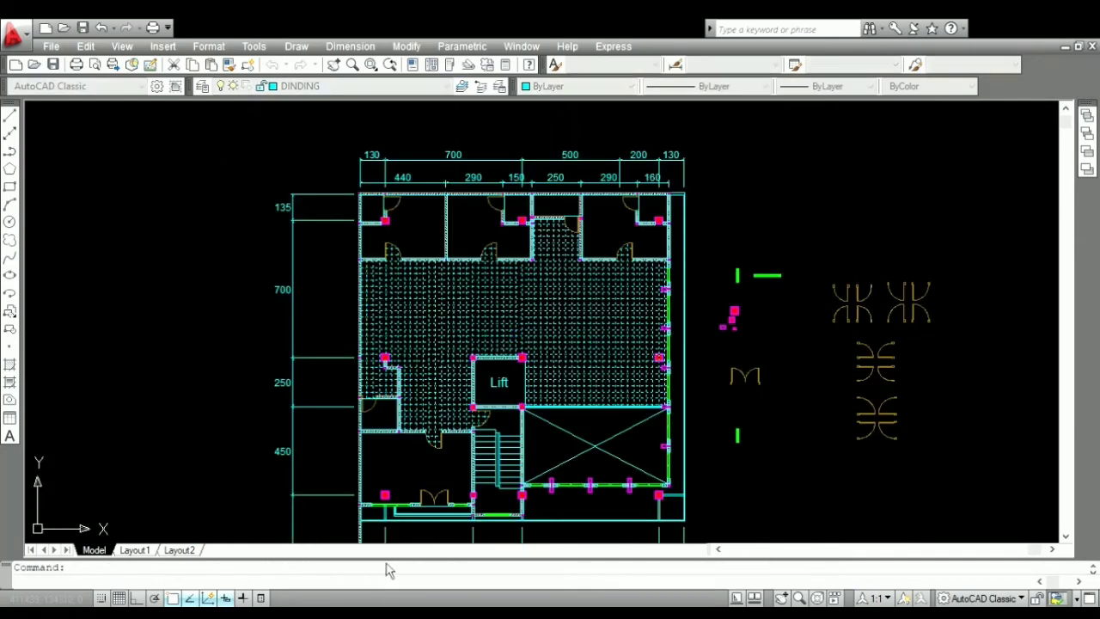
# - Hatch the front room and the landing between the lift and the stairs with a square tile grid
pyautogui.scroll(5, 491, 367)
pyautogui.scroll(-2, 497, 393)
pyautogui.write('h')
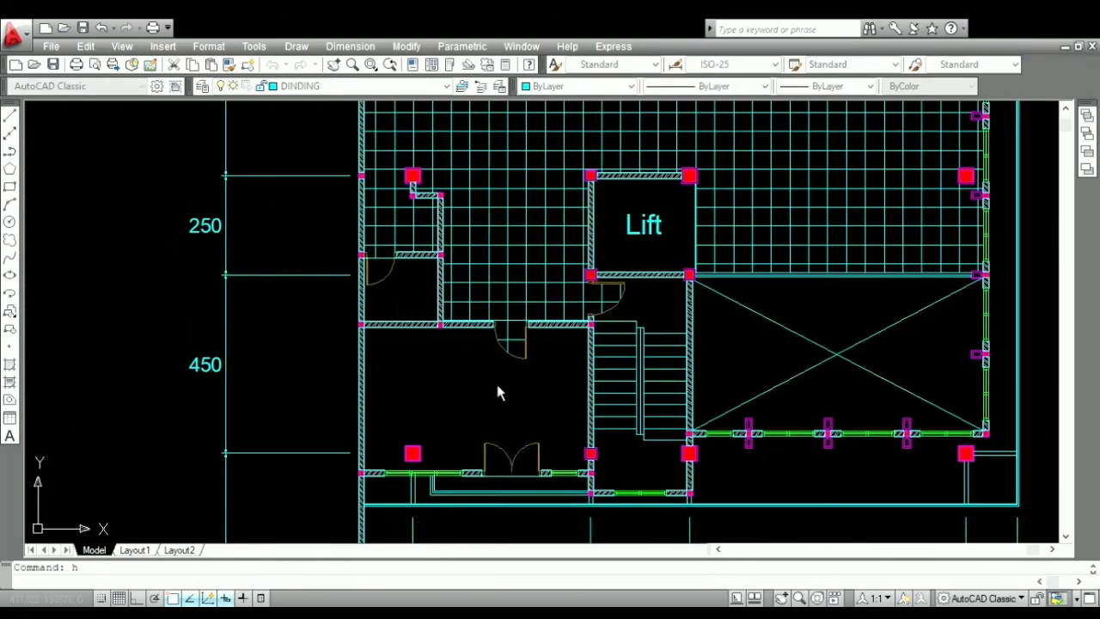
pyautogui.press('Return')
pyautogui.click(497, 392)
pyautogui.scroll(-5, 522, 395)
pyautogui.scroll(4, 541, 479)
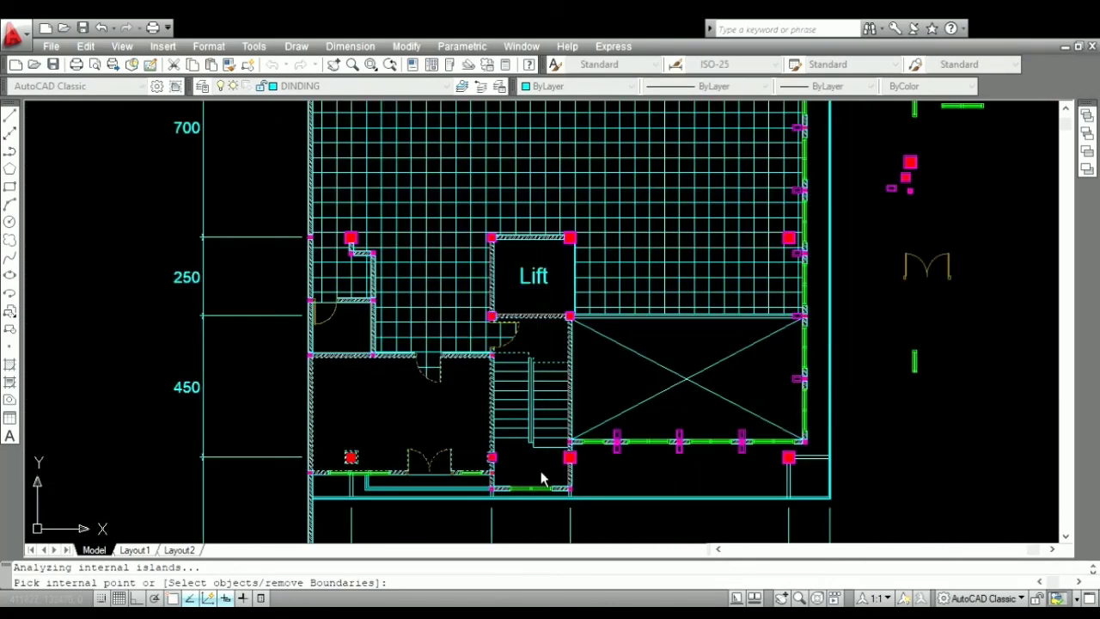
pyautogui.scroll(3, 541, 479)
pyautogui.scroll(-5, 541, 430)
pyautogui.scroll(6, 613, 344)
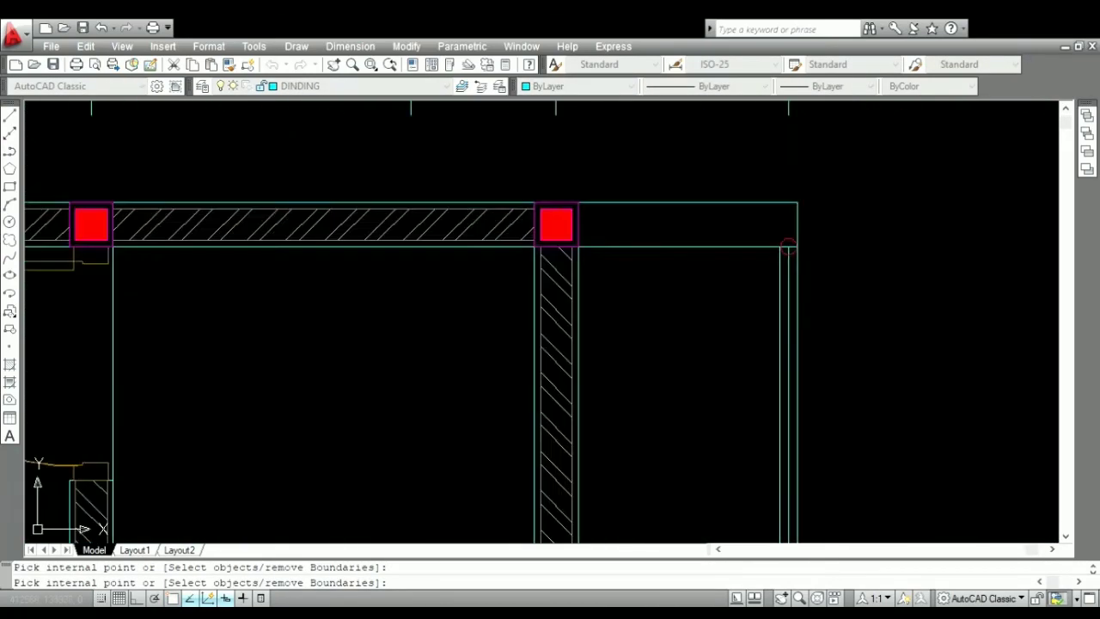
# - Trim the lines where the short wall meets the front boundary lines and fillet the outer boundary lines into a corner
pyautogui.scroll(-5, 659, 373)
pyautogui.scroll(6, 619, 430)
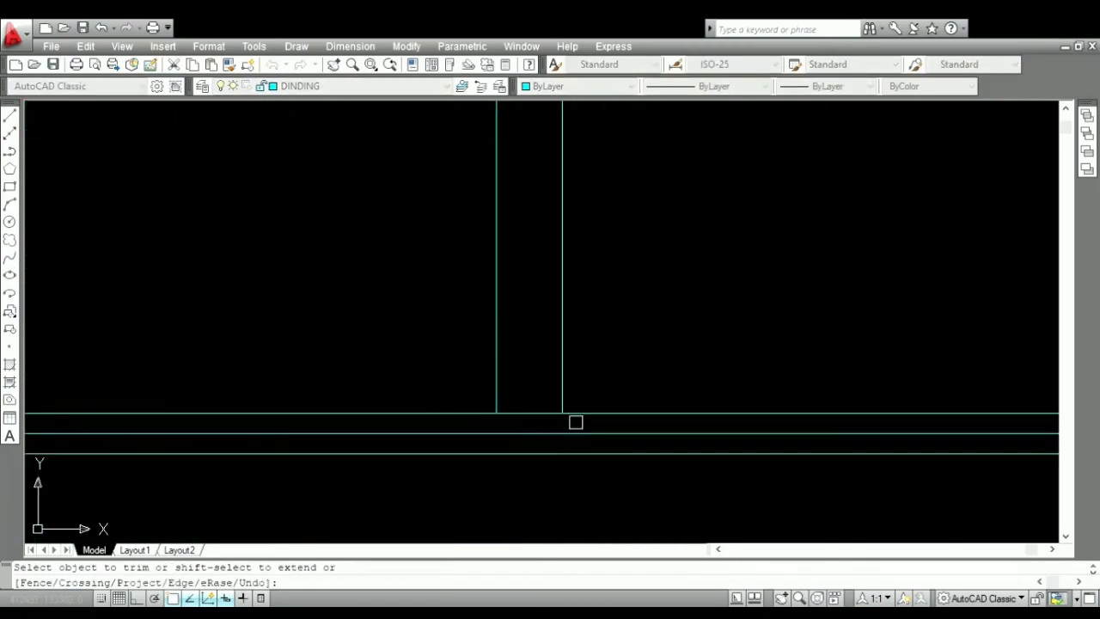
pyautogui.press('Escape')
pyautogui.scroll(-5, 576, 421)
pyautogui.scroll(4, 272, 386)
pyautogui.scroll(-4, 272, 386)
pyautogui.scroll(5, 446, 327)
pyautogui.scroll(-6, 653, 378)
pyautogui.moveTo(653, 378); pyautogui.dragTo(661, 442, button='middle')
pyautogui.scroll(6, 783, 251)
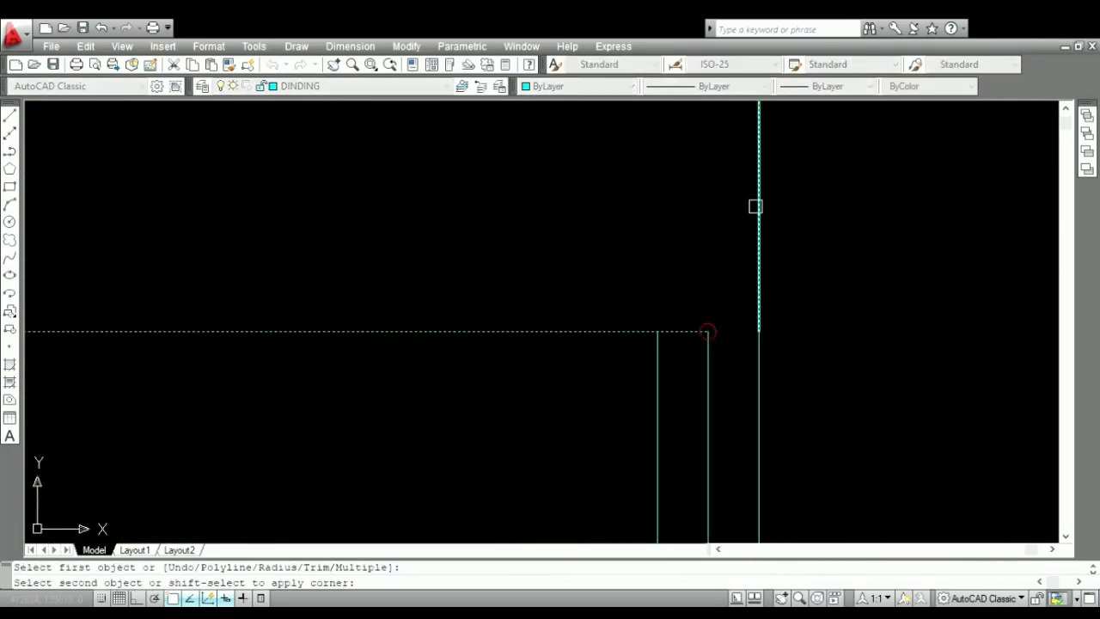
pyautogui.press('Escape')
pyautogui.scroll(-5, 602, 295)
# - Hatch the floors of the rear bedrooms with a square tile grid
pyautogui.write('h')
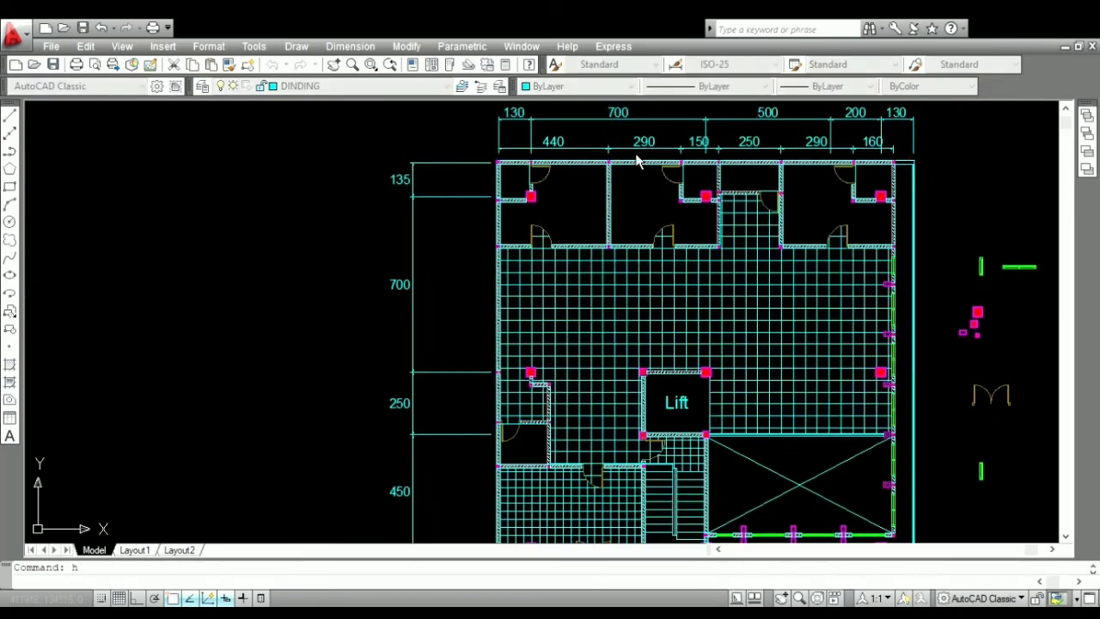
pyautogui.press('Return')
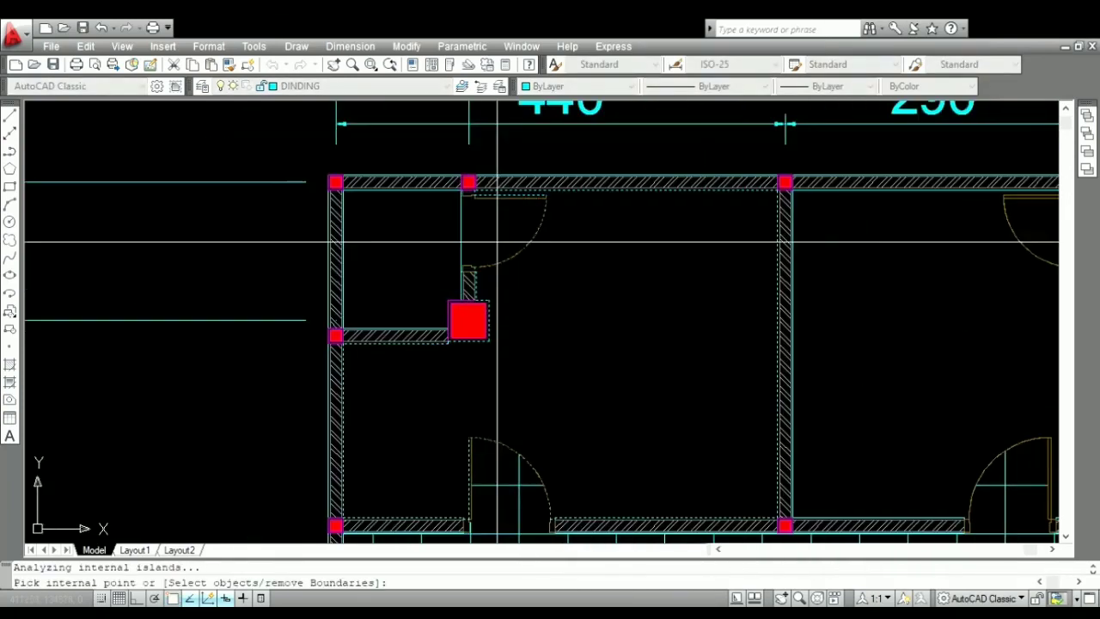
pyautogui.scroll(-2, 464, 326)
pyautogui.moveTo(644, 246); pyautogui.dragTo(432, 246, button='middle')
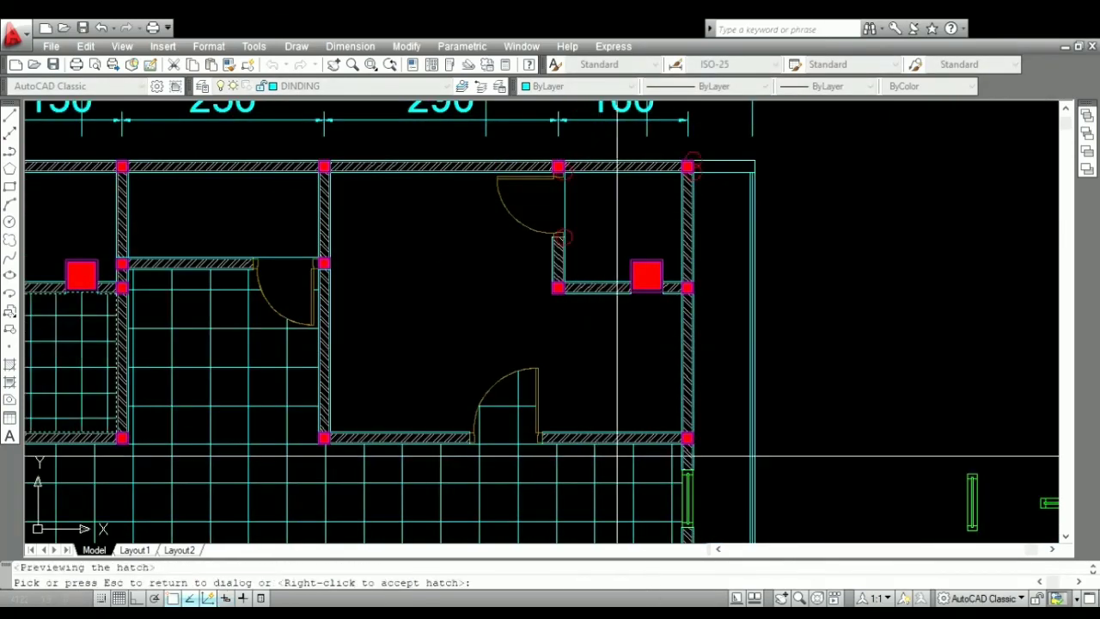
pyautogui.scroll(5, 617, 456)
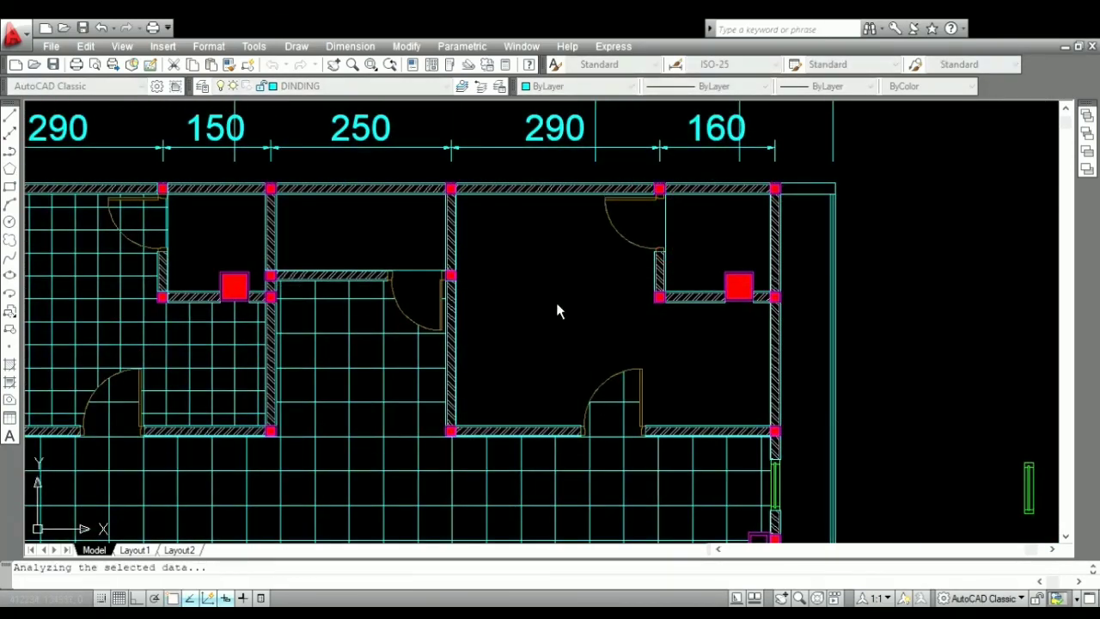
pyautogui.scroll(-3, 560, 312)
pyautogui.scroll(6, 629, 165)
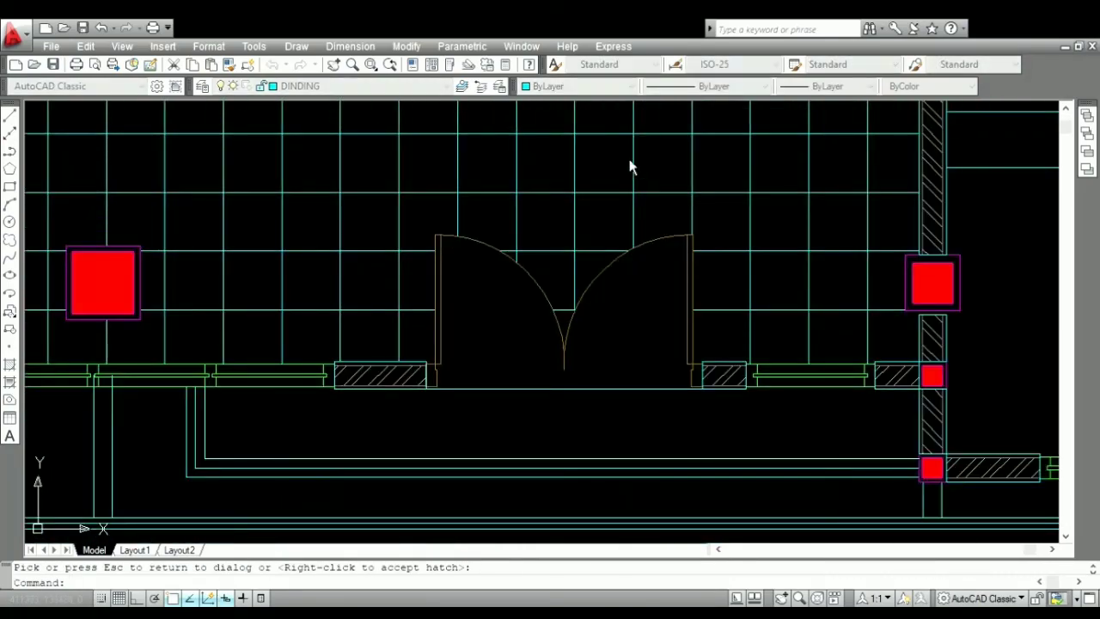